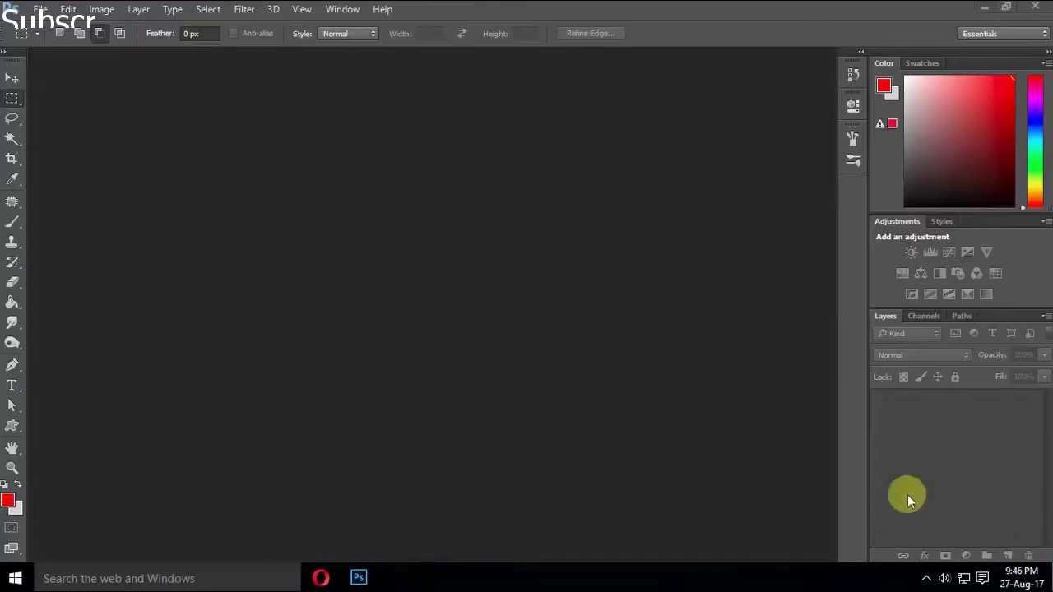
Open the photo 222222 from the skin folder on the desktop
{"action": "left_click", "coordinate": [38, 9]}
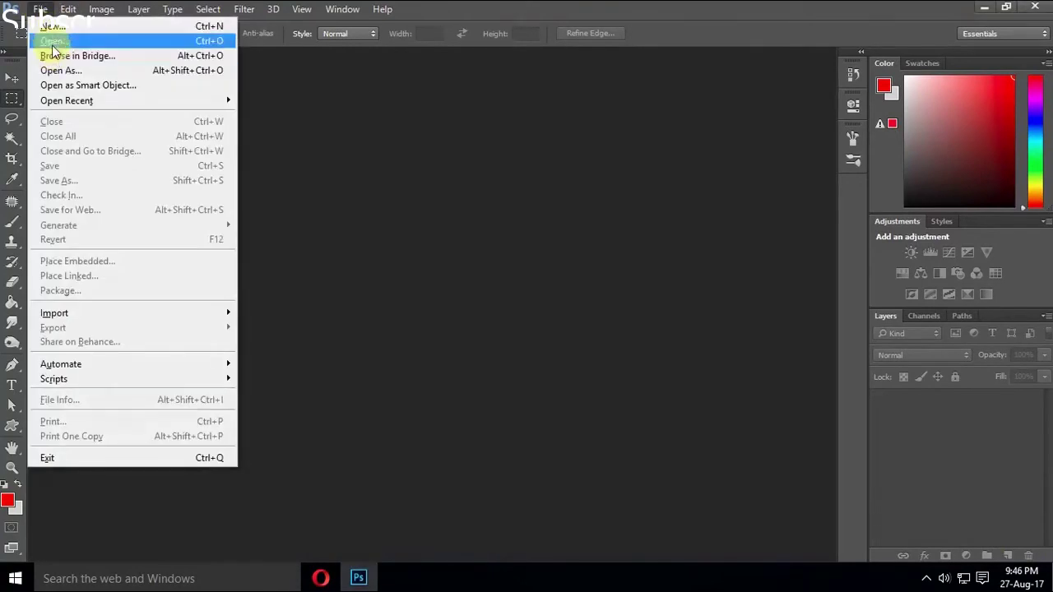
{"action": "left_click", "coordinate": [52, 41]}
{"action": "left_click", "coordinate": [209, 141]}
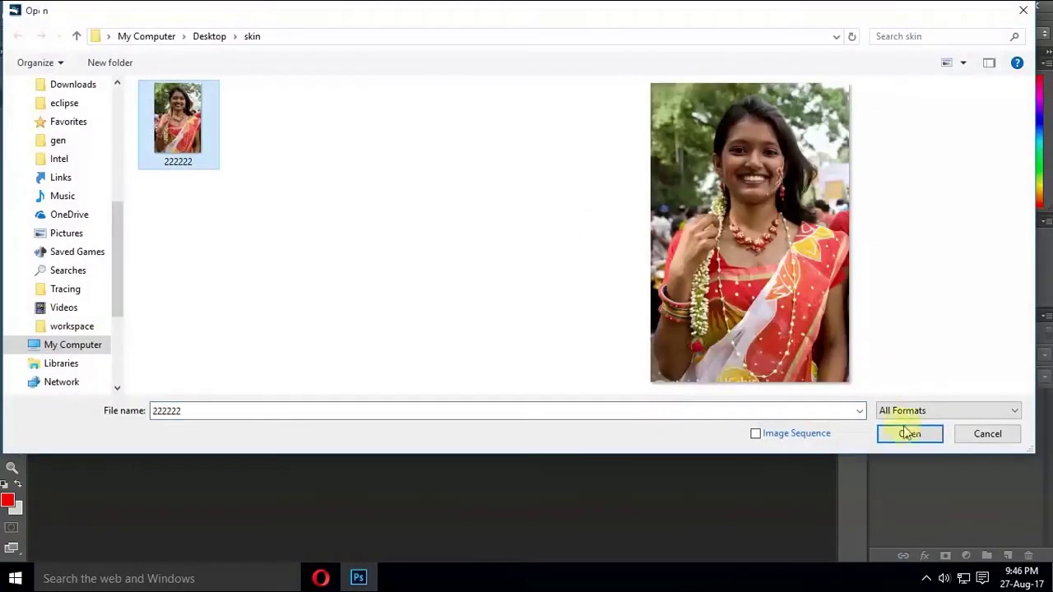
{"action": "left_click", "coordinate": [908, 434]}
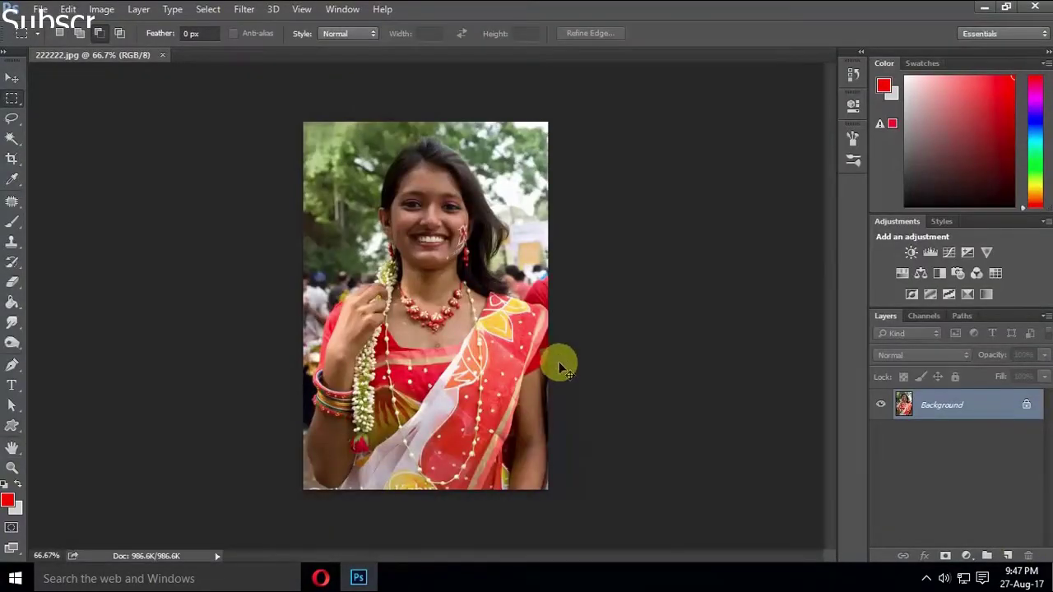
Zoom in to 200% and pan around to inspect the portrait, then zoom back out
{"action": "key", "text": "ctrl+plus"}
{"action": "left_click", "coordinate": [433, 385]}
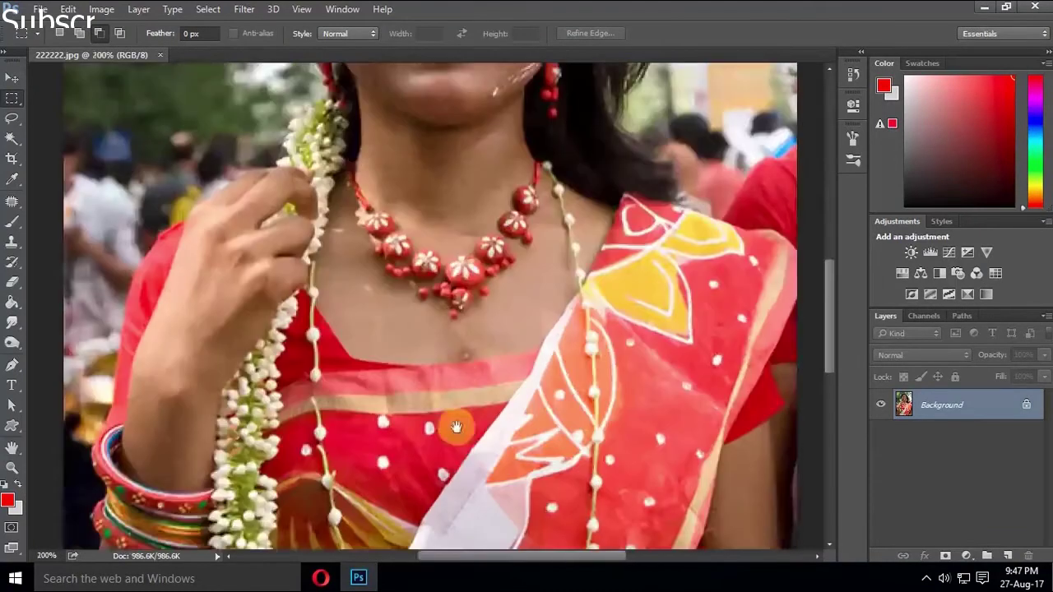
{"action": "scroll", "coordinate": [477, 291], "scroll_direction": "up", "scroll_amount": 3}
{"action": "left_click_drag", "start_coordinate": [477, 291], "coordinate": [486, 445]}
{"action": "scroll", "coordinate": [486, 444], "scroll_direction": "down", "scroll_amount": 3}
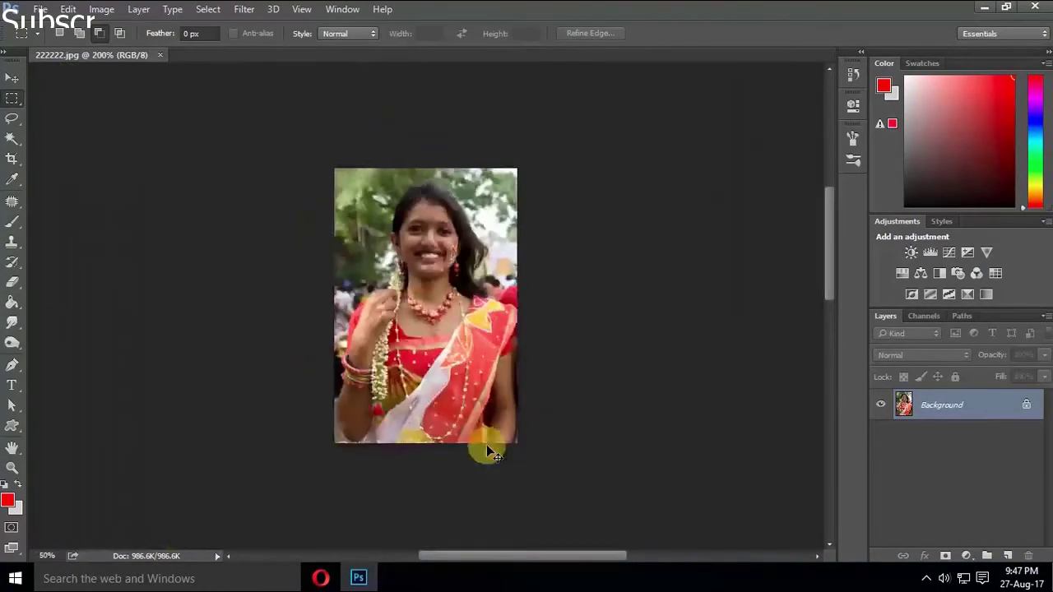
{"action": "scroll", "coordinate": [486, 444], "scroll_direction": "down", "scroll_amount": 1}
{"action": "left_click", "coordinate": [403, 268]}
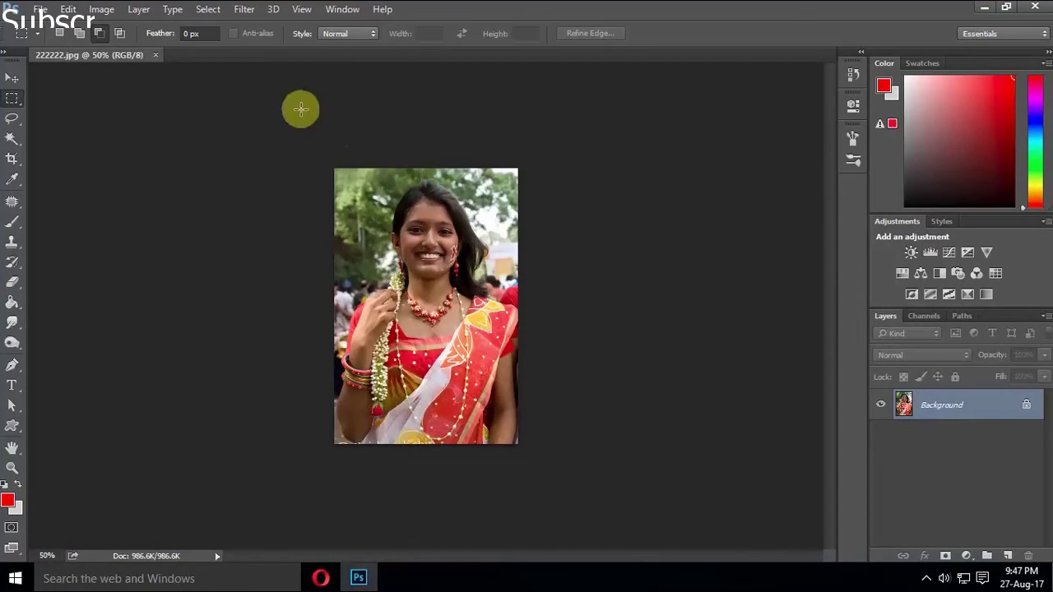
Brighten the whole photo with Curves, raising input 123 to output 135
{"action": "left_click", "coordinate": [105, 10]}
{"action": "mouse_move", "coordinate": [121, 49]}
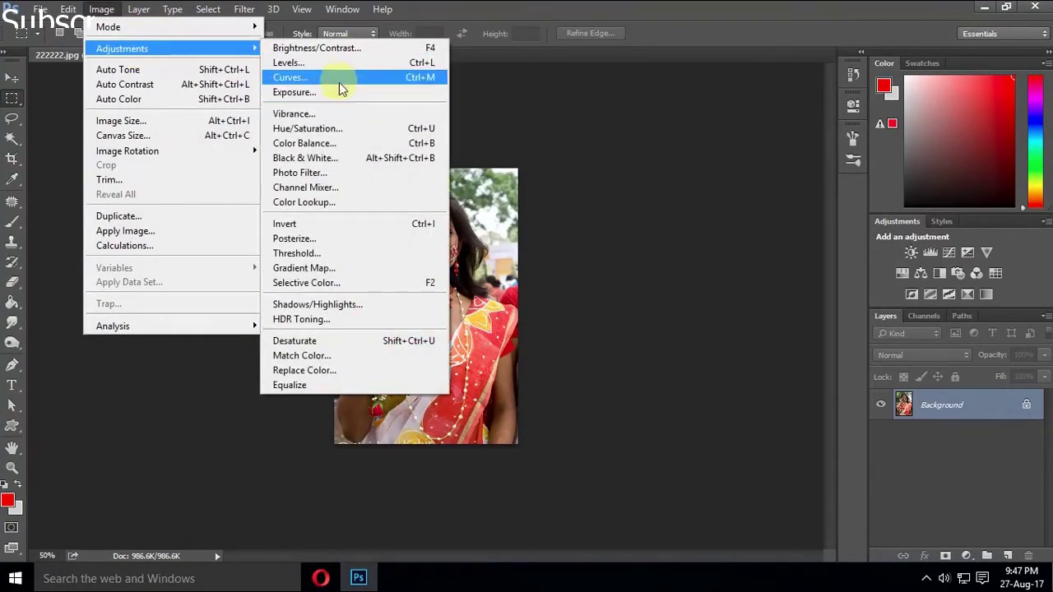
{"action": "left_click", "coordinate": [336, 77]}
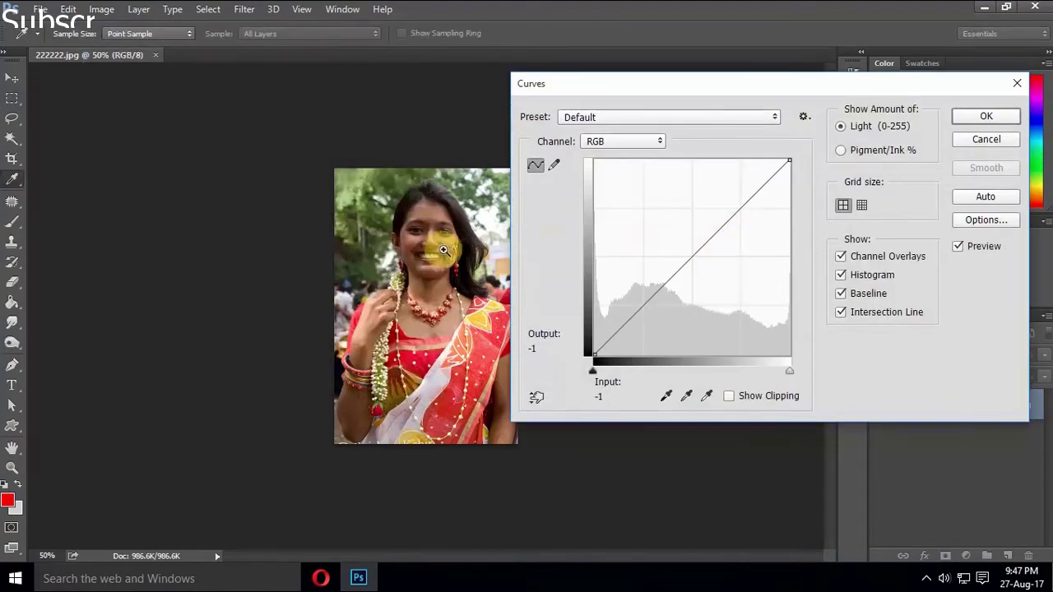
{"action": "key", "text": "ctrl+plus"}
{"action": "key", "text": "ctrl+plus"}
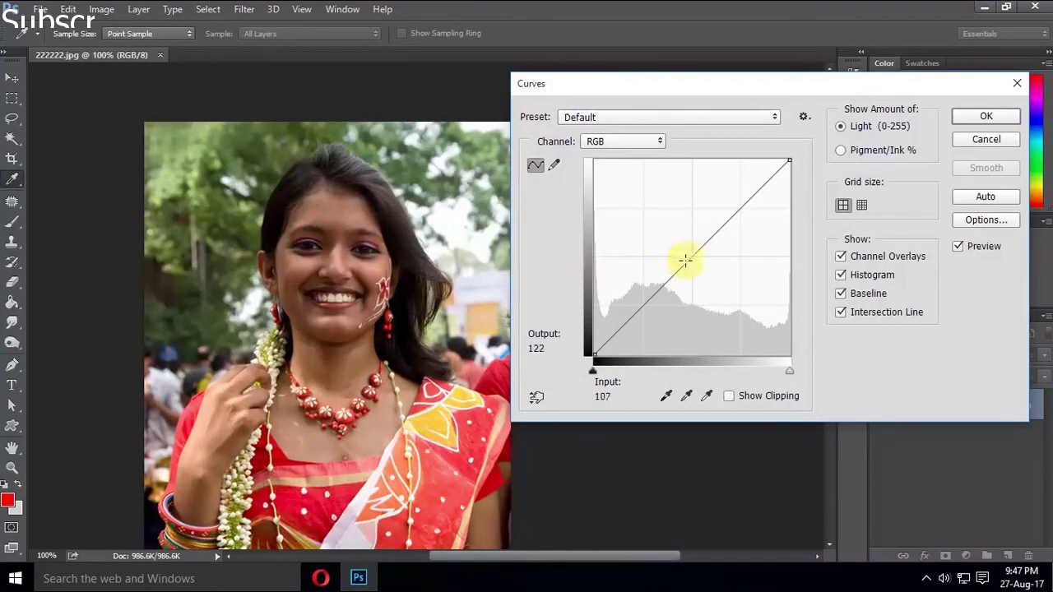
{"action": "left_click_drag", "start_coordinate": [690, 255], "coordinate": [687, 251]}
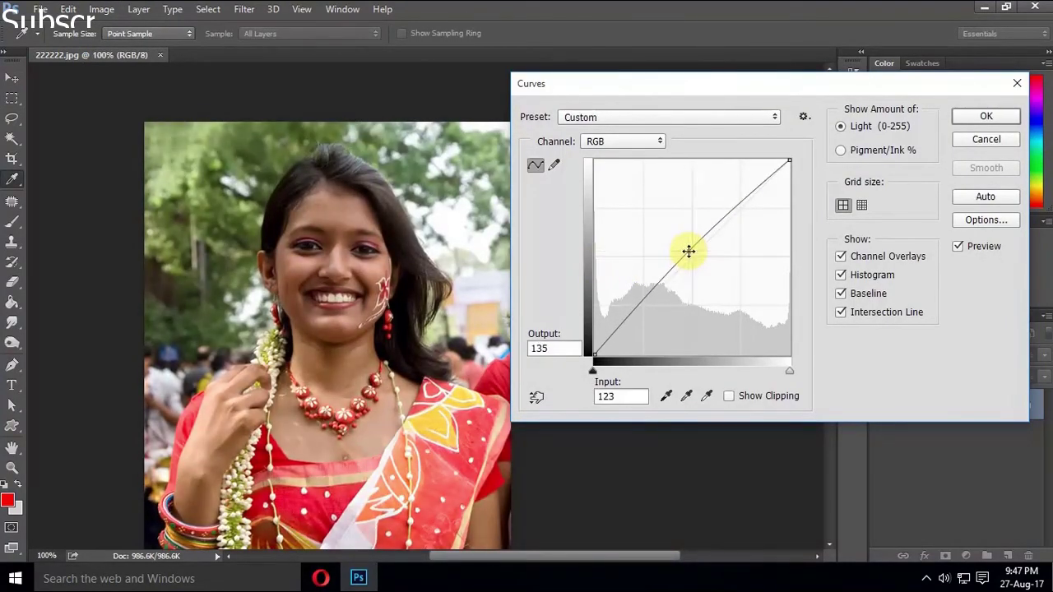
{"action": "key", "text": "Return"}
{"action": "key", "text": "ctrl+minus"}
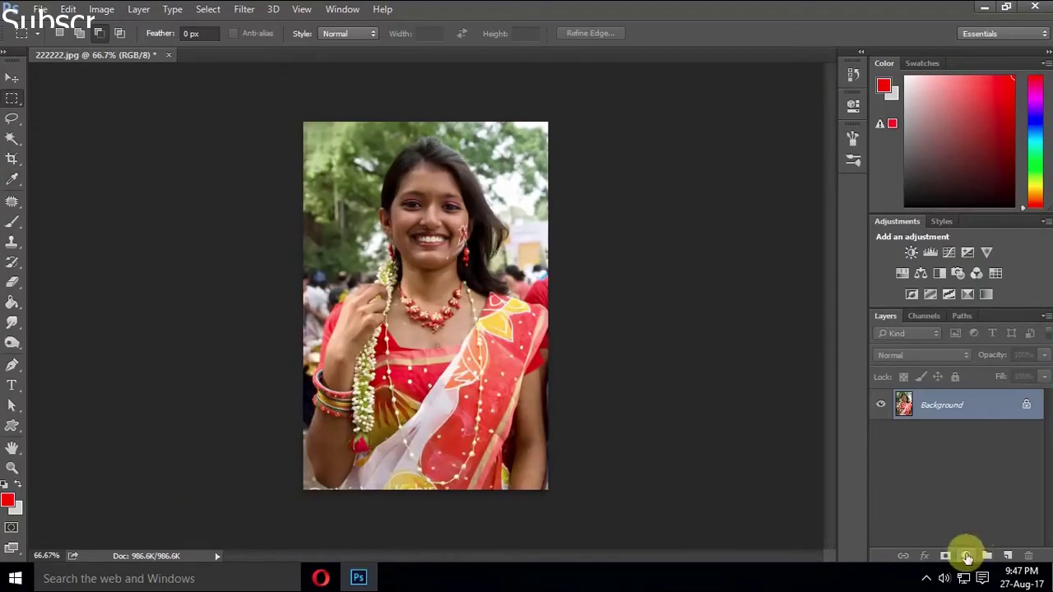
Add a Curves 1 adjustment layer with a raised curve to brighten the photo
{"action": "left_click", "coordinate": [965, 555]}
{"action": "left_click", "coordinate": [968, 346]}
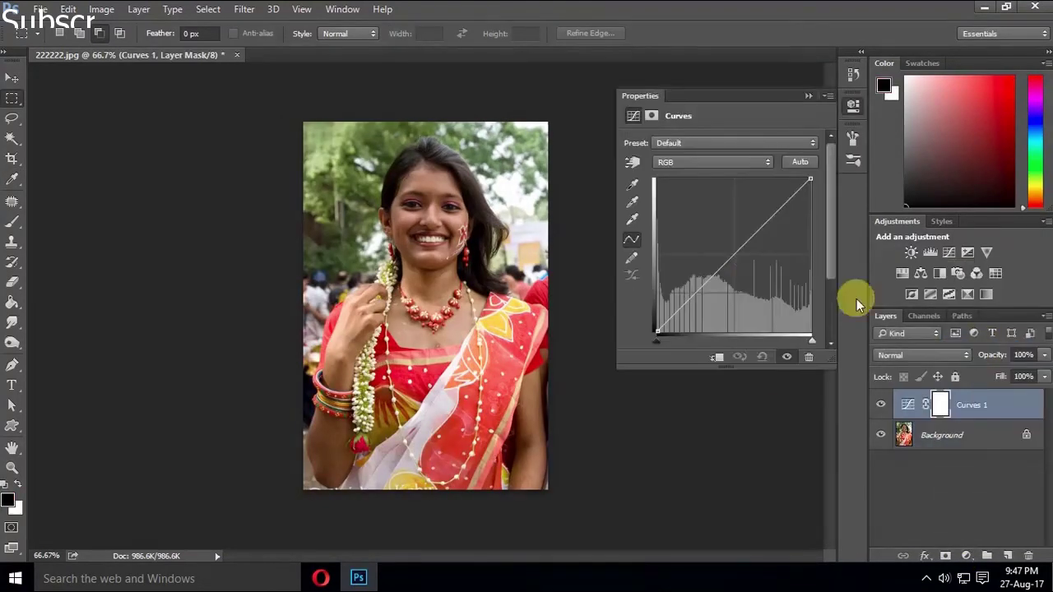
{"action": "left_click_drag", "start_coordinate": [740, 249], "coordinate": [722, 239]}
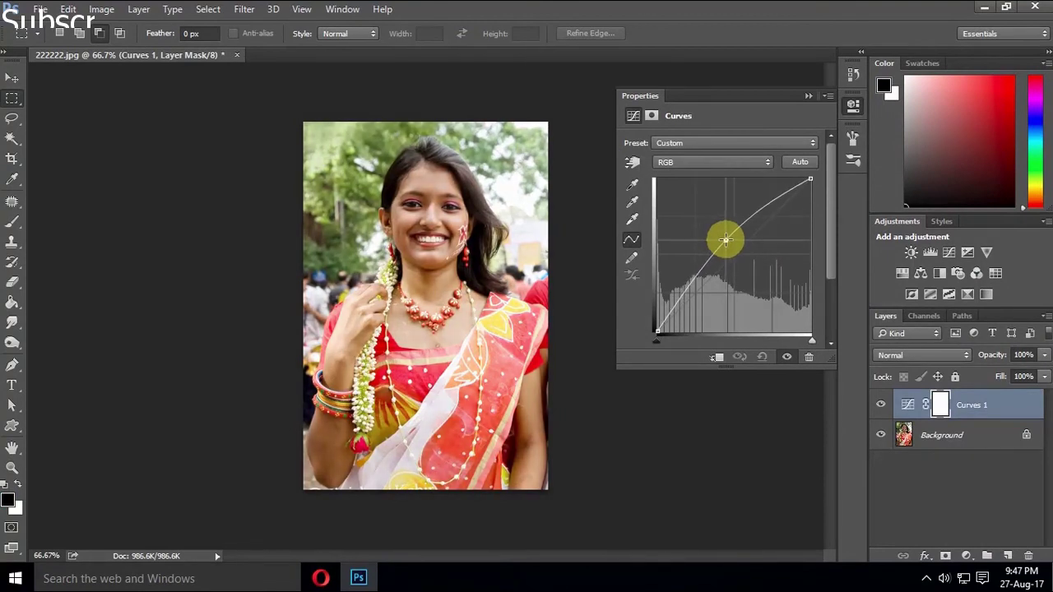
{"action": "left_click", "coordinate": [807, 97]}
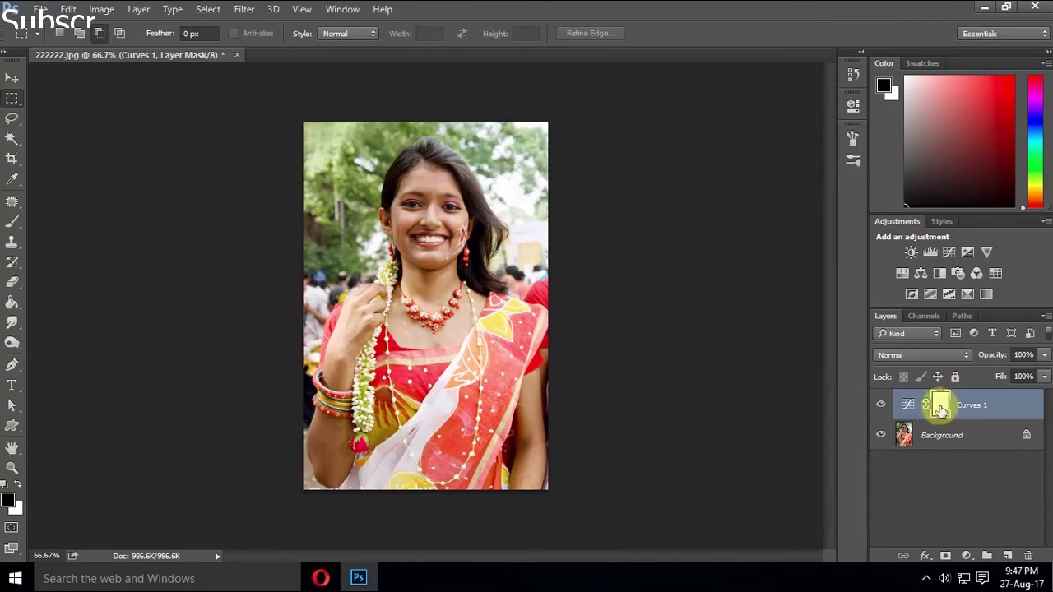
{"action": "left_click", "coordinate": [12, 221]}
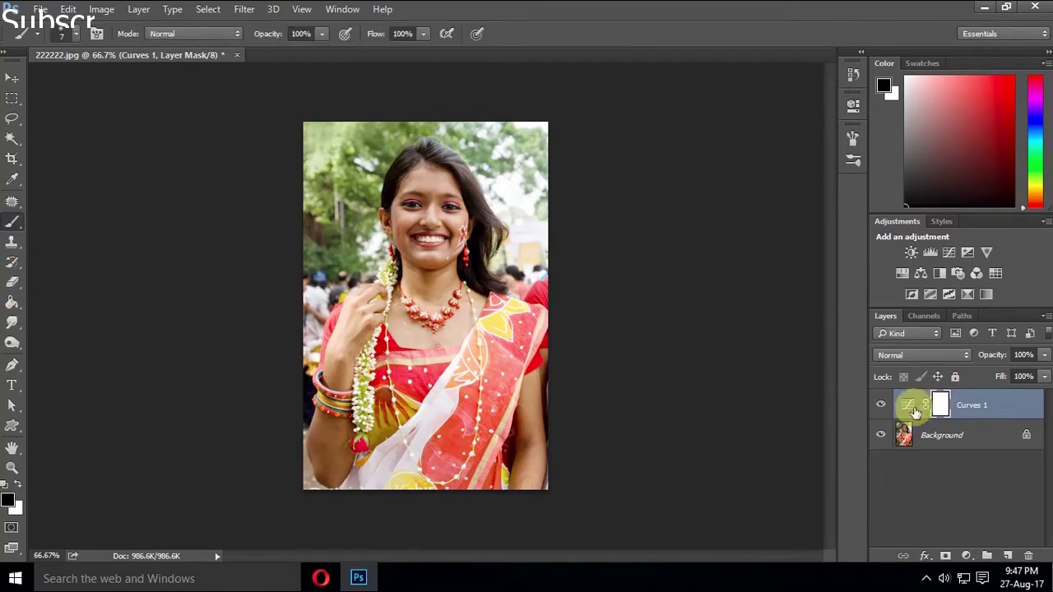
Paint the Curves 1 mask black over the saree and blouse with a 100 px brush
{"action": "left_click", "coordinate": [880, 405]}
{"action": "left_click", "coordinate": [880, 406]}
{"action": "left_click", "coordinate": [880, 406]}
{"action": "left_click", "coordinate": [880, 405]}
{"action": "left_click_drag", "start_coordinate": [469, 413], "coordinate": [414, 460]}
{"action": "left_click", "coordinate": [406, 451], "text": "ctrl"}
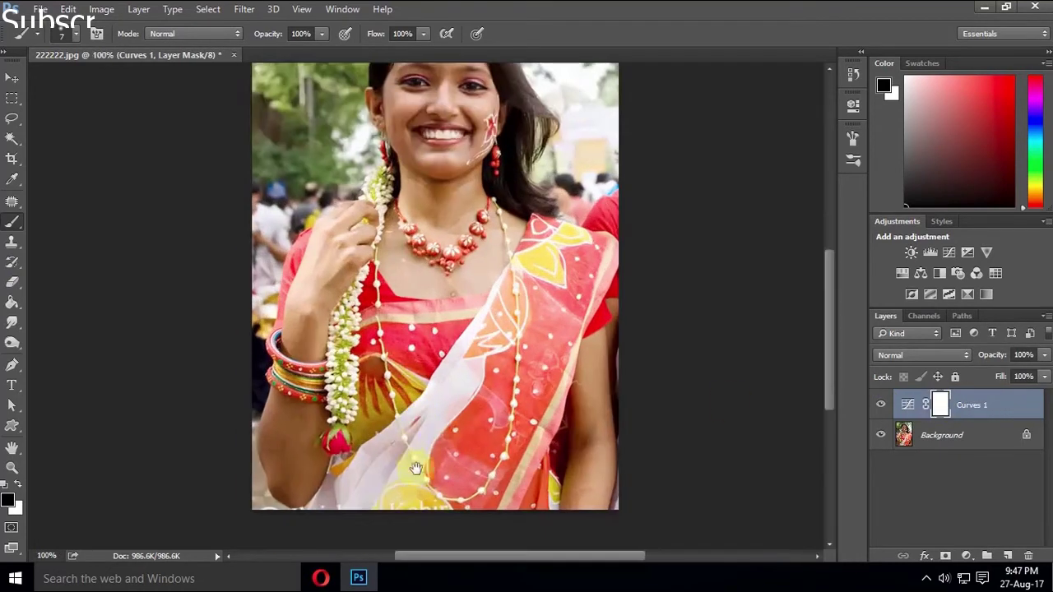
{"action": "left_click_drag", "start_coordinate": [449, 419], "coordinate": [477, 444]}
{"action": "key", "text": "bracketright"}
{"action": "key", "text": "bracketright"}
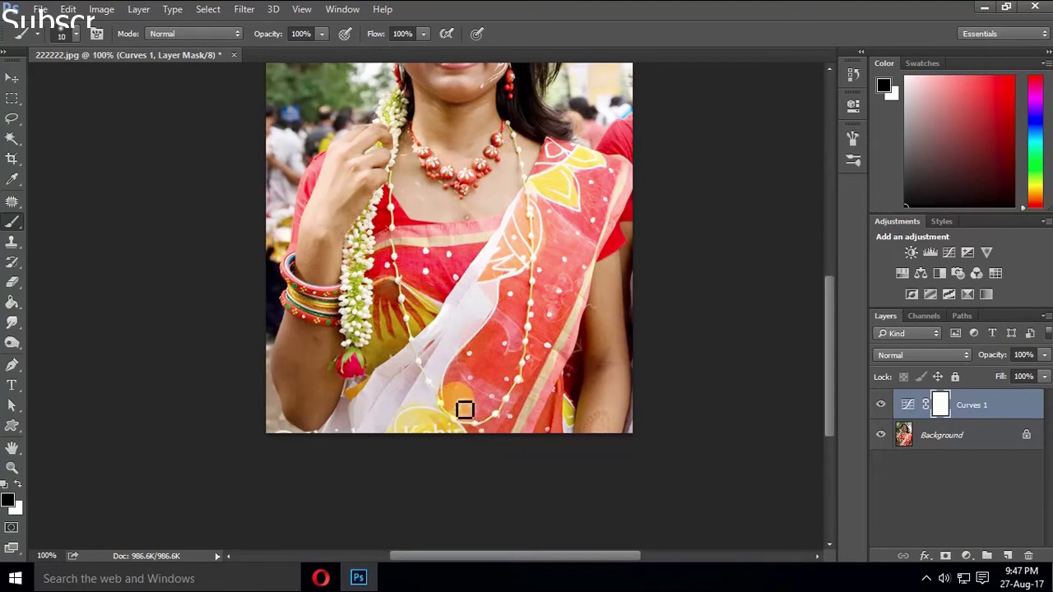
{"action": "key", "text": "bracketright"}
{"action": "key", "text": "bracketright"}
{"action": "key", "text": "bracketright"}
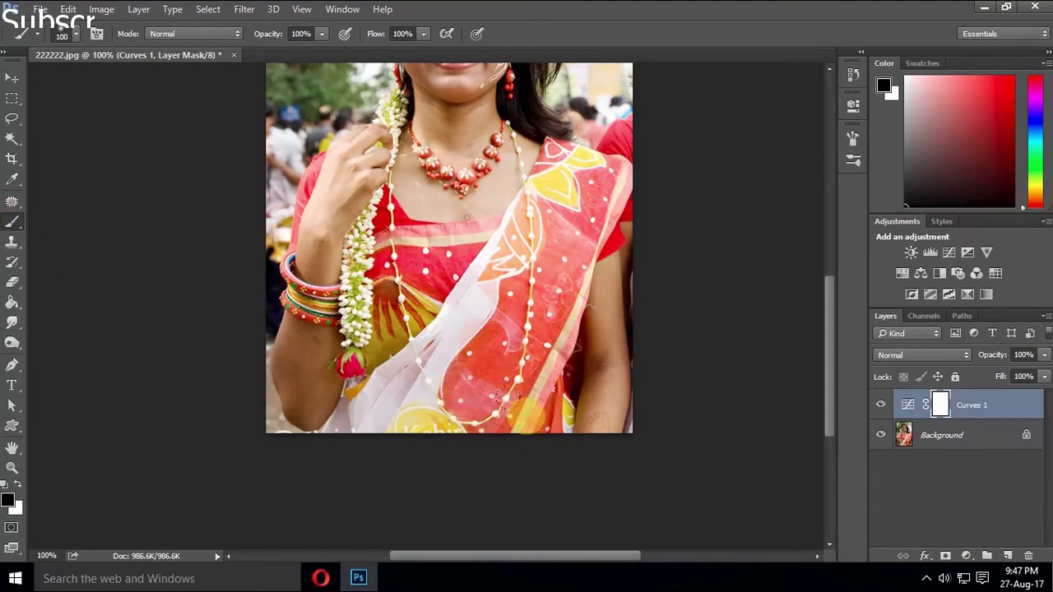
{"action": "left_click_drag", "start_coordinate": [471, 400], "coordinate": [476, 285]}
{"action": "left_click", "coordinate": [428, 277]}
{"action": "left_click_drag", "start_coordinate": [542, 182], "coordinate": [508, 380]}
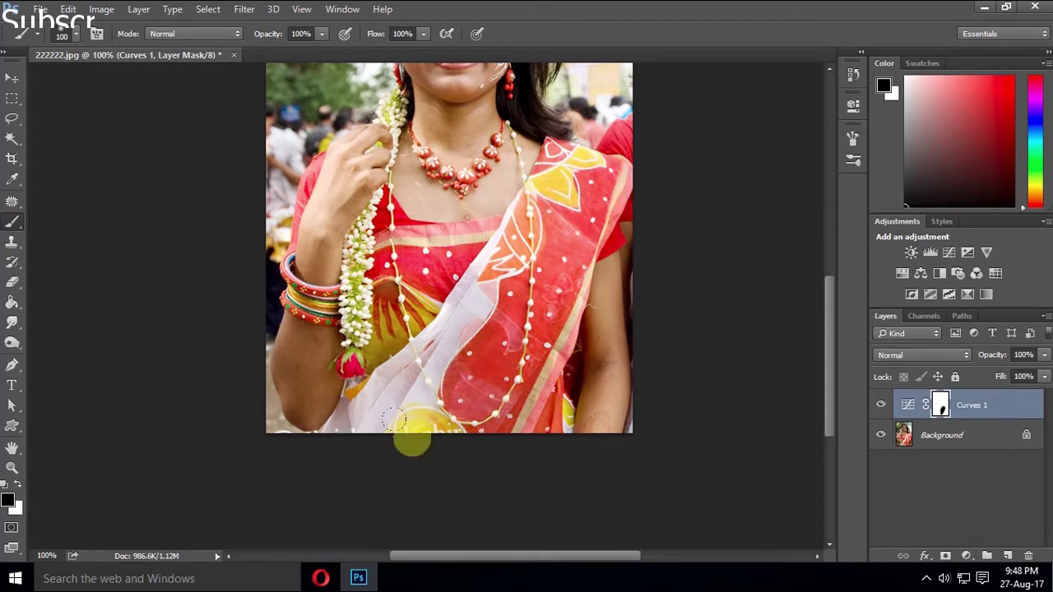
Mask the brightening off the necklace beads with a 15 px brush
{"action": "scroll", "coordinate": [403, 322], "scroll_direction": "up", "scroll_amount": 5}
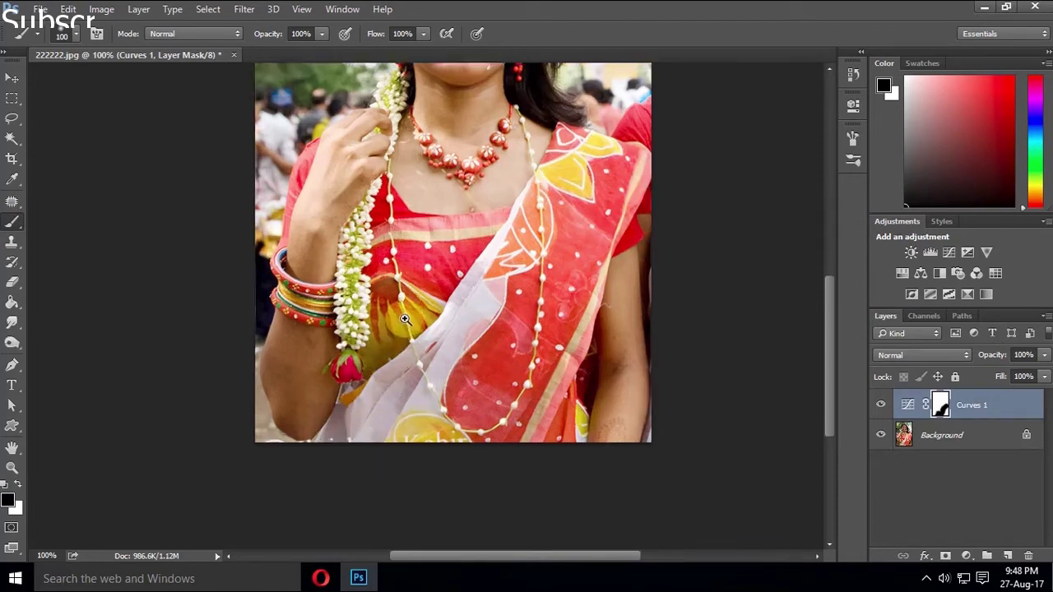
{"action": "key", "text": "bracketleft"}
{"action": "key", "text": "bracketleft"}
{"action": "key", "text": "bracketleft"}
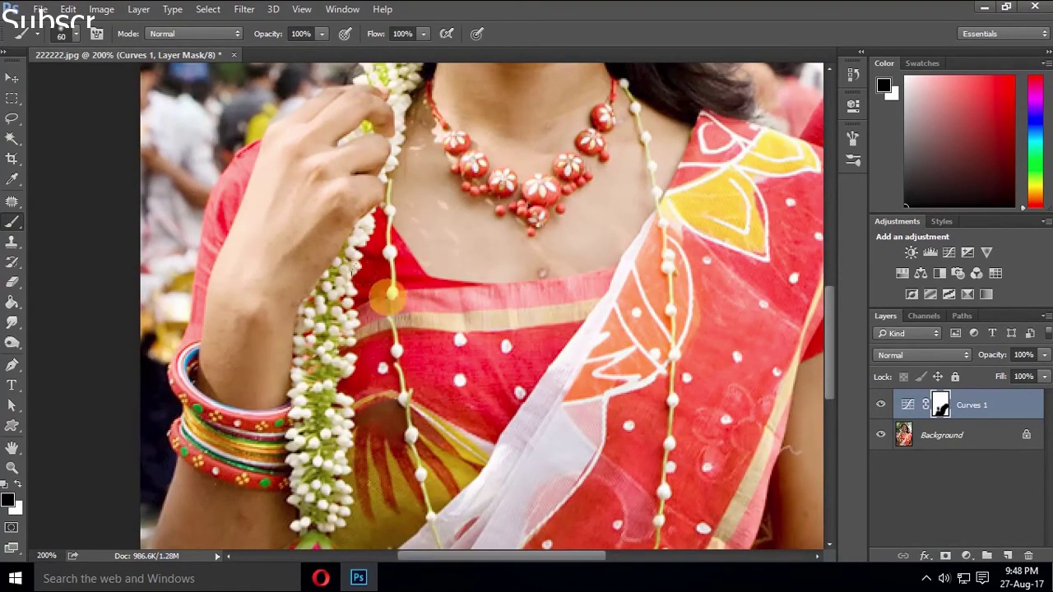
{"action": "left_click_drag", "start_coordinate": [388, 294], "coordinate": [401, 458]}
{"action": "left_click_drag", "start_coordinate": [202, 370], "coordinate": [296, 309]}
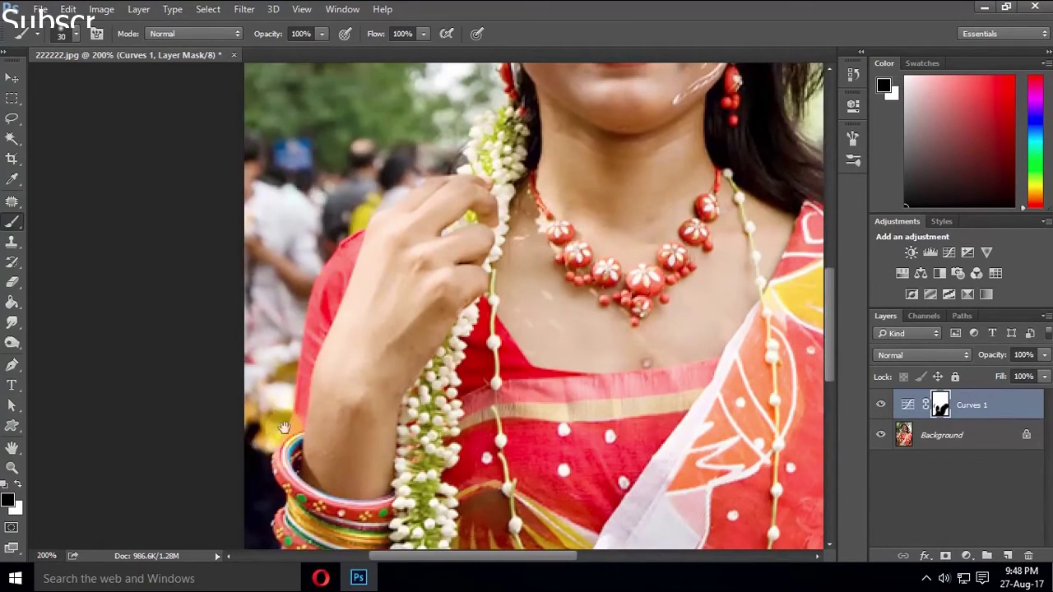
{"action": "scroll", "coordinate": [345, 353], "scroll_direction": "down", "scroll_amount": 3}
{"action": "scroll", "coordinate": [434, 387], "scroll_direction": "up", "scroll_amount": 3}
{"action": "scroll", "coordinate": [435, 401], "scroll_direction": "up", "scroll_amount": 3}
{"action": "key", "text": "bracketleft"}
{"action": "key", "text": "bracketleft"}
{"action": "key", "text": "bracketleft"}
{"action": "mouse_move", "coordinate": [499, 422]}
{"action": "left_mouse_down"}
{"action": "mouse_move", "coordinate": [545, 442]}
{"action": "mouse_move", "coordinate": [659, 377]}
{"action": "left_mouse_up"}
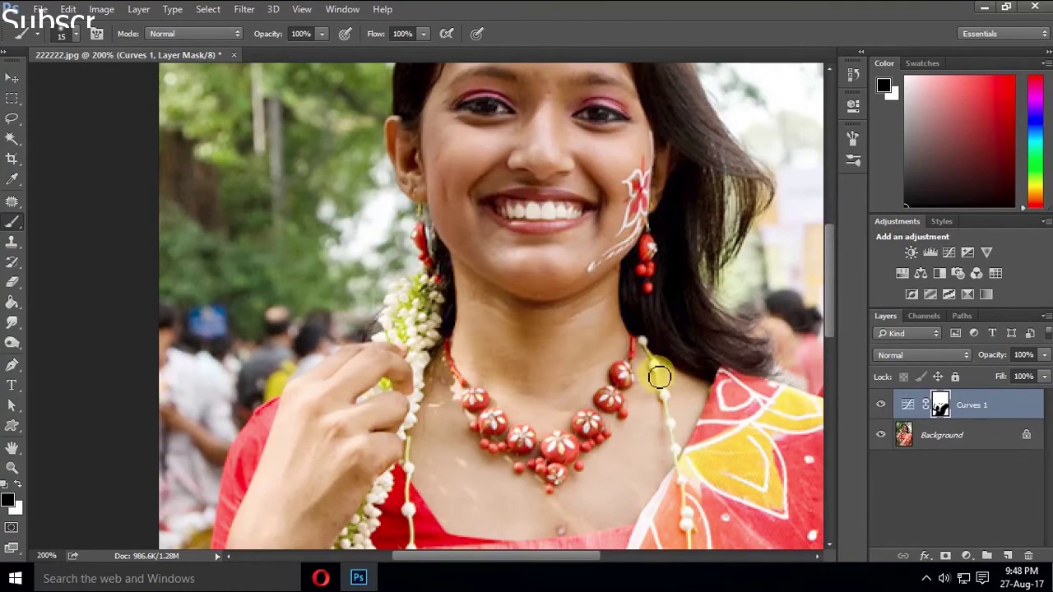
Check the mask by toggling the Background and panning over the face and necklace
{"action": "left_click_drag", "start_coordinate": [695, 539], "coordinate": [682, 395]}
{"action": "left_click", "coordinate": [880, 434]}
{"action": "left_click", "coordinate": [880, 435]}
{"action": "left_click_drag", "start_coordinate": [717, 345], "coordinate": [707, 448]}
{"action": "left_click_drag", "start_coordinate": [628, 176], "coordinate": [628, 308]}
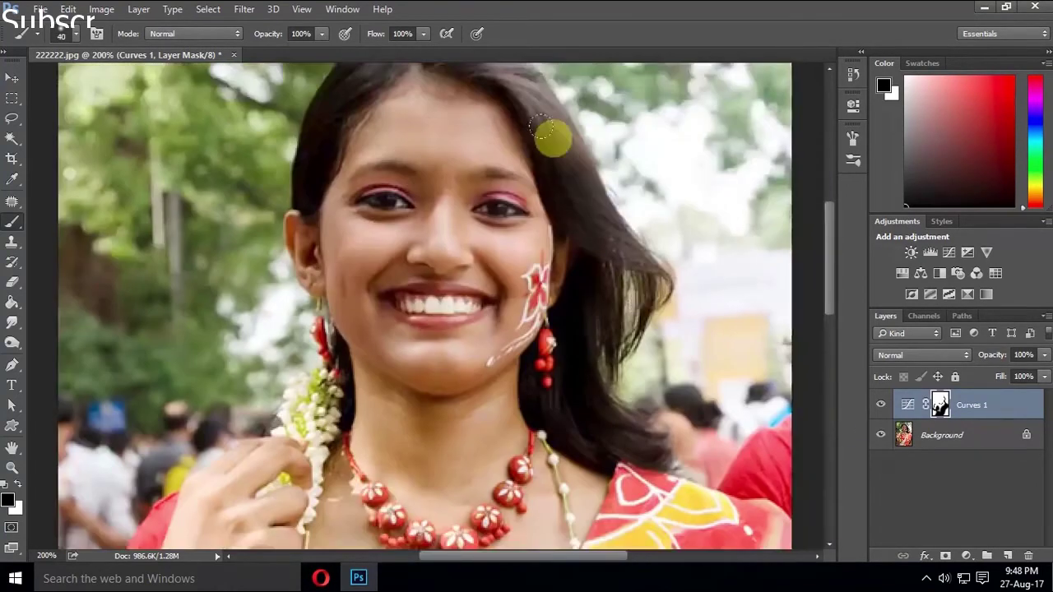
{"action": "left_click_drag", "start_coordinate": [552, 136], "coordinate": [552, 253]}
{"action": "left_click_drag", "start_coordinate": [432, 191], "coordinate": [514, 65]}
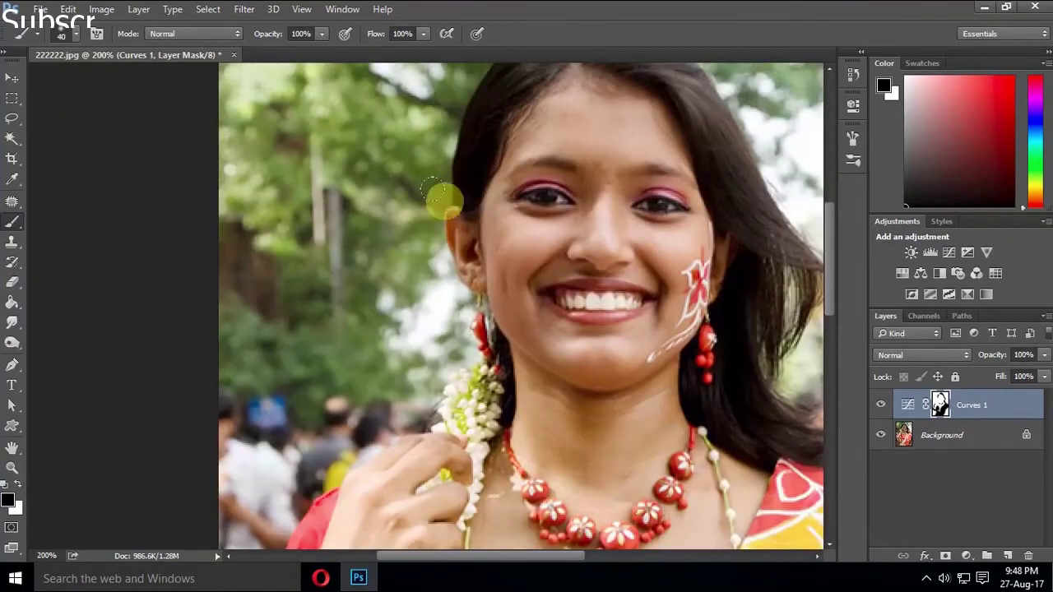
{"action": "left_click_drag", "start_coordinate": [448, 263], "coordinate": [448, 180]}
{"action": "scroll", "coordinate": [469, 272], "scroll_direction": "down", "scroll_amount": 3}
{"action": "key", "text": "ctrl+minus"}
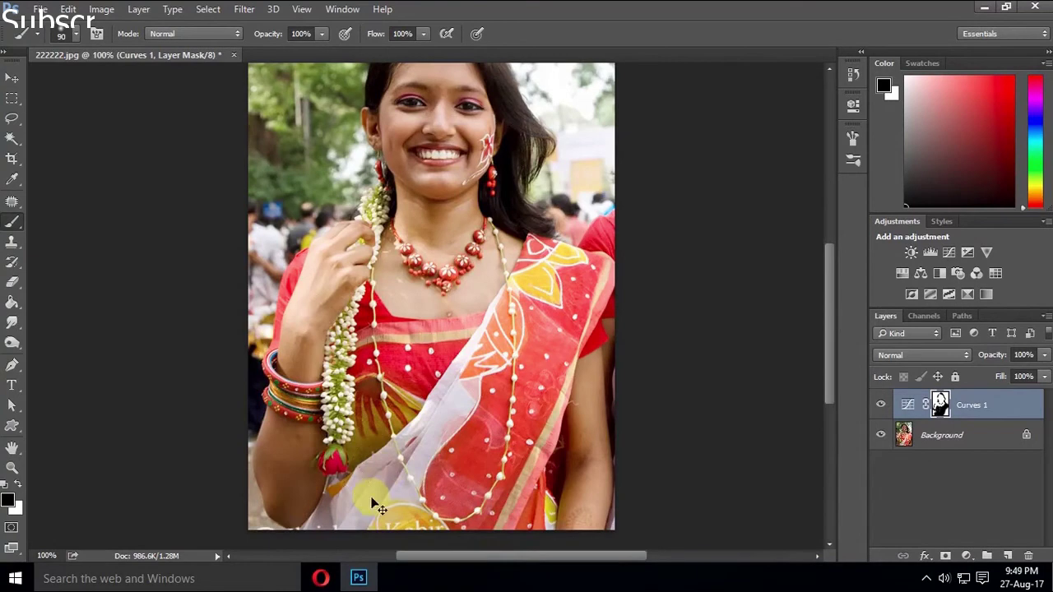
{"action": "key", "text": "bracketright"}
{"action": "key", "text": "bracketright"}
{"action": "key", "text": "bracketright"}
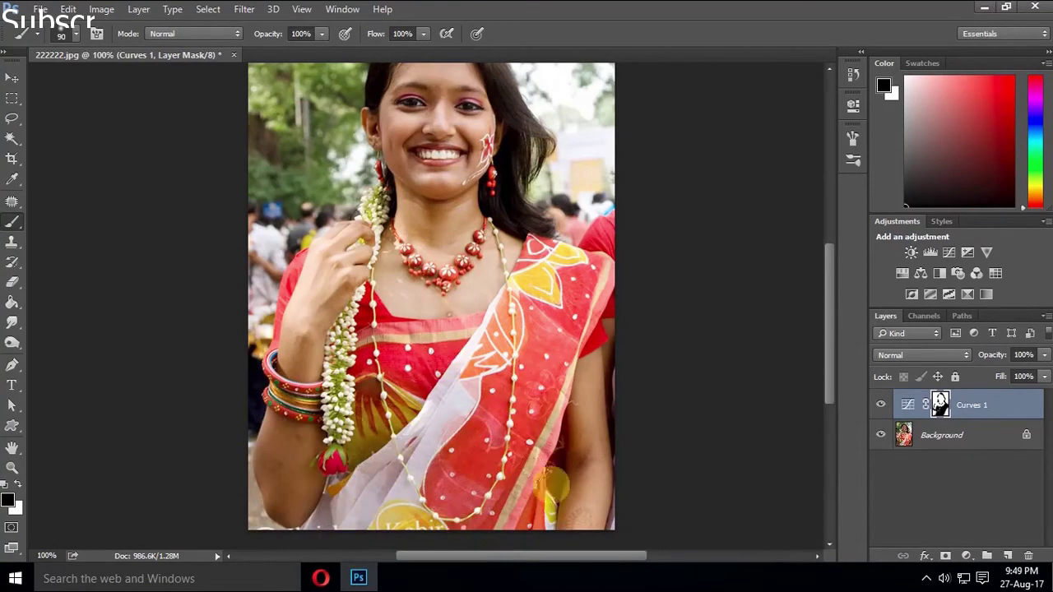
Toggle the Curves 1 layer on and off to compare the brightening
{"action": "left_click", "coordinate": [880, 435]}
{"action": "left_click", "coordinate": [880, 435]}
{"action": "left_click", "coordinate": [880, 404]}
{"action": "left_click", "coordinate": [879, 404]}
{"action": "left_click", "coordinate": [880, 404]}
{"action": "left_click", "coordinate": [880, 405]}
{"action": "left_click", "coordinate": [880, 405]}
{"action": "left_click", "coordinate": [880, 404]}
{"action": "left_click", "coordinate": [878, 404]}
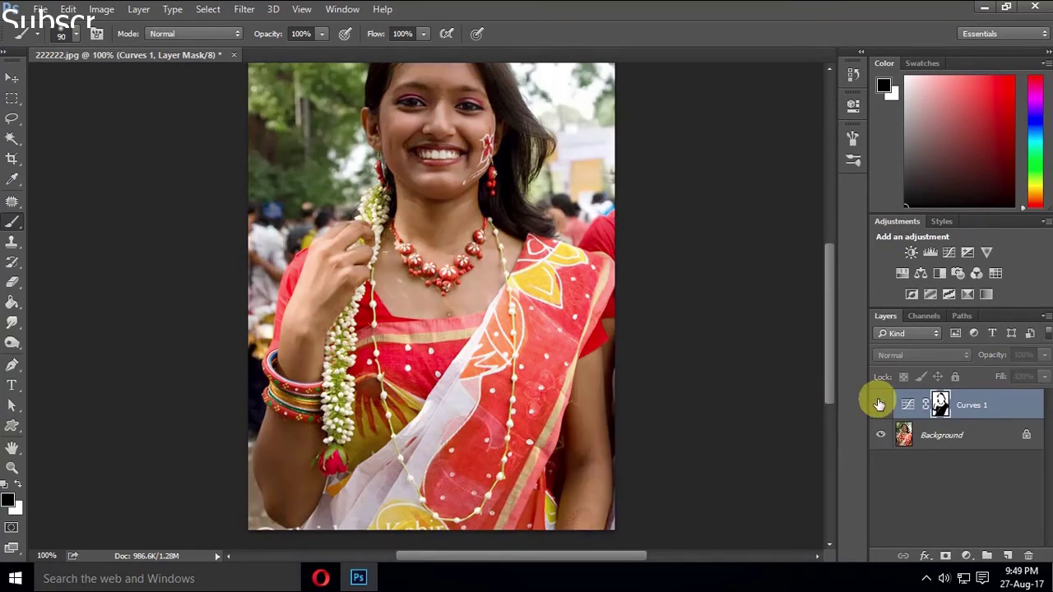
{"action": "left_click", "coordinate": [878, 404]}
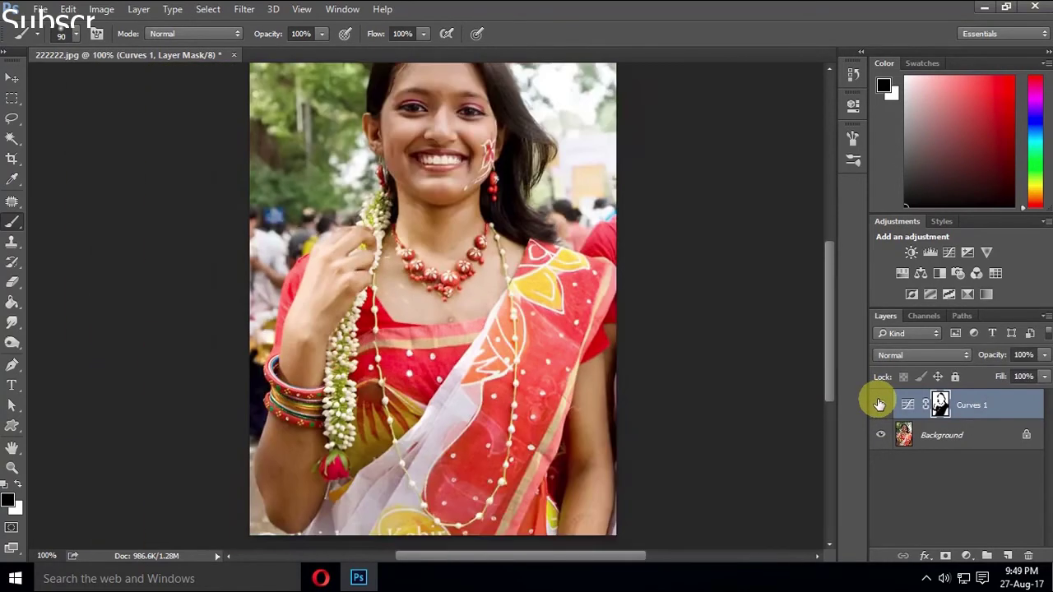
Review the photo again, then select Curves 1 and Background together for merging
{"action": "key", "text": "ctrl+minus"}
{"action": "key", "text": "ctrl+plus"}
{"action": "left_click_drag", "start_coordinate": [745, 261], "coordinate": [731, 323]}
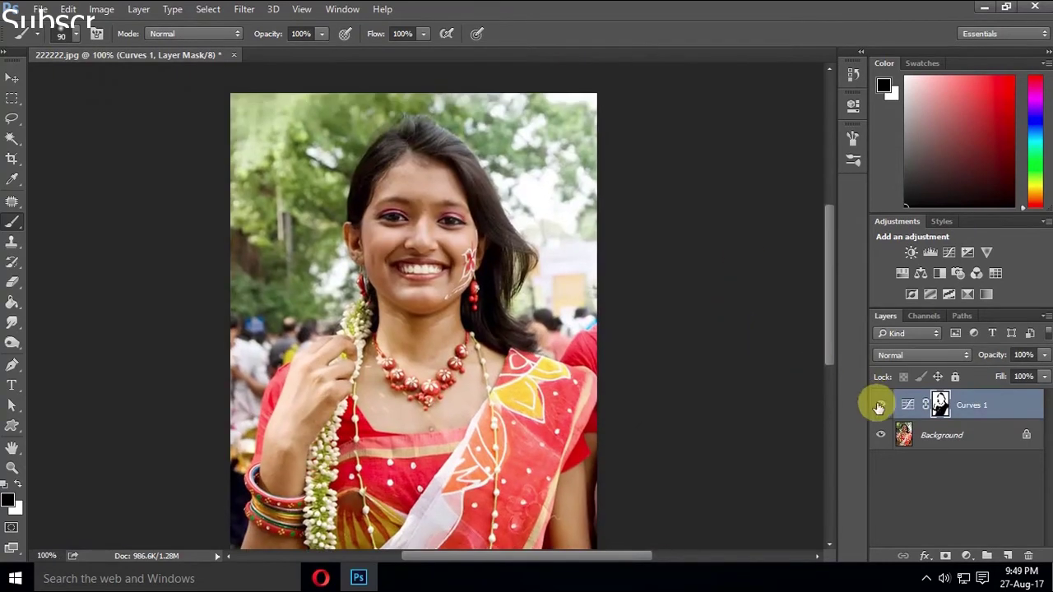
{"action": "left_click", "coordinate": [880, 404]}
{"action": "left_click", "coordinate": [880, 407]}
{"action": "key", "text": "ctrl+minus"}
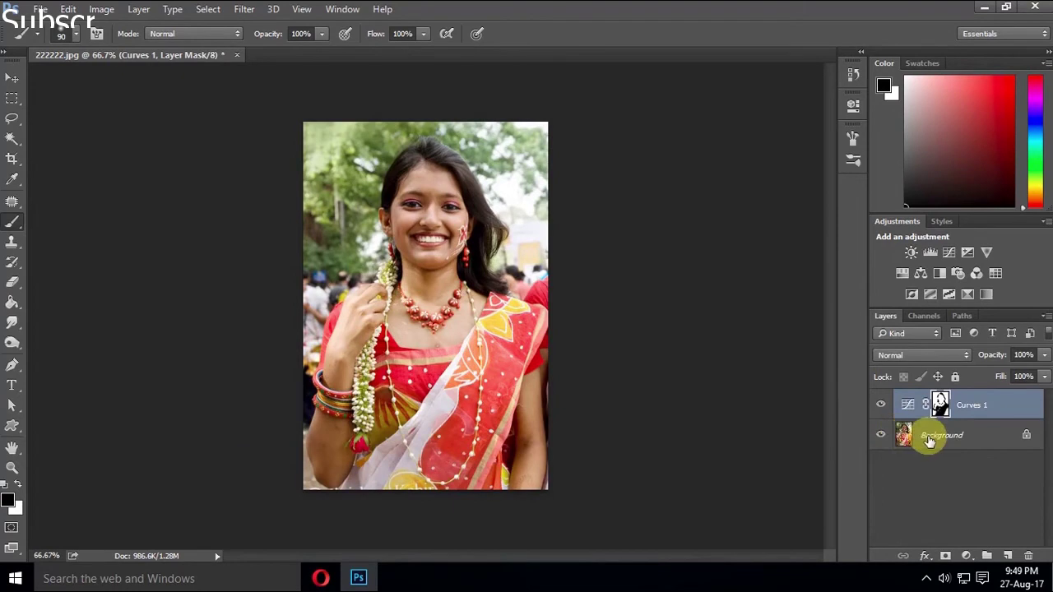
{"action": "left_click", "coordinate": [930, 438], "text": "shift"}
{"action": "right_click", "coordinate": [928, 436]}
Merge the layers into the Background and set the Magic Wand to Add to selection
{"action": "left_click", "coordinate": [963, 363]}
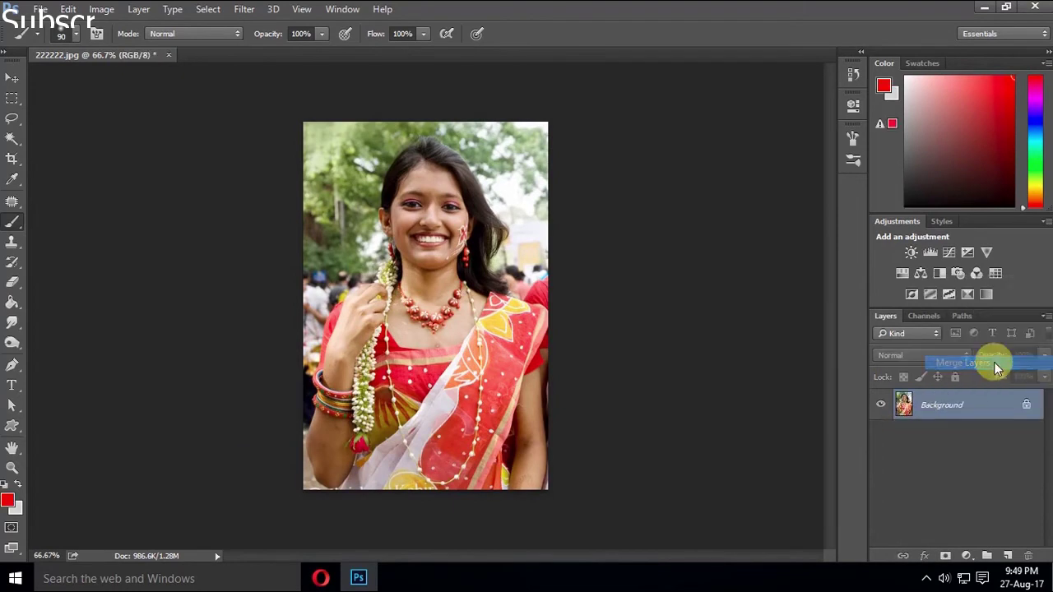
{"action": "scroll", "coordinate": [421, 259], "scroll_direction": "up", "scroll_amount": 2}
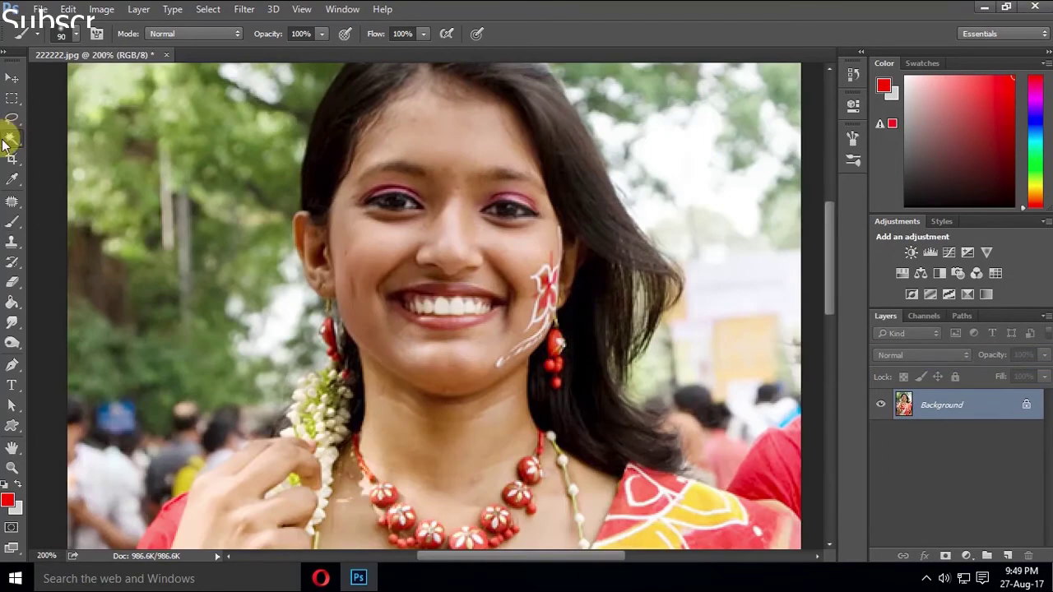
{"action": "left_click", "coordinate": [10, 138]}
{"action": "right_click", "coordinate": [10, 142]}
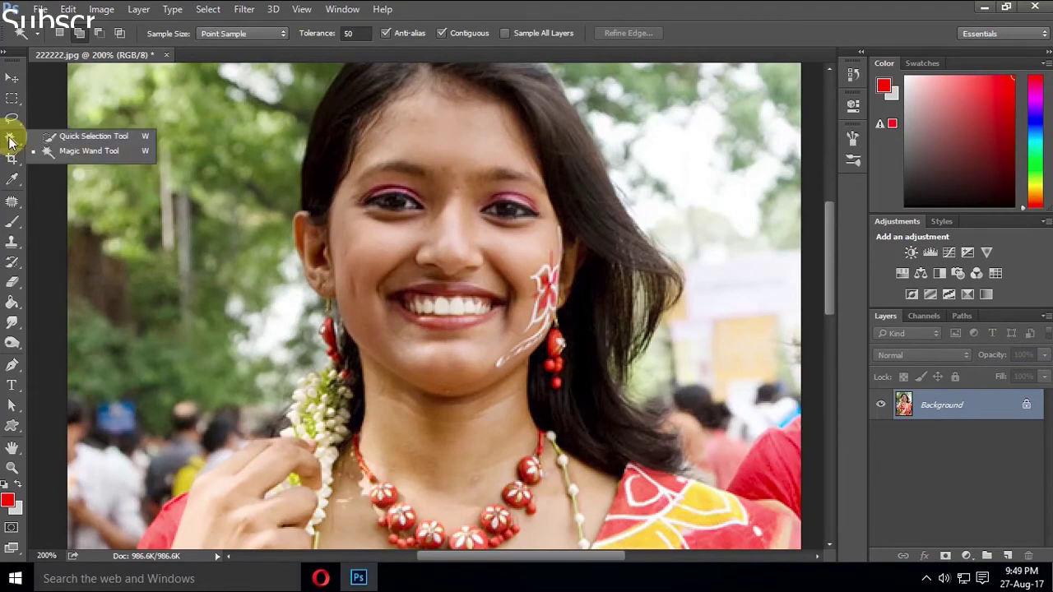
{"action": "left_click", "coordinate": [96, 157]}
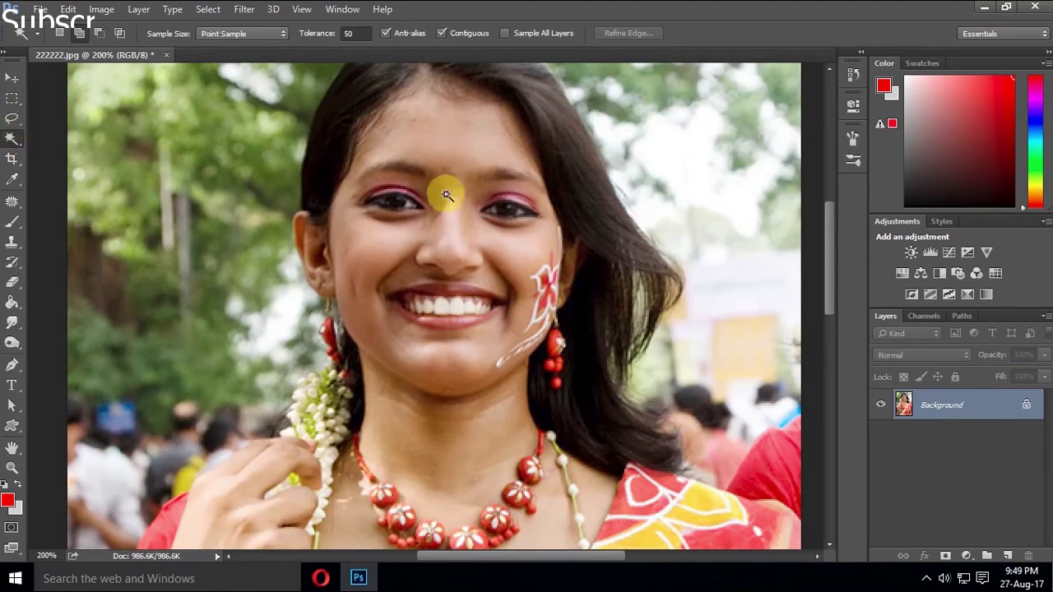
{"action": "left_click", "coordinate": [79, 33]}
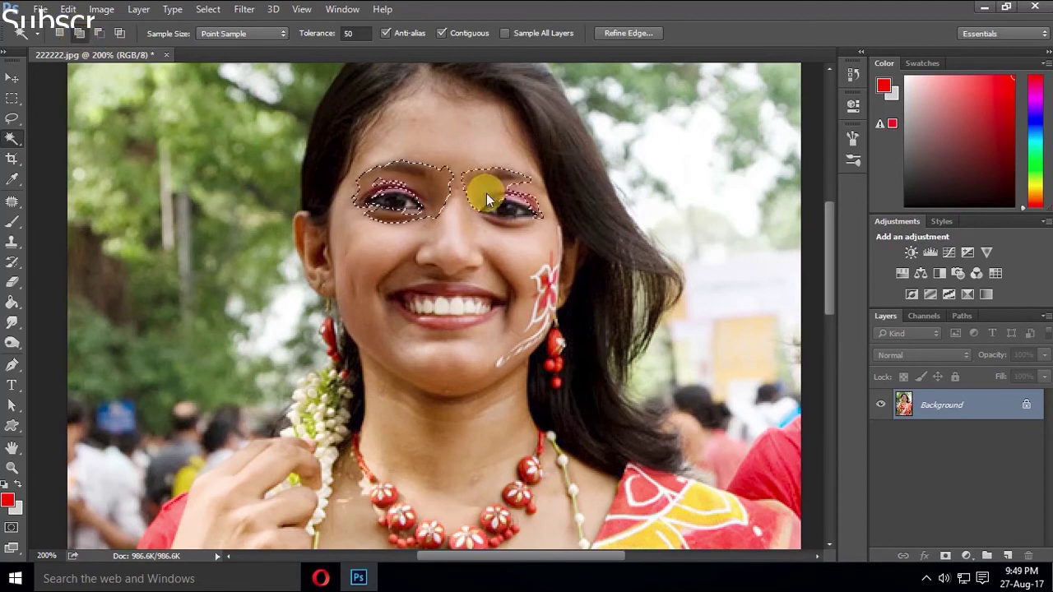
Select the cheeks, forehead, chin and neck skin with the Magic Wand
{"action": "left_click", "coordinate": [510, 284]}
{"action": "left_click", "coordinate": [434, 298]}
{"action": "left_click", "coordinate": [399, 282]}
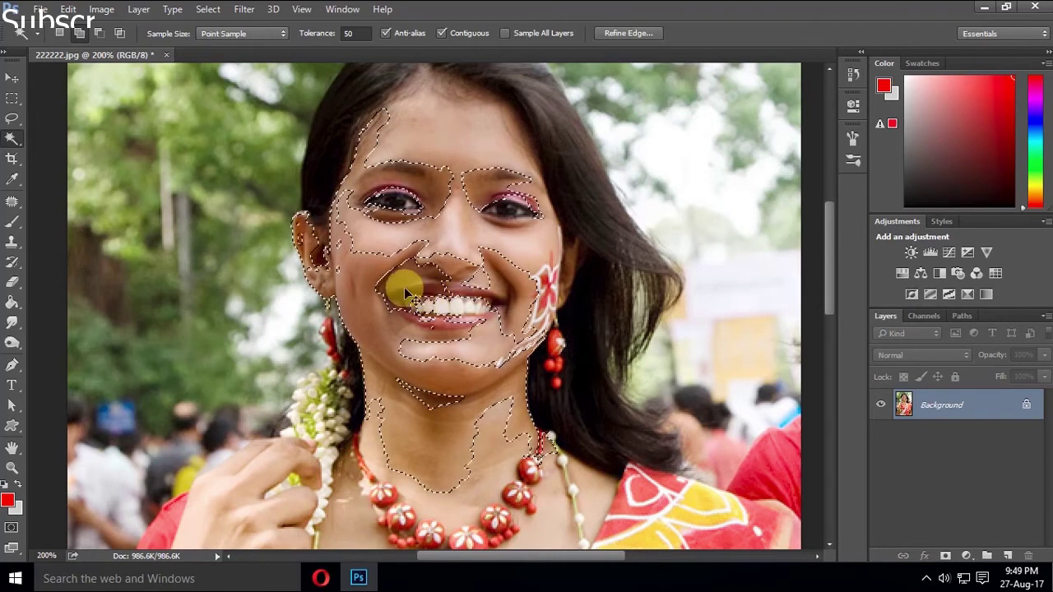
{"action": "left_click", "coordinate": [483, 384]}
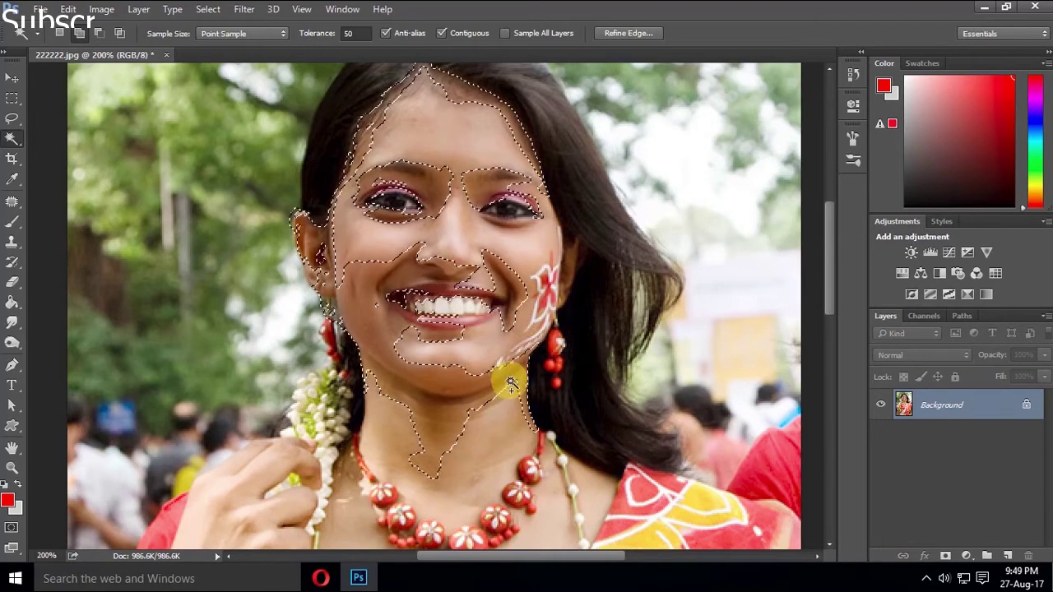
{"action": "left_click", "coordinate": [518, 372]}
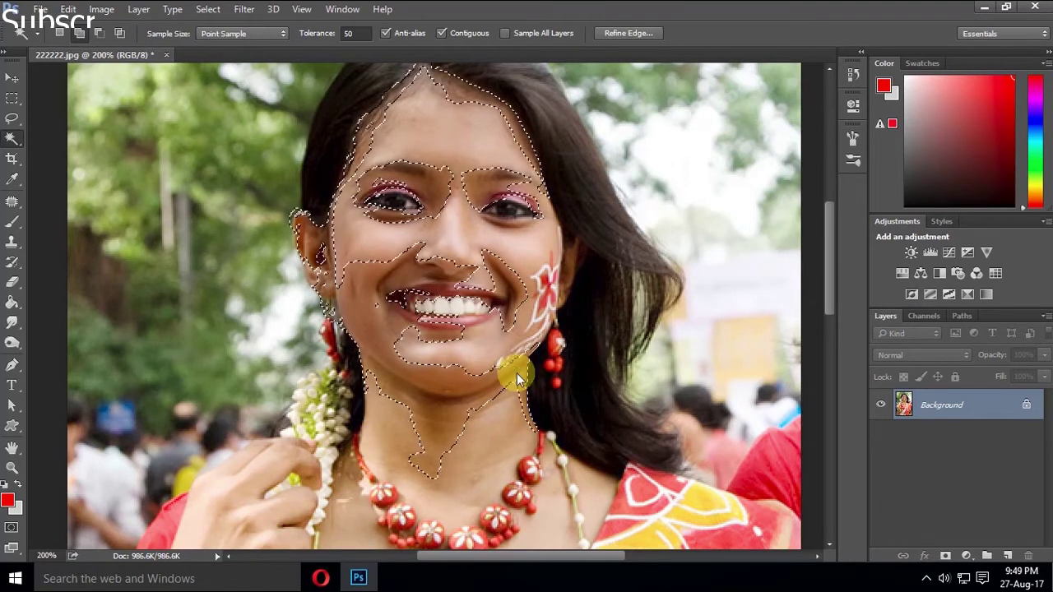
{"action": "left_click", "coordinate": [102, 10]}
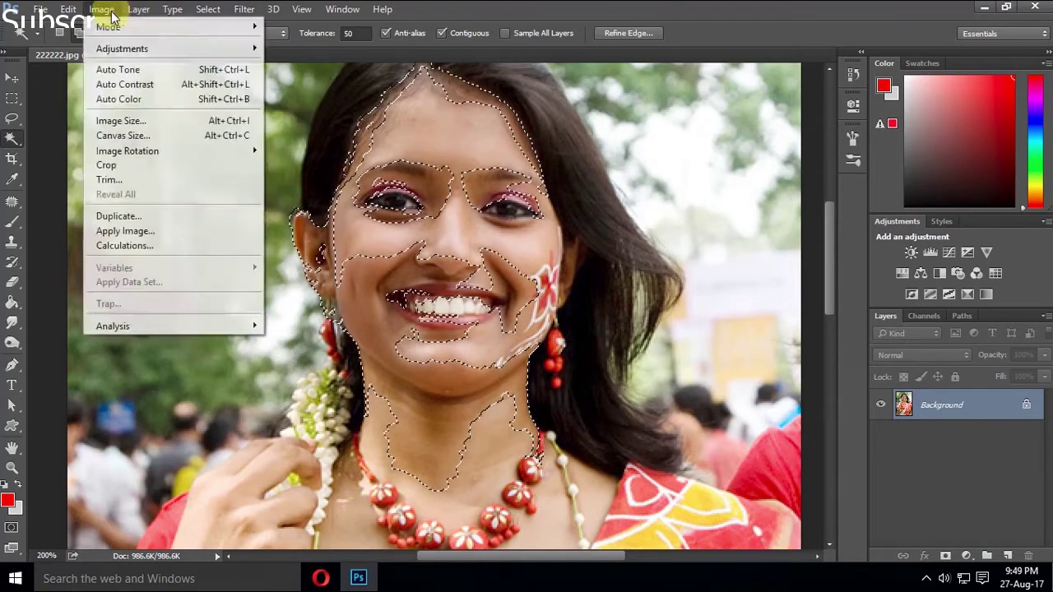
{"action": "mouse_move", "coordinate": [217, 210]}
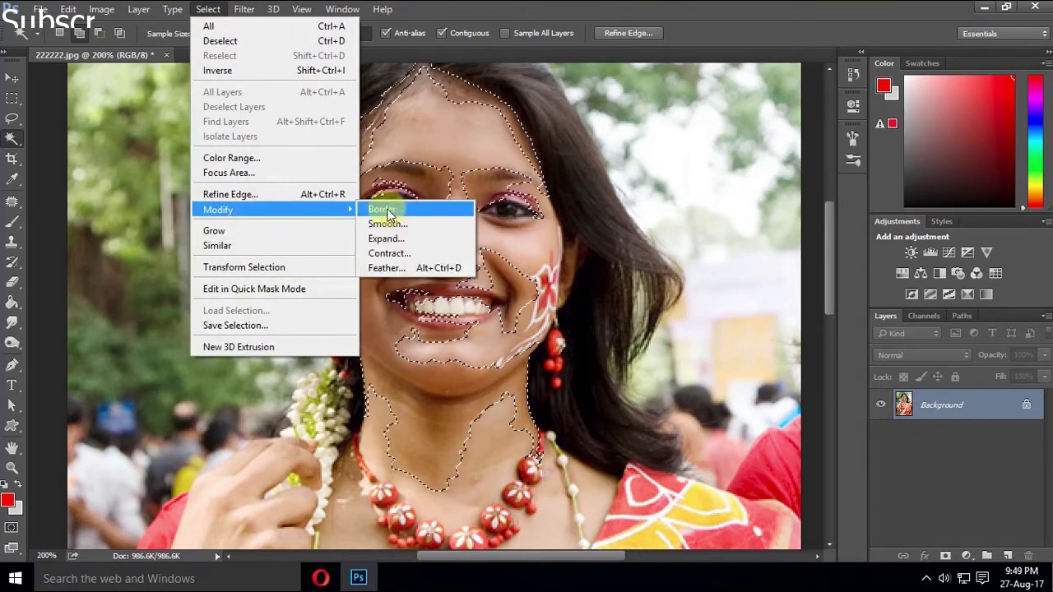
Feather the skin selection 10 px and brighten it with Curves, input 122 to 150
{"action": "left_click", "coordinate": [403, 268]}
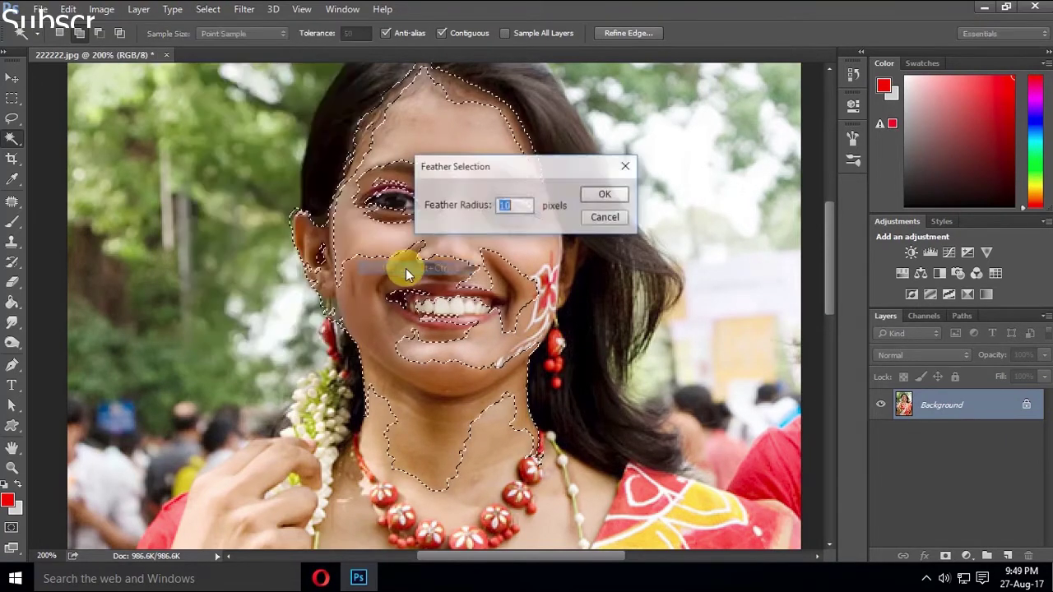
{"action": "left_click", "coordinate": [603, 196]}
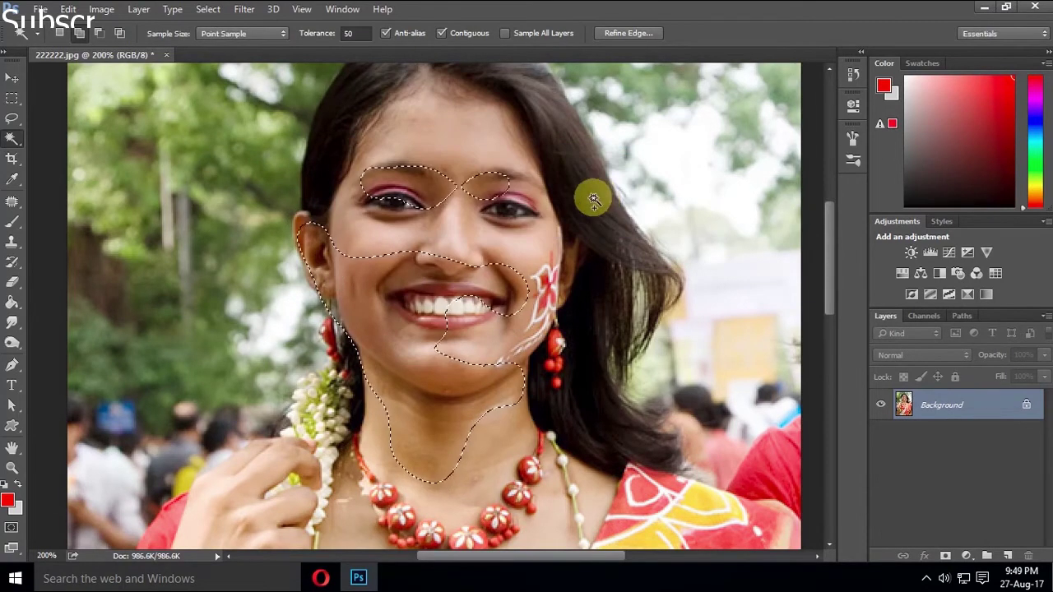
{"action": "key", "text": "ctrl+m"}
{"action": "left_click_drag", "start_coordinate": [693, 255], "coordinate": [687, 238]}
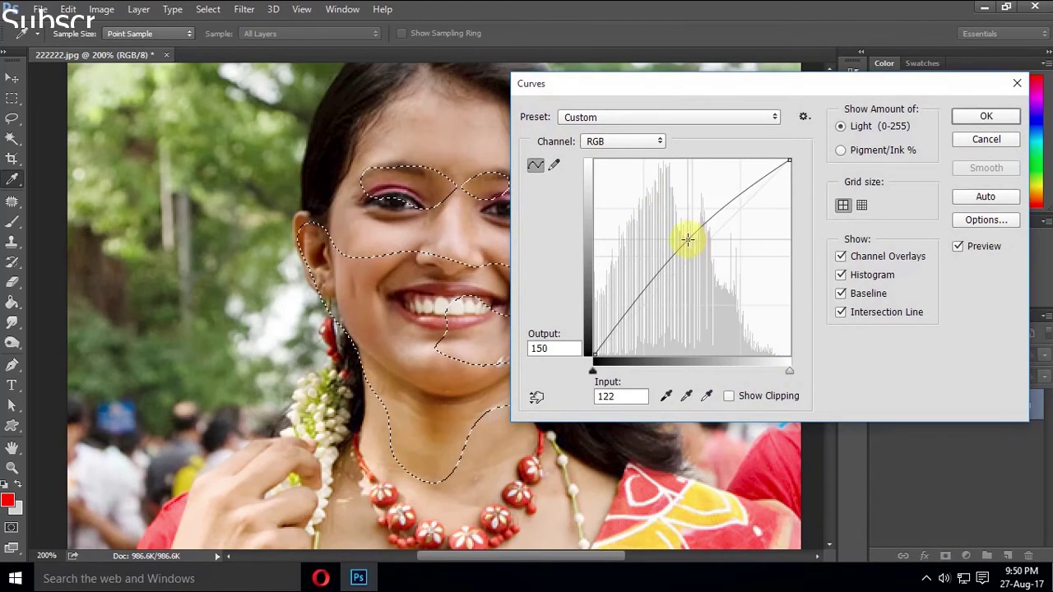
{"action": "key", "text": "Return"}
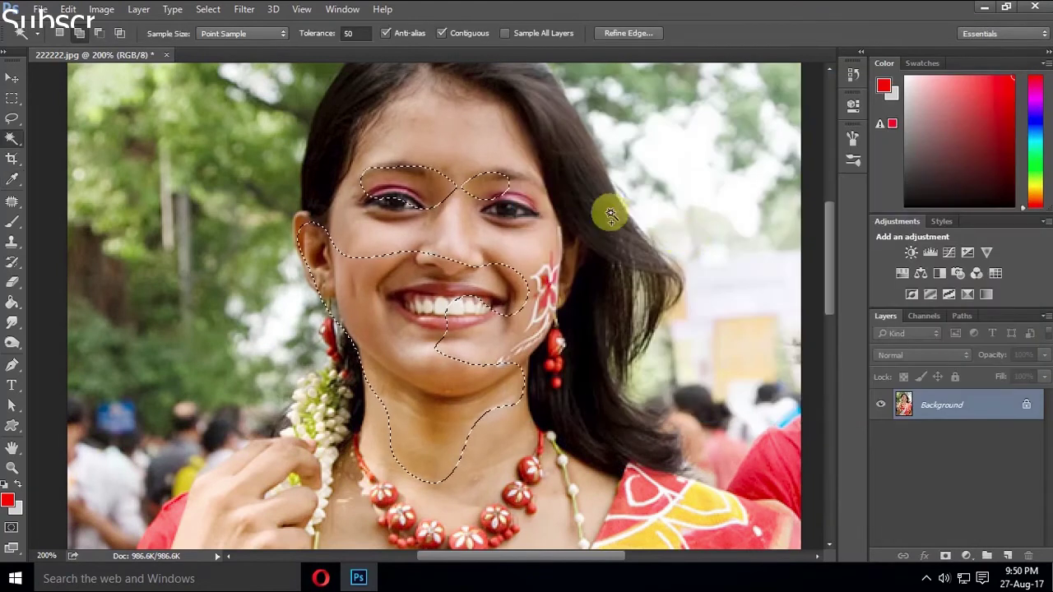
{"action": "left_click", "coordinate": [112, 14]}
{"action": "mouse_move", "coordinate": [122, 48]}
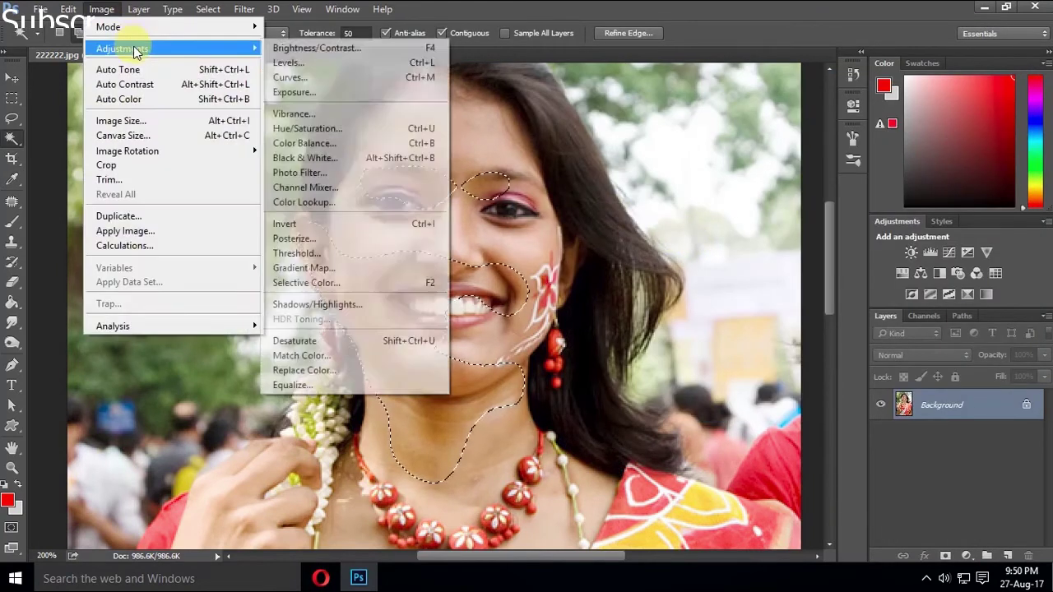
Reduce Yellows by -31% in Selective Color on the skin, then deselect
{"action": "left_click", "coordinate": [333, 282]}
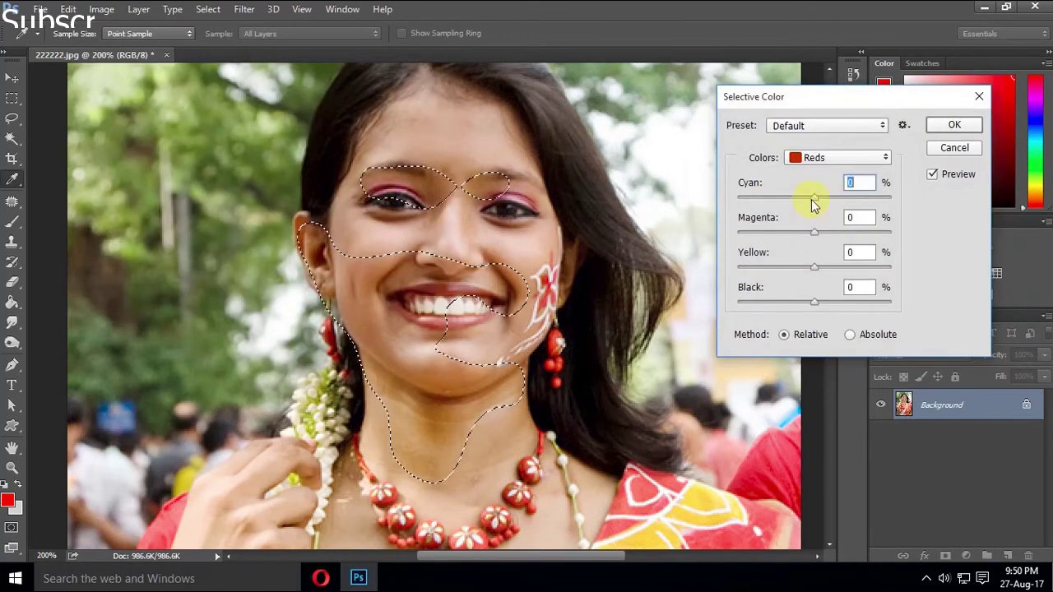
{"action": "left_click", "coordinate": [796, 157]}
{"action": "left_click", "coordinate": [817, 190]}
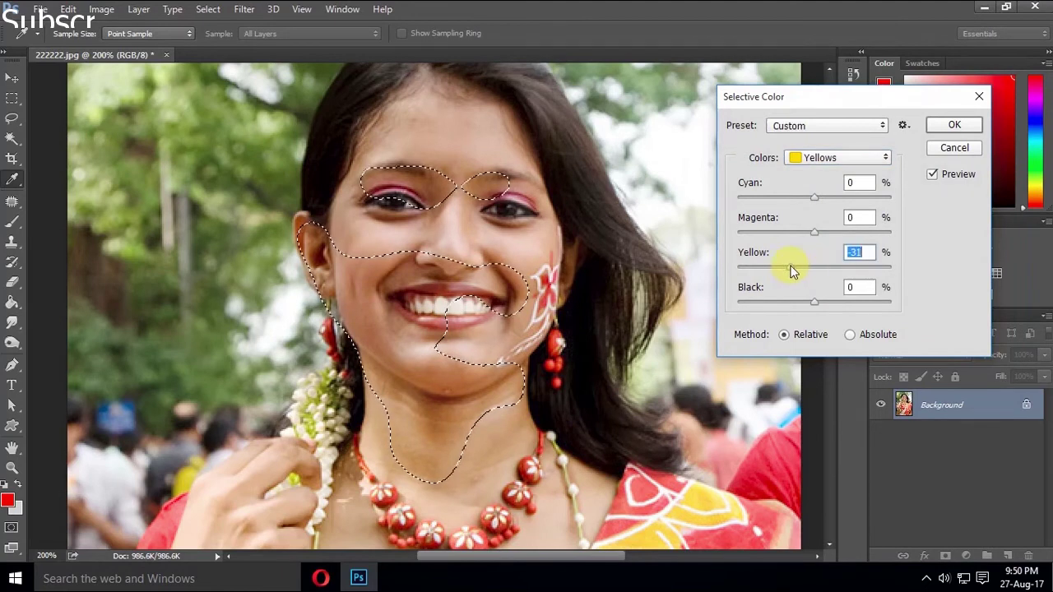
{"action": "key", "text": "Return"}
{"action": "key", "text": "w"}
{"action": "key", "text": "ctrl+d"}
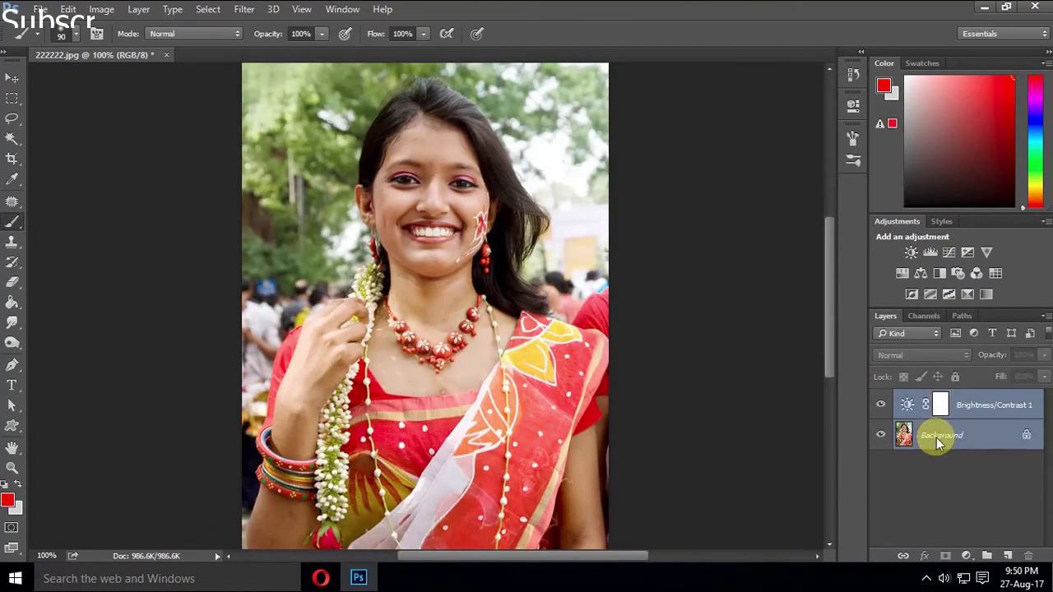
Merge the Brightness/Contrast 1 layer into the Background
{"action": "right_click", "coordinate": [936, 436]}
{"action": "left_click", "coordinate": [952, 364]}
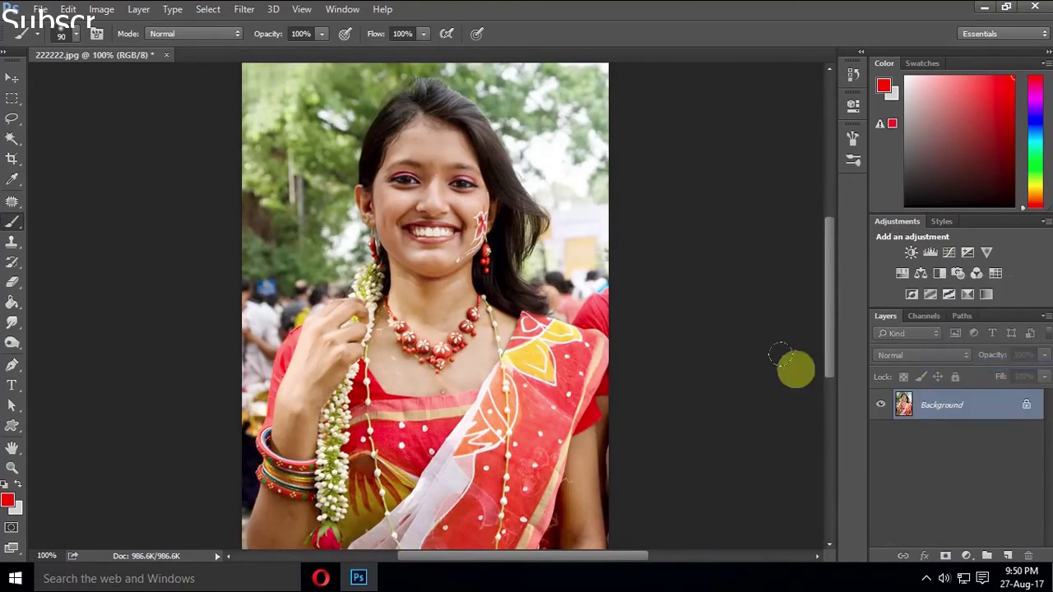
{"action": "key", "text": "ctrl+minus"}
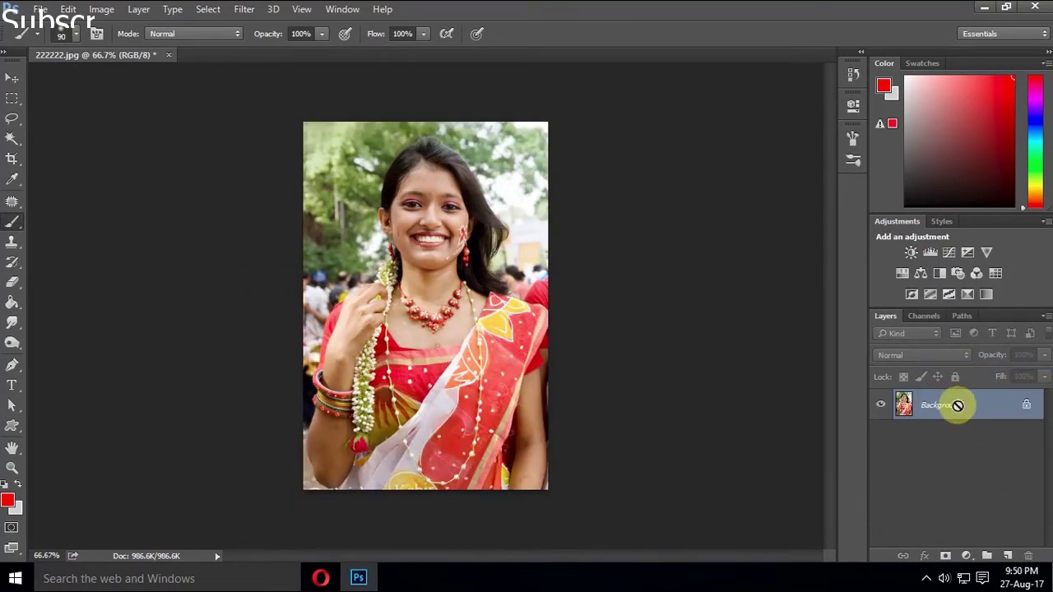
Duplicate the Background and set the copy to Soft Light at 53% opacity
{"action": "left_click_drag", "start_coordinate": [958, 409], "coordinate": [1007, 555]}
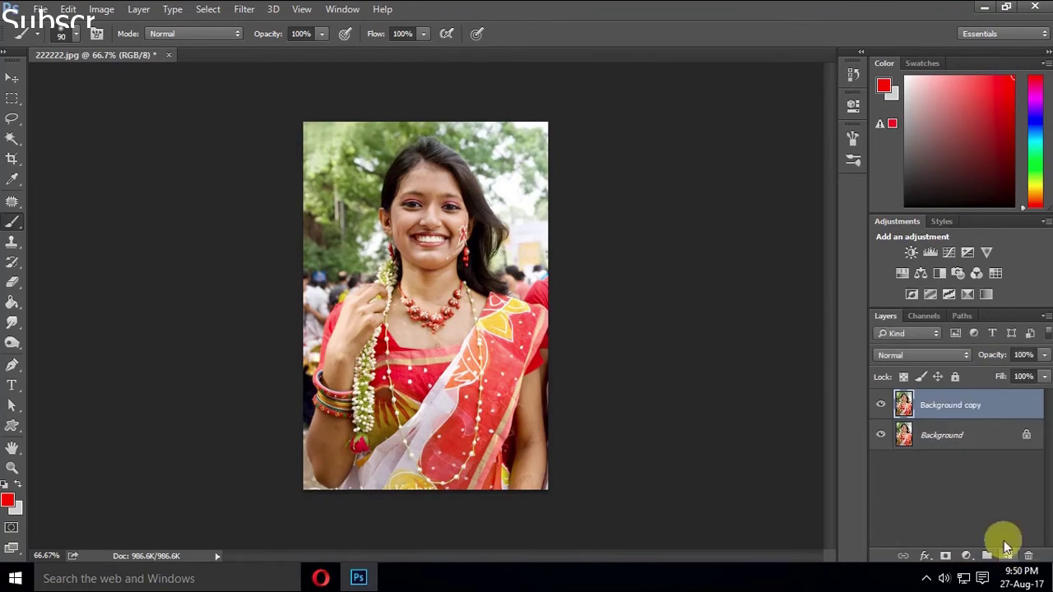
{"action": "left_click", "coordinate": [913, 356]}
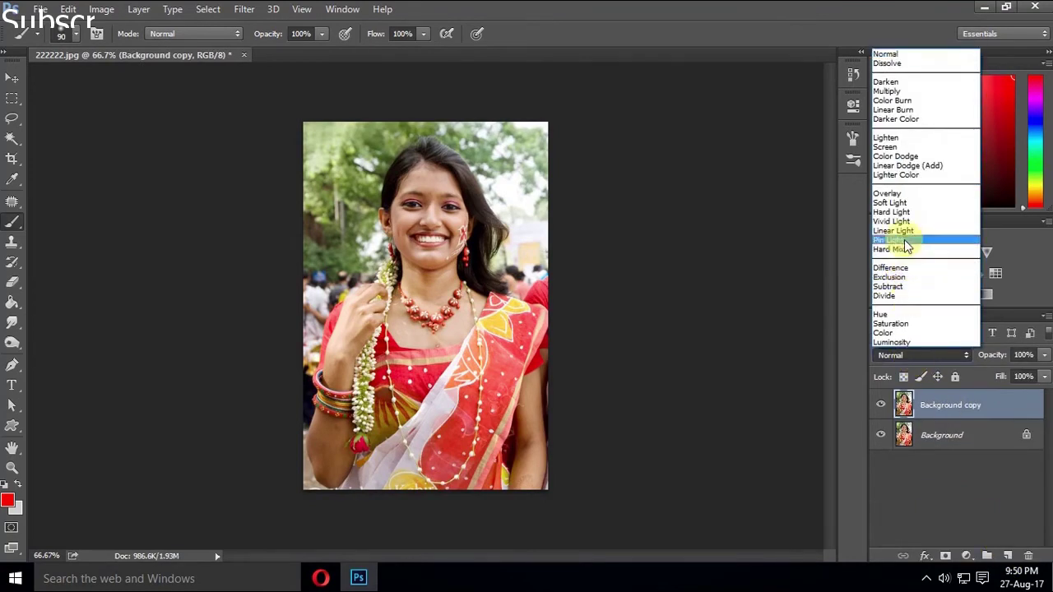
{"action": "left_click", "coordinate": [897, 202]}
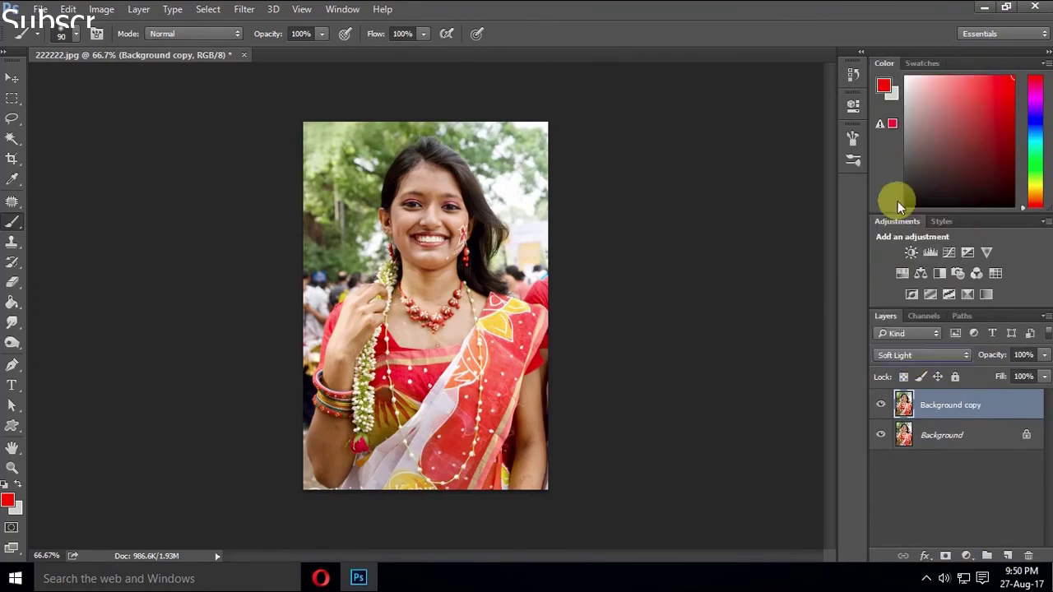
{"action": "left_click_drag", "start_coordinate": [430, 246], "coordinate": [467, 388]}
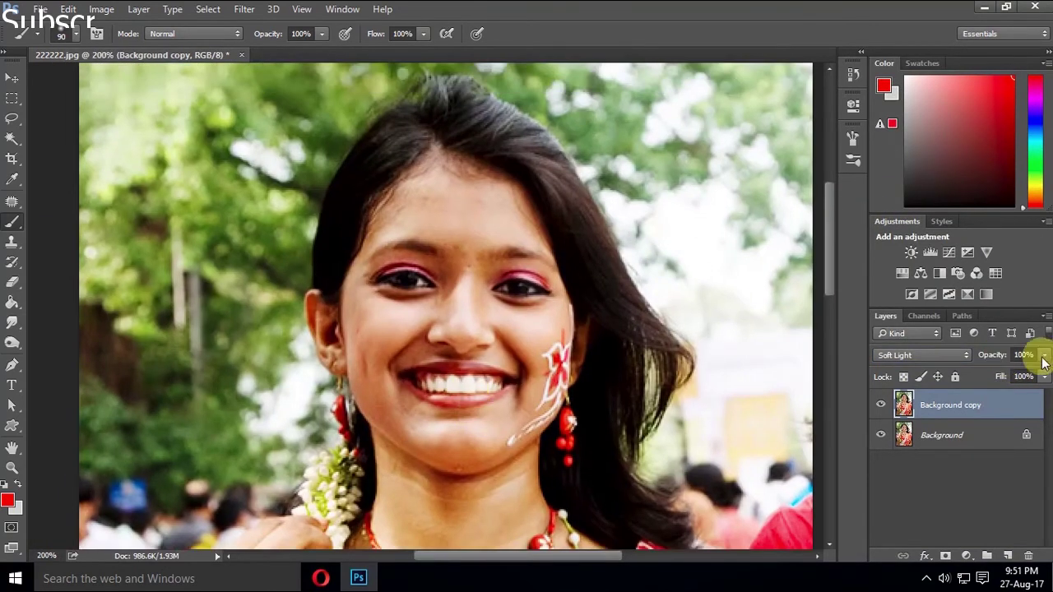
{"action": "left_click", "coordinate": [1042, 358]}
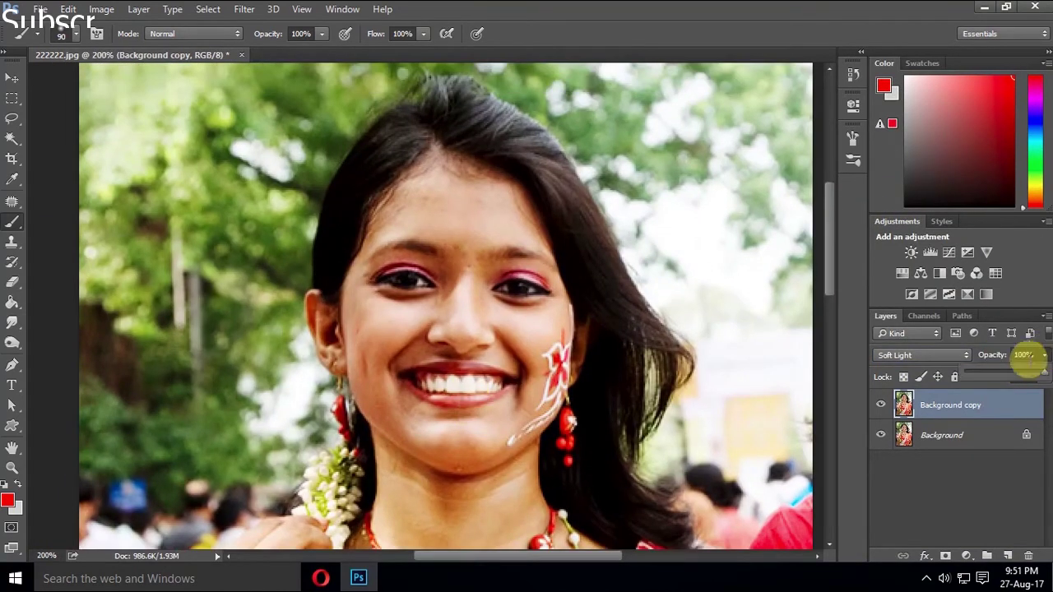
{"action": "left_click", "coordinate": [986, 372]}
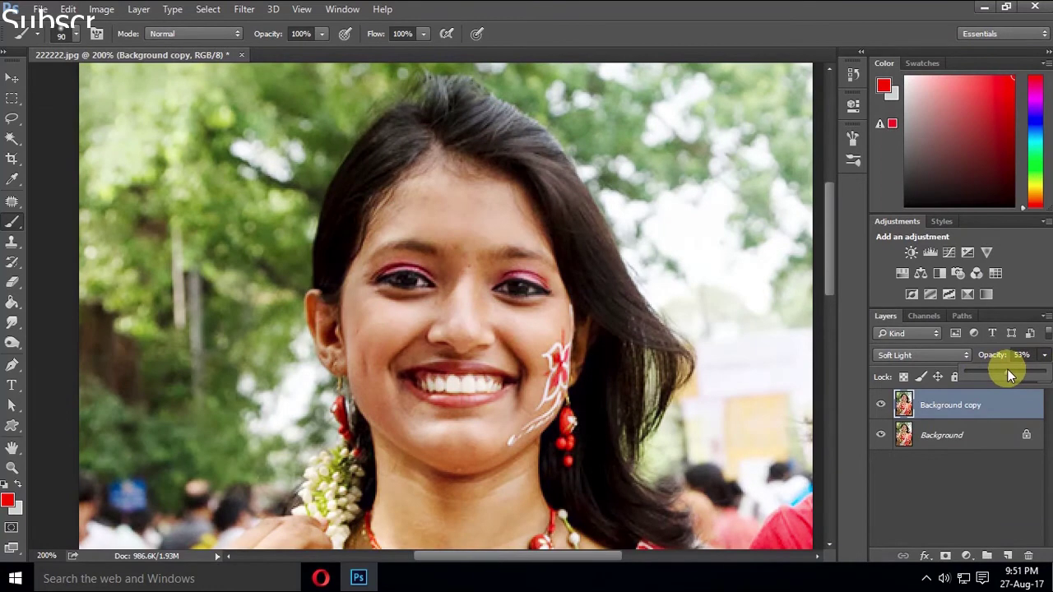
{"action": "key", "text": "ctrl+0"}
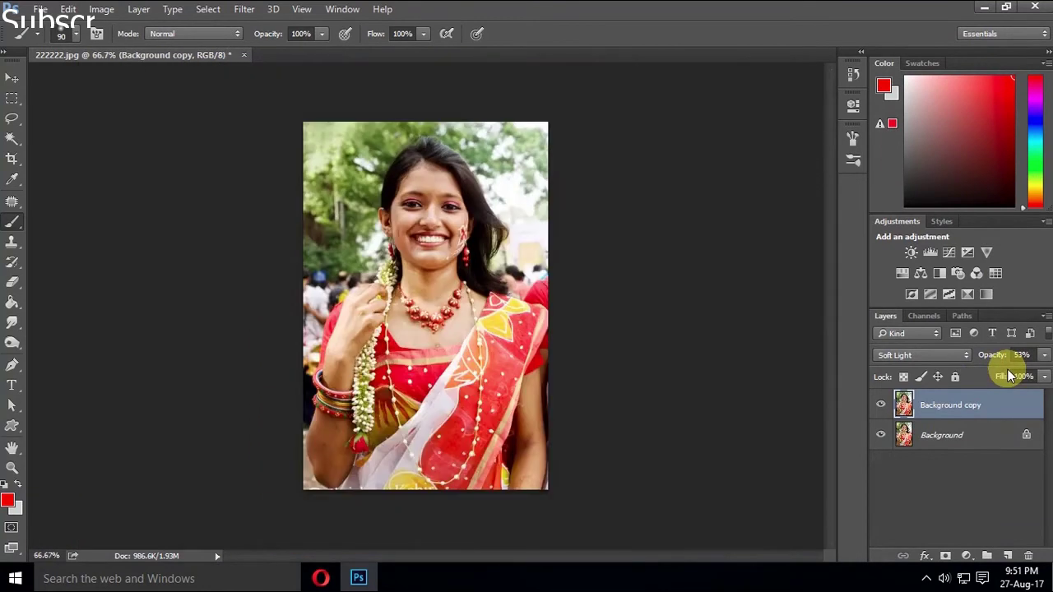
Compare the Soft Light copy on and off, then merge it into the Background
{"action": "left_click", "coordinate": [878, 408]}
{"action": "left_click", "coordinate": [878, 409]}
{"action": "left_click", "coordinate": [879, 409]}
{"action": "left_click", "coordinate": [878, 408]}
{"action": "left_click", "coordinate": [878, 409]}
{"action": "left_click", "coordinate": [879, 409]}
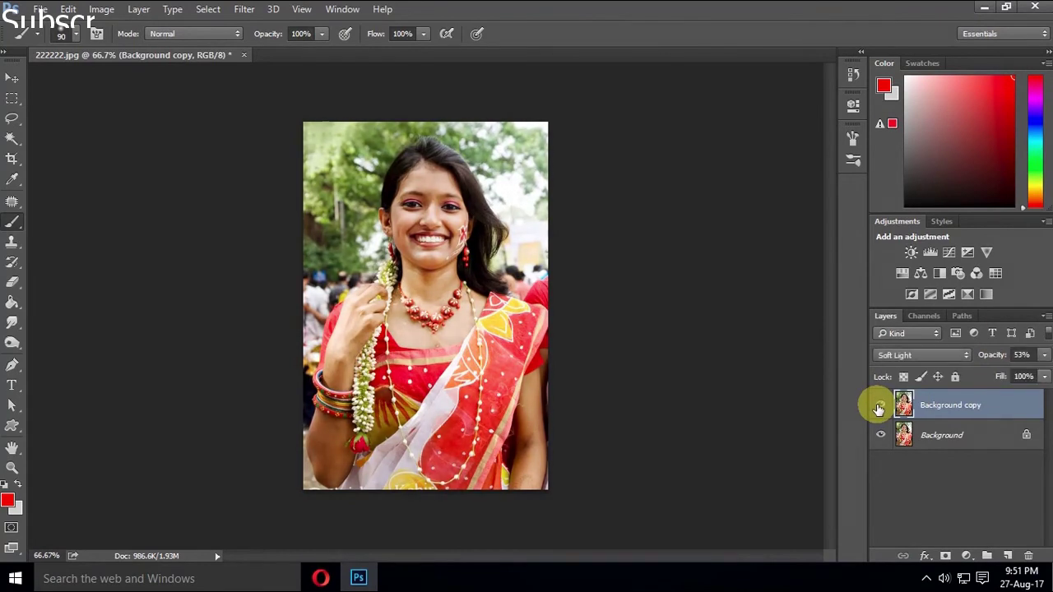
{"action": "left_click", "coordinate": [954, 434], "text": "shift"}
{"action": "right_click", "coordinate": [909, 434]}
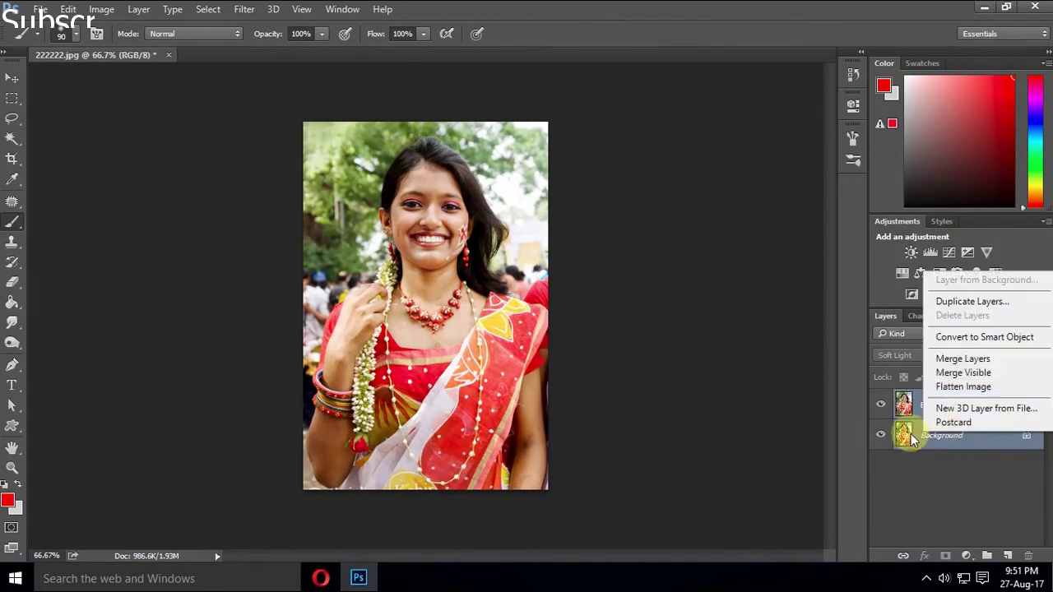
{"action": "left_click", "coordinate": [963, 362]}
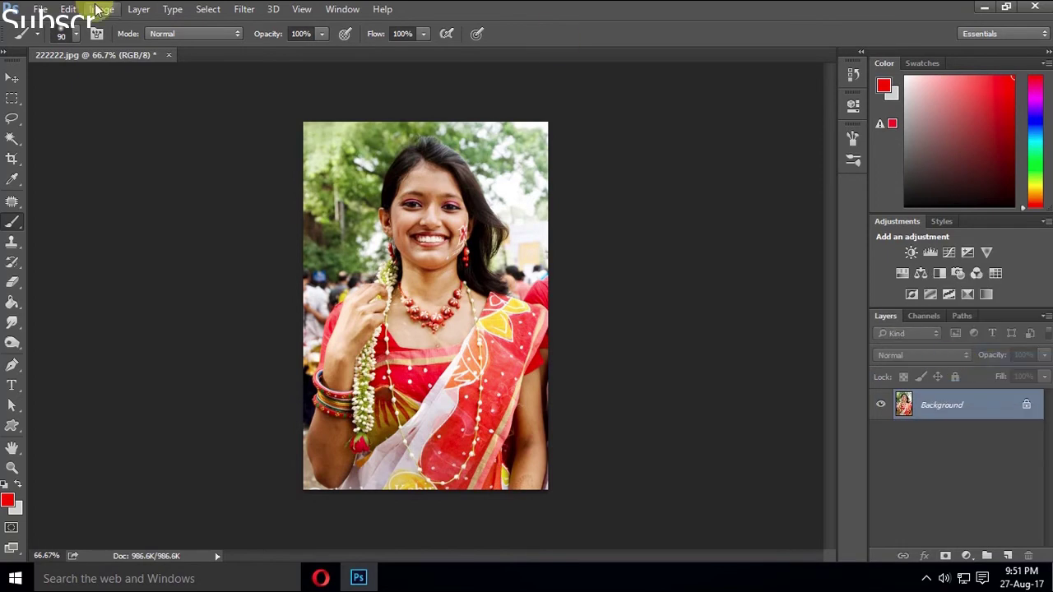
Duplicate the Background layer to create the working copies
{"action": "left_click", "coordinate": [940, 414]}
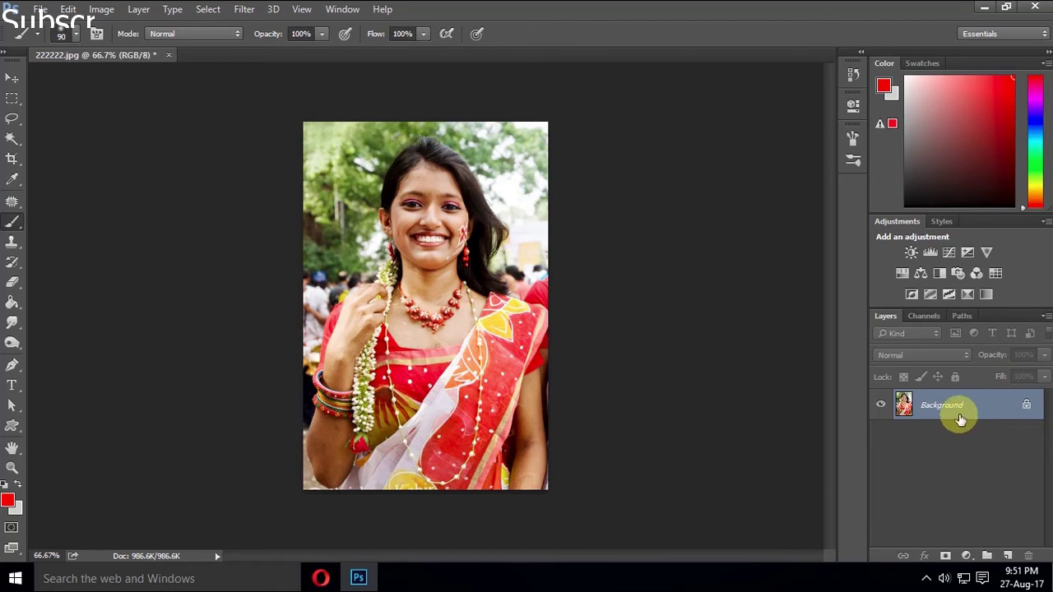
{"action": "left_click_drag", "start_coordinate": [960, 420], "coordinate": [1008, 556]}
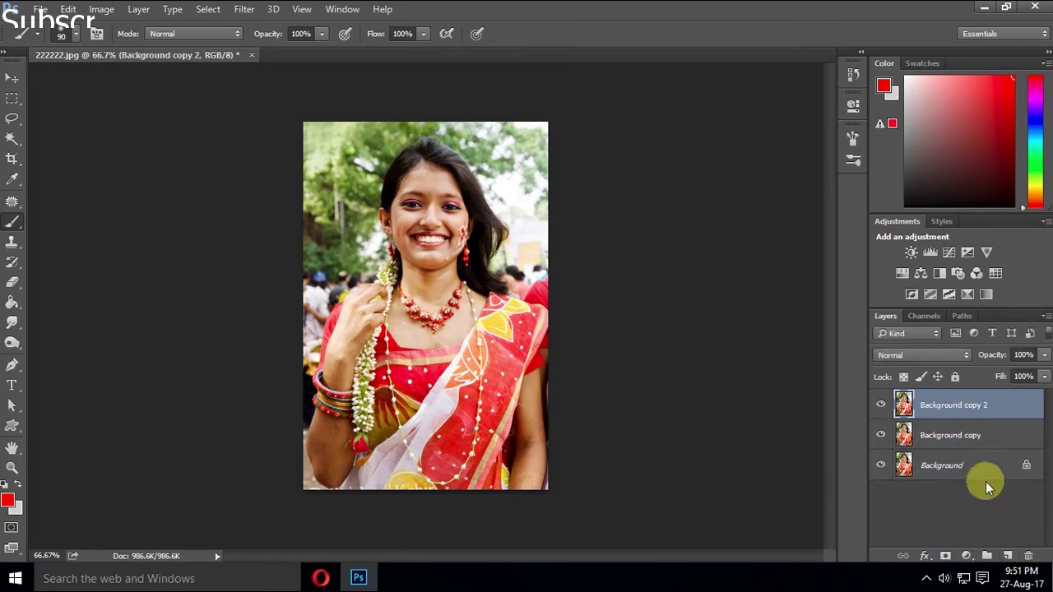
{"action": "left_click", "coordinate": [969, 435]}
{"action": "right_click", "coordinate": [966, 436]}
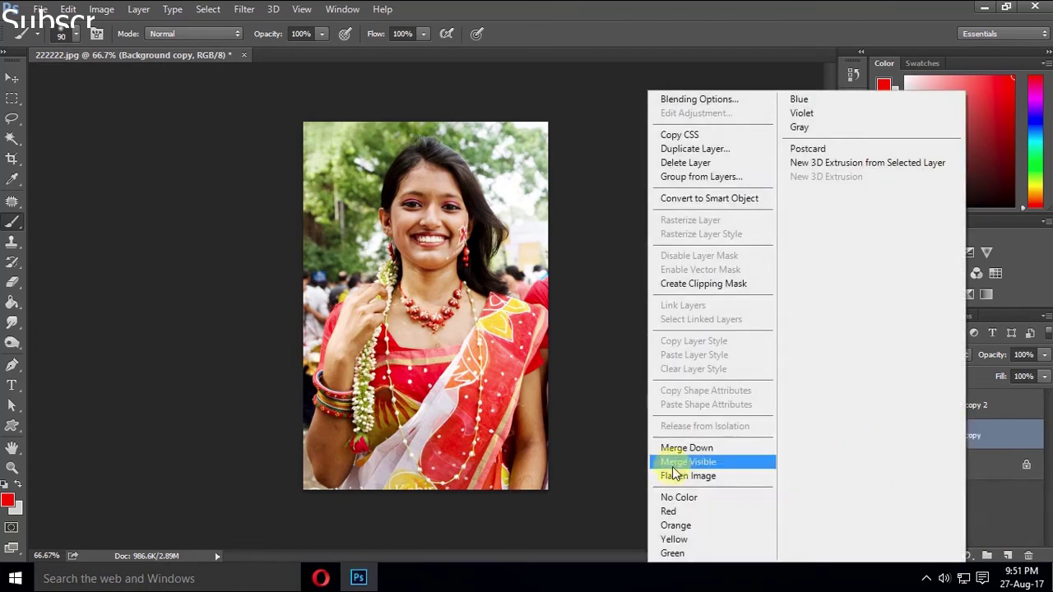
{"action": "left_click", "coordinate": [1001, 437]}
{"action": "type", "text": "Blur"}
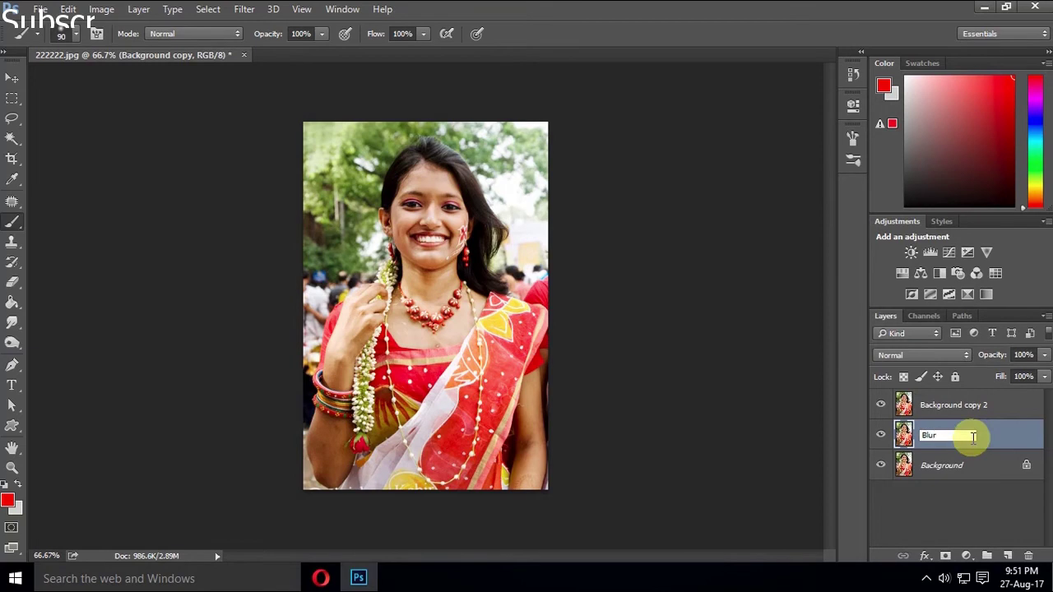
Name the copies Blur and Retoching, hide Retoching, and select Blur
{"action": "left_click", "coordinate": [958, 404]}
{"action": "double_click", "coordinate": [958, 406]}
{"action": "type", "text": "H"}
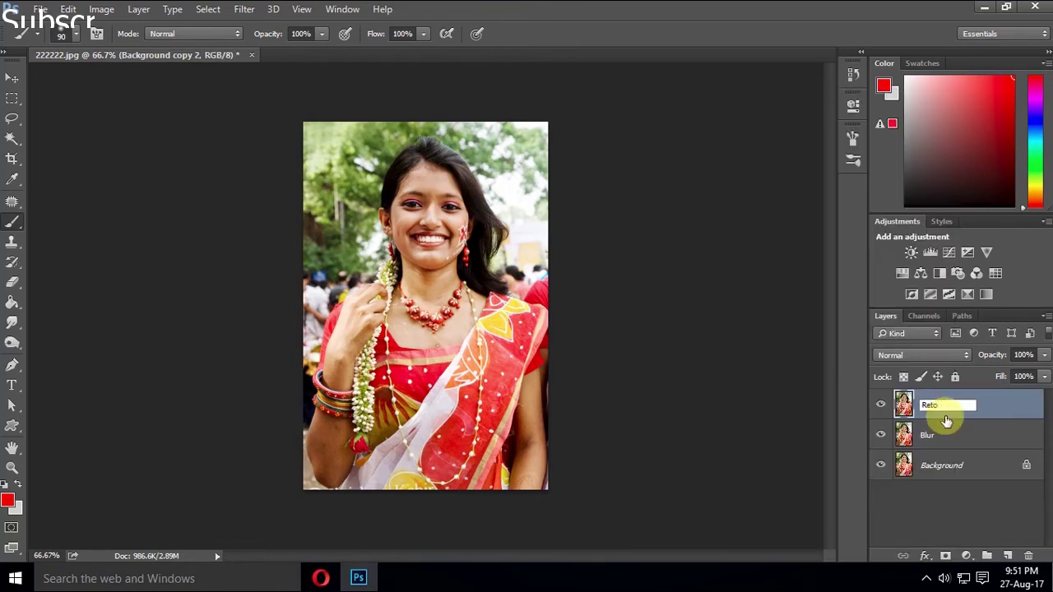
{"action": "left_click", "coordinate": [938, 434]}
{"action": "left_click", "coordinate": [880, 404]}
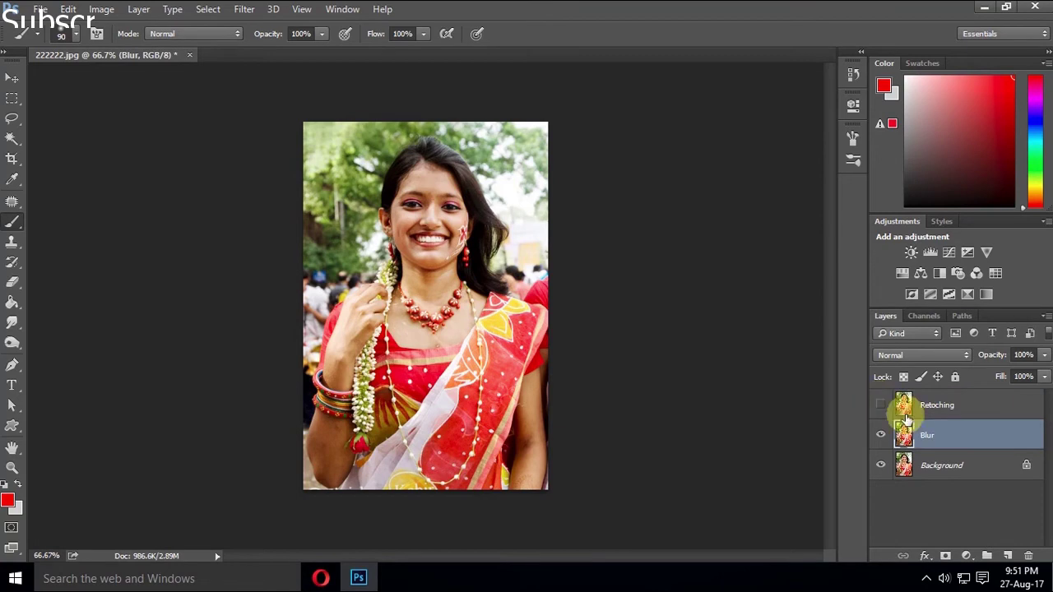
{"action": "left_click", "coordinate": [244, 9]}
{"action": "mouse_move", "coordinate": [253, 209]}
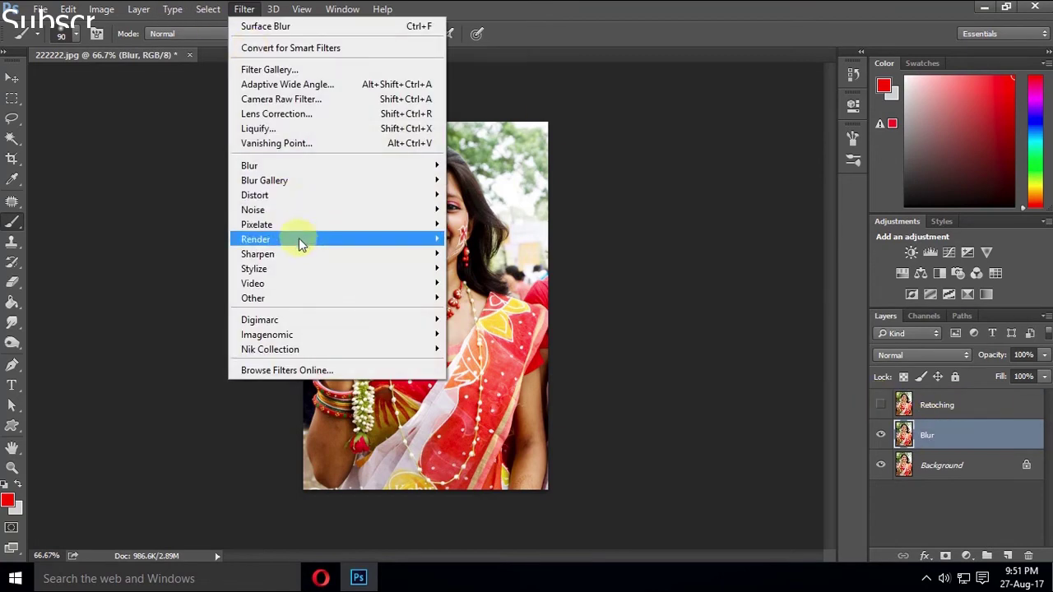
Set a Surface Blur of radius 7 pixels and threshold 11 levels, previewing the face
{"action": "mouse_move", "coordinate": [249, 165]}
{"action": "left_click", "coordinate": [505, 311]}
{"action": "left_click_drag", "start_coordinate": [500, 157], "coordinate": [495, 227]}
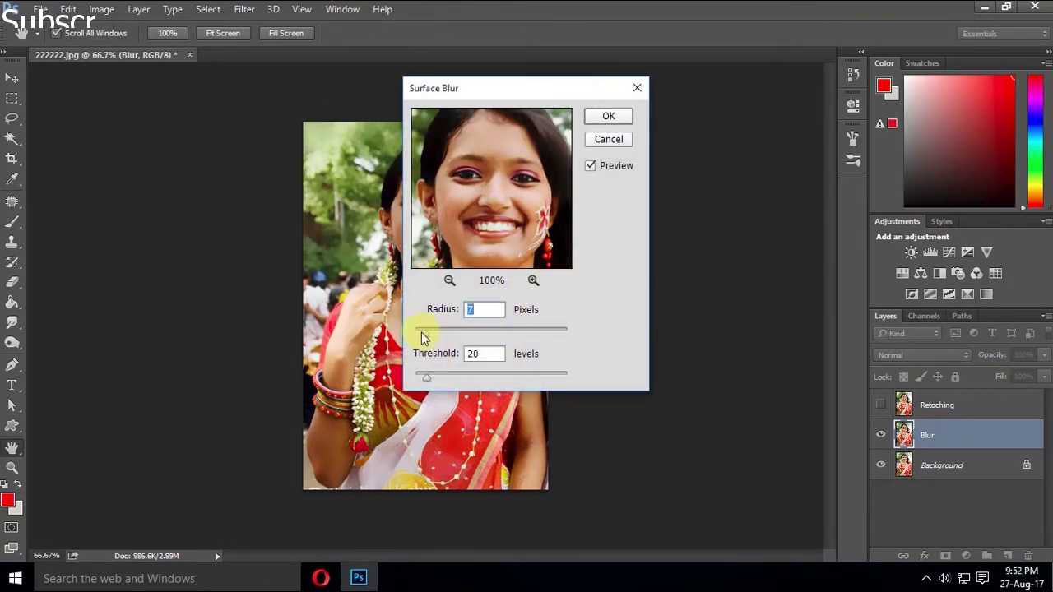
{"action": "mouse_move", "coordinate": [519, 242]}
{"action": "left_mouse_down"}
{"action": "mouse_move", "coordinate": [523, 214]}
{"action": "mouse_move", "coordinate": [524, 230]}
{"action": "left_mouse_up"}
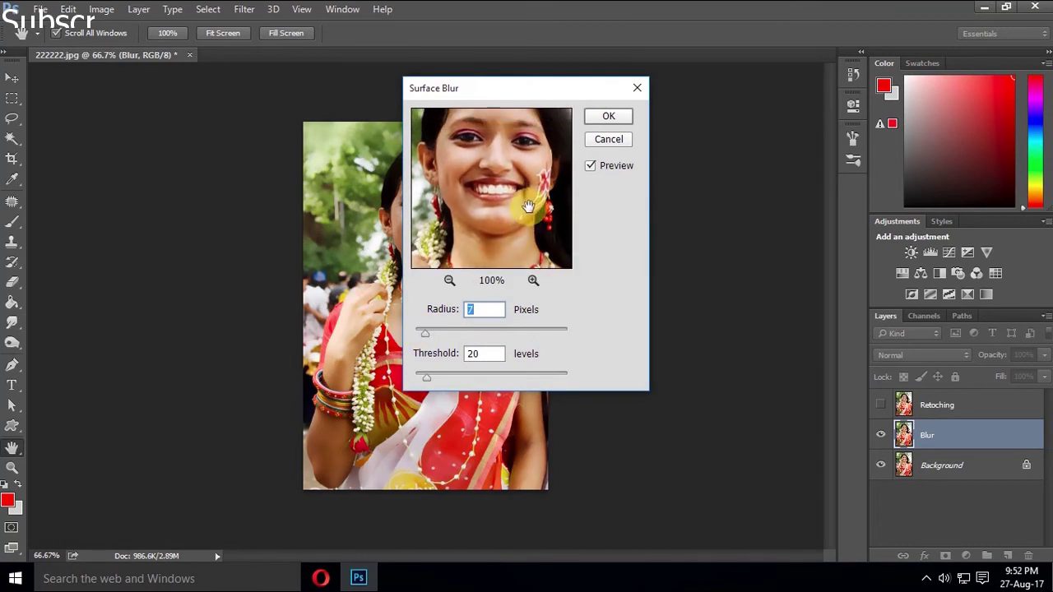
{"action": "left_click", "coordinate": [421, 375]}
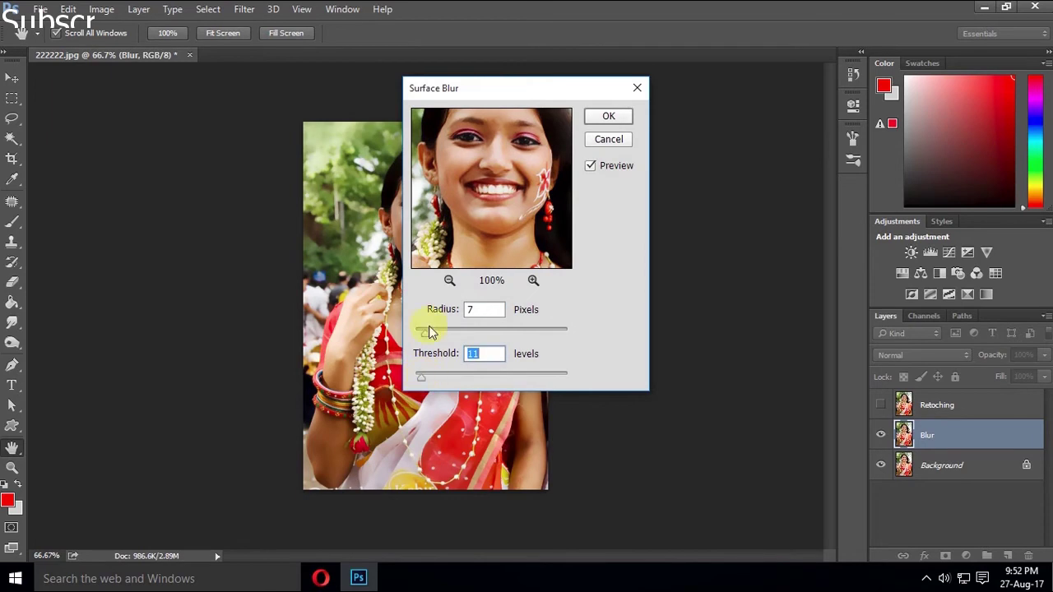
{"action": "left_click_drag", "start_coordinate": [512, 199], "coordinate": [511, 236]}
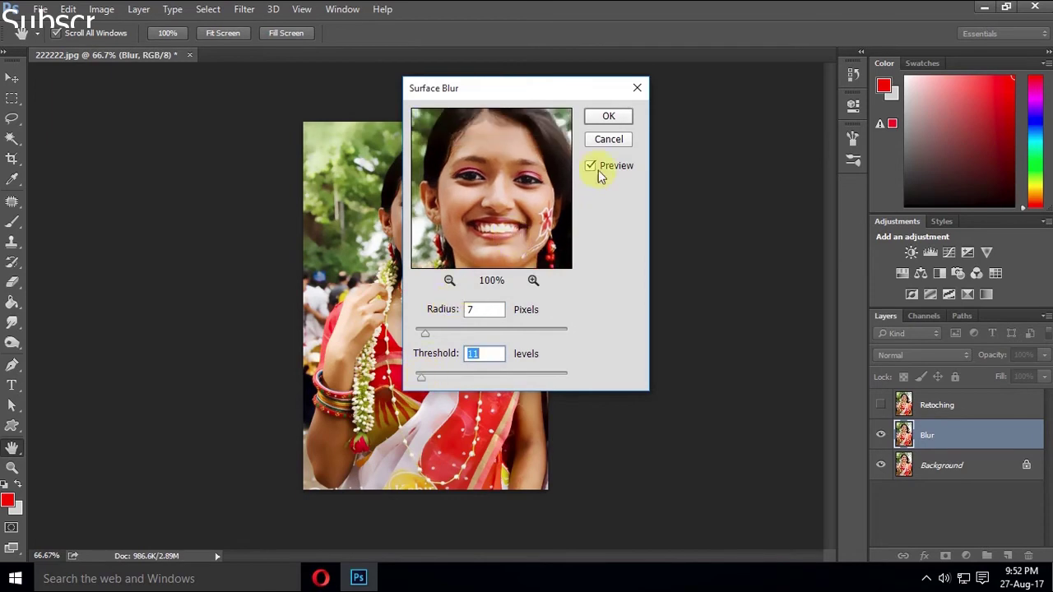
Apply the surface blur to the Blur layer and make the Retoching layer visible
{"action": "left_click", "coordinate": [608, 119]}
{"action": "key", "text": "b"}
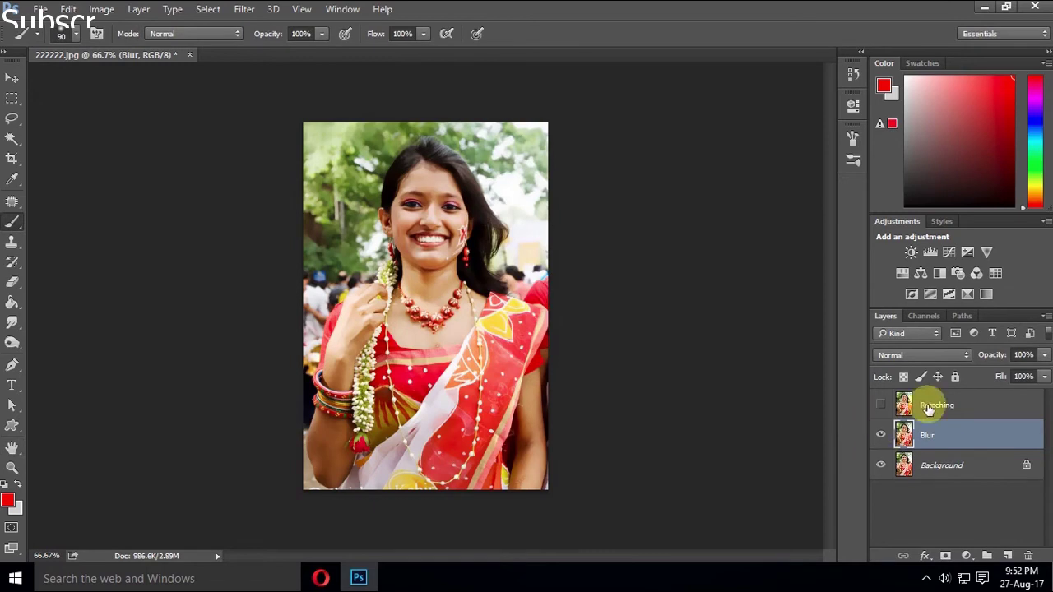
{"action": "left_click", "coordinate": [898, 404]}
{"action": "left_click", "coordinate": [881, 405]}
Apply a High Pass filter with a 0.3-pixel radius to the Retoching layer
{"action": "scroll", "coordinate": [441, 219], "scroll_direction": "up", "scroll_amount": 5}
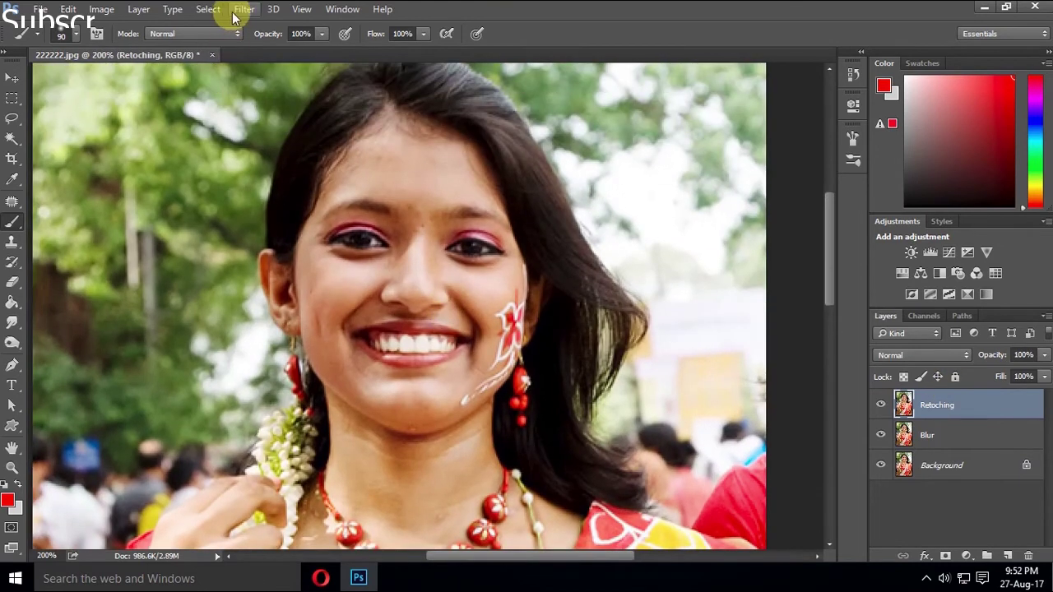
{"action": "left_click", "coordinate": [235, 12]}
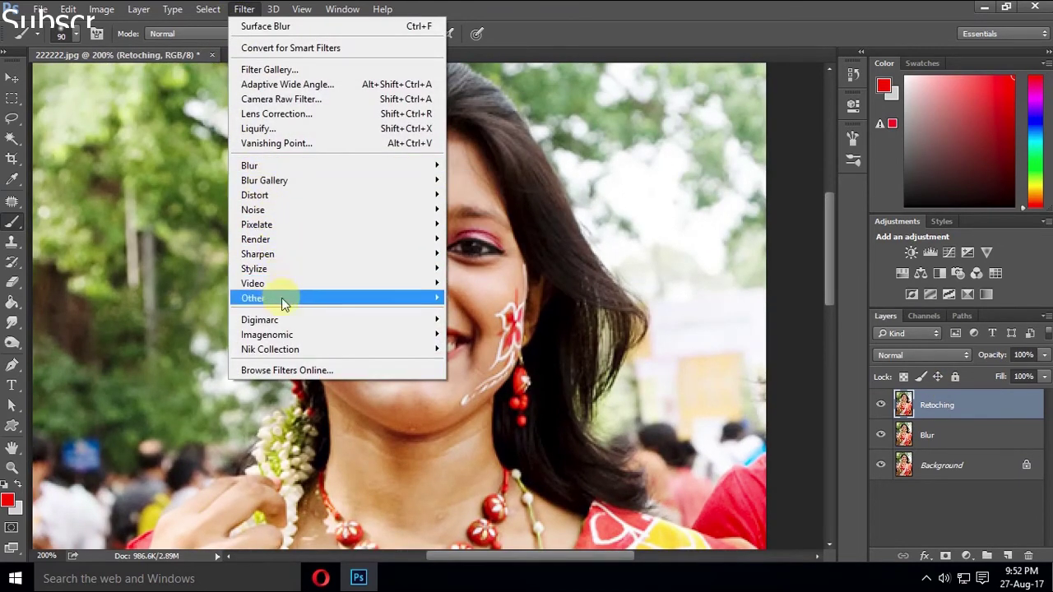
{"action": "mouse_move", "coordinate": [337, 297]}
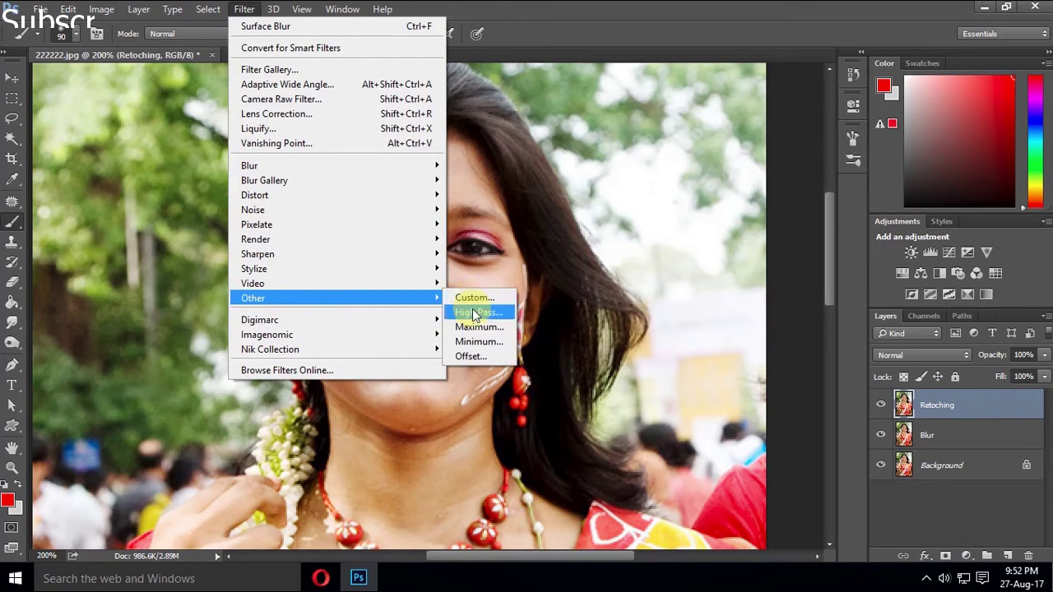
{"action": "left_click", "coordinate": [479, 313]}
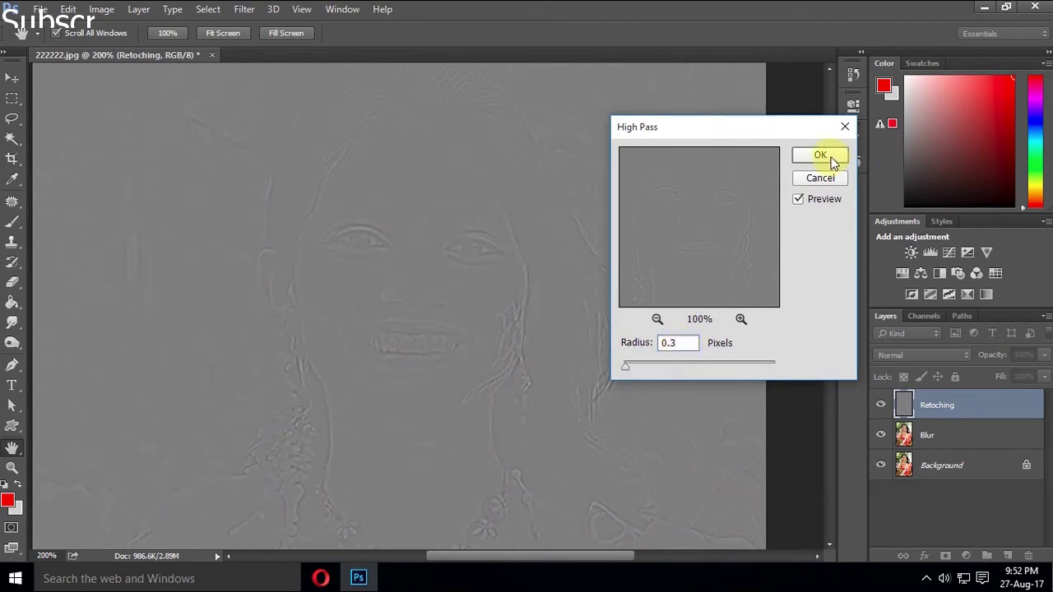
{"action": "left_click", "coordinate": [820, 156]}
{"action": "key", "text": "b"}
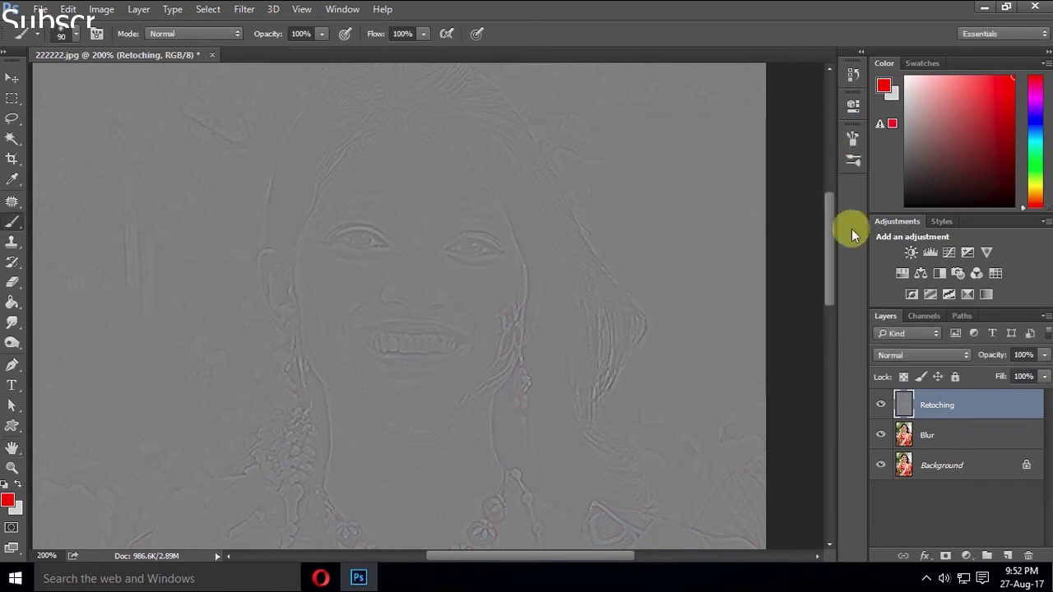
Set the Retoching layer's blend mode to Linear Light and zoom in to 200% on the face
{"action": "left_click", "coordinate": [921, 358]}
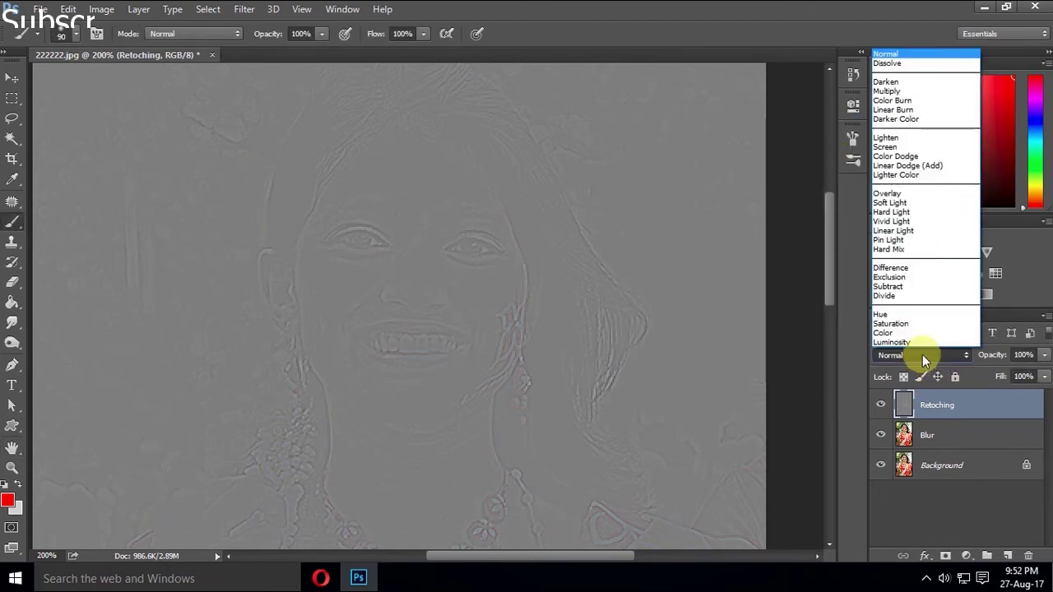
{"action": "left_click", "coordinate": [899, 236]}
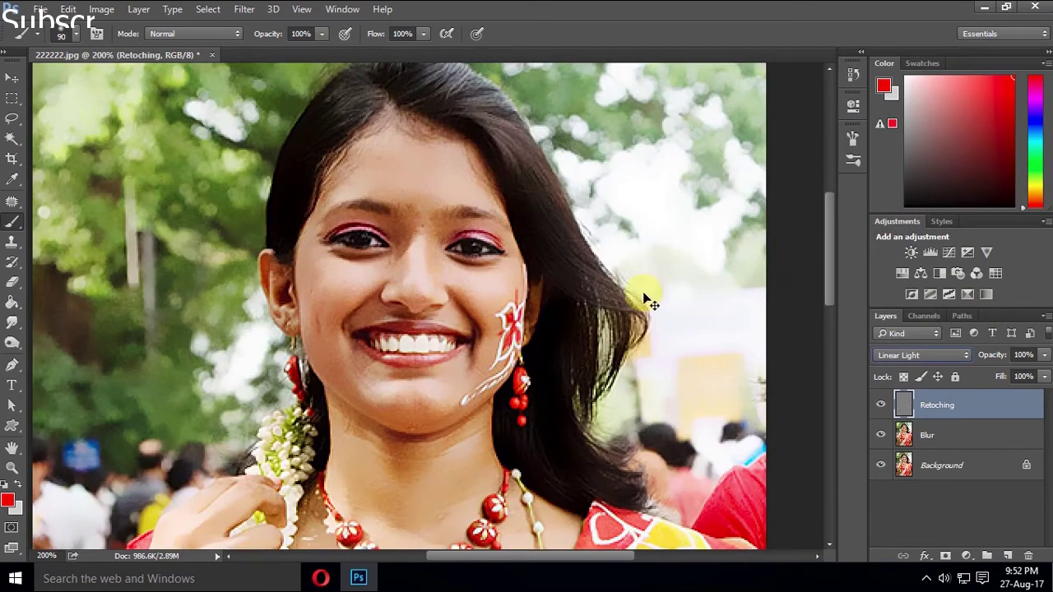
{"action": "key", "text": "ctrl+minus"}
{"action": "key", "text": "ctrl+minus"}
{"action": "key", "text": "ctrl+minus"}
{"action": "left_click", "coordinate": [416, 258]}
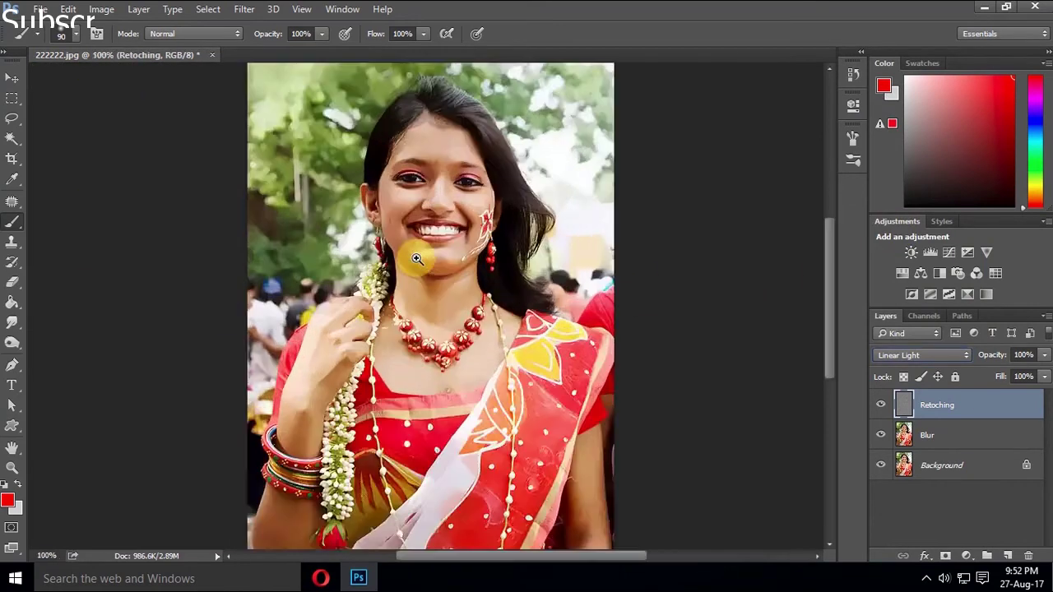
{"action": "left_click", "coordinate": [414, 254]}
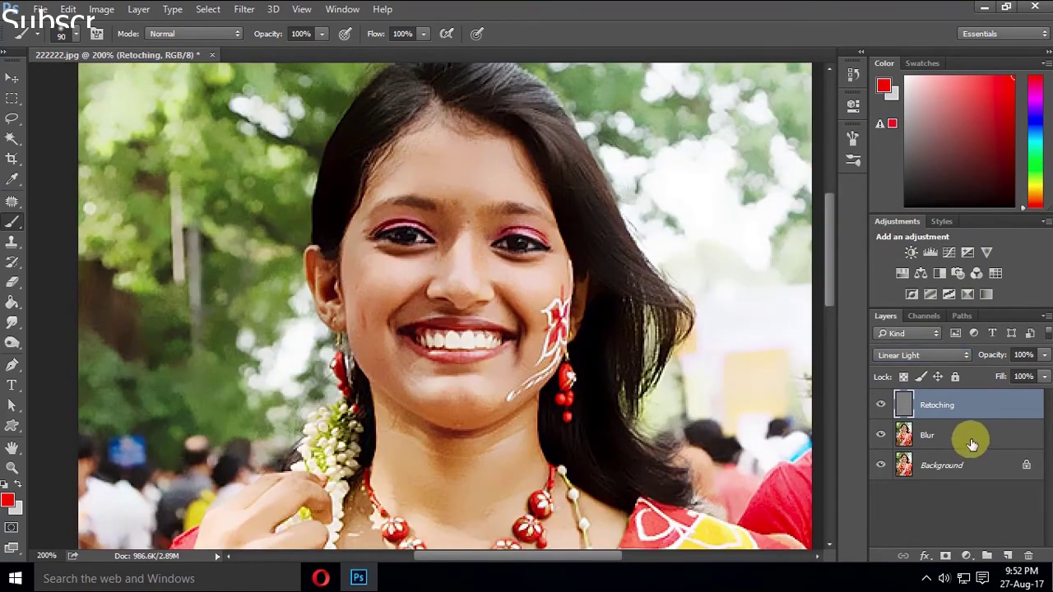
Group the Retoching and Blur layers into a group named mask
{"action": "left_click", "coordinate": [971, 434], "text": "shift"}
{"action": "right_click", "coordinate": [971, 402]}
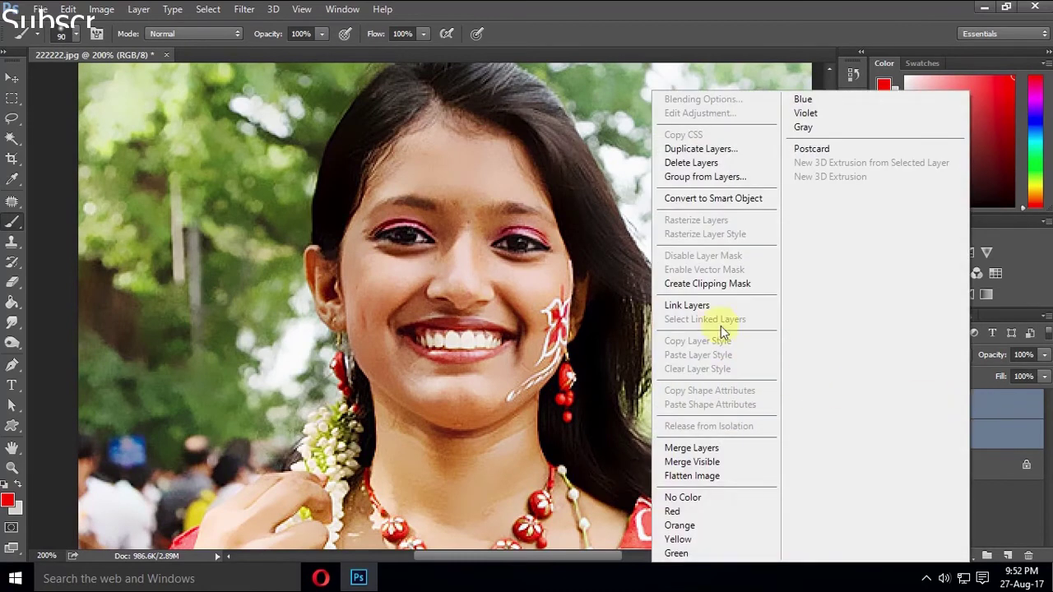
{"action": "left_click", "coordinate": [713, 179]}
{"action": "type", "text": "mask"}
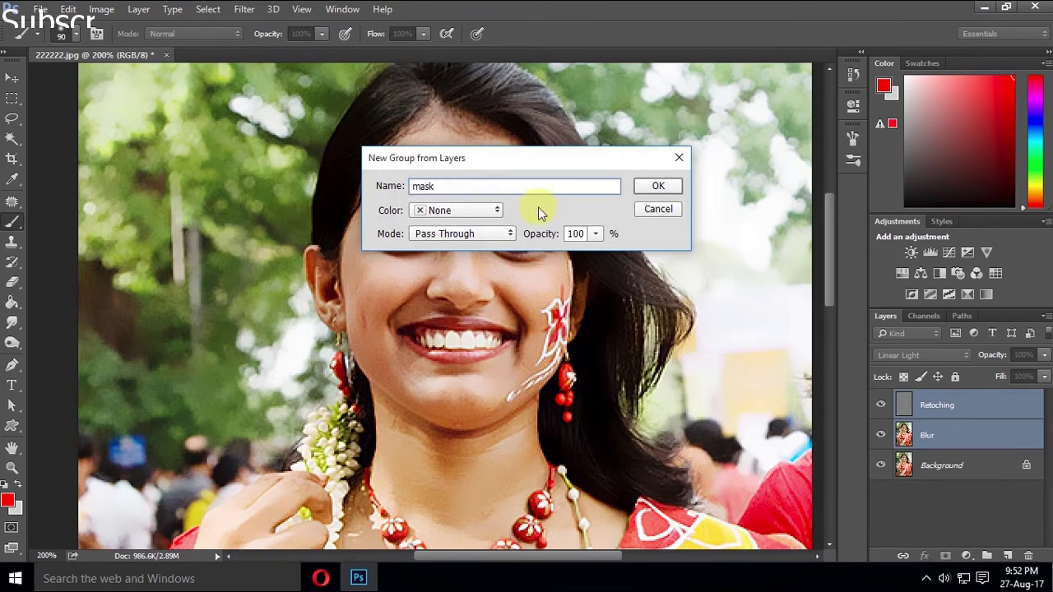
{"action": "left_click", "coordinate": [670, 188]}
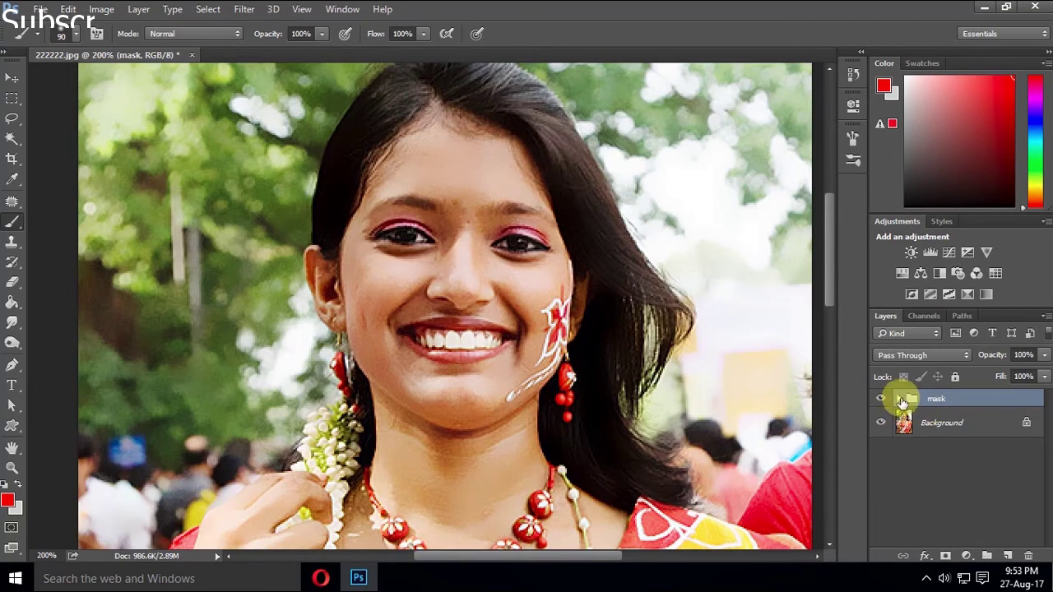
{"action": "left_click", "coordinate": [898, 399]}
{"action": "left_click", "coordinate": [899, 399]}
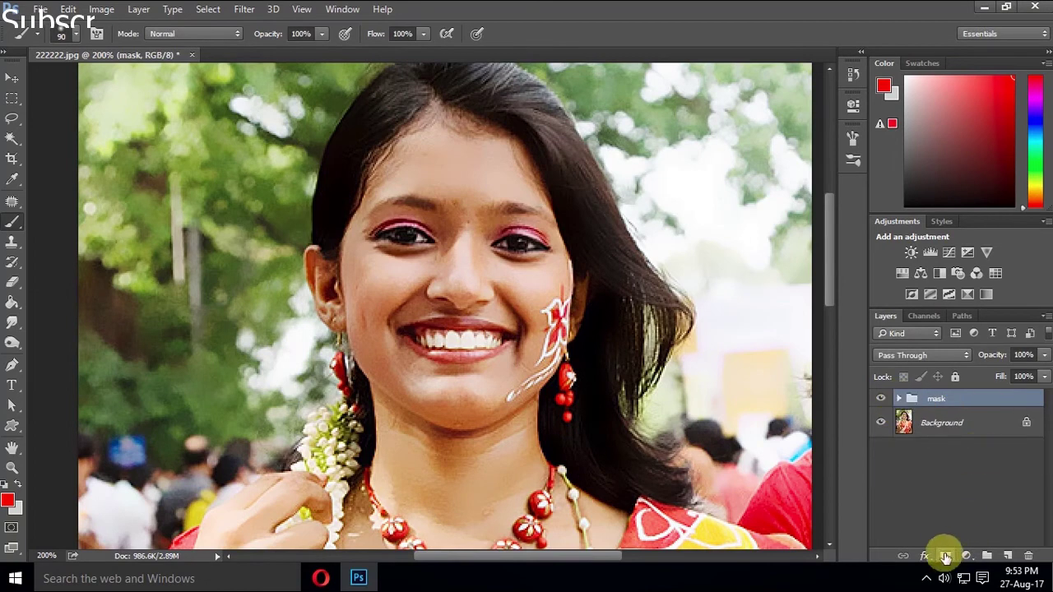
Add a layer mask to the mask group and fill it black with the Paint Bucket
{"action": "left_click", "coordinate": [945, 558]}
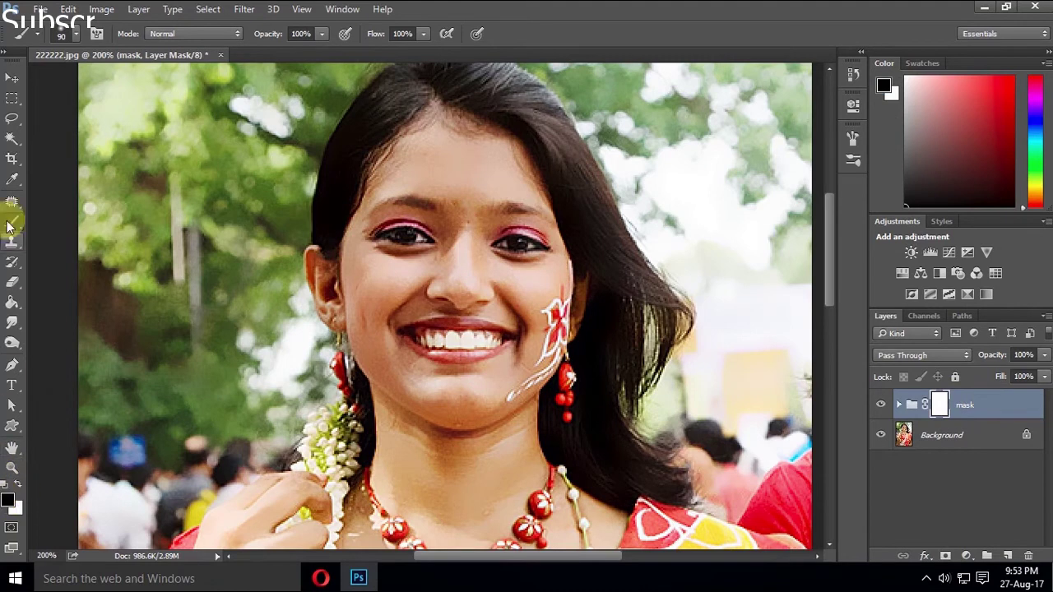
{"action": "left_click_drag", "start_coordinate": [12, 306], "coordinate": [109, 327]}
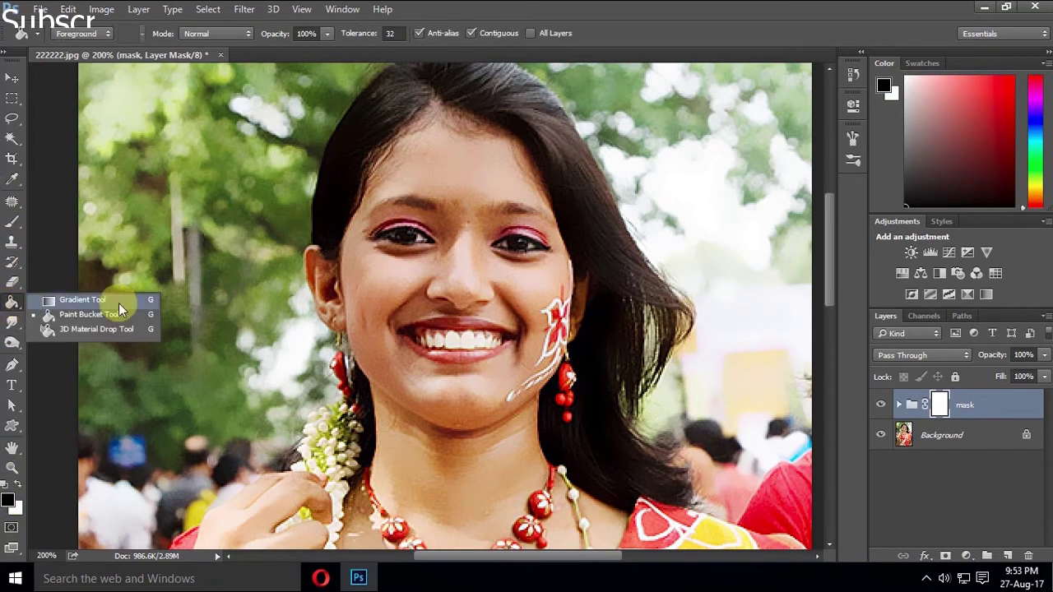
{"action": "left_click", "coordinate": [110, 322]}
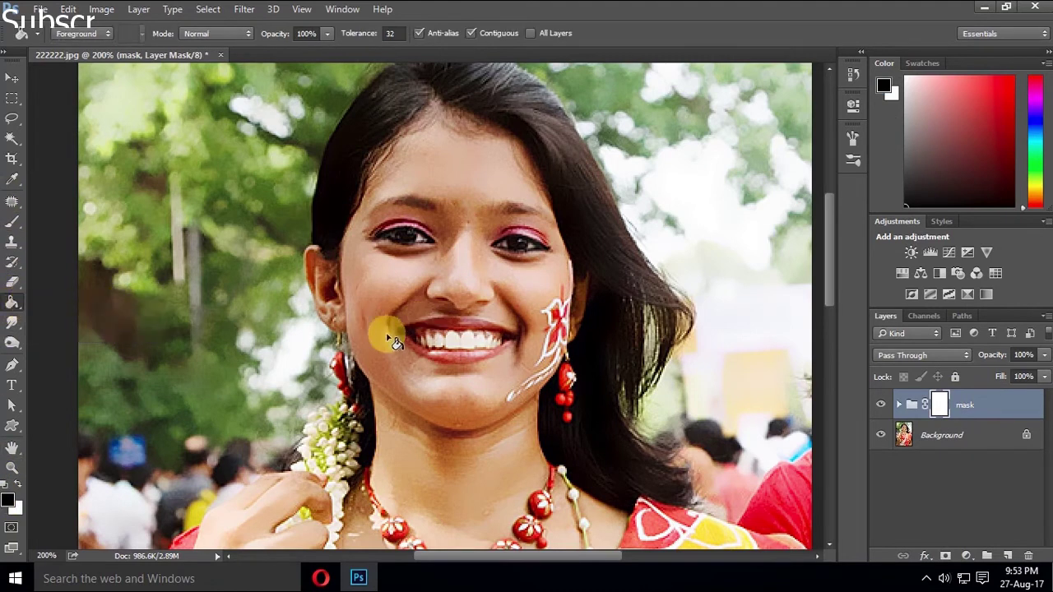
{"action": "left_click", "coordinate": [943, 396]}
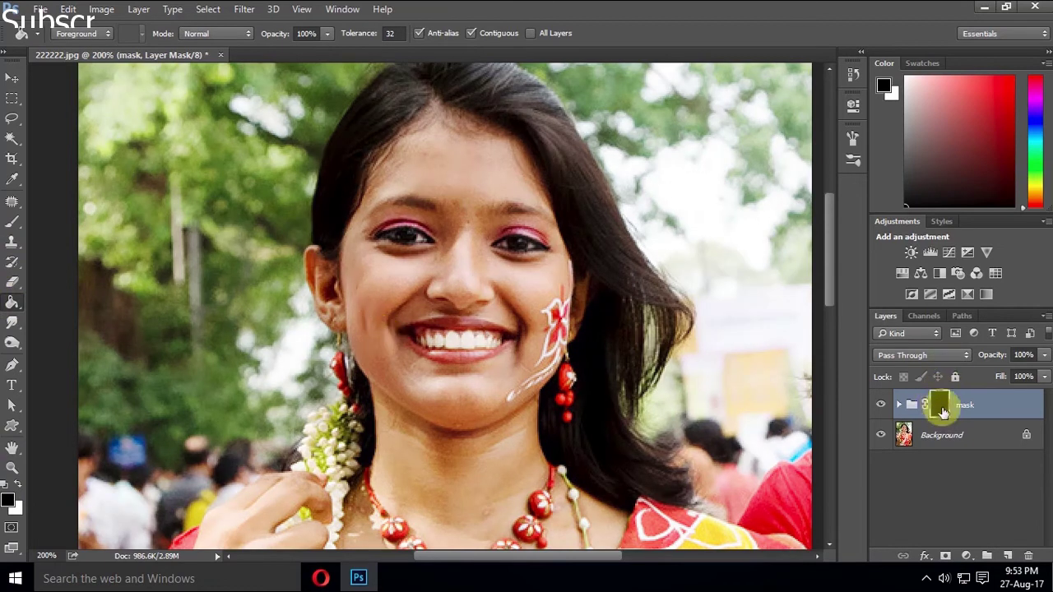
{"action": "left_click", "coordinate": [881, 405]}
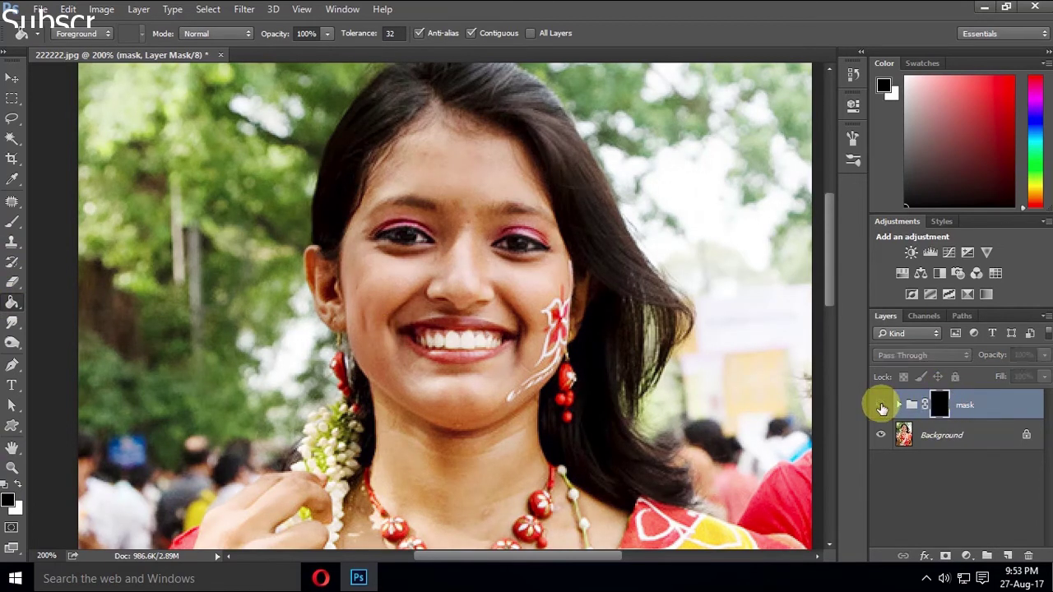
Re-show the mask group, zoom in on the face and pick a smaller brush
{"action": "left_click", "coordinate": [885, 406]}
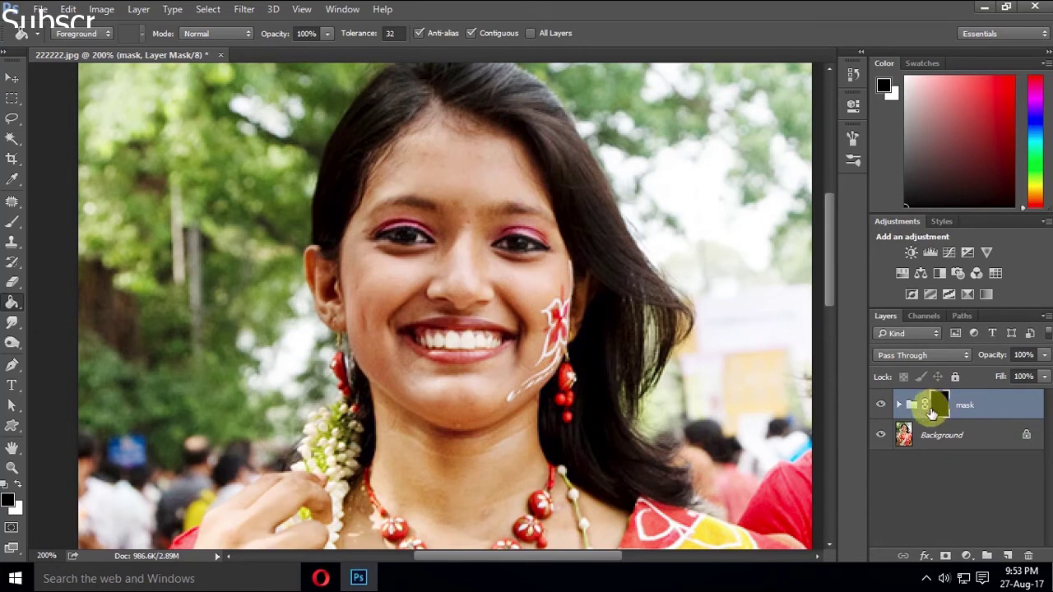
{"action": "mouse_move", "coordinate": [453, 477]}
{"action": "left_mouse_down"}
{"action": "mouse_move", "coordinate": [435, 362]}
{"action": "mouse_move", "coordinate": [451, 413]}
{"action": "left_mouse_up"}
{"action": "key", "text": "ctrl+plus"}
{"action": "scroll", "coordinate": [434, 233], "scroll_direction": "up", "scroll_amount": 2}
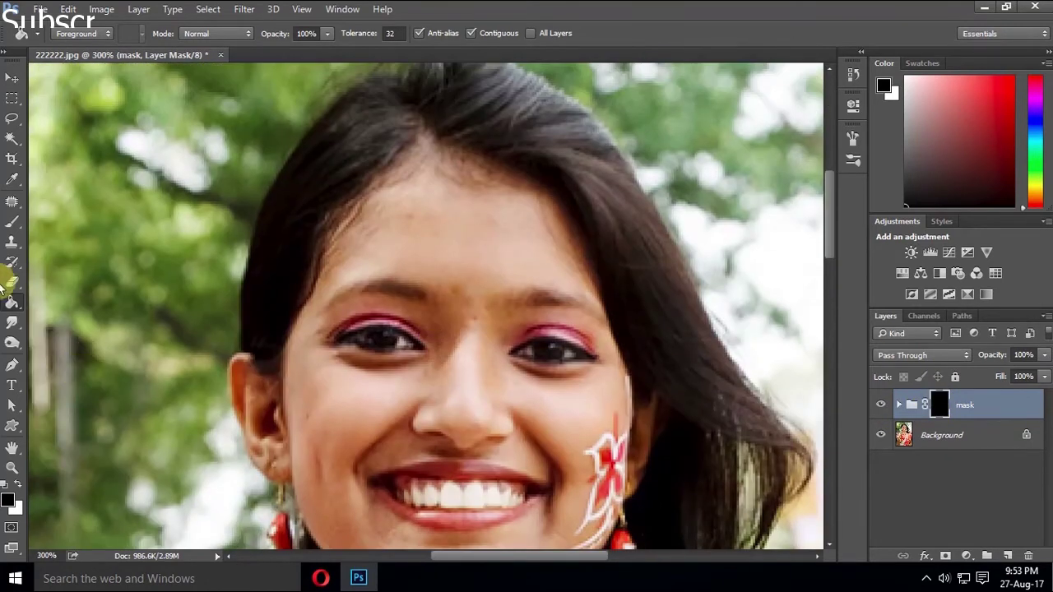
{"action": "left_click", "coordinate": [12, 221]}
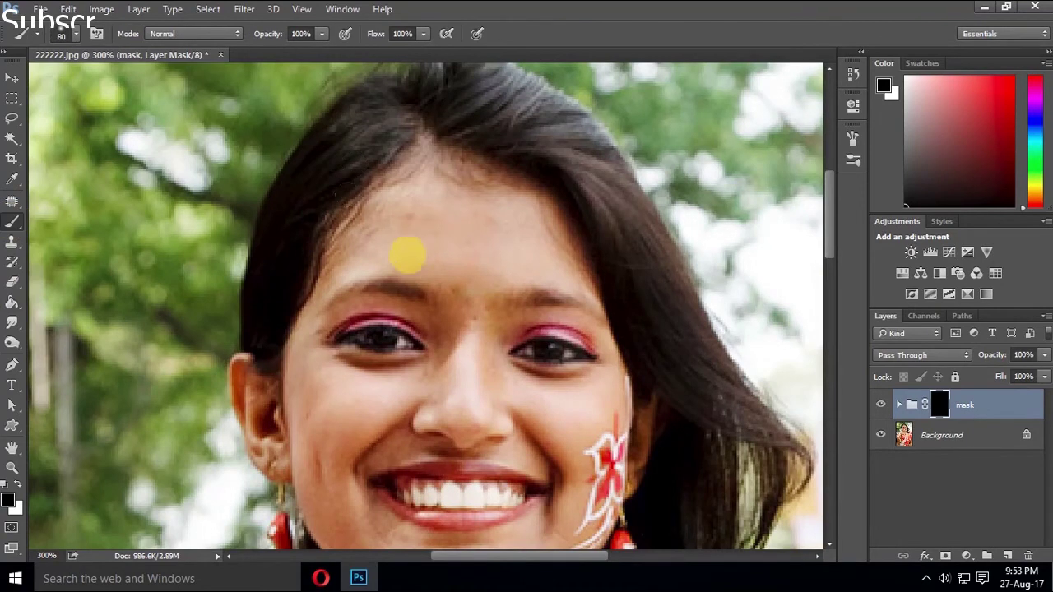
{"action": "key", "text": "bracketleft"}
{"action": "key", "text": "bracketleft"}
{"action": "key", "text": "bracketleft"}
{"action": "key", "text": "bracketleft"}
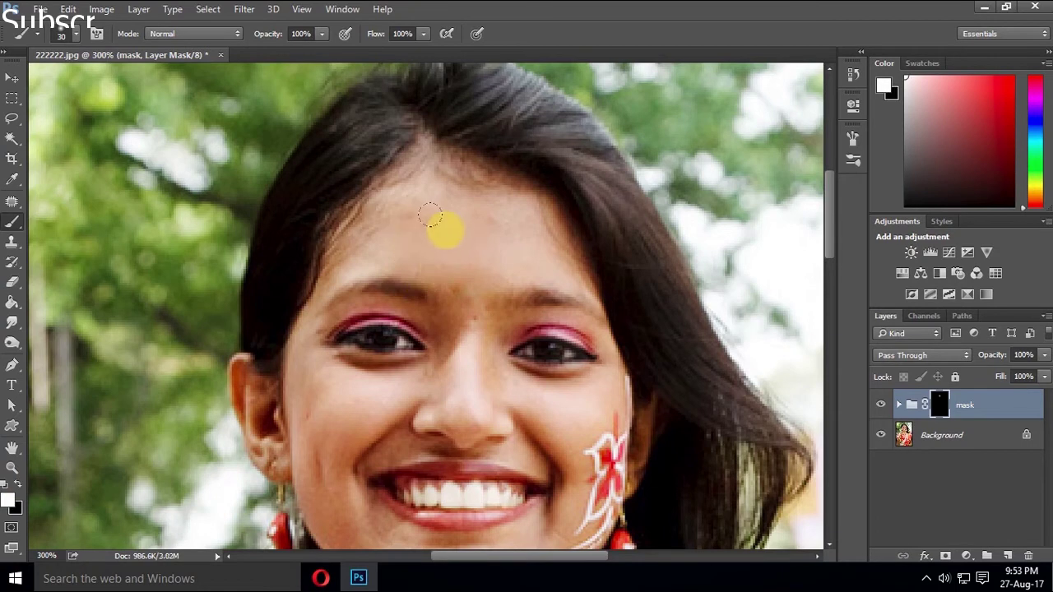
{"action": "key", "text": "bracketleft"}
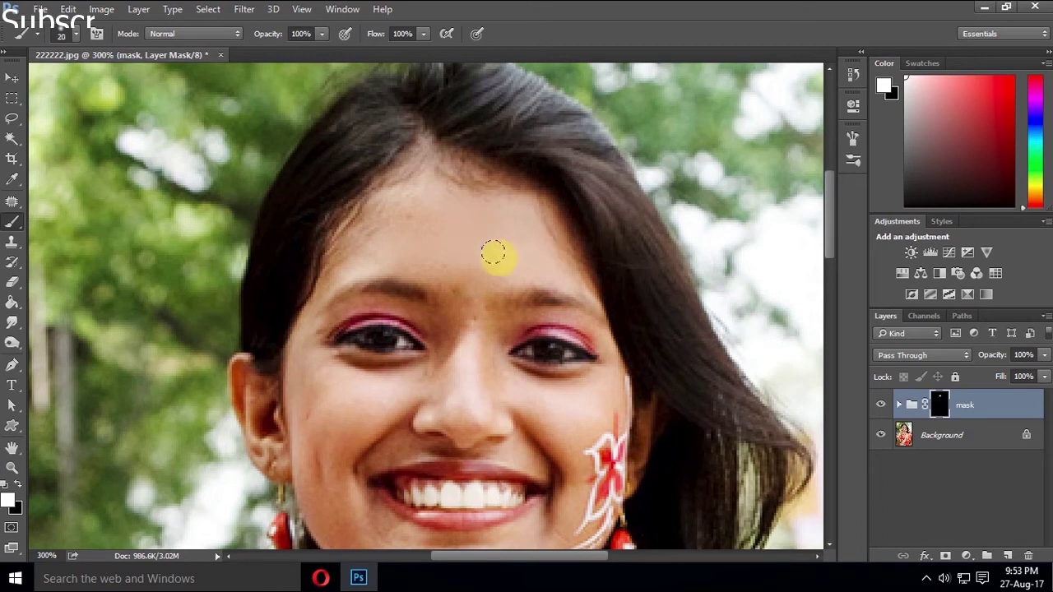
At 400% zoom, reveal smoothing over the forehead and lower face, toggling the group to compare
{"action": "left_click", "coordinate": [470, 277]}
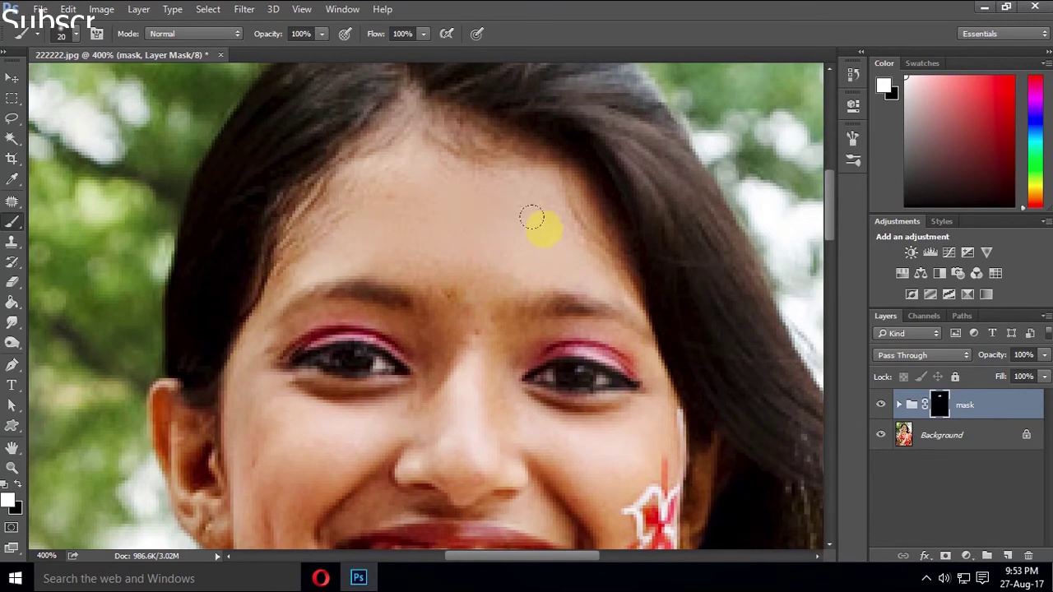
{"action": "left_click_drag", "start_coordinate": [568, 179], "coordinate": [567, 171]}
{"action": "scroll", "coordinate": [567, 171], "scroll_direction": "down", "scroll_amount": 3}
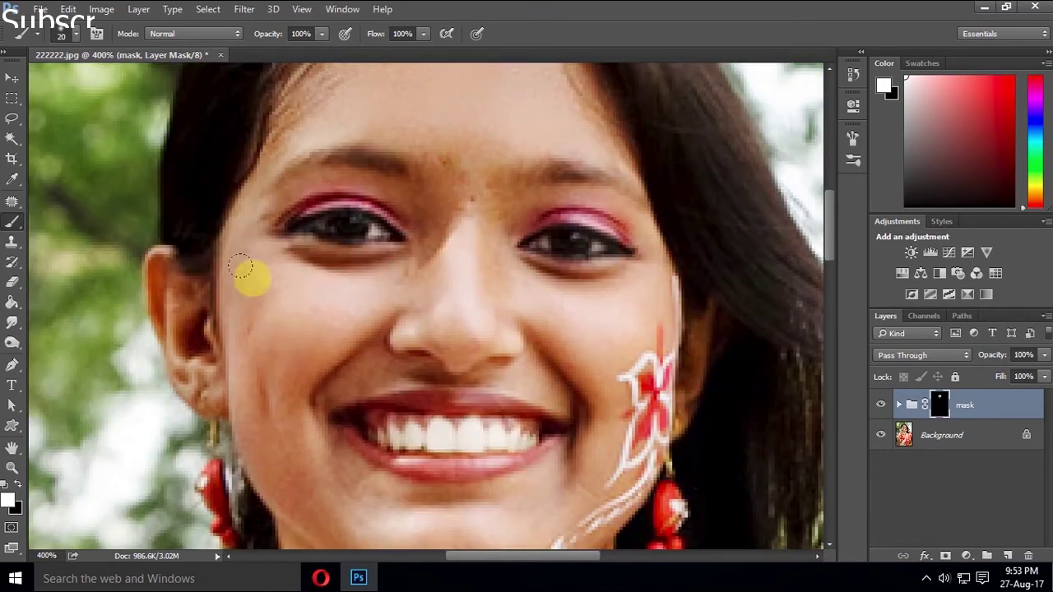
{"action": "scroll", "coordinate": [279, 349], "scroll_direction": "down", "scroll_amount": 3}
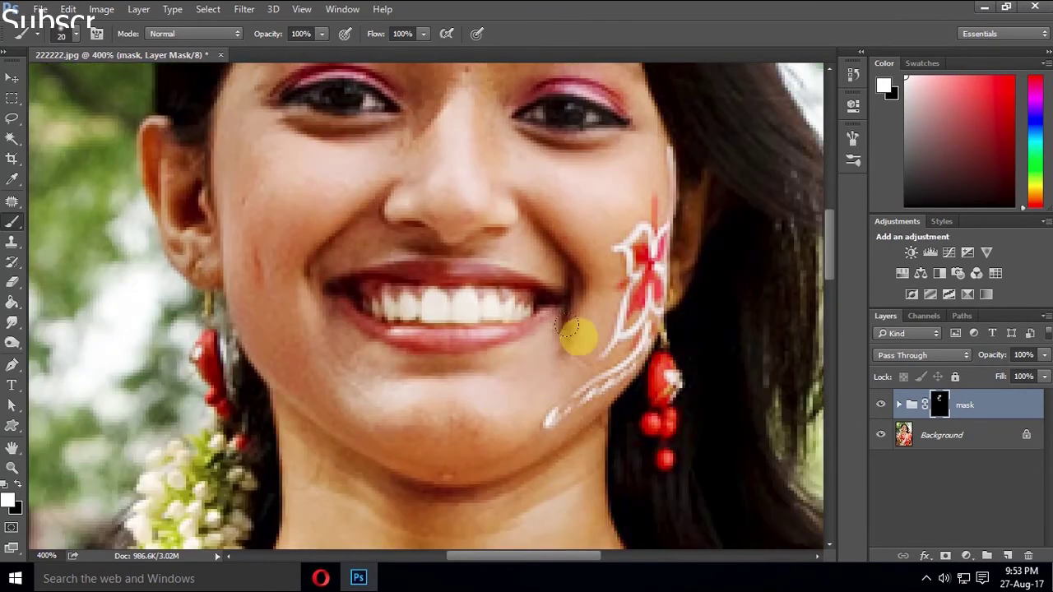
{"action": "left_click_drag", "start_coordinate": [572, 331], "coordinate": [549, 374]}
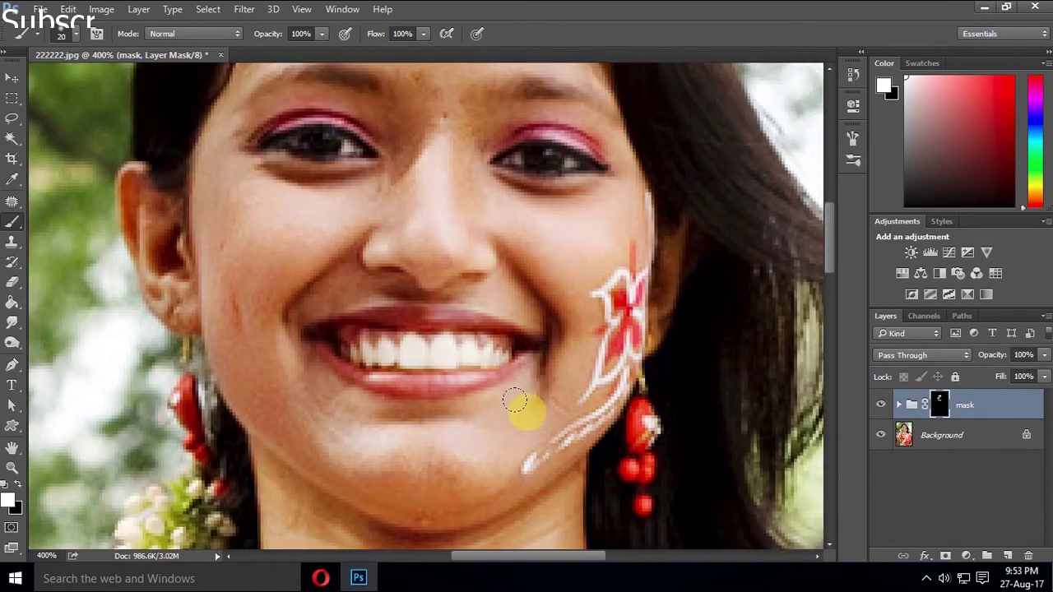
{"action": "left_click", "coordinate": [881, 405]}
{"action": "left_click", "coordinate": [881, 404]}
{"action": "left_click", "coordinate": [880, 404]}
{"action": "left_click", "coordinate": [881, 404]}
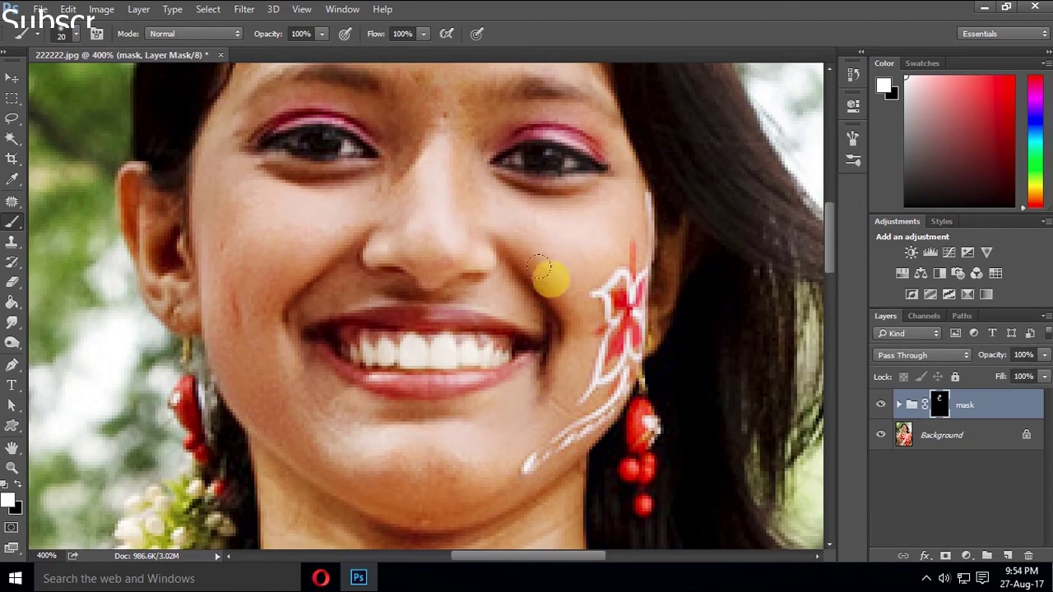
Move across the face while painting white on the mask over the cheeks and chin
{"action": "scroll", "coordinate": [517, 348], "scroll_direction": "up", "scroll_amount": 2}
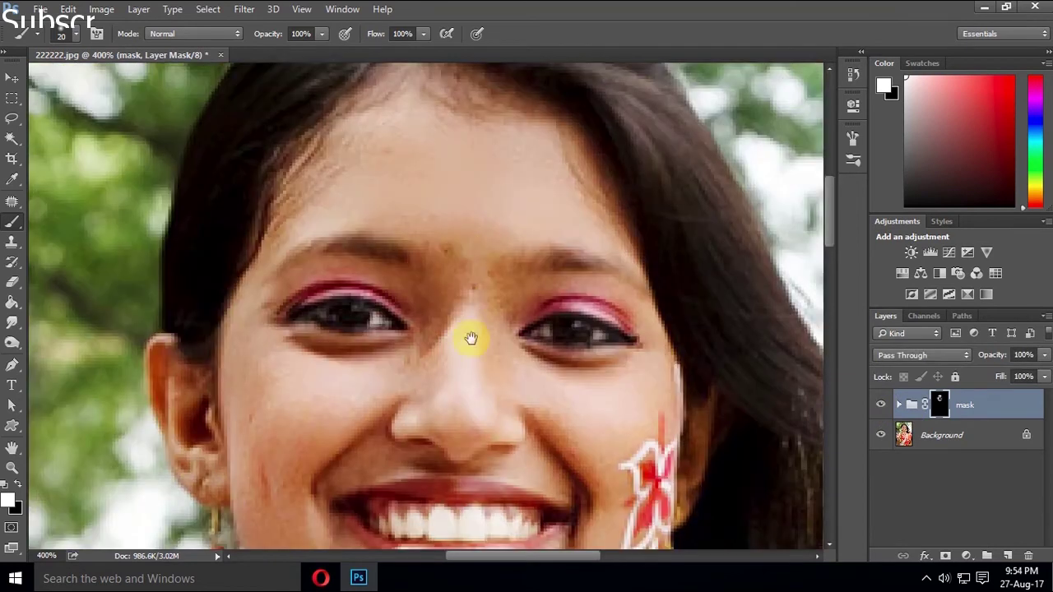
{"action": "scroll", "coordinate": [465, 301], "scroll_direction": "down", "scroll_amount": 5}
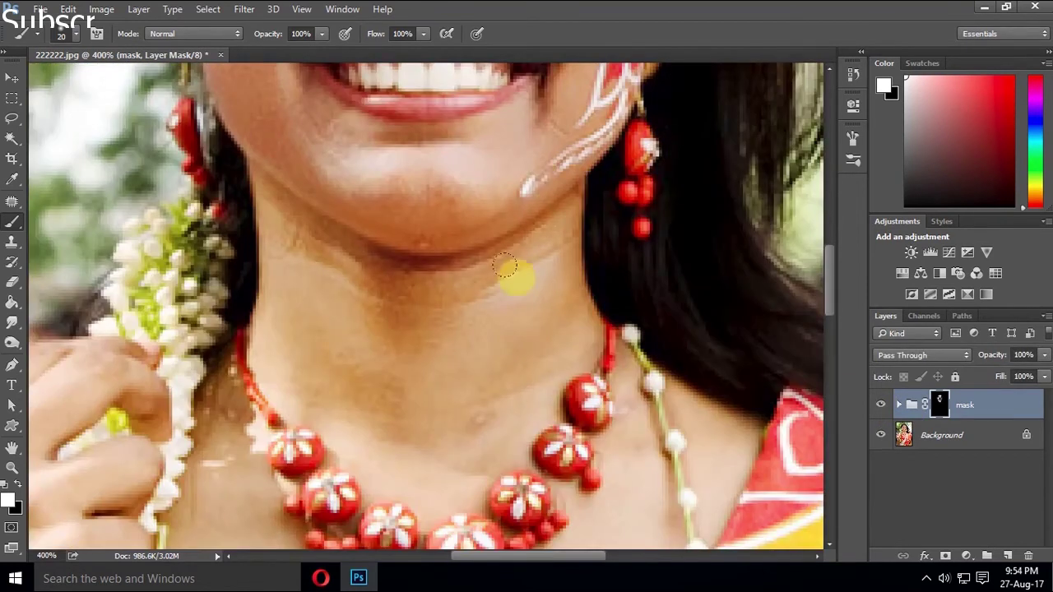
{"action": "scroll", "coordinate": [394, 333], "scroll_direction": "down", "scroll_amount": 3}
{"action": "scroll", "coordinate": [447, 260], "scroll_direction": "up", "scroll_amount": 1}
{"action": "scroll", "coordinate": [447, 246], "scroll_direction": "up", "scroll_amount": 1}
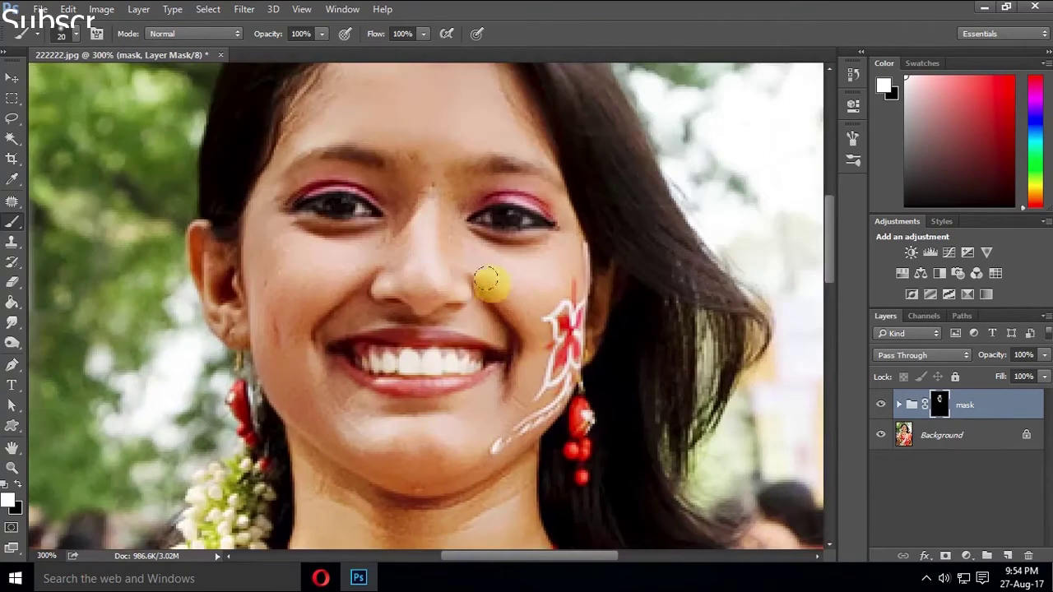
{"action": "scroll", "coordinate": [313, 183], "scroll_direction": "down", "scroll_amount": 2}
{"action": "scroll", "coordinate": [368, 188], "scroll_direction": "down", "scroll_amount": 5}
{"action": "scroll", "coordinate": [369, 189], "scroll_direction": "down", "scroll_amount": 1}
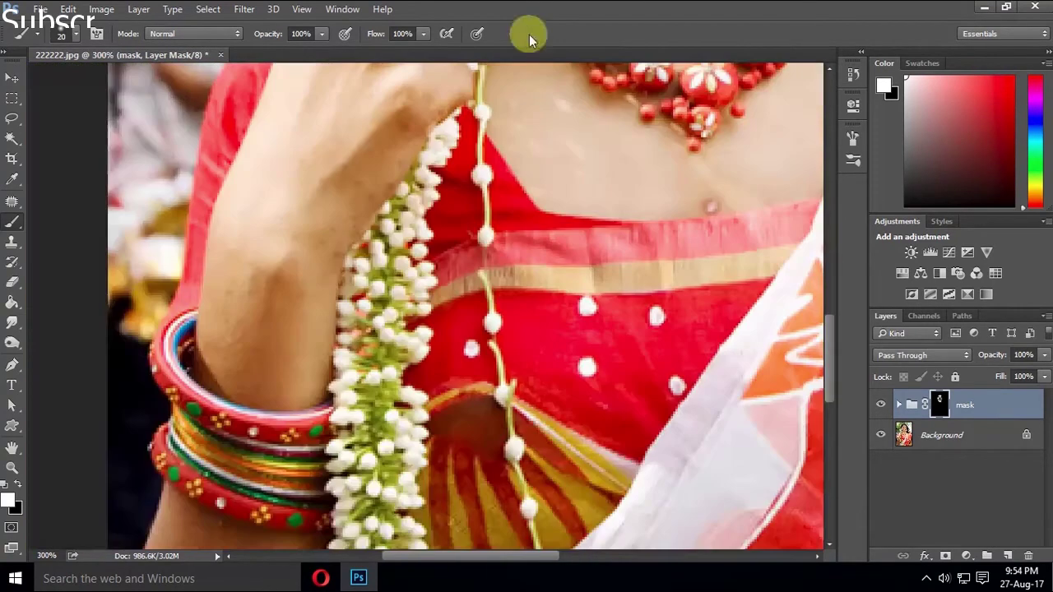
{"action": "scroll", "coordinate": [326, 247], "scroll_direction": "up", "scroll_amount": 2}
{"action": "scroll", "coordinate": [296, 386], "scroll_direction": "down", "scroll_amount": 2}
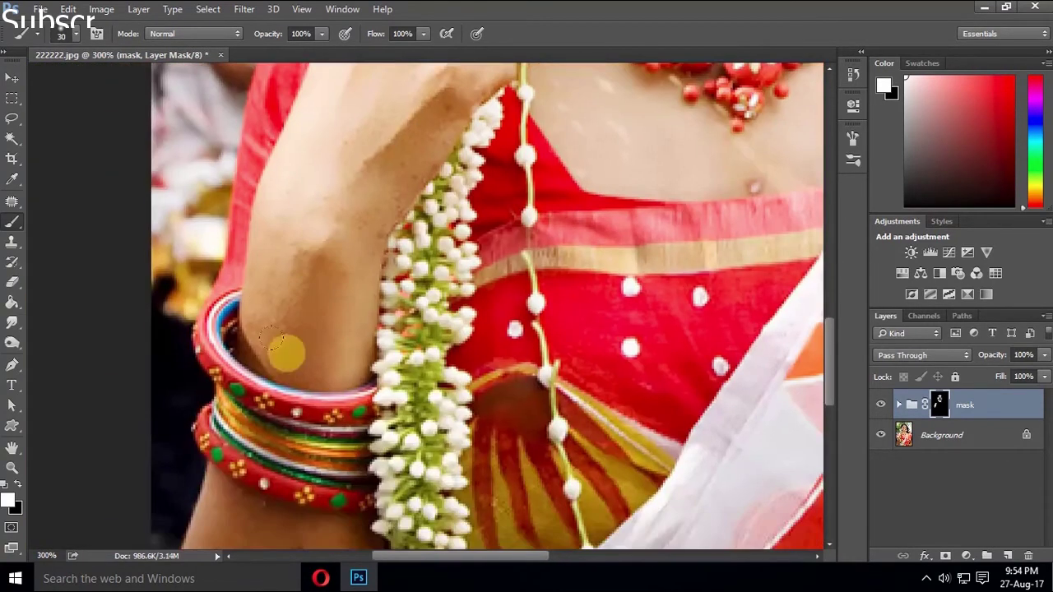
{"action": "scroll", "coordinate": [304, 345], "scroll_direction": "up", "scroll_amount": 3}
{"action": "scroll", "coordinate": [547, 243], "scroll_direction": "right", "scroll_amount": 5}
{"action": "scroll", "coordinate": [340, 277], "scroll_direction": "down", "scroll_amount": 3}
{"action": "scroll", "coordinate": [228, 188], "scroll_direction": "left", "scroll_amount": 1}
Zoom out, then back in on the face to keep revealing smoothing over neck and arm
{"action": "key", "text": "ctrl+minus"}
{"action": "key", "text": "ctrl+minus"}
{"action": "left_click_drag", "start_coordinate": [211, 250], "coordinate": [352, 429]}
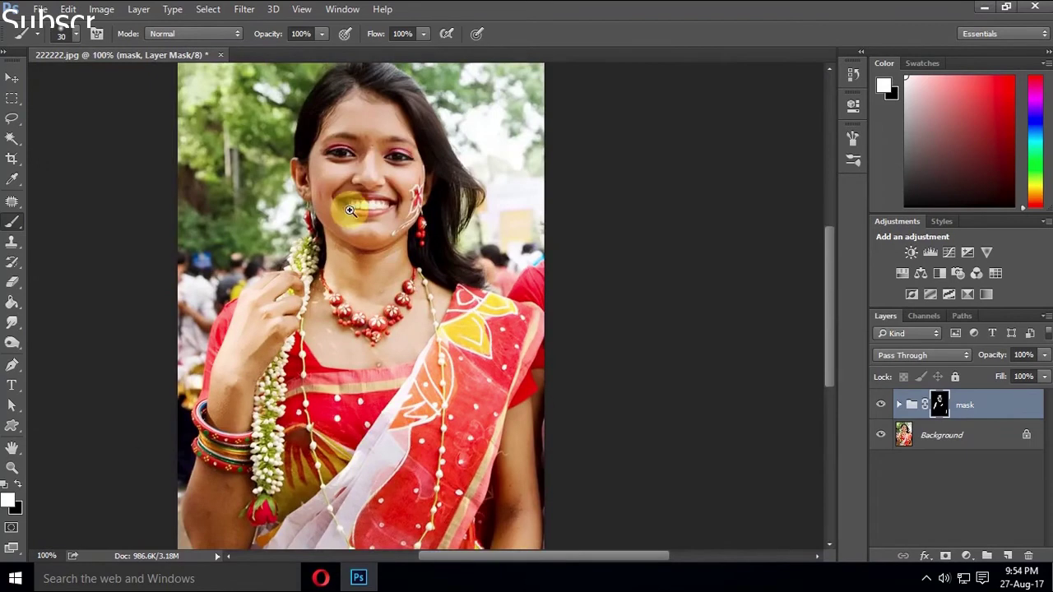
{"action": "scroll", "coordinate": [352, 206], "scroll_direction": "up", "scroll_amount": 2}
{"action": "left_click_drag", "start_coordinate": [376, 176], "coordinate": [439, 338]}
{"action": "scroll", "coordinate": [448, 269], "scroll_direction": "up", "scroll_amount": 1}
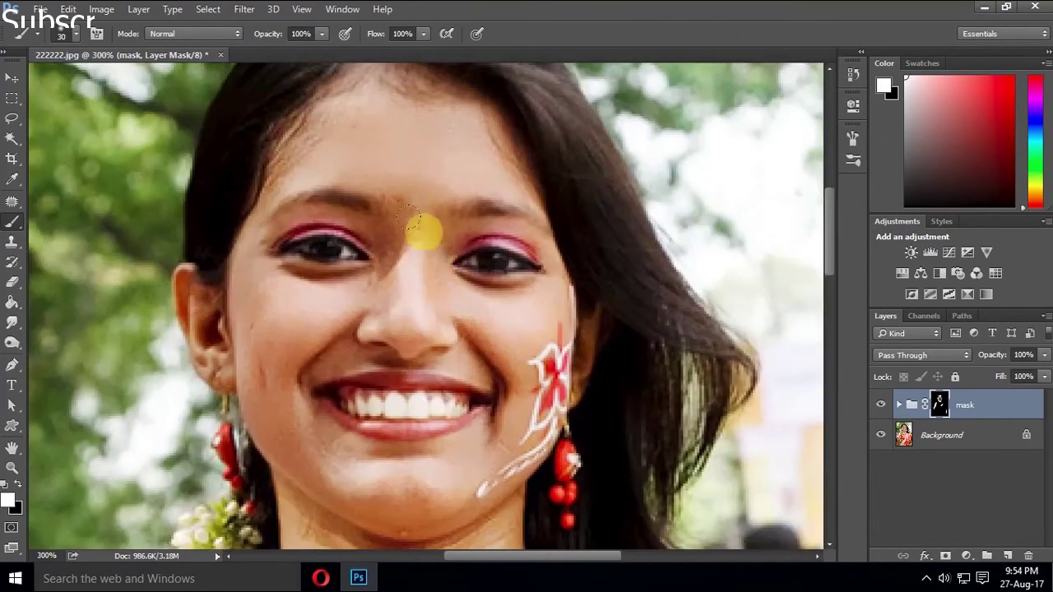
{"action": "scroll", "coordinate": [433, 313], "scroll_direction": "down", "scroll_amount": 1}
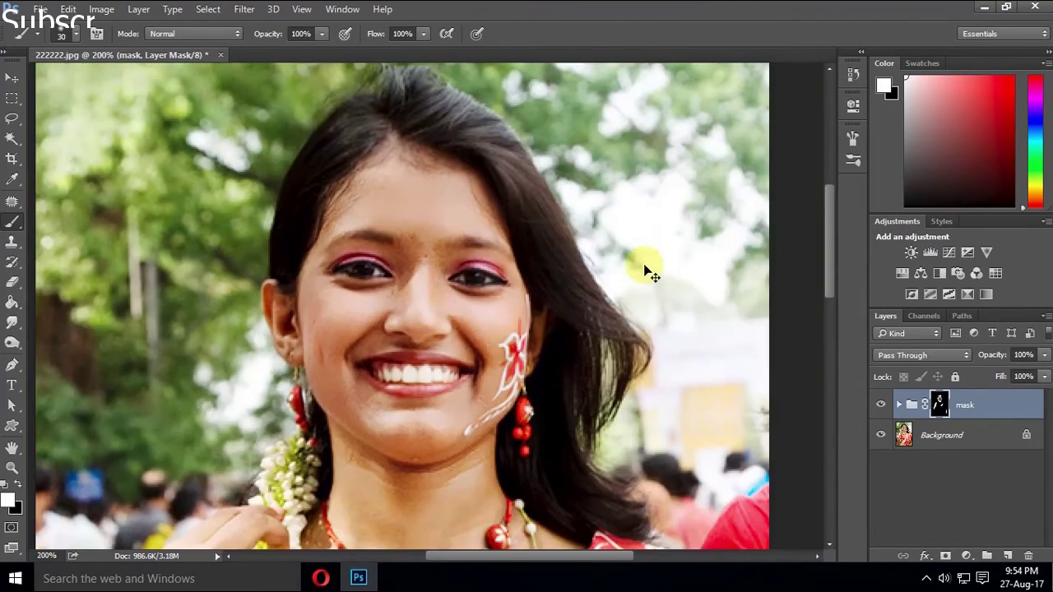
{"action": "scroll", "coordinate": [645, 268], "scroll_direction": "down", "scroll_amount": 1}
{"action": "scroll", "coordinate": [645, 267], "scroll_direction": "down", "scroll_amount": 1}
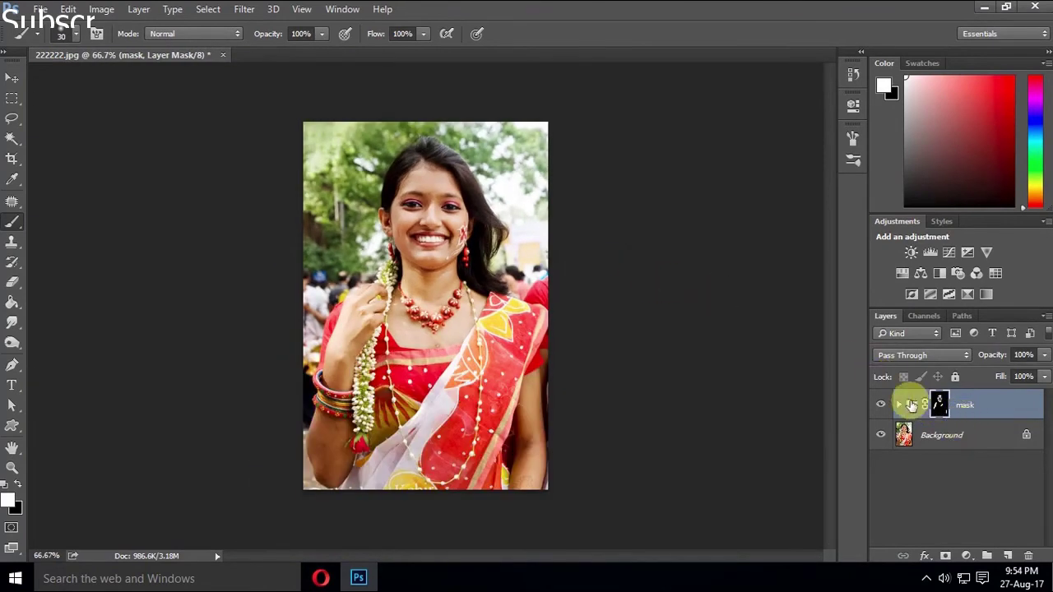
Hide the Background and paint the mask edges around the mouth and chin
{"action": "left_click", "coordinate": [880, 435]}
{"action": "scroll", "coordinate": [430, 252], "scroll_direction": "up", "scroll_amount": 1}
{"action": "scroll", "coordinate": [390, 261], "scroll_direction": "up", "scroll_amount": 2}
{"action": "mouse_move", "coordinate": [302, 283]}
{"action": "left_mouse_down"}
{"action": "mouse_move", "coordinate": [447, 305]}
{"action": "mouse_move", "coordinate": [406, 334]}
{"action": "mouse_move", "coordinate": [364, 305]}
{"action": "mouse_move", "coordinate": [810, 393]}
{"action": "left_mouse_up"}
{"action": "mouse_move", "coordinate": [403, 320]}
{"action": "left_mouse_down"}
{"action": "mouse_move", "coordinate": [348, 317]}
{"action": "mouse_move", "coordinate": [621, 344]}
{"action": "left_mouse_up"}
Re-show the mask group and Background, fine-tune the brush size and expand the group
{"action": "left_click", "coordinate": [878, 405]}
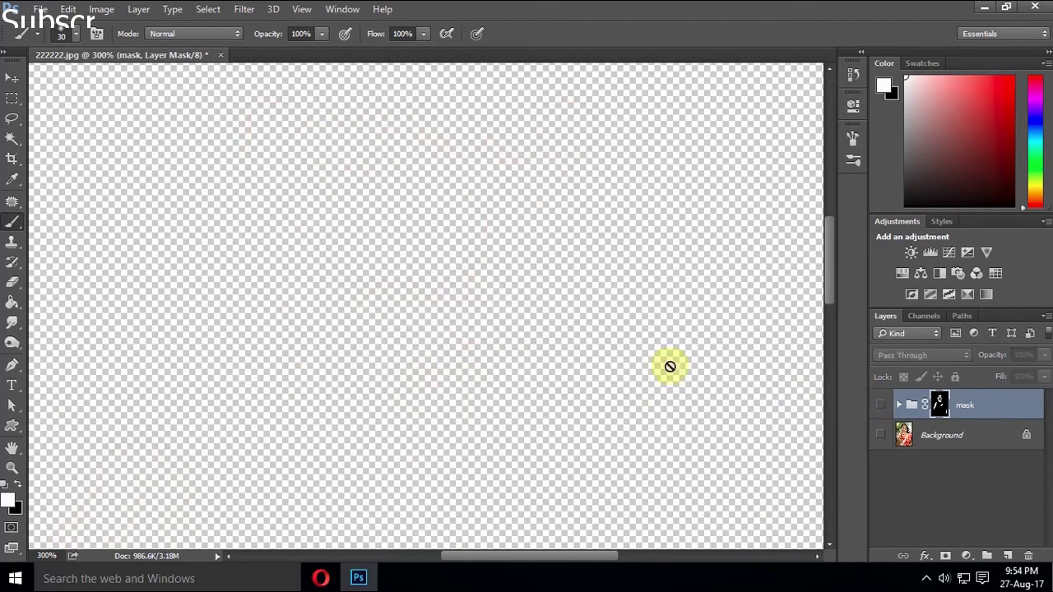
{"action": "left_click", "coordinate": [879, 405]}
{"action": "left_click", "coordinate": [880, 435]}
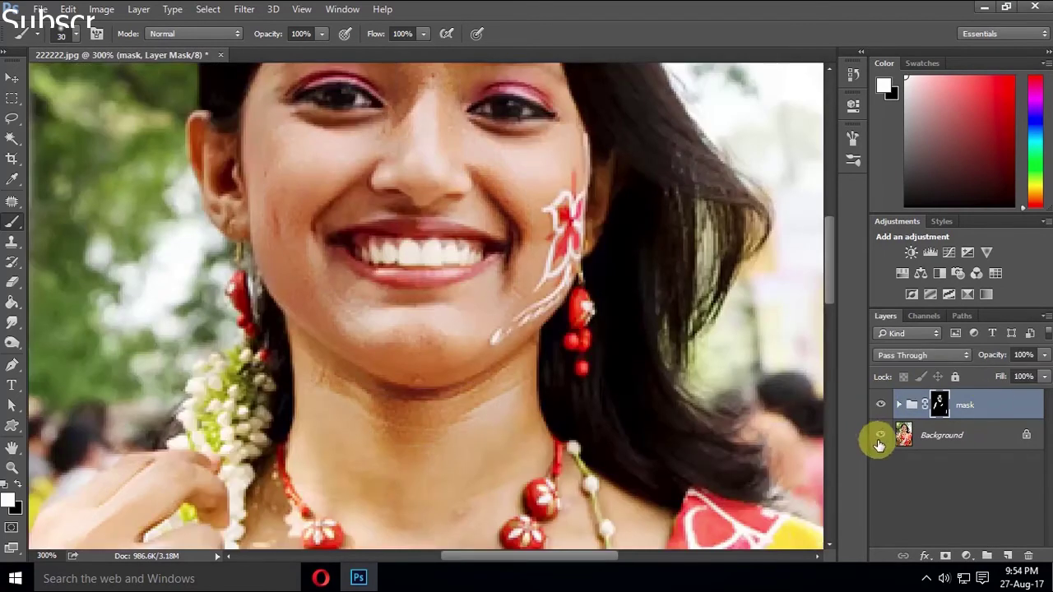
{"action": "key", "text": "bracketleft"}
{"action": "key", "text": "bracketright"}
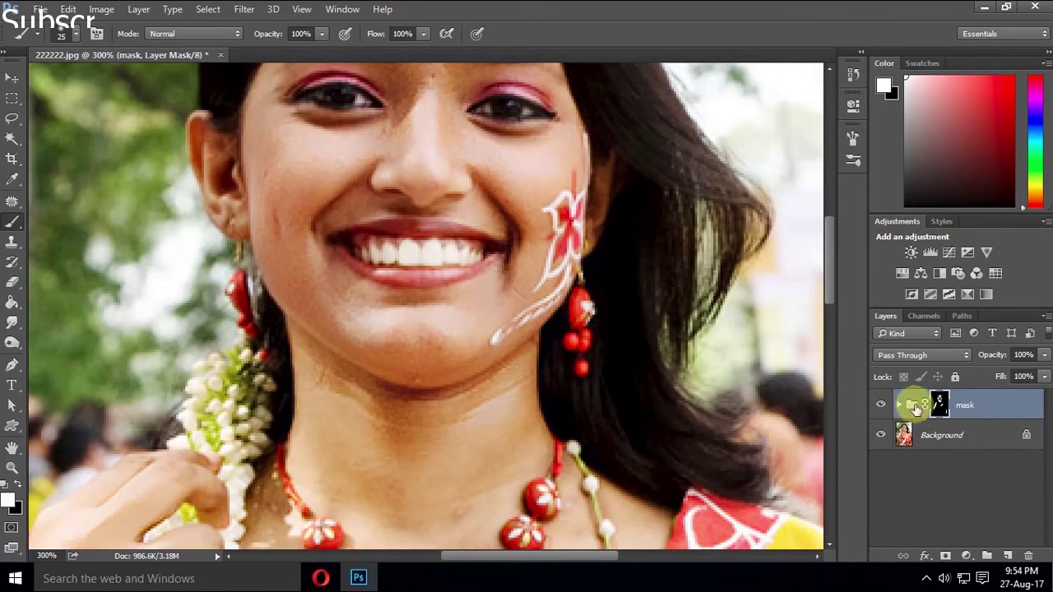
{"action": "left_click", "coordinate": [898, 404]}
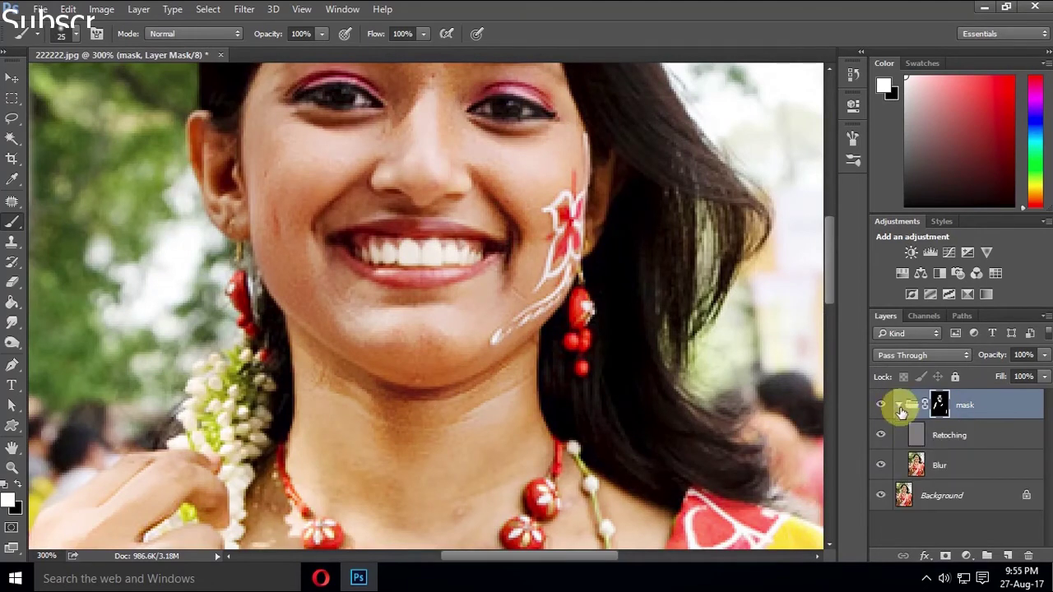
Apply a High Pass filter with a 0.2-pixel radius to the Retouching layer
{"action": "left_click", "coordinate": [942, 435]}
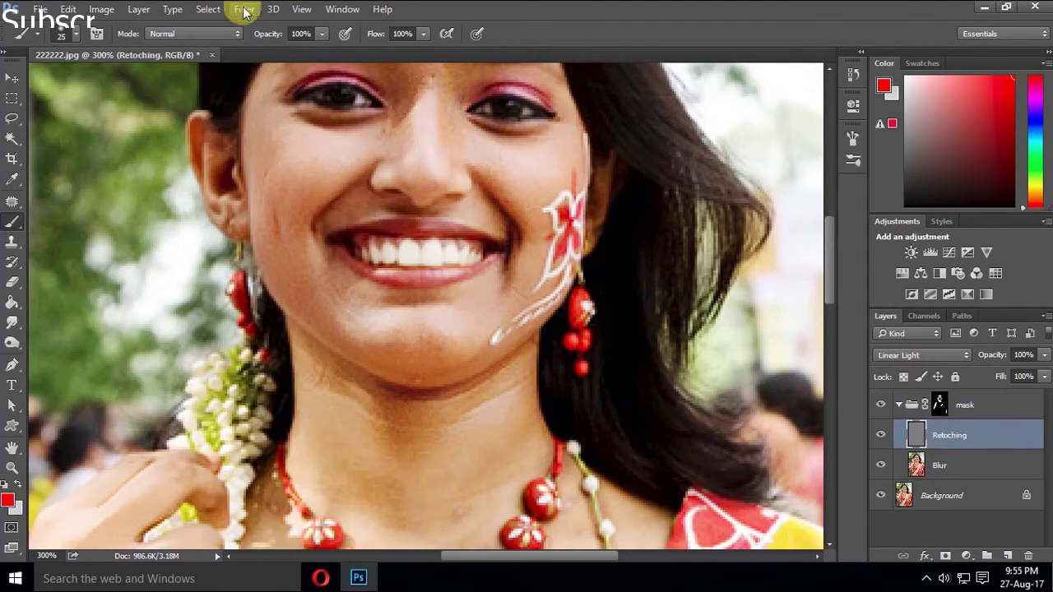
{"action": "left_click", "coordinate": [243, 10]}
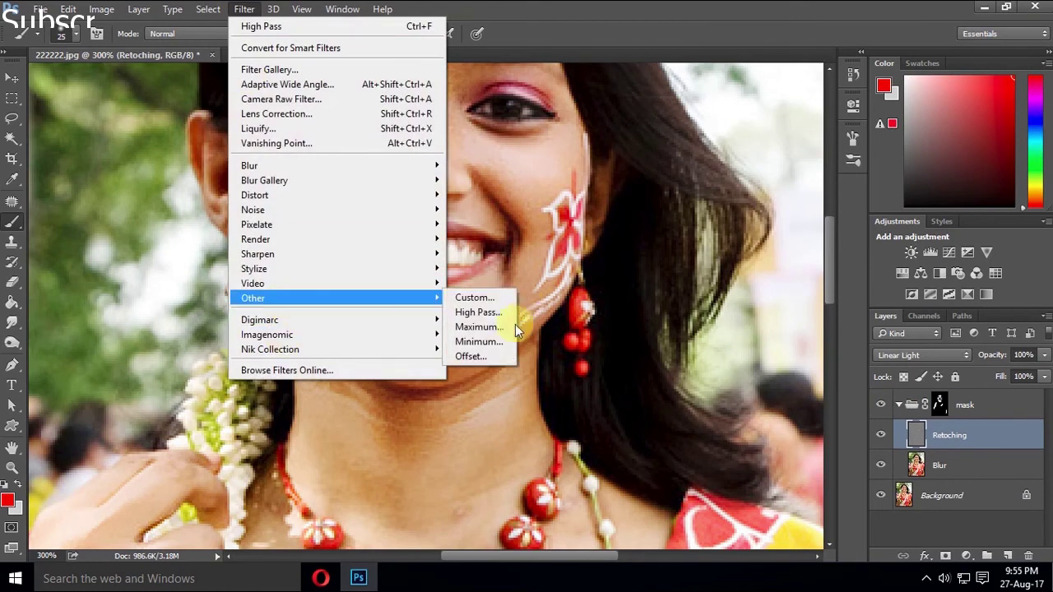
{"action": "left_click", "coordinate": [478, 313]}
{"action": "left_click", "coordinate": [660, 343]}
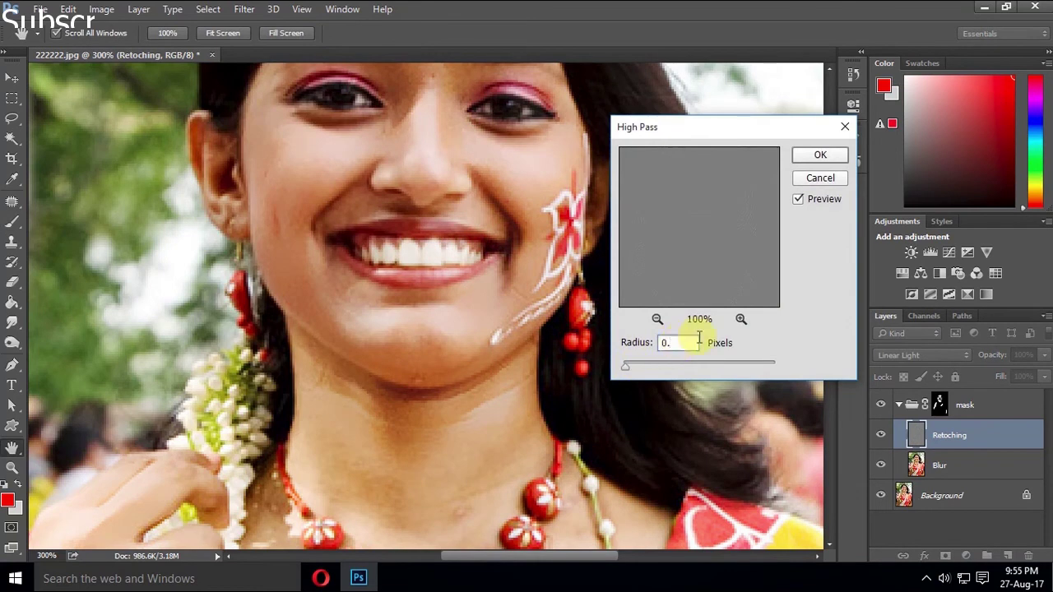
{"action": "left_click", "coordinate": [820, 158]}
{"action": "key", "text": "b"}
{"action": "scroll", "coordinate": [472, 200], "scroll_direction": "up", "scroll_amount": 3}
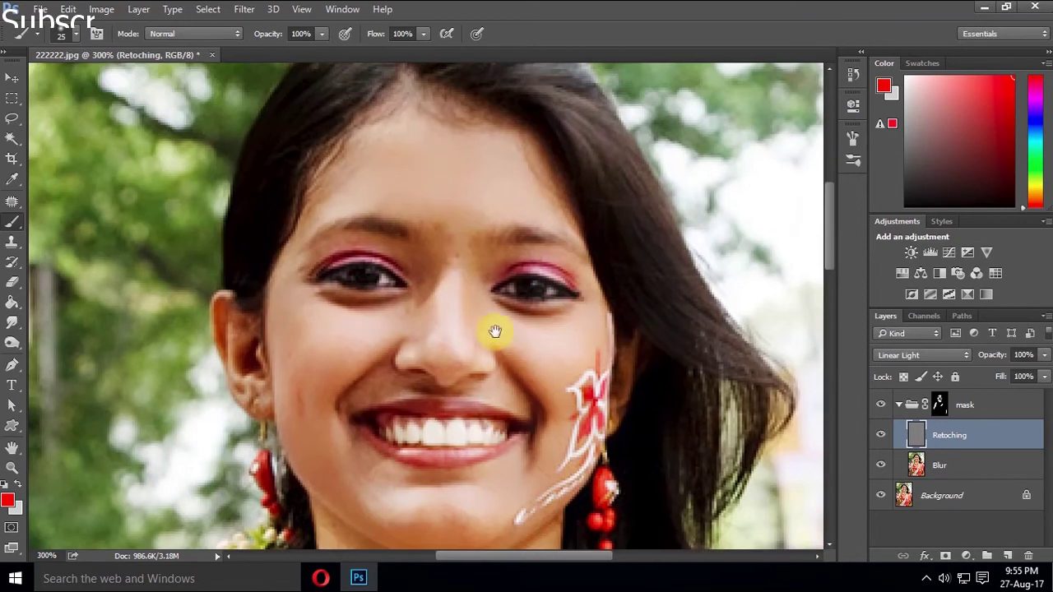
Undo a stray brush dab, collapse the mask group and target its layer mask with white paint
{"action": "left_click", "coordinate": [465, 263]}
{"action": "key", "text": "ctrl+z"}
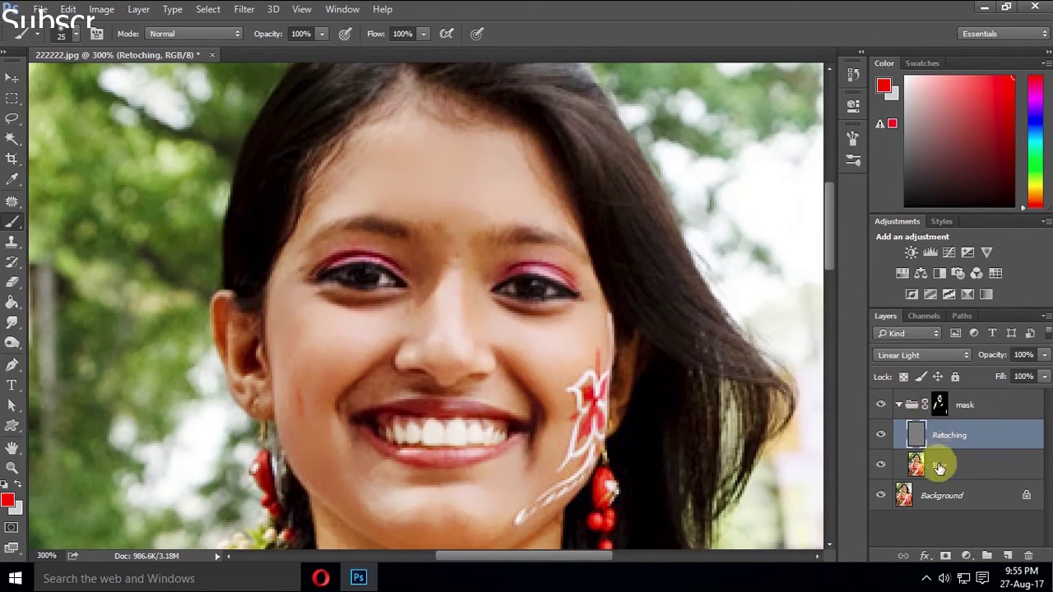
{"action": "left_click", "coordinate": [898, 409]}
{"action": "left_click", "coordinate": [940, 404]}
{"action": "key", "text": "d"}
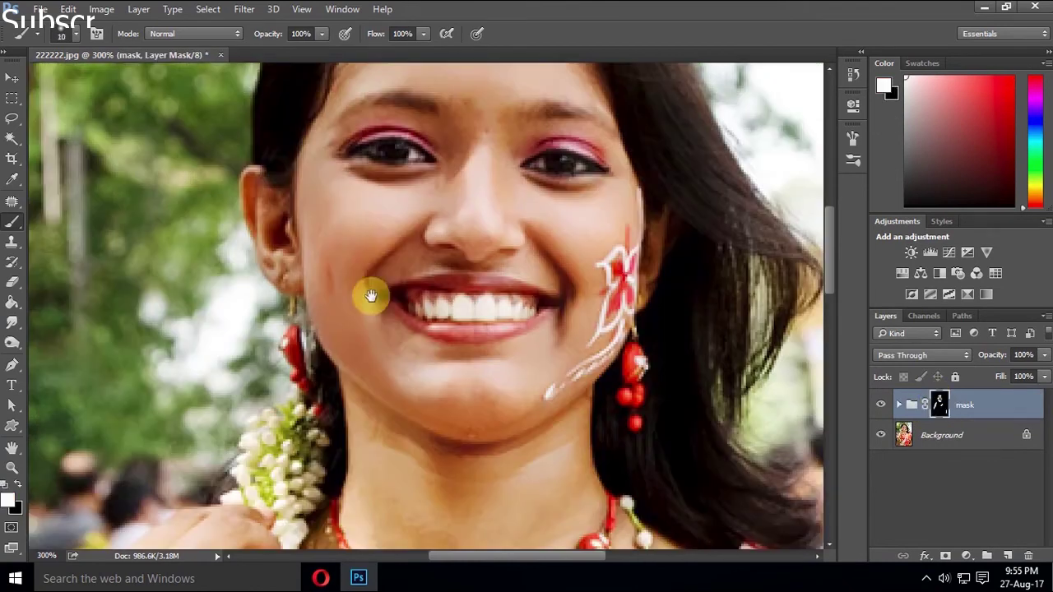
Enlarge the brush to 40 and paint white on the mask over the arms
{"action": "left_click_drag", "start_coordinate": [341, 415], "coordinate": [369, 294]}
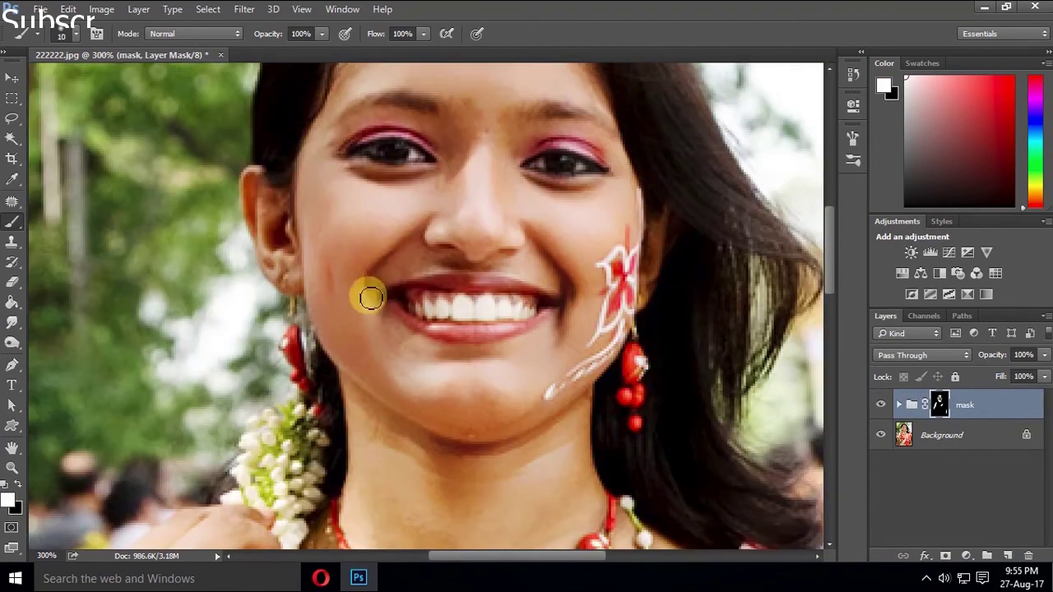
{"action": "scroll", "coordinate": [503, 358], "scroll_direction": "down", "scroll_amount": 2}
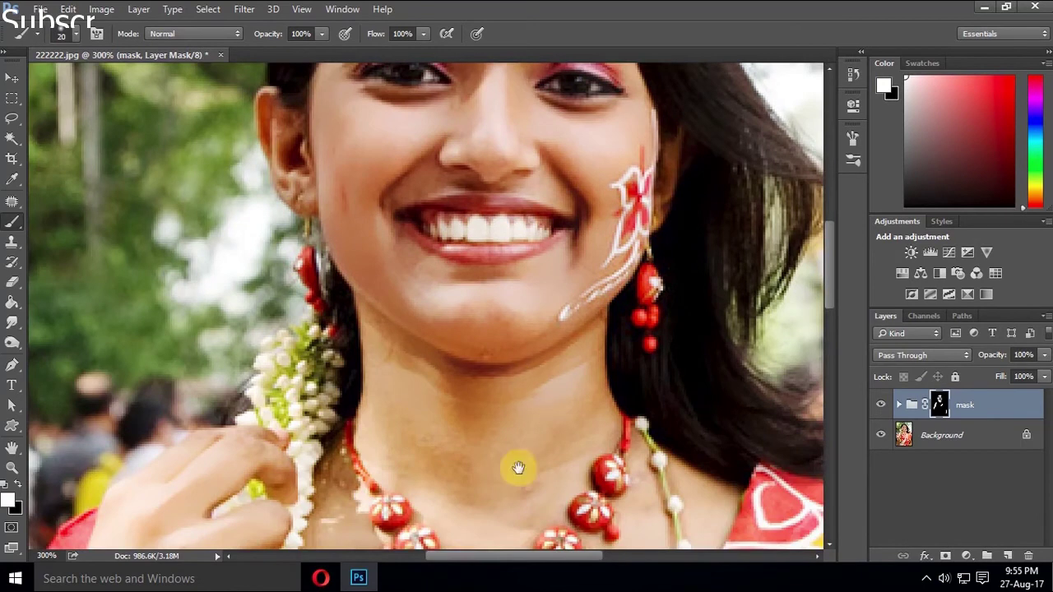
{"action": "key", "text": "bracketright"}
{"action": "scroll", "coordinate": [493, 312], "scroll_direction": "down", "scroll_amount": 5}
{"action": "key", "text": "bracketright"}
{"action": "key", "text": "bracketright"}
{"action": "scroll", "coordinate": [277, 188], "scroll_direction": "down", "scroll_amount": 4}
{"action": "scroll", "coordinate": [305, 254], "scroll_direction": "down", "scroll_amount": 3}
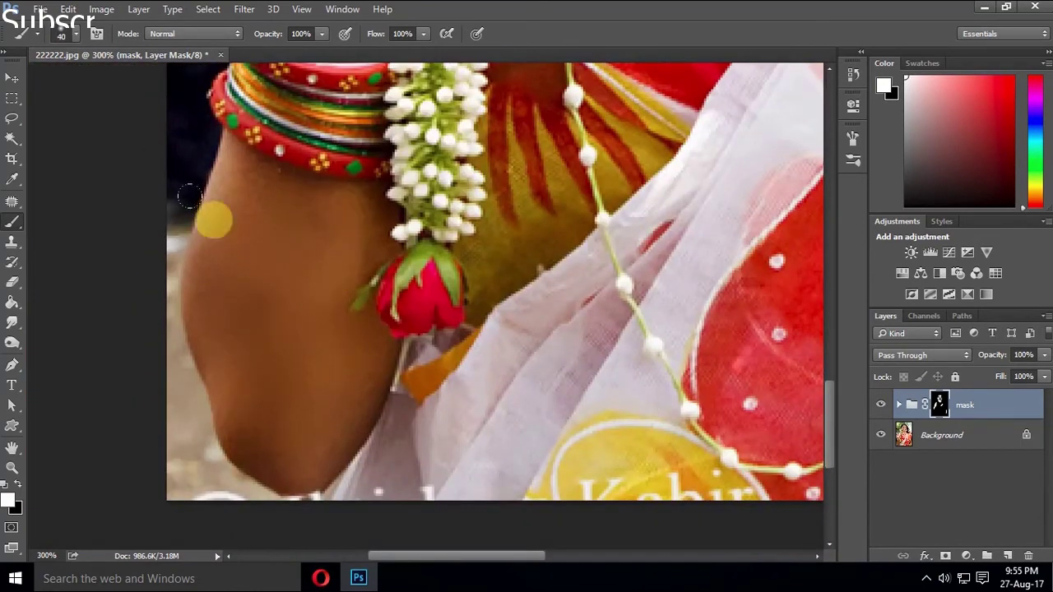
Continue painting white over the arms and neck to widen the skin smoothing
{"action": "scroll", "coordinate": [247, 378], "scroll_direction": "up", "scroll_amount": 2}
{"action": "scroll", "coordinate": [280, 321], "scroll_direction": "up", "scroll_amount": 2}
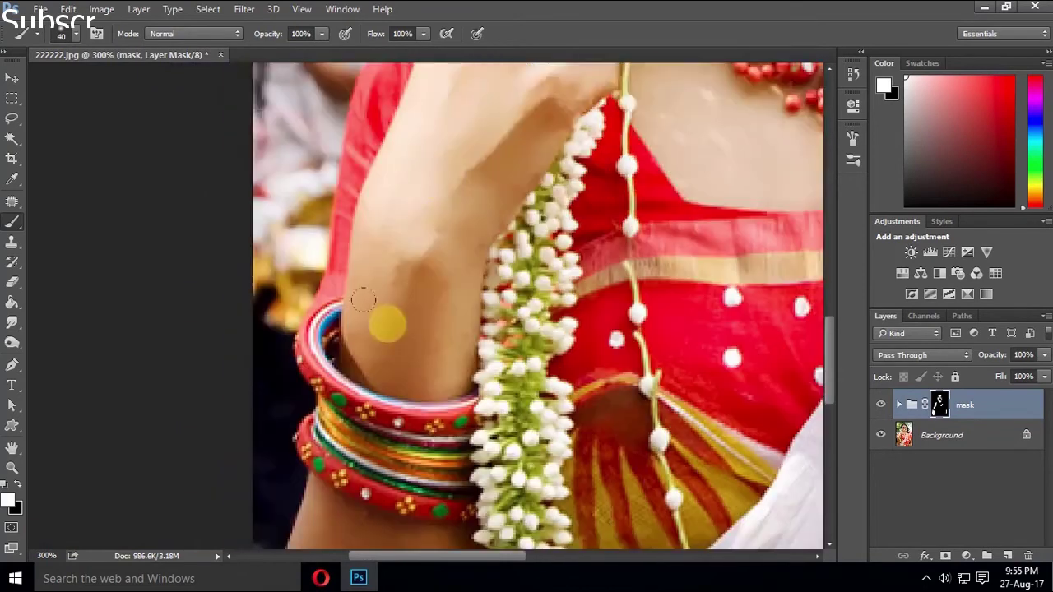
{"action": "scroll", "coordinate": [387, 300], "scroll_direction": "up", "scroll_amount": 2}
{"action": "scroll", "coordinate": [266, 256], "scroll_direction": "right", "scroll_amount": 4}
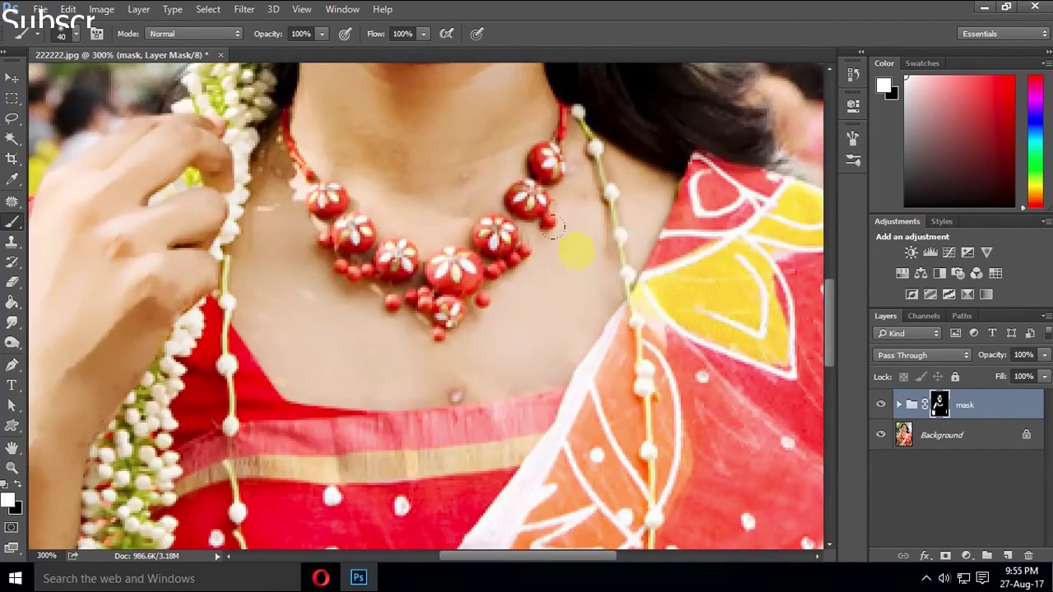
{"action": "scroll", "coordinate": [534, 287], "scroll_direction": "up", "scroll_amount": 2}
{"action": "scroll", "coordinate": [530, 308], "scroll_direction": "right", "scroll_amount": 2}
{"action": "scroll", "coordinate": [531, 309], "scroll_direction": "up", "scroll_amount": 1}
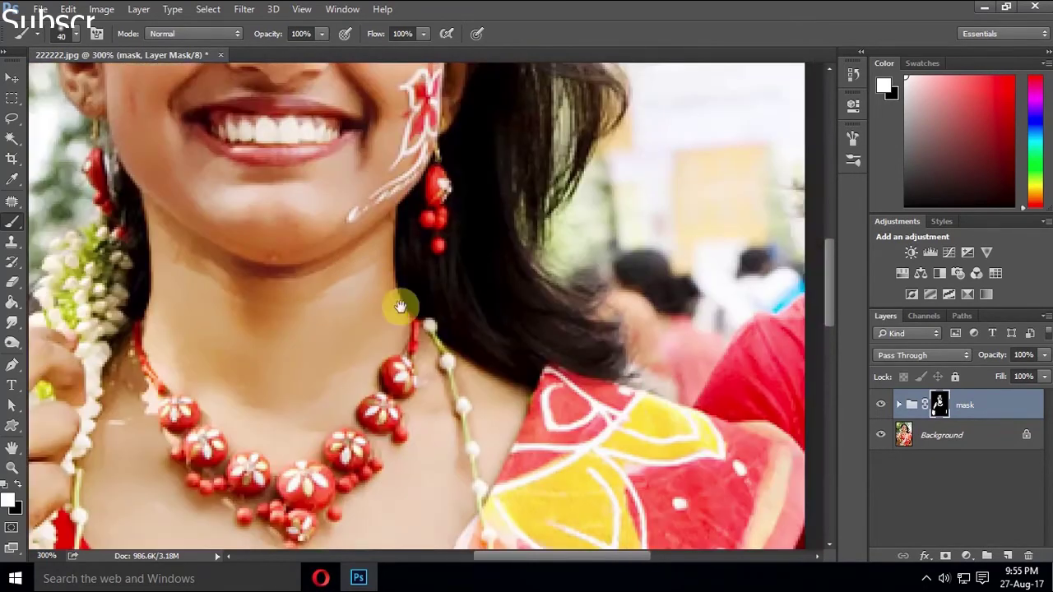
{"action": "scroll", "coordinate": [348, 247], "scroll_direction": "down", "scroll_amount": 3}
{"action": "scroll", "coordinate": [352, 94], "scroll_direction": "right", "scroll_amount": 2}
{"action": "scroll", "coordinate": [412, 246], "scroll_direction": "down", "scroll_amount": 3}
{"action": "scroll", "coordinate": [452, 400], "scroll_direction": "right", "scroll_amount": 1}
{"action": "scroll", "coordinate": [419, 329], "scroll_direction": "down", "scroll_amount": 1}
{"action": "scroll", "coordinate": [391, 259], "scroll_direction": "right", "scroll_amount": 1}
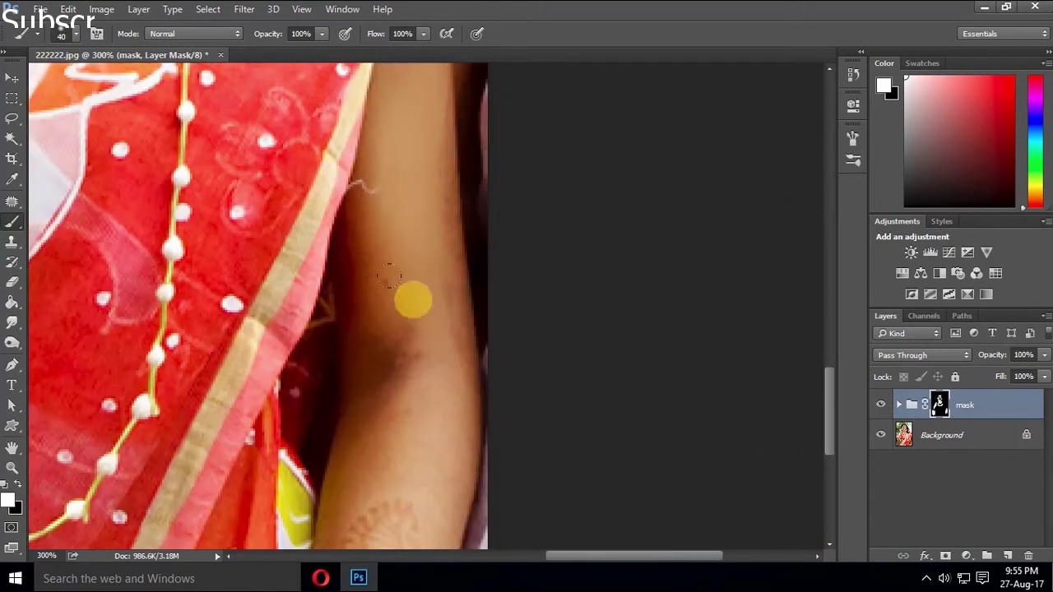
{"action": "scroll", "coordinate": [380, 340], "scroll_direction": "down", "scroll_amount": 3}
{"action": "scroll", "coordinate": [386, 383], "scroll_direction": "up", "scroll_amount": 3}
{"action": "scroll", "coordinate": [457, 481], "scroll_direction": "down", "scroll_amount": 3}
{"action": "scroll", "coordinate": [463, 275], "scroll_direction": "up", "scroll_amount": 1}
{"action": "scroll", "coordinate": [489, 428], "scroll_direction": "up", "scroll_amount": 1}
{"action": "scroll", "coordinate": [492, 429], "scroll_direction": "down", "scroll_amount": 1}
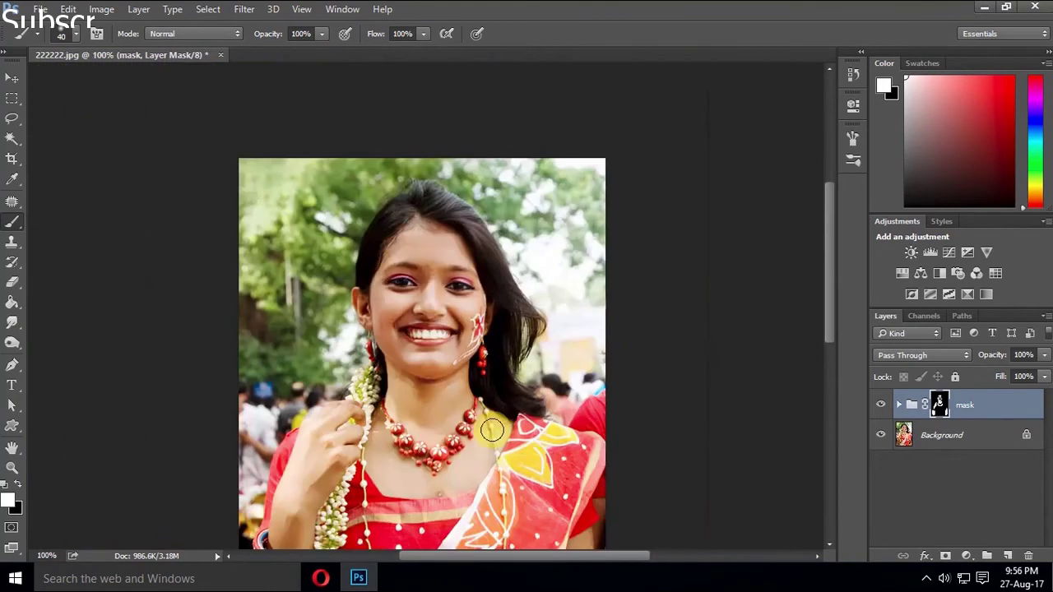
Compare the mask group on and off, then merge it with the Background into one layer
{"action": "left_click", "coordinate": [878, 405]}
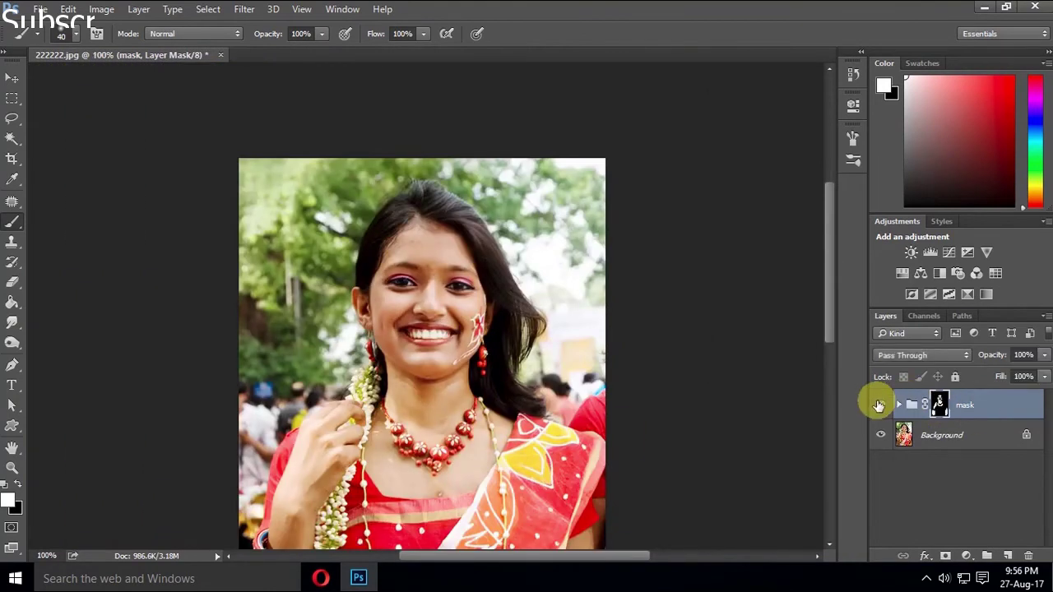
{"action": "left_click", "coordinate": [878, 404]}
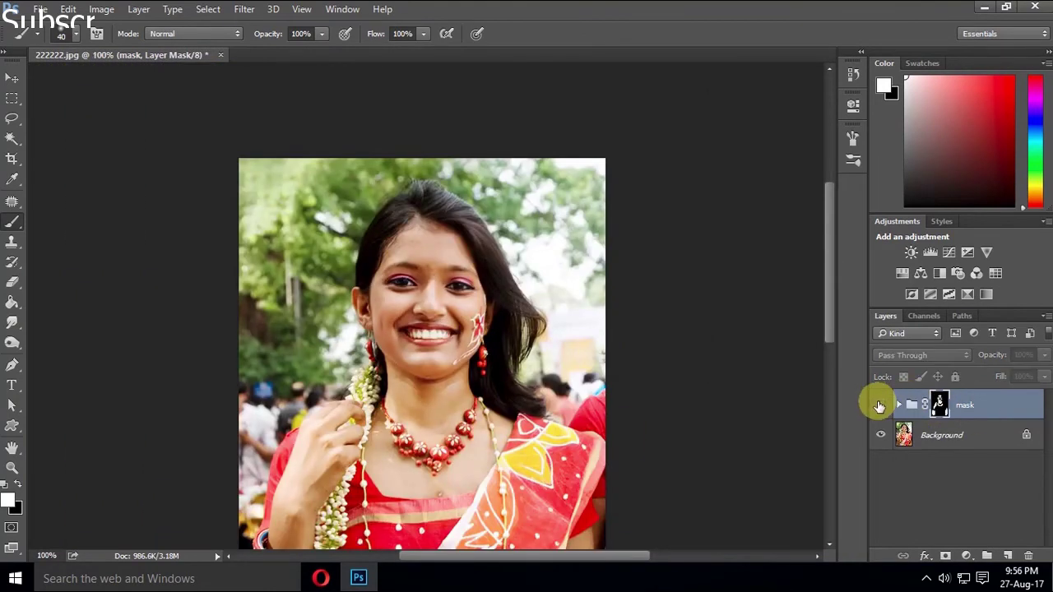
{"action": "left_click", "coordinate": [941, 436], "text": "ctrl"}
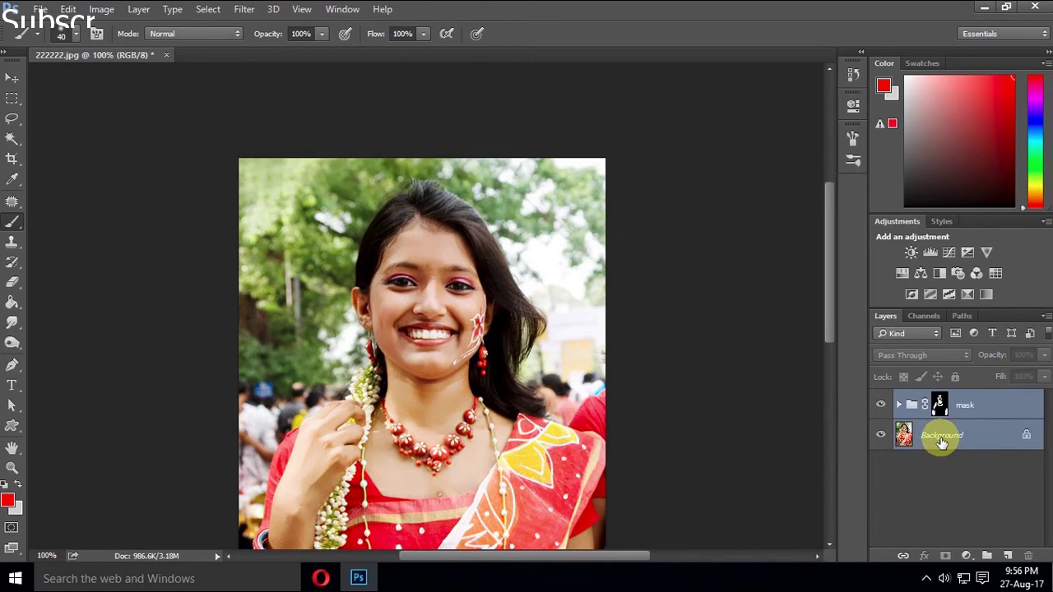
{"action": "key", "text": "ctrl+minus"}
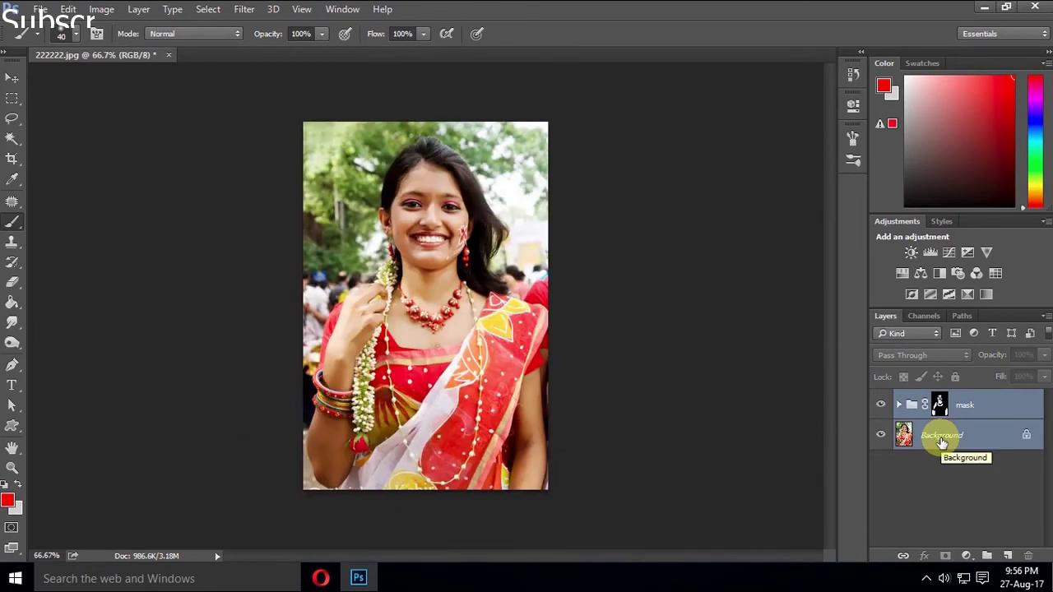
{"action": "right_click", "coordinate": [942, 442]}
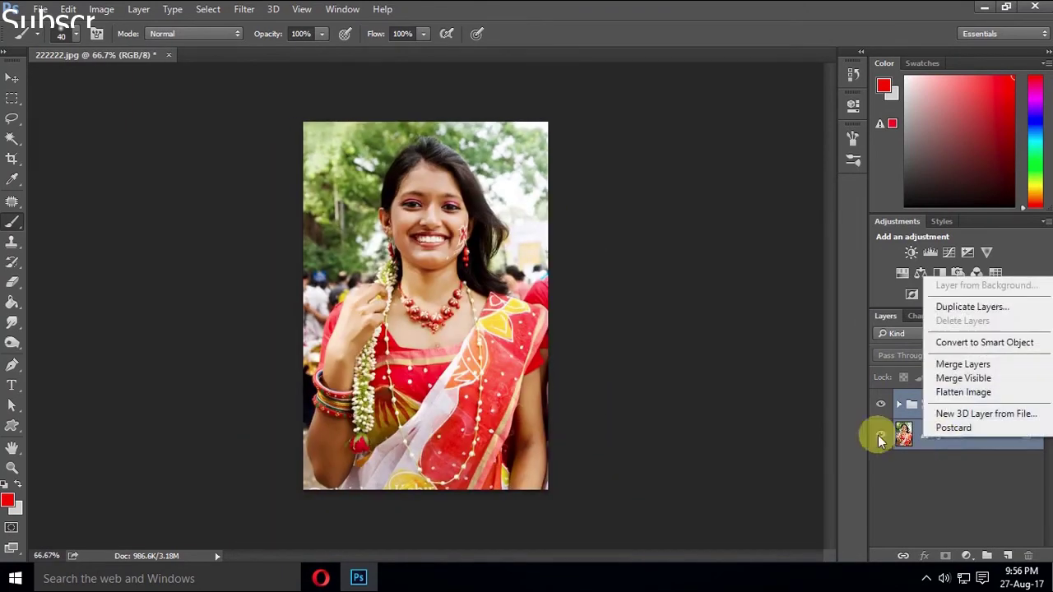
{"action": "left_click", "coordinate": [962, 366]}
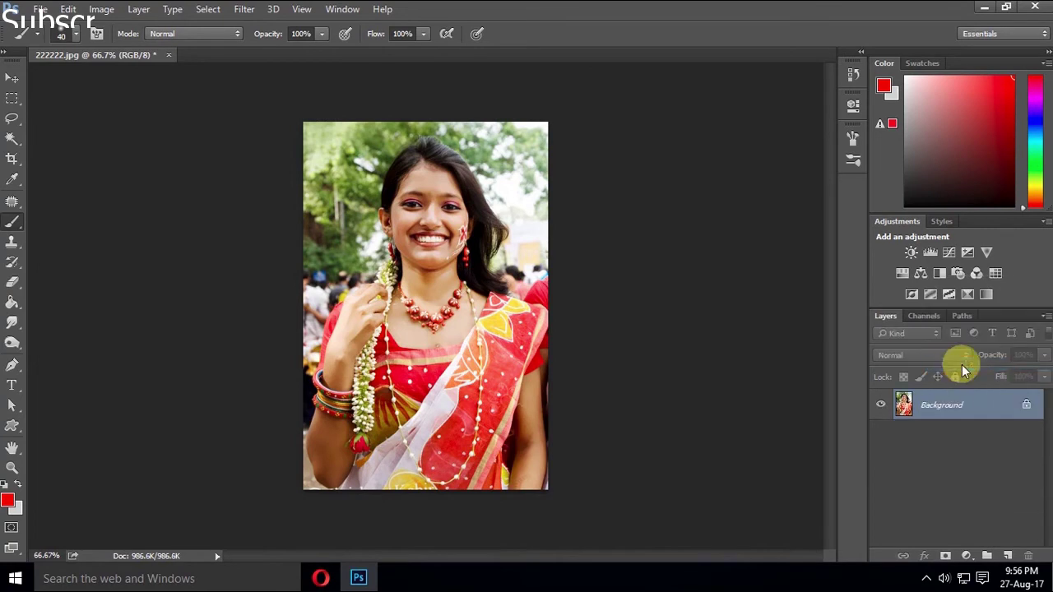
{"action": "left_click", "coordinate": [448, 230], "text": "ctrl"}
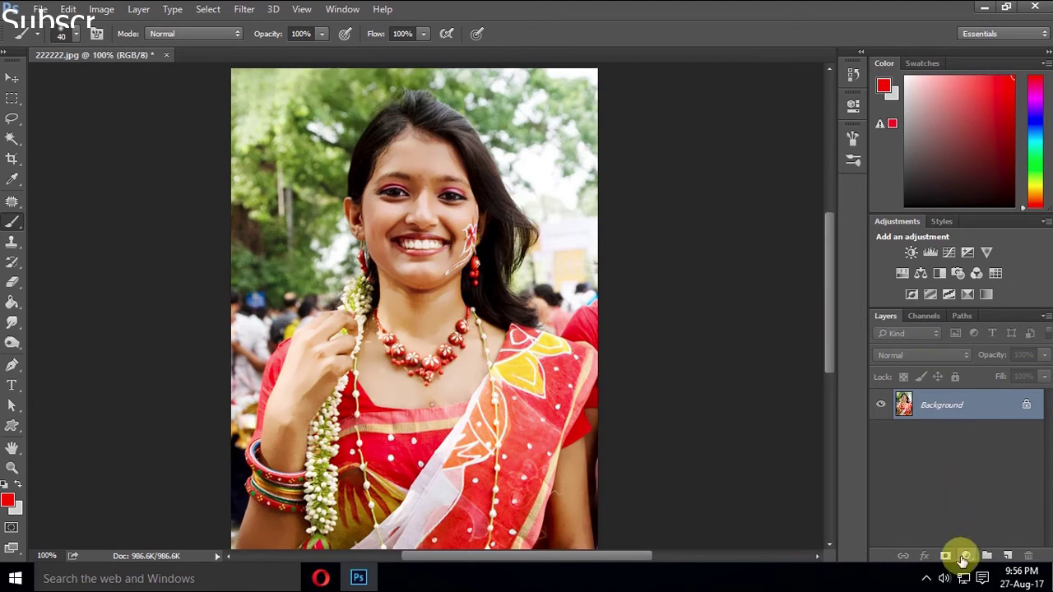
Add a Color Balance layer with midtones Cyan-Red -1, Magenta-Green 0, Yellow-Blue +2
{"action": "left_click", "coordinate": [964, 556]}
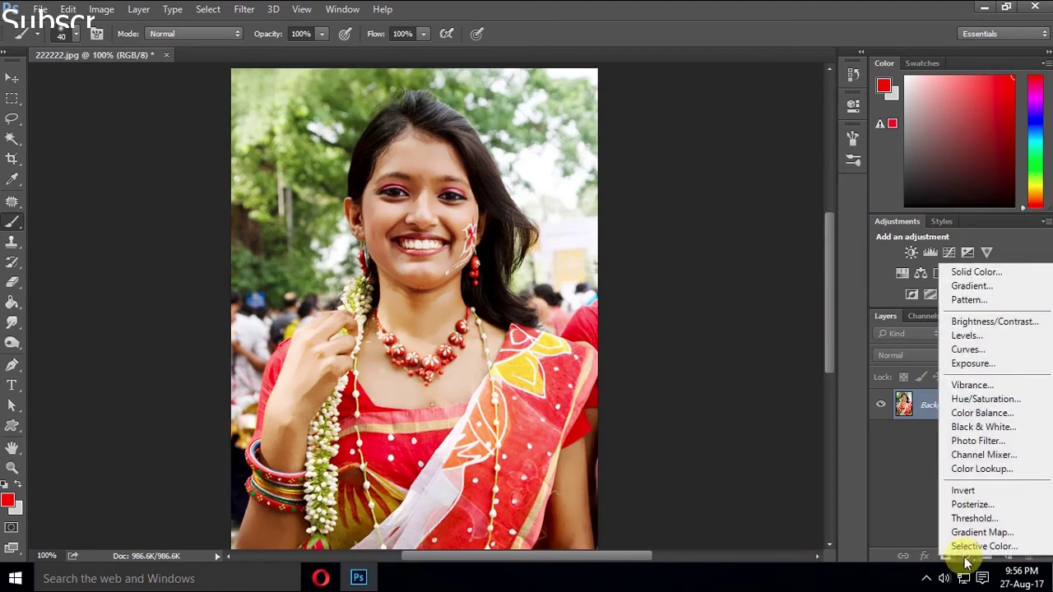
{"action": "left_click", "coordinate": [983, 413]}
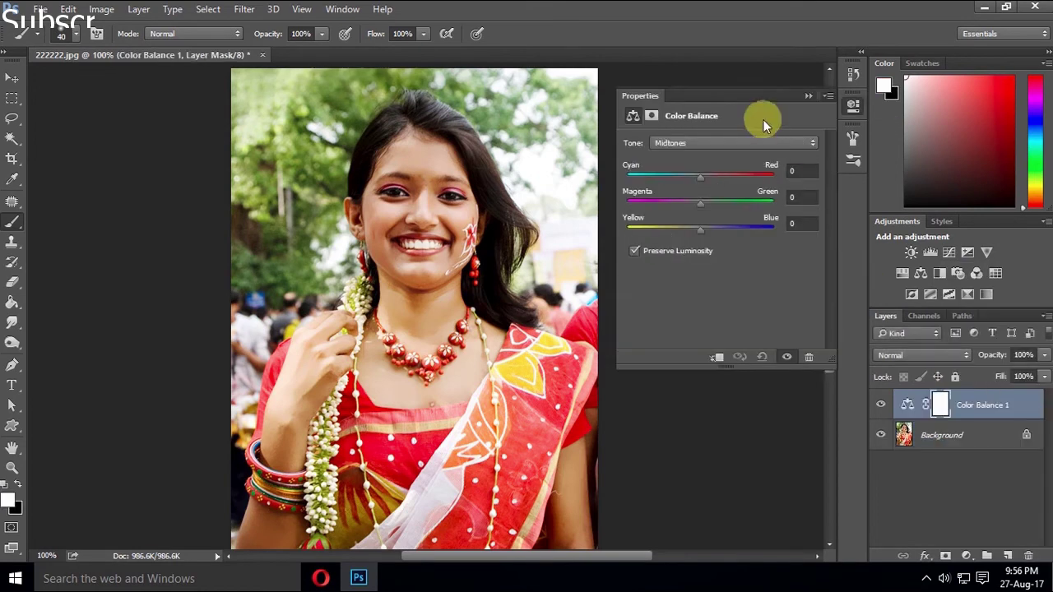
{"action": "mouse_move", "coordinate": [699, 229]}
{"action": "left_mouse_down"}
{"action": "mouse_move", "coordinate": [682, 227]}
{"action": "mouse_move", "coordinate": [701, 219]}
{"action": "left_mouse_up"}
{"action": "mouse_move", "coordinate": [704, 182]}
{"action": "left_mouse_down"}
{"action": "mouse_move", "coordinate": [697, 176]}
{"action": "mouse_move", "coordinate": [712, 207]}
{"action": "mouse_move", "coordinate": [697, 209]}
{"action": "left_mouse_up"}
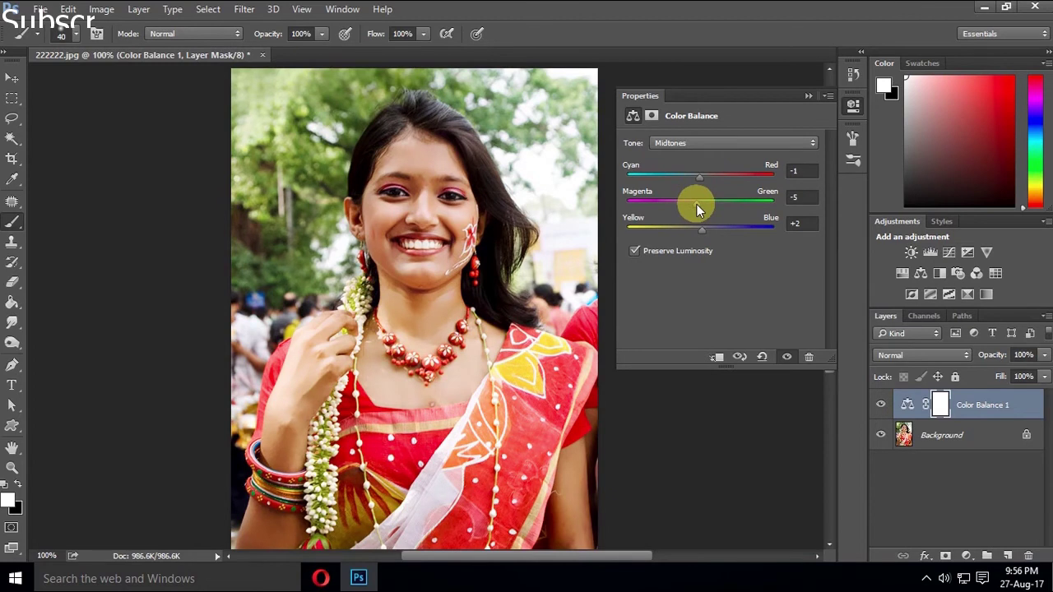
{"action": "left_click", "coordinate": [802, 197]}
{"action": "type", "text": "0"}
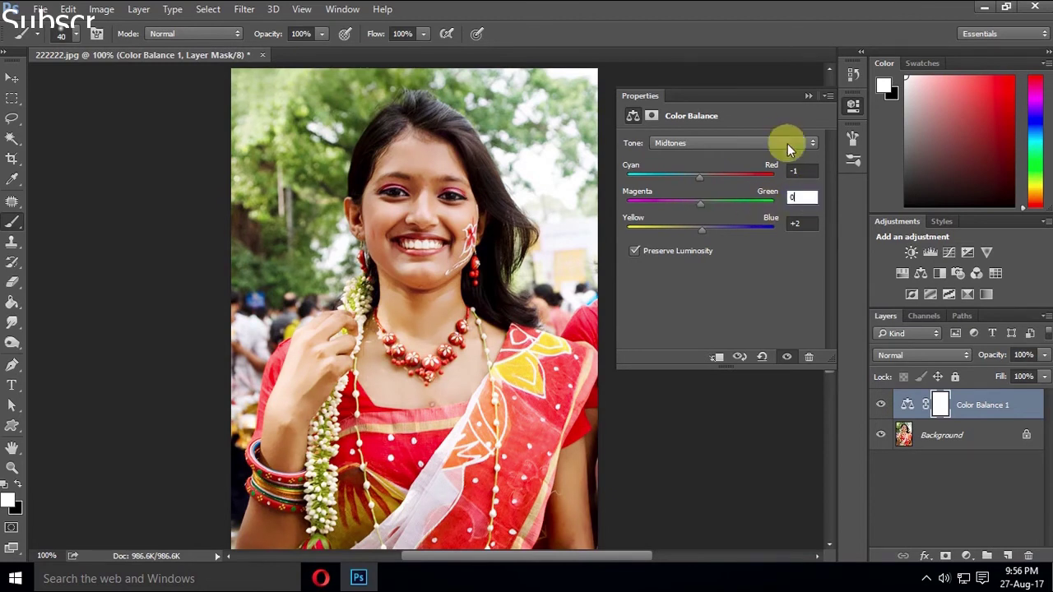
Toggle the Color Balance layer to compare, then select it together with the Background
{"action": "left_click", "coordinate": [806, 97]}
{"action": "left_click", "coordinate": [880, 404]}
{"action": "left_click", "coordinate": [879, 406]}
{"action": "left_click", "coordinate": [879, 406]}
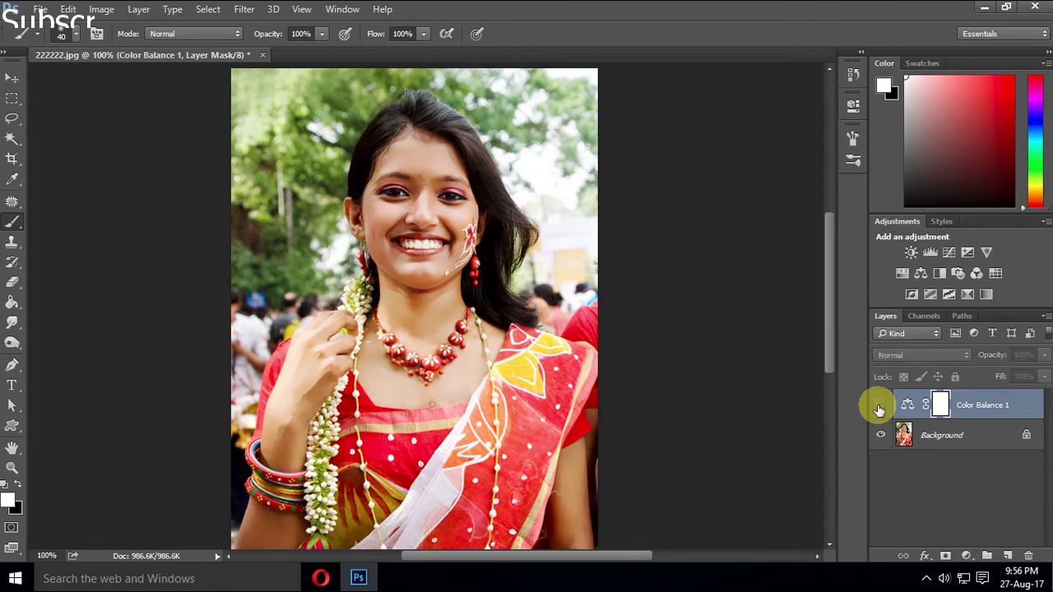
{"action": "left_click", "coordinate": [879, 409]}
{"action": "left_click", "coordinate": [959, 433], "text": "shift"}
Merge Color Balance 1 into the Background and zoom to 100% around the necklace
{"action": "right_click", "coordinate": [914, 436]}
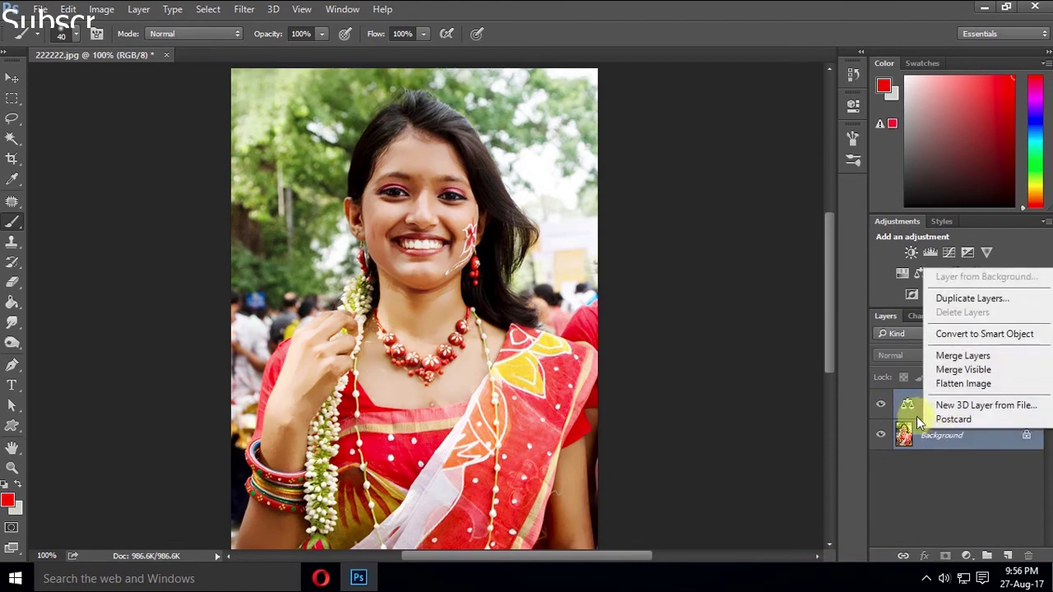
{"action": "left_click", "coordinate": [962, 355]}
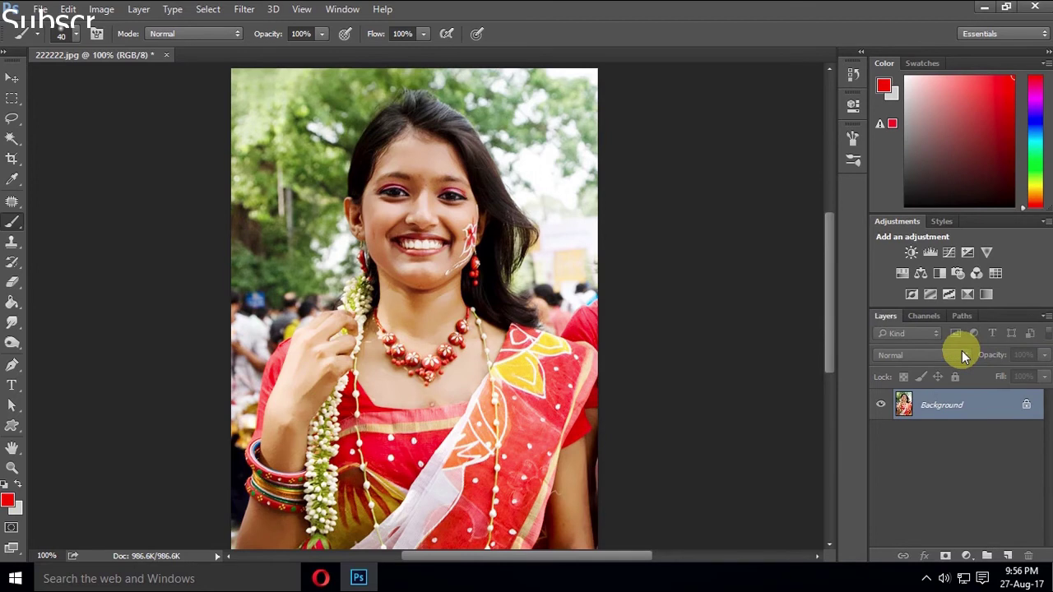
{"action": "left_click_drag", "start_coordinate": [487, 413], "coordinate": [436, 475]}
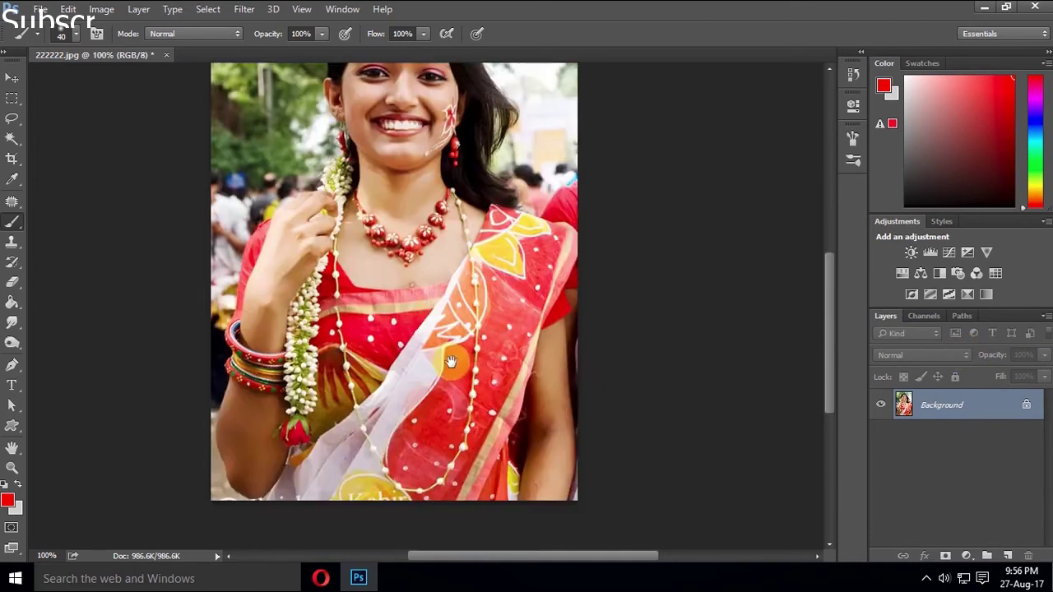
{"action": "left_click_drag", "start_coordinate": [407, 374], "coordinate": [423, 312]}
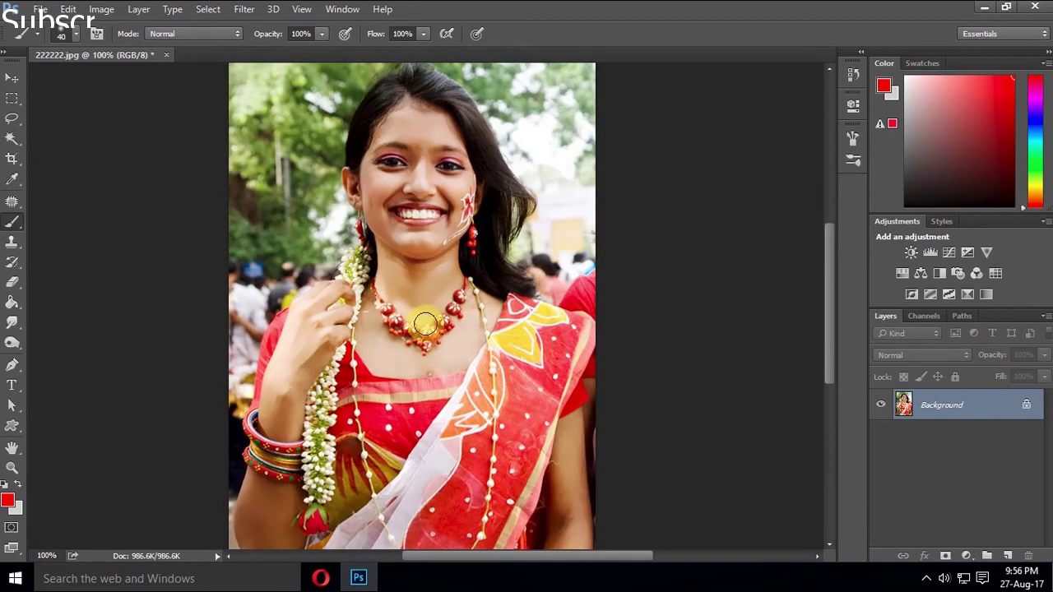
{"action": "key", "text": "ctrl+minus"}
{"action": "left_click", "coordinate": [436, 326]}
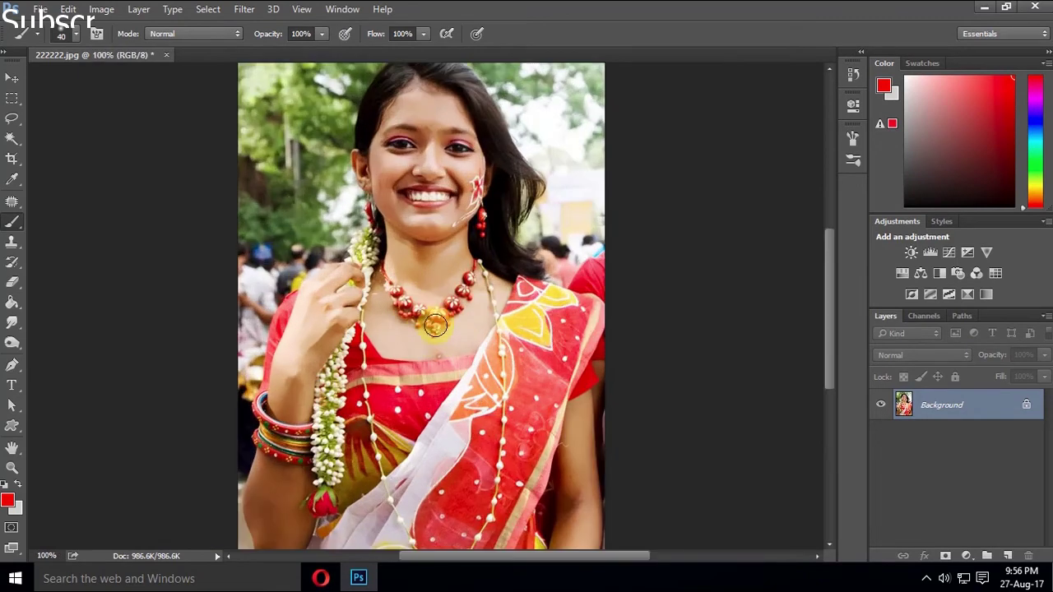
Duplicate the Background layer into a Background copy and bring up the Filter menu
{"action": "left_click", "coordinate": [244, 9]}
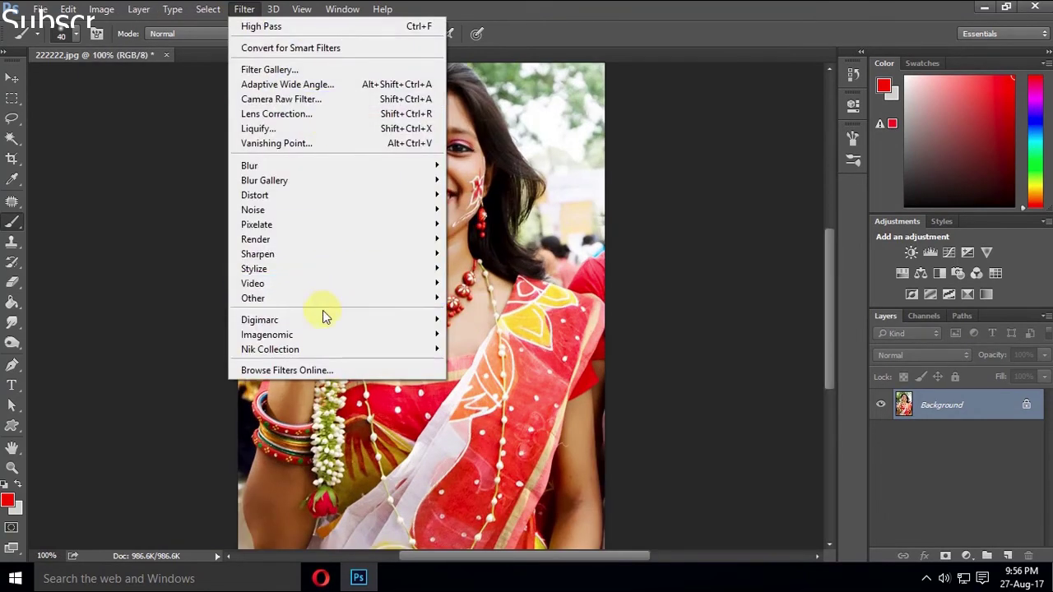
{"action": "mouse_move", "coordinate": [267, 334]}
{"action": "left_click", "coordinate": [1015, 461]}
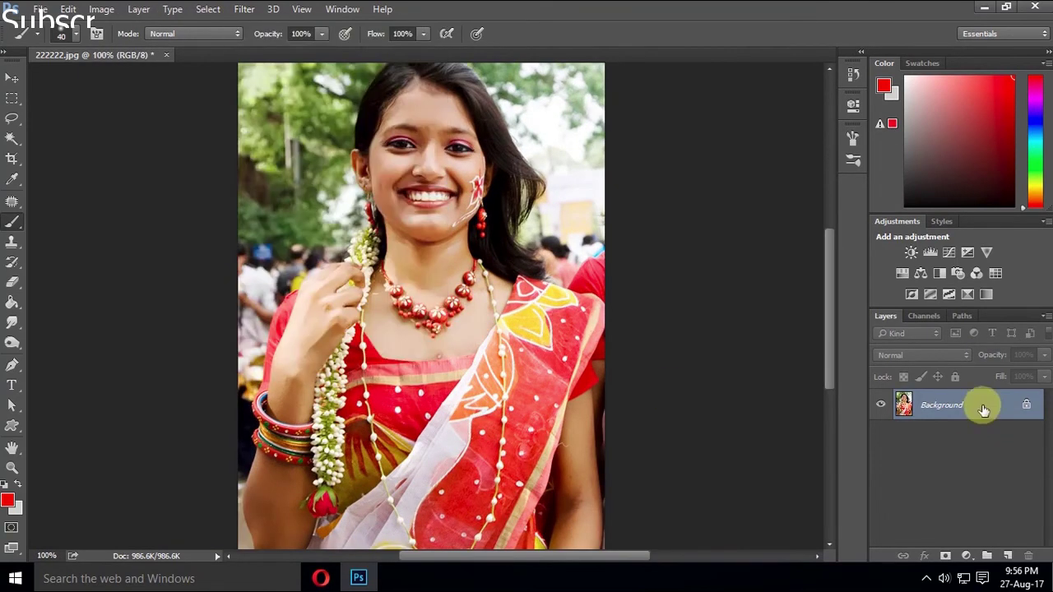
{"action": "left_click_drag", "start_coordinate": [982, 404], "coordinate": [1007, 556]}
{"action": "left_click", "coordinate": [243, 9]}
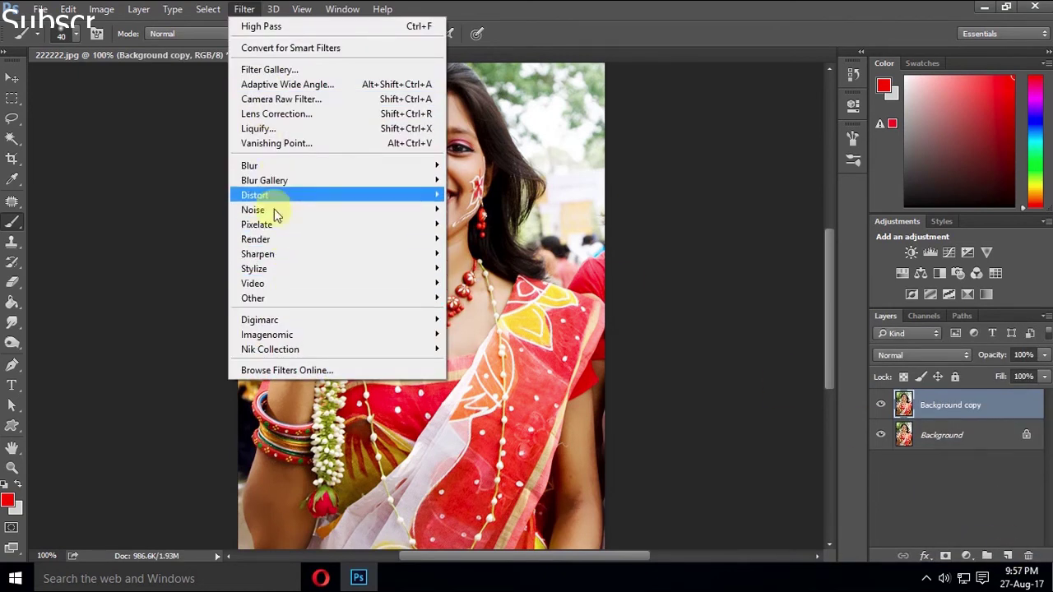
Apply Imagenomic Portraiture with the Default preset after checking the face in the 200% preview
{"action": "mouse_move", "coordinate": [266, 334]}
{"action": "left_click", "coordinate": [461, 336]}
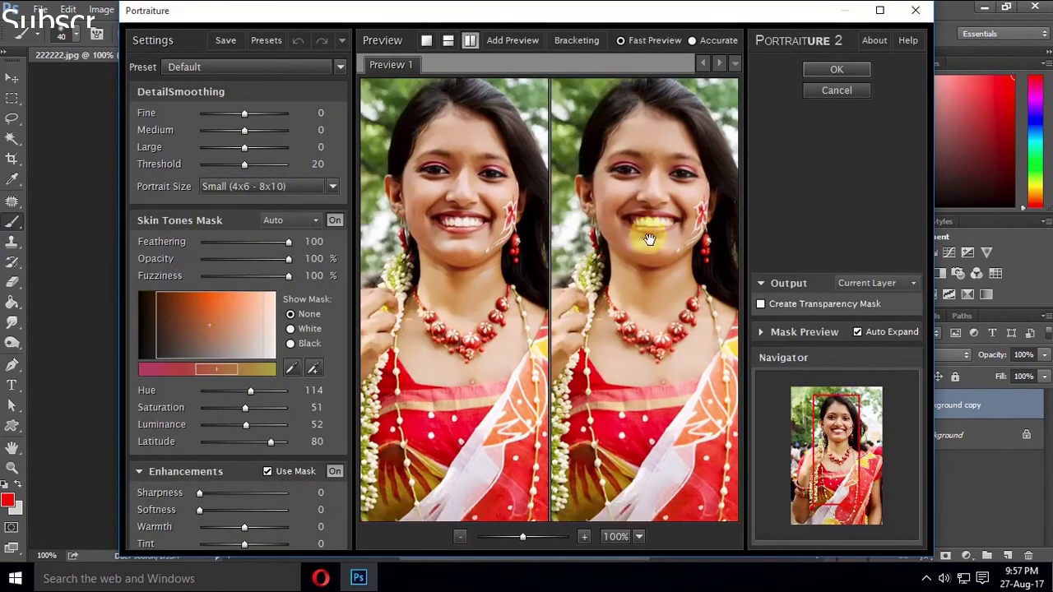
{"action": "scroll", "coordinate": [575, 214], "scroll_direction": "up", "scroll_amount": 1}
{"action": "left_click_drag", "start_coordinate": [555, 200], "coordinate": [427, 282]}
{"action": "left_click_drag", "start_coordinate": [653, 294], "coordinate": [699, 277]}
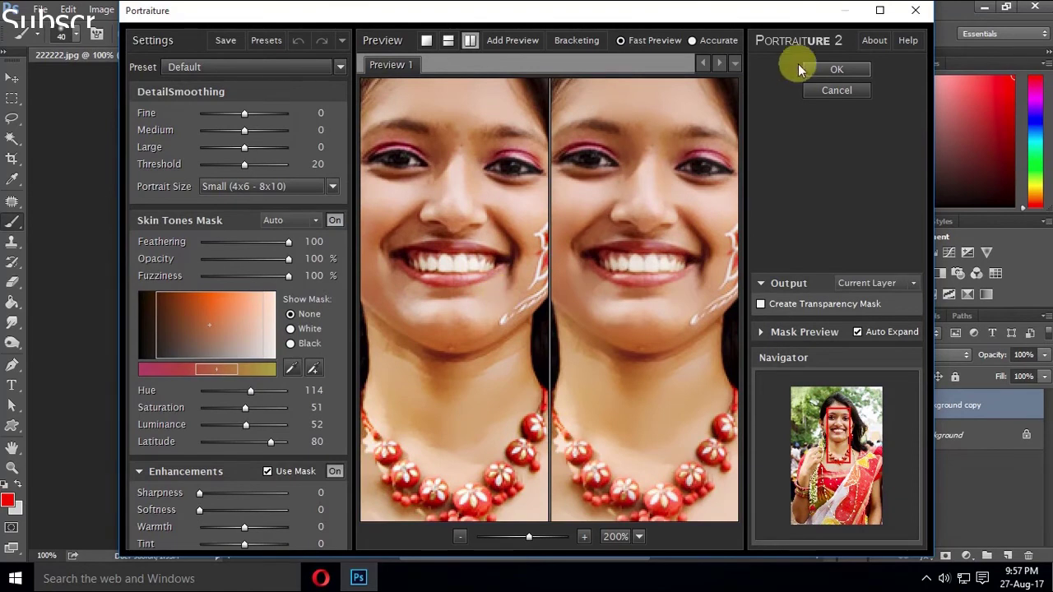
{"action": "mouse_move", "coordinate": [459, 196]}
{"action": "left_mouse_down"}
{"action": "mouse_move", "coordinate": [453, 271]}
{"action": "mouse_move", "coordinate": [436, 282]}
{"action": "mouse_move", "coordinate": [466, 287]}
{"action": "mouse_move", "coordinate": [434, 294]}
{"action": "mouse_move", "coordinate": [456, 303]}
{"action": "mouse_move", "coordinate": [419, 291]}
{"action": "left_mouse_up"}
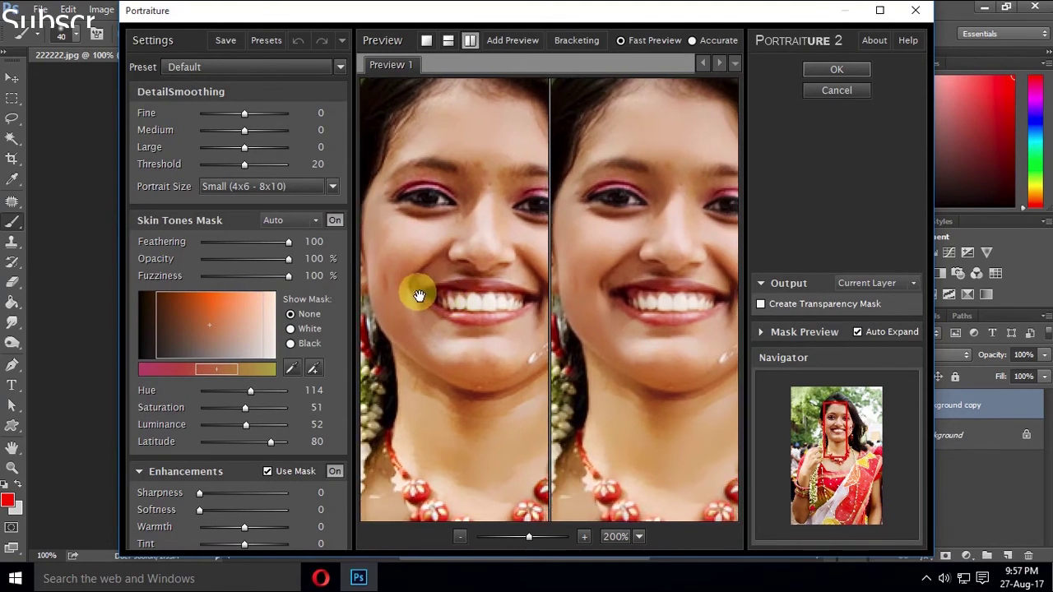
{"action": "left_click", "coordinate": [847, 68]}
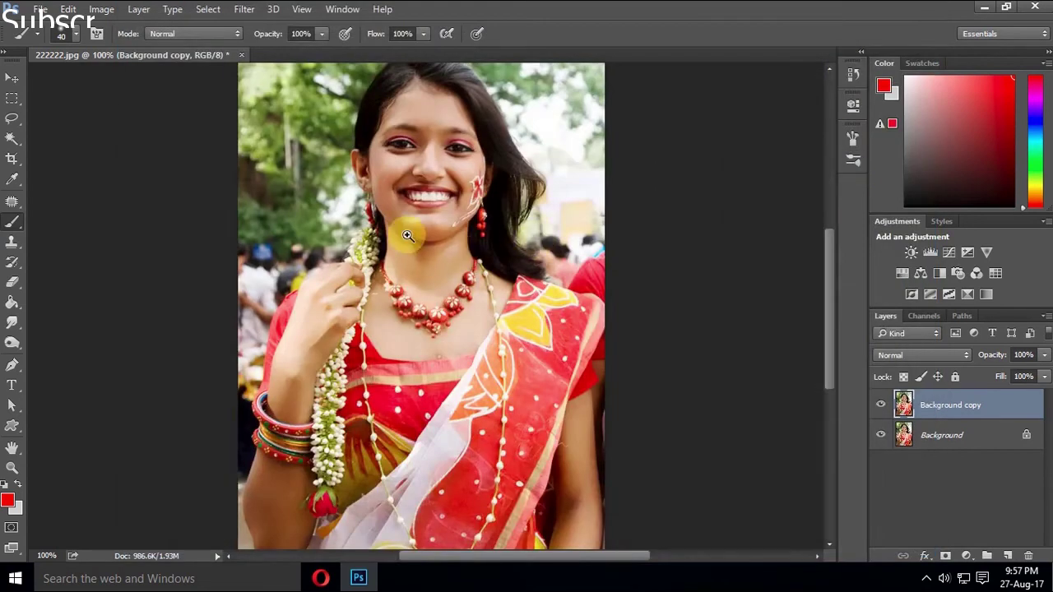
Toggle the Background copy's visibility to compare smoothed and original skin, then inspect the neck
{"action": "left_click", "coordinate": [407, 237]}
{"action": "scroll", "coordinate": [625, 305], "scroll_direction": "up", "scroll_amount": 3}
{"action": "left_click", "coordinate": [878, 405]}
{"action": "left_click", "coordinate": [878, 405]}
{"action": "left_click", "coordinate": [879, 405]}
{"action": "left_click", "coordinate": [878, 404]}
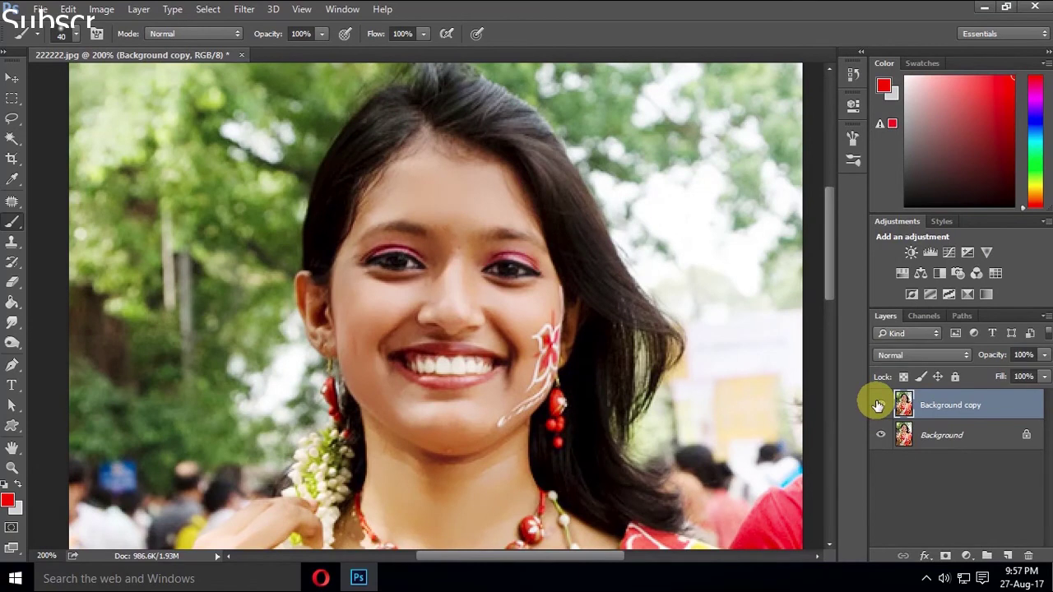
{"action": "left_click", "coordinate": [878, 404]}
{"action": "left_click", "coordinate": [878, 405]}
{"action": "key", "text": "ctrl+minus"}
{"action": "key", "text": "ctrl+minus"}
{"action": "key", "text": "ctrl+minus"}
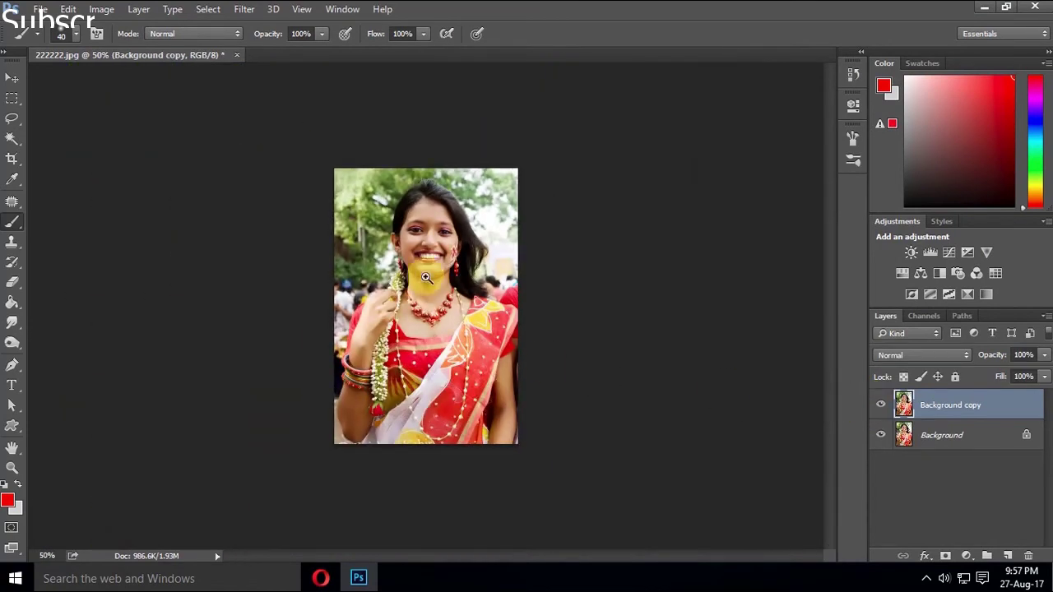
{"action": "left_click_drag", "start_coordinate": [451, 319], "coordinate": [422, 284]}
{"action": "left_click_drag", "start_coordinate": [437, 321], "coordinate": [447, 343]}
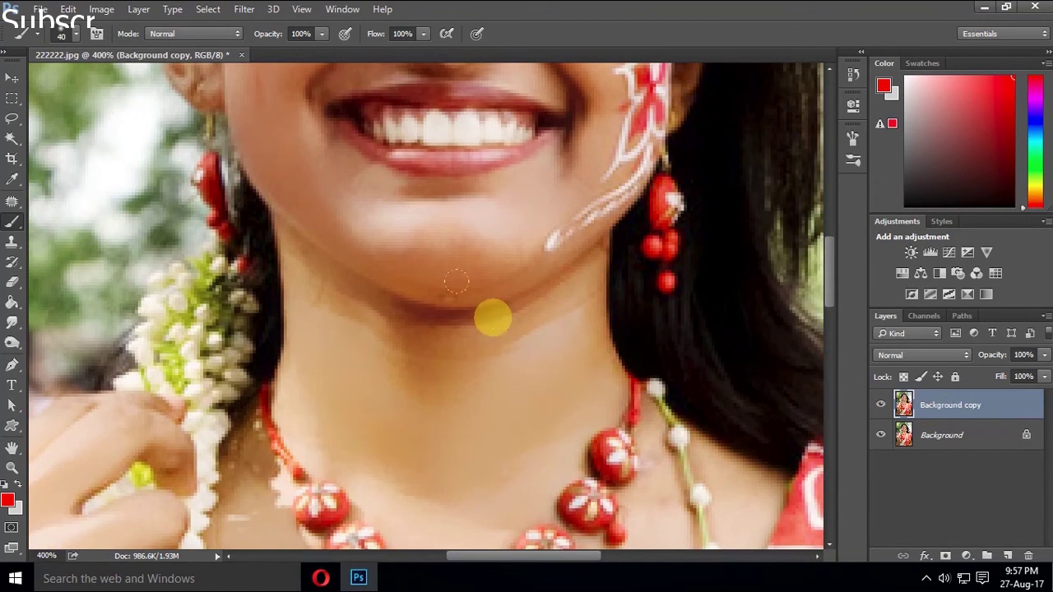
{"action": "scroll", "coordinate": [492, 316], "scroll_direction": "down", "scroll_amount": 2}
{"action": "scroll", "coordinate": [493, 317], "scroll_direction": "down", "scroll_amount": 3}
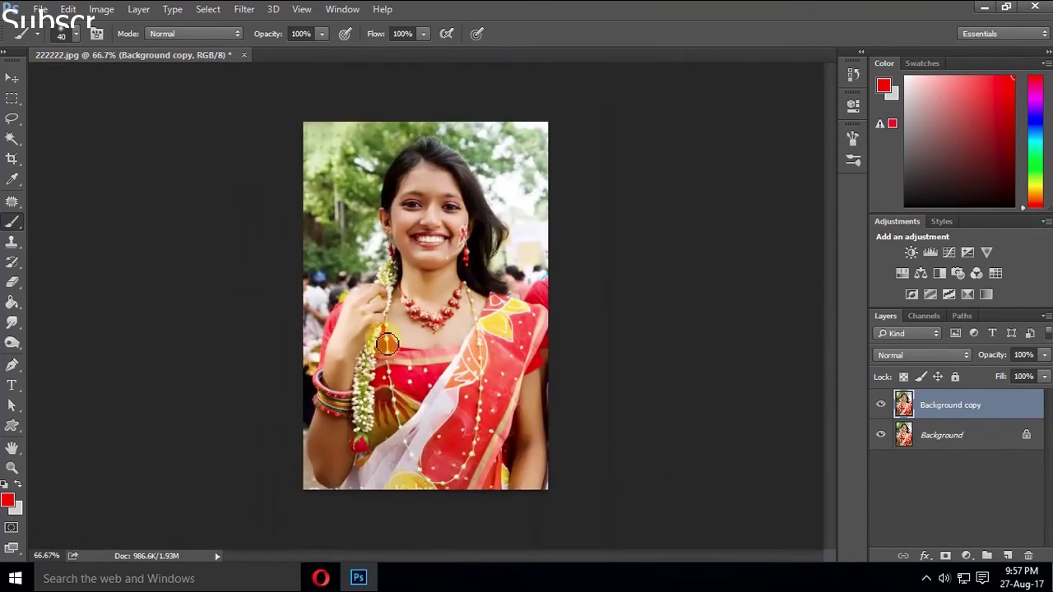
Select the Background with its copy and use Merge Layers to combine them
{"action": "left_click", "coordinate": [958, 436], "text": "ctrl"}
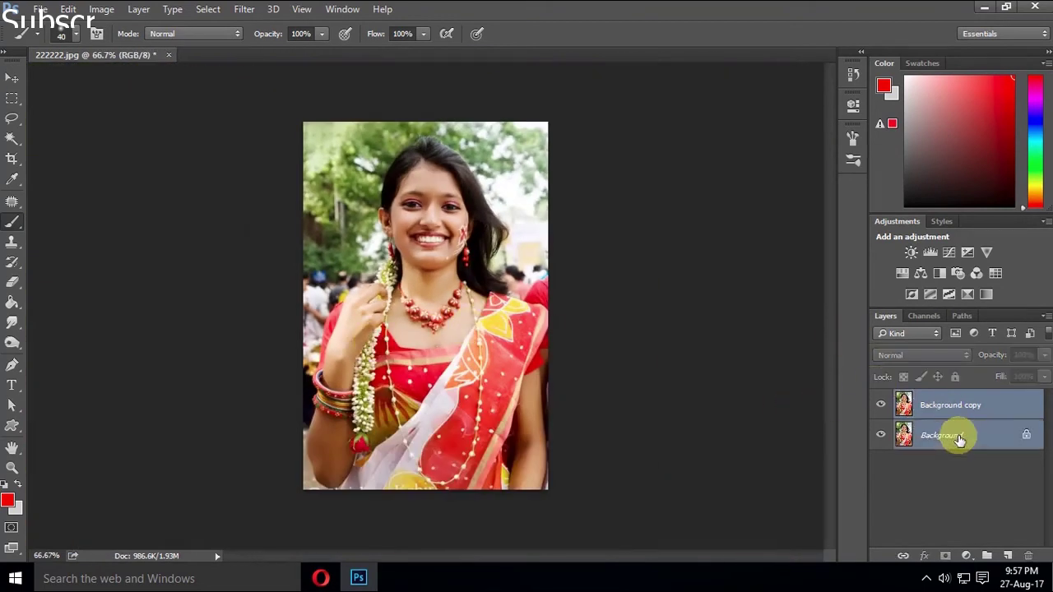
{"action": "right_click", "coordinate": [958, 436]}
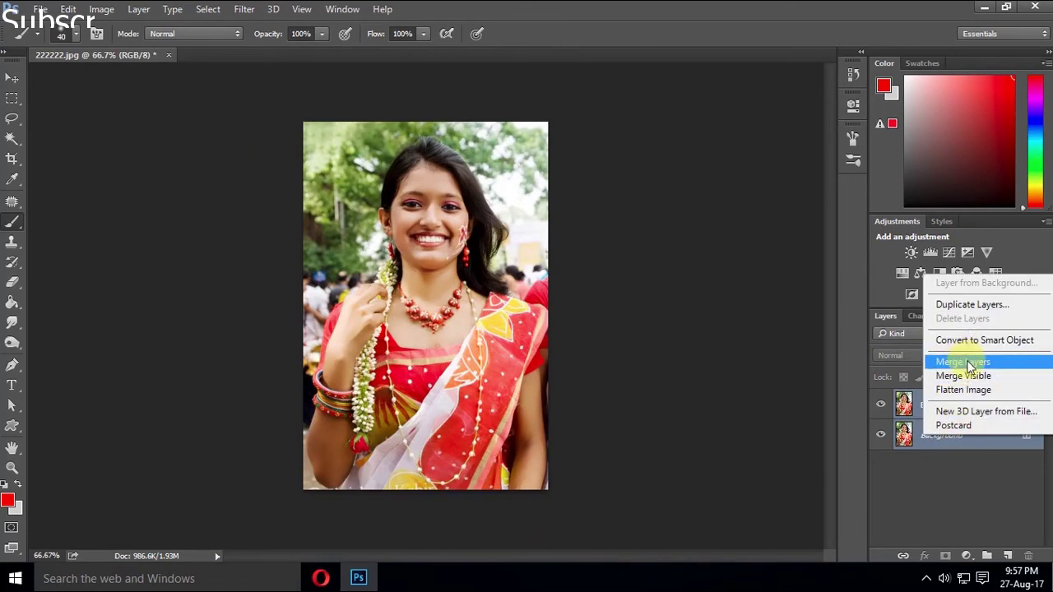
{"action": "left_click", "coordinate": [420, 211]}
{"action": "scroll", "coordinate": [420, 211], "scroll_direction": "up", "scroll_amount": 2}
{"action": "scroll", "coordinate": [421, 212], "scroll_direction": "up", "scroll_amount": 1}
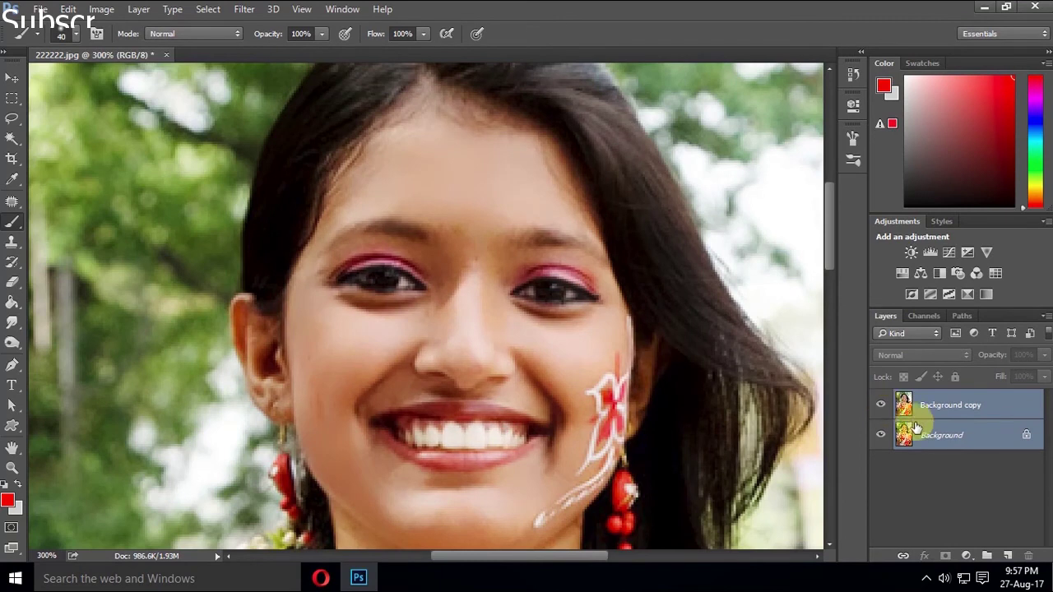
{"action": "right_click", "coordinate": [955, 414]}
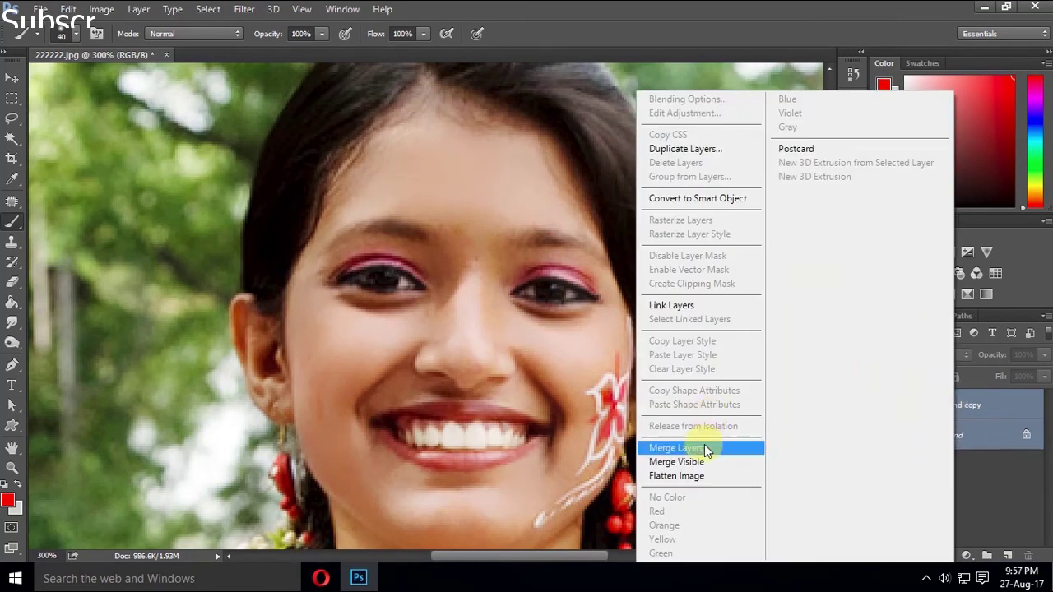
{"action": "left_click", "coordinate": [701, 445]}
{"action": "left_click_drag", "start_coordinate": [557, 418], "coordinate": [559, 227]}
{"action": "left_click_drag", "start_coordinate": [560, 330], "coordinate": [560, 223]}
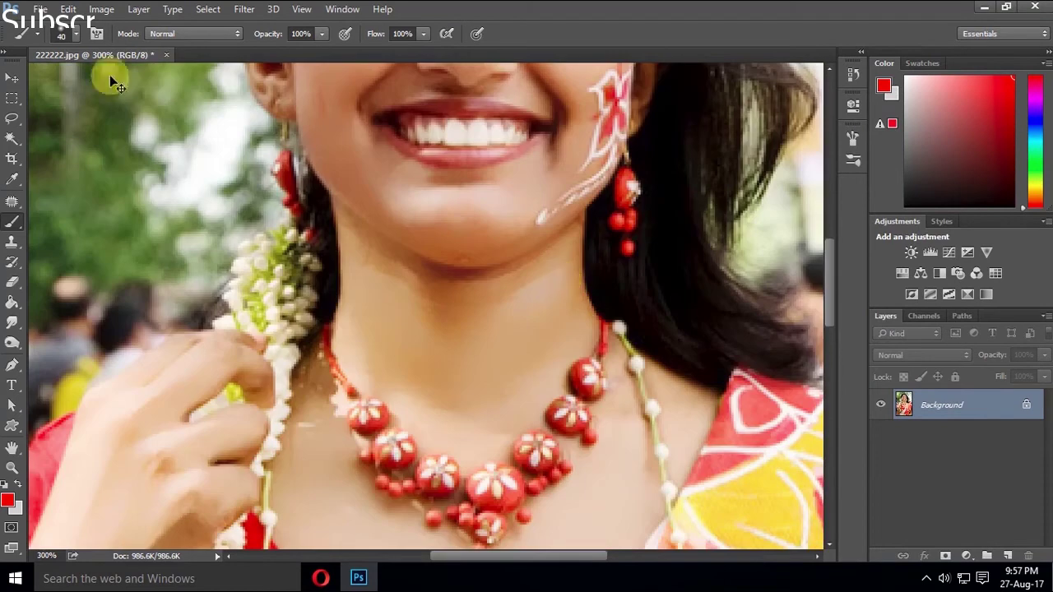
{"action": "left_click", "coordinate": [403, 296]}
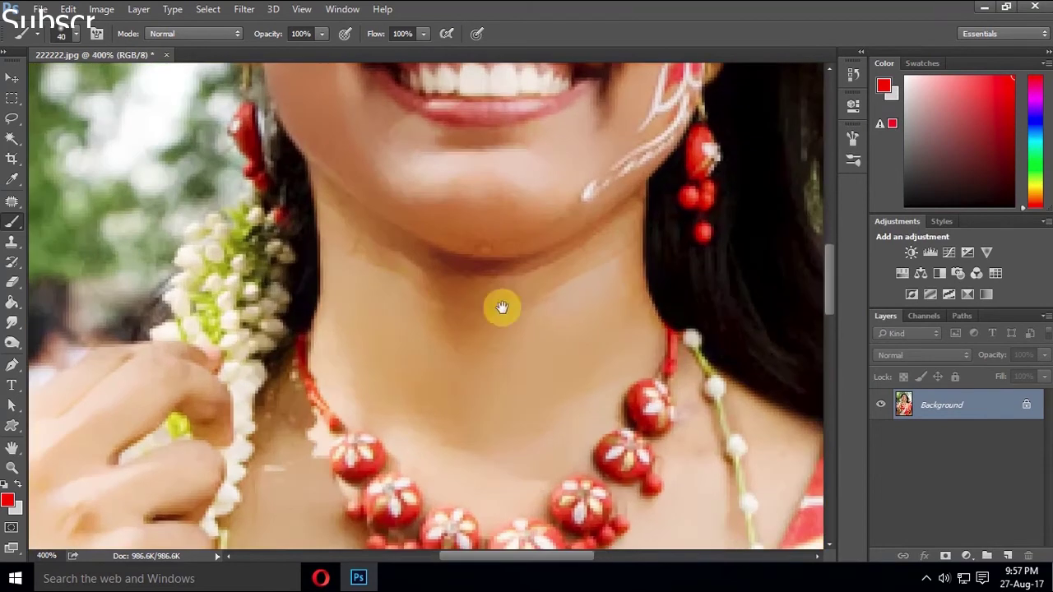
On a new layer, paint eyedropper-sampled neck skin tone over the neck at 54% brush opacity
{"action": "left_click", "coordinate": [1007, 556]}
{"action": "key", "text": "i"}
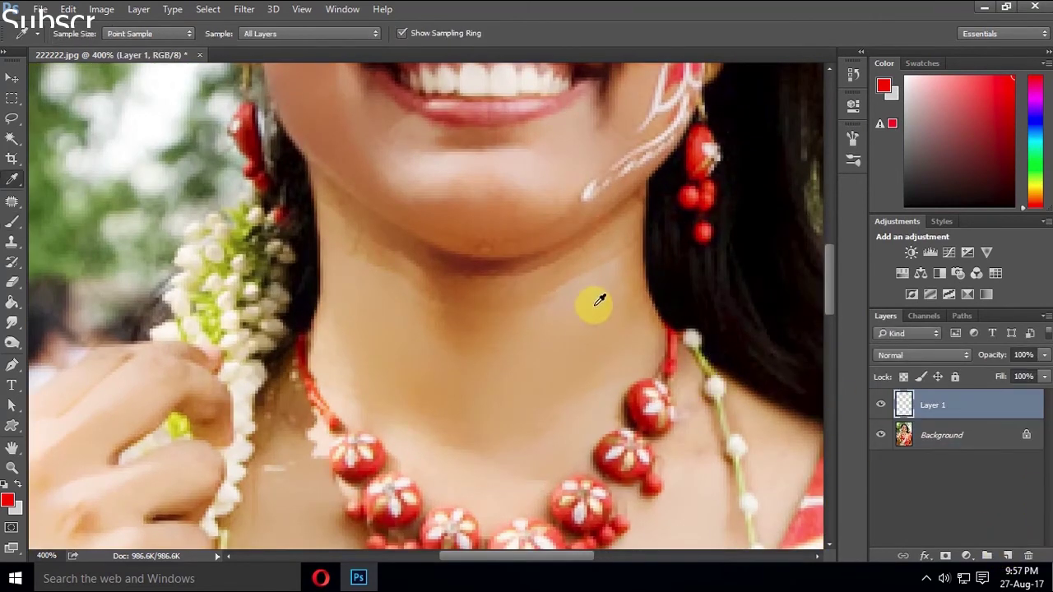
{"action": "left_click", "coordinate": [589, 292]}
{"action": "left_click", "coordinate": [588, 292]}
{"action": "left_click", "coordinate": [589, 292]}
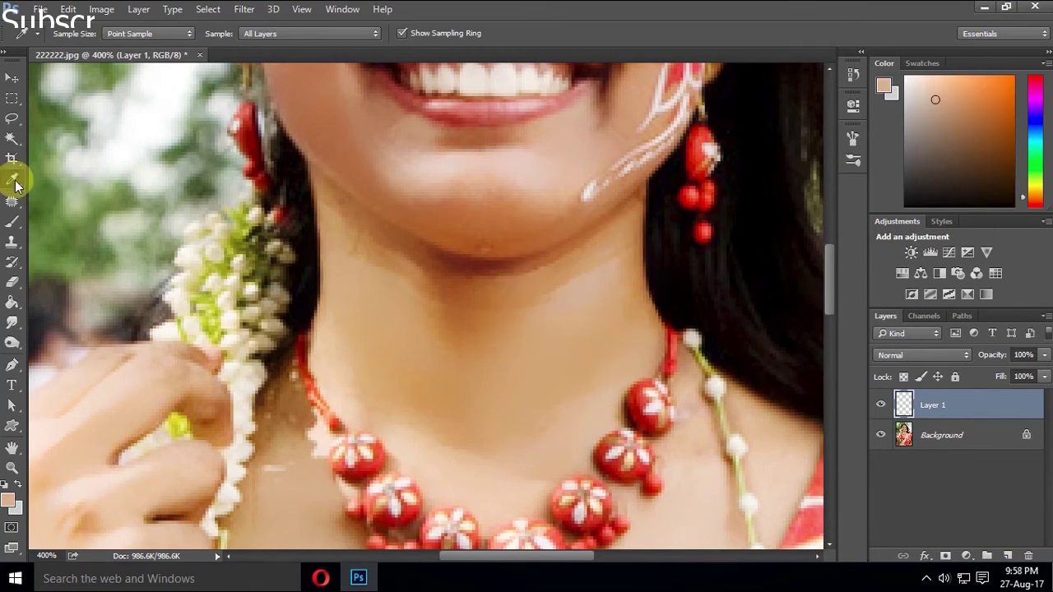
{"action": "left_click", "coordinate": [540, 296]}
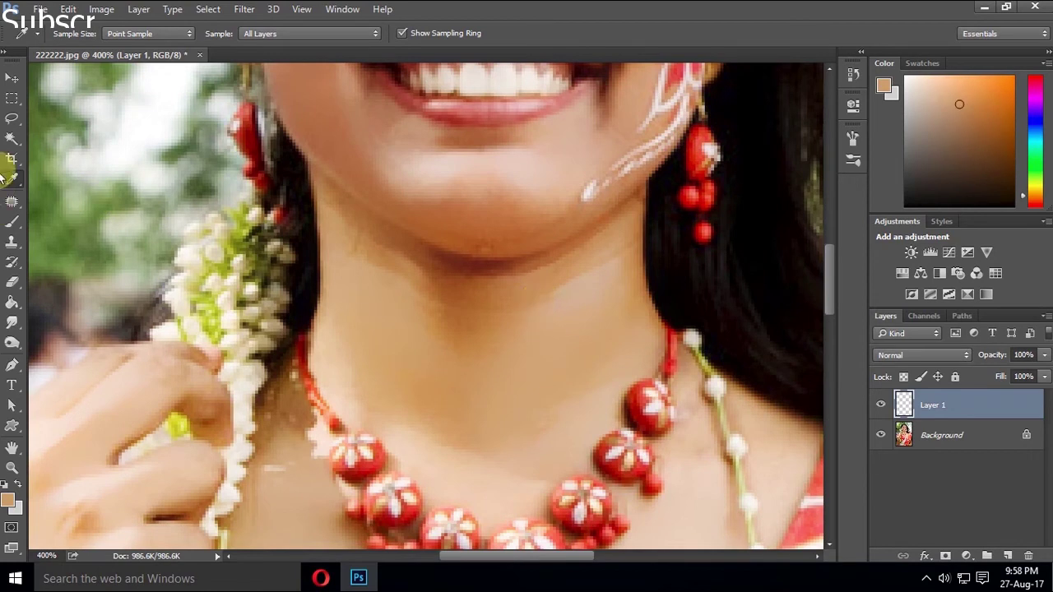
{"action": "left_click", "coordinate": [13, 221]}
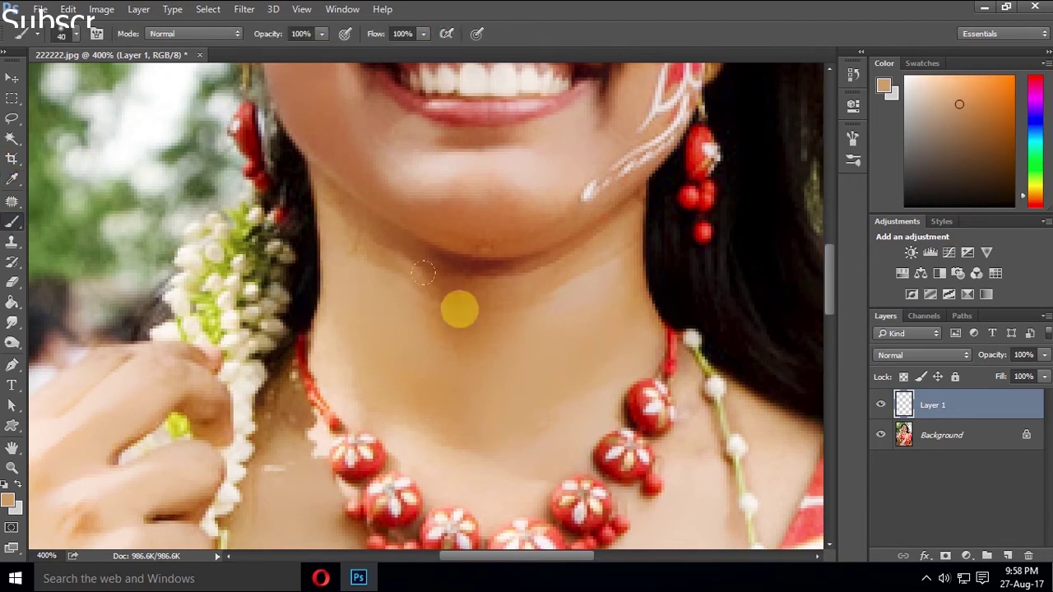
{"action": "left_click_drag", "start_coordinate": [297, 49], "coordinate": [285, 51]}
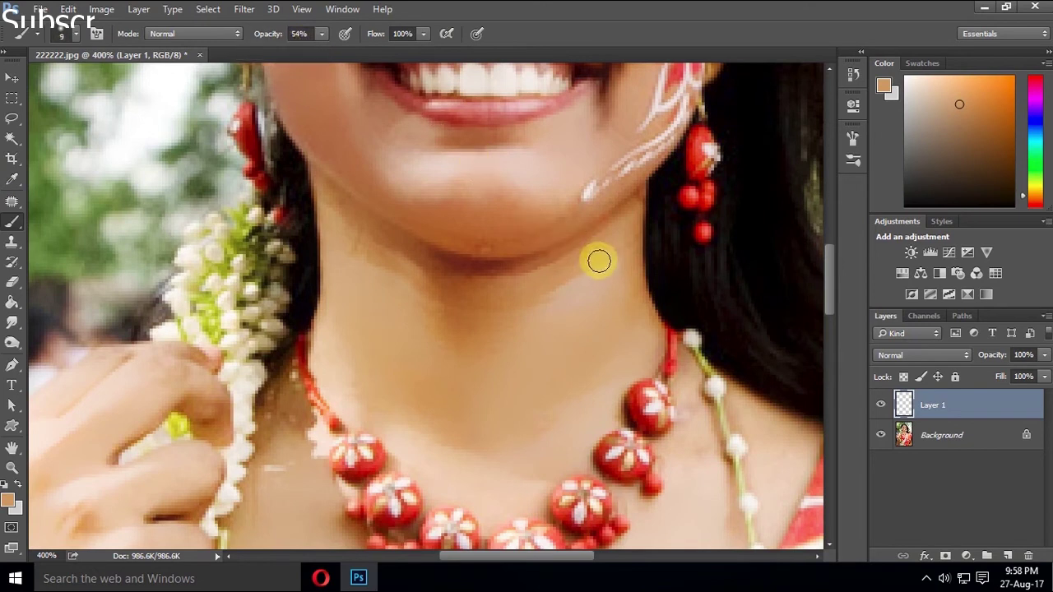
{"action": "mouse_move", "coordinate": [575, 267]}
{"action": "left_mouse_down"}
{"action": "mouse_move", "coordinate": [546, 284]}
{"action": "mouse_move", "coordinate": [449, 293]}
{"action": "mouse_move", "coordinate": [403, 263]}
{"action": "mouse_move", "coordinate": [498, 280]}
{"action": "mouse_move", "coordinate": [540, 272]}
{"action": "mouse_move", "coordinate": [437, 268]}
{"action": "mouse_move", "coordinate": [343, 221]}
{"action": "mouse_move", "coordinate": [476, 307]}
{"action": "mouse_move", "coordinate": [481, 355]}
{"action": "mouse_move", "coordinate": [507, 299]}
{"action": "mouse_move", "coordinate": [616, 238]}
{"action": "mouse_move", "coordinate": [598, 253]}
{"action": "mouse_move", "coordinate": [486, 282]}
{"action": "mouse_move", "coordinate": [395, 280]}
{"action": "mouse_move", "coordinate": [488, 304]}
{"action": "mouse_move", "coordinate": [395, 329]}
{"action": "mouse_move", "coordinate": [458, 360]}
{"action": "left_mouse_up"}
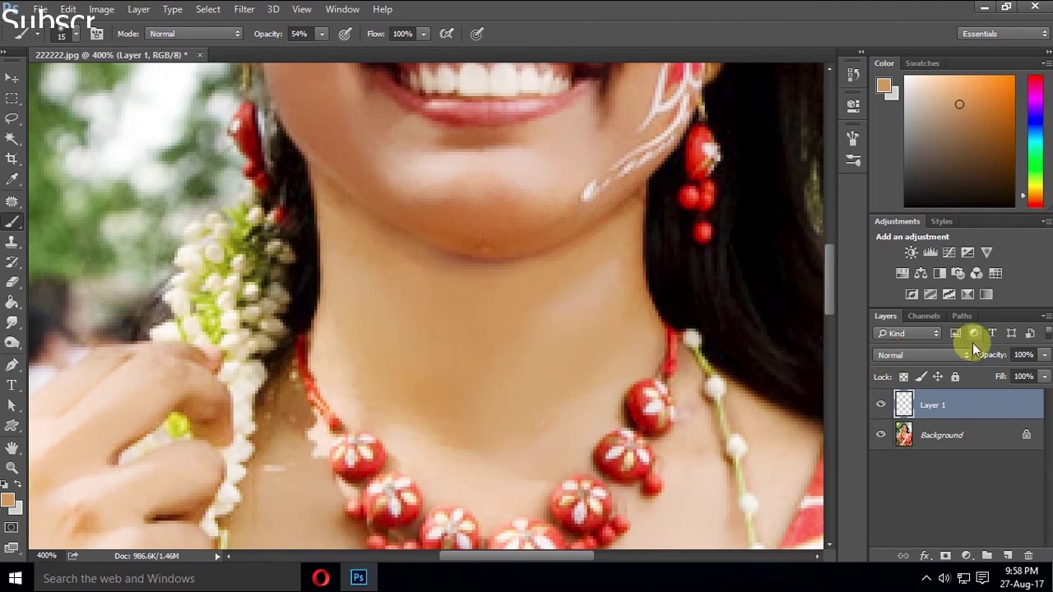
Fade the painted neck layer to 78% opacity and resample the neck skin colour
{"action": "left_click", "coordinate": [1043, 356]}
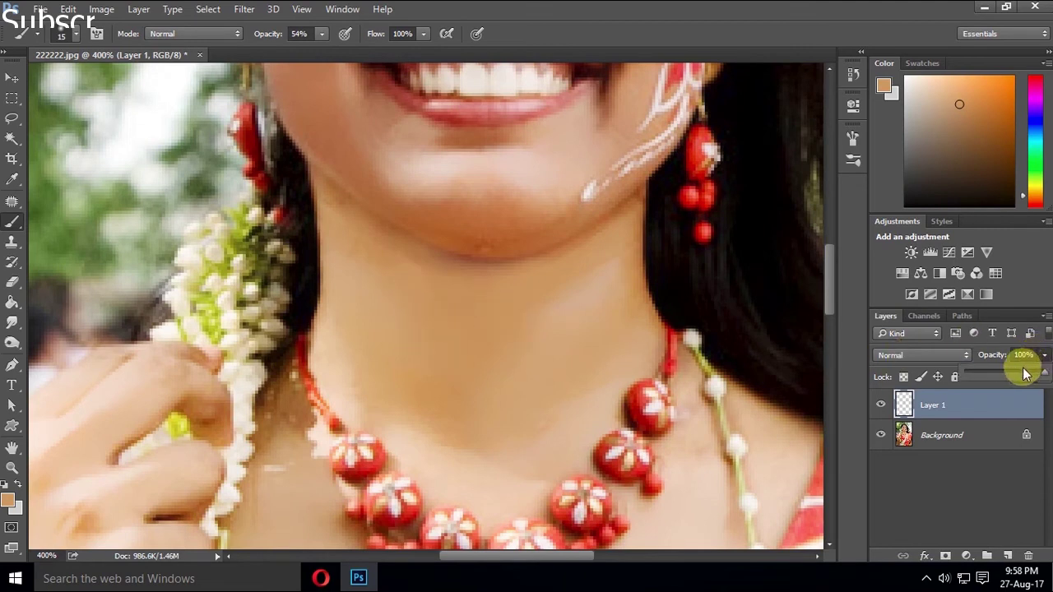
{"action": "left_click_drag", "start_coordinate": [1026, 374], "coordinate": [1020, 374]}
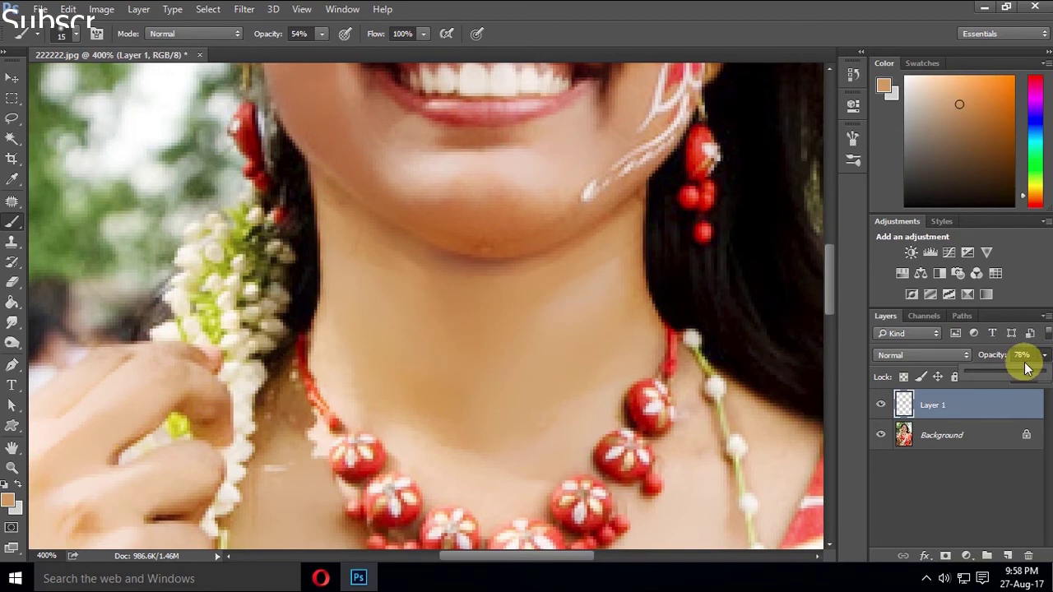
{"action": "key", "text": "ctrl+minus"}
{"action": "key", "text": "ctrl+minus"}
{"action": "key", "text": "ctrl+minus"}
{"action": "key", "text": "ctrl+minus"}
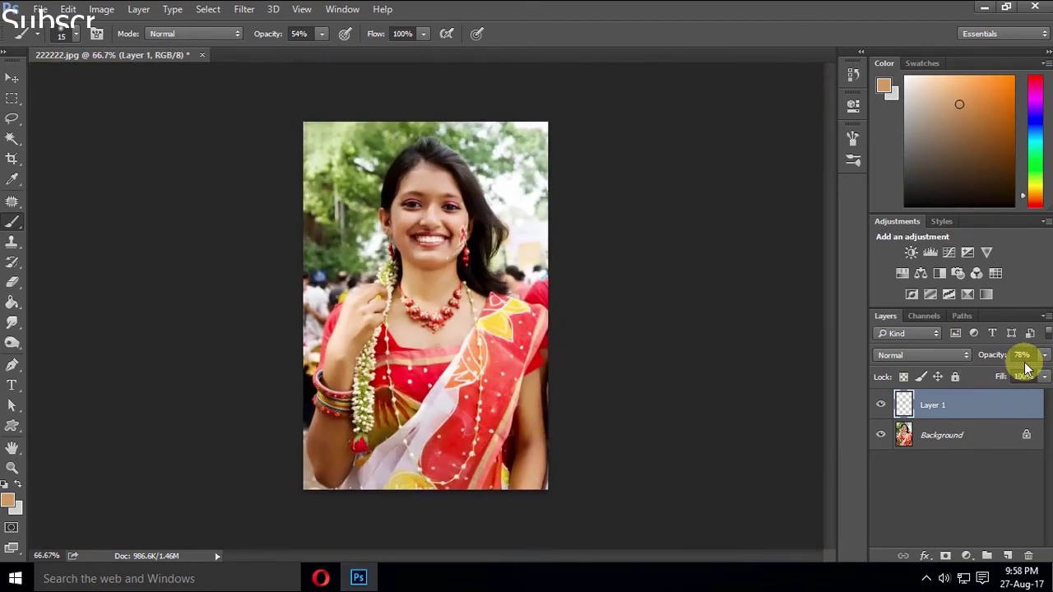
{"action": "key", "text": "ctrl+plus"}
{"action": "key", "text": "ctrl+plus"}
{"action": "key", "text": "ctrl+plus"}
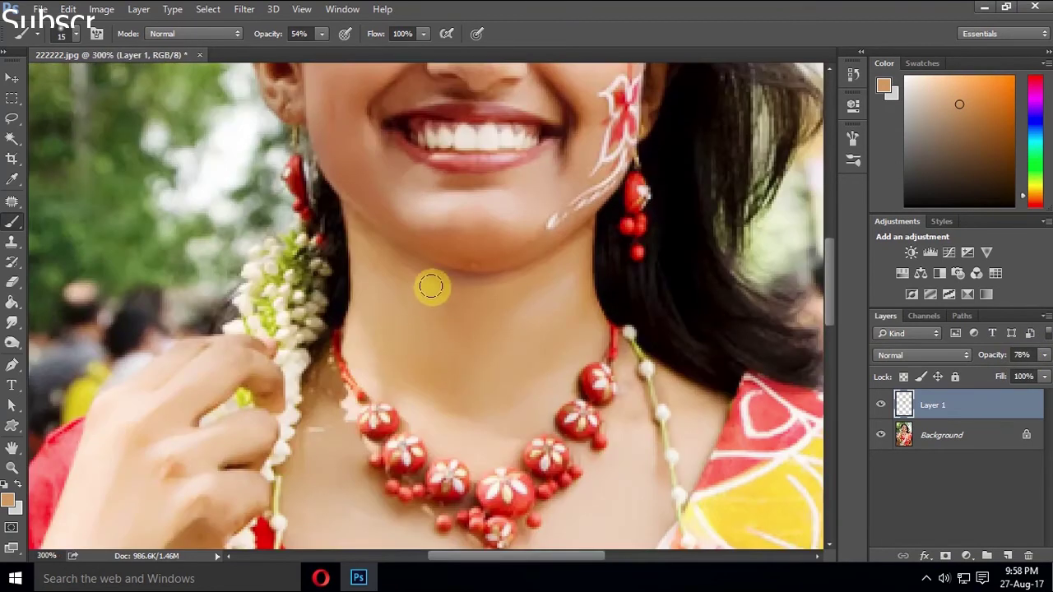
{"action": "left_click", "coordinate": [483, 279], "text": "alt"}
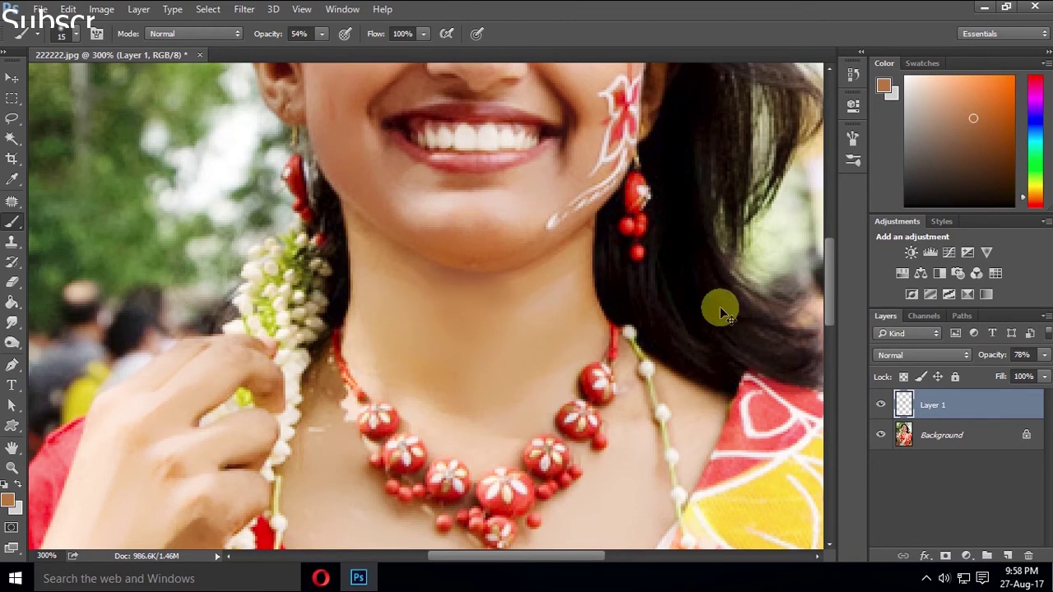
{"action": "key", "text": "ctrl+minus"}
{"action": "key", "text": "ctrl+minus"}
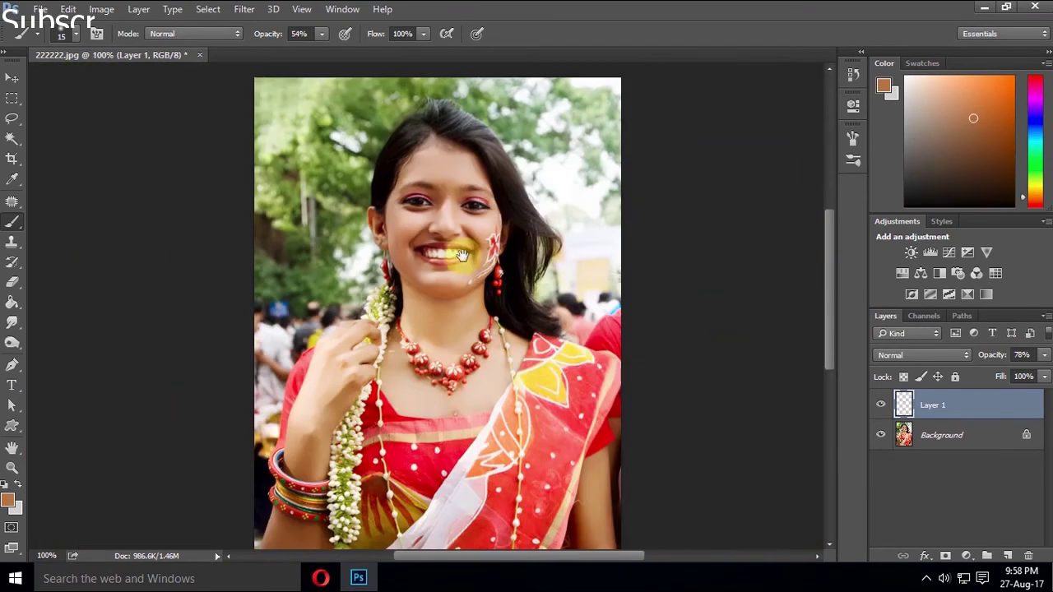
{"action": "left_click", "coordinate": [484, 344]}
{"action": "left_click", "coordinate": [486, 341]}
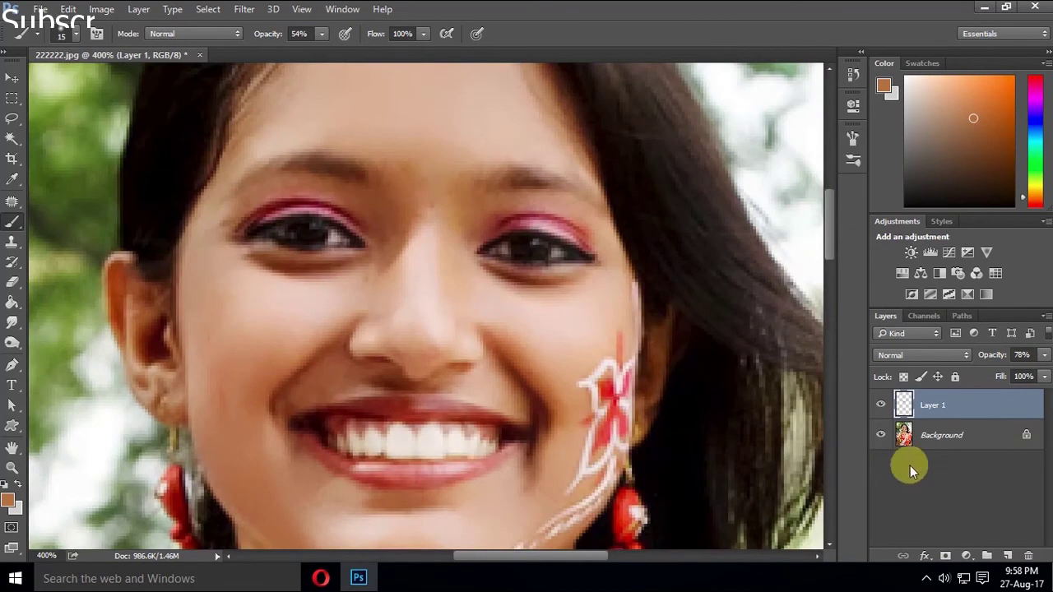
Add Layer 2 and paint sampled cheek skin tone over the cheek
{"action": "left_click", "coordinate": [1009, 557]}
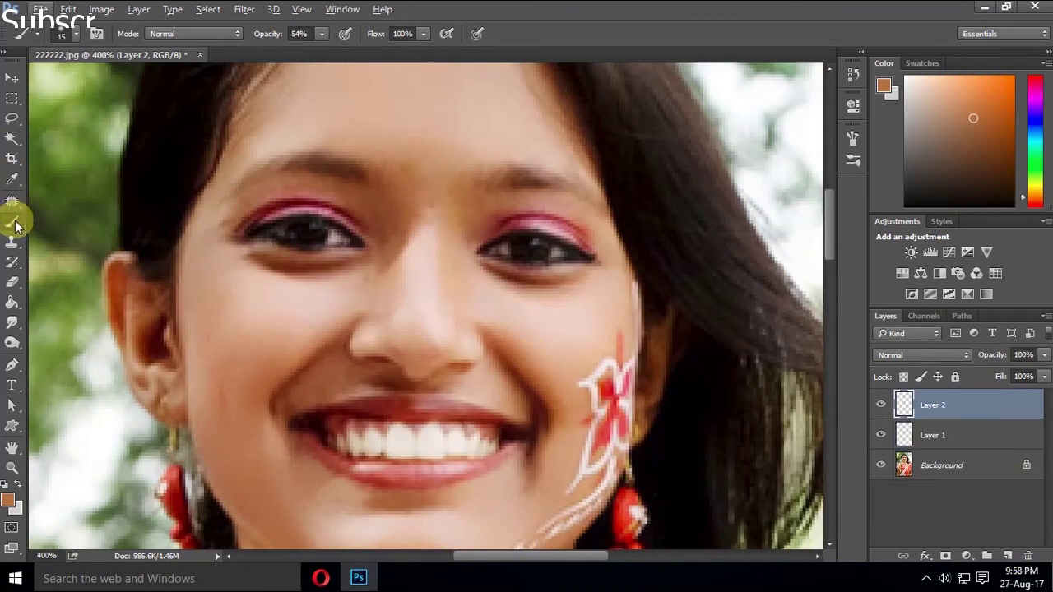
{"action": "left_click", "coordinate": [12, 179]}
{"action": "left_click", "coordinate": [543, 371]}
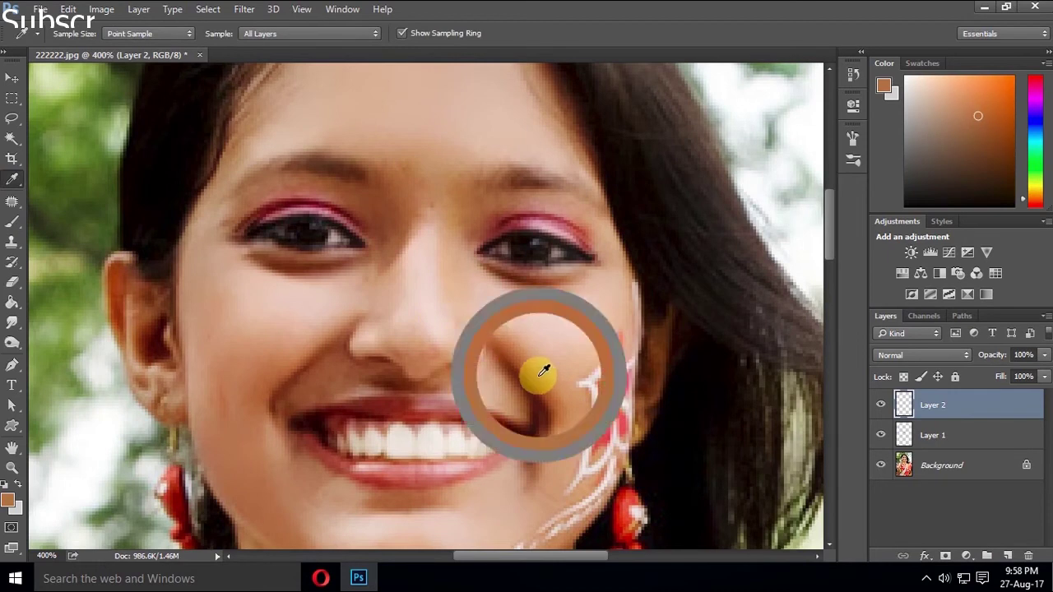
{"action": "left_click", "coordinate": [11, 221]}
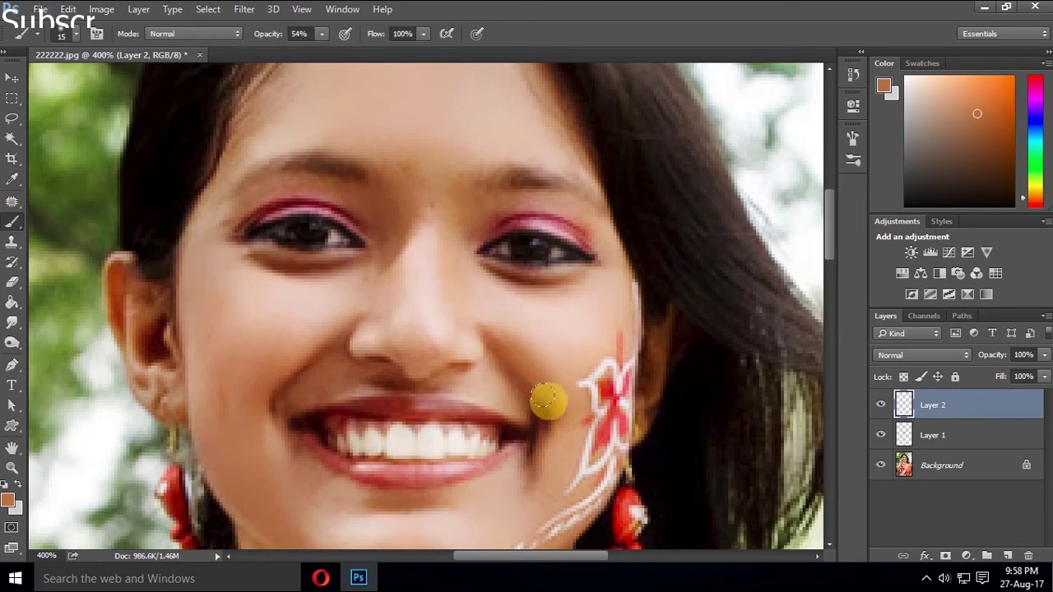
{"action": "left_click_drag", "start_coordinate": [506, 355], "coordinate": [548, 460]}
{"action": "scroll", "coordinate": [477, 381], "scroll_direction": "down", "scroll_amount": 3}
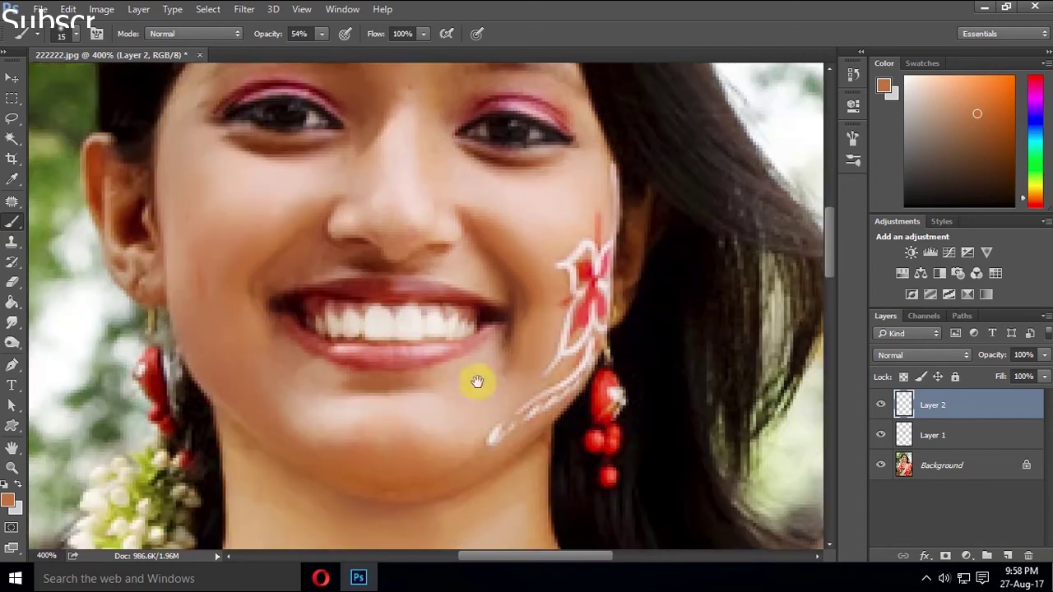
At 40% brush opacity, sample and apply skin tones around the brow, under the eyes, nose and cheeks
{"action": "left_click", "coordinate": [489, 393], "text": "alt"}
{"action": "left_click", "coordinate": [521, 301], "text": "alt"}
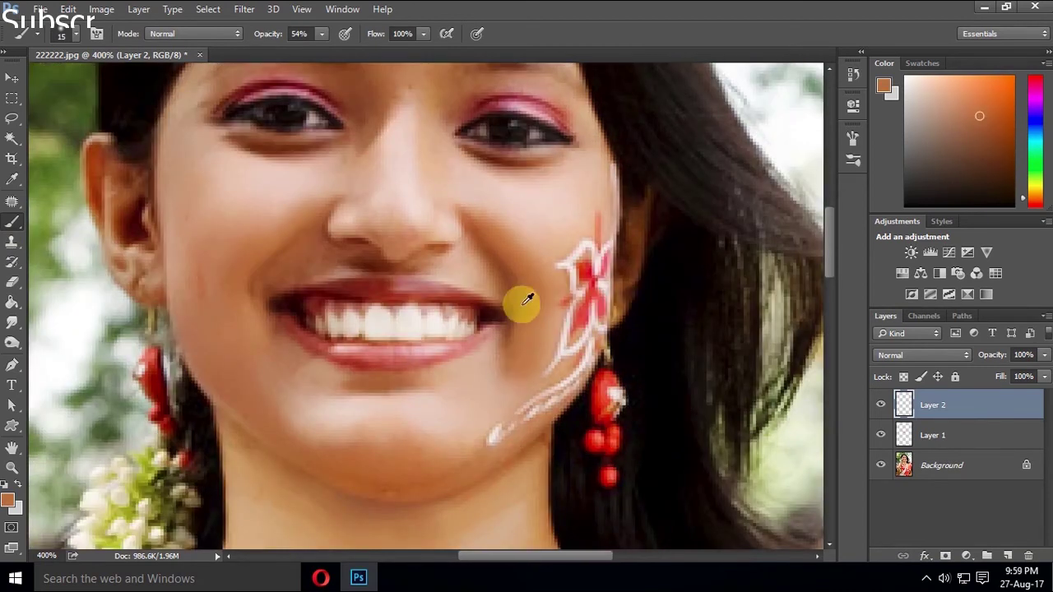
{"action": "left_click_drag", "start_coordinate": [322, 34], "coordinate": [311, 50]}
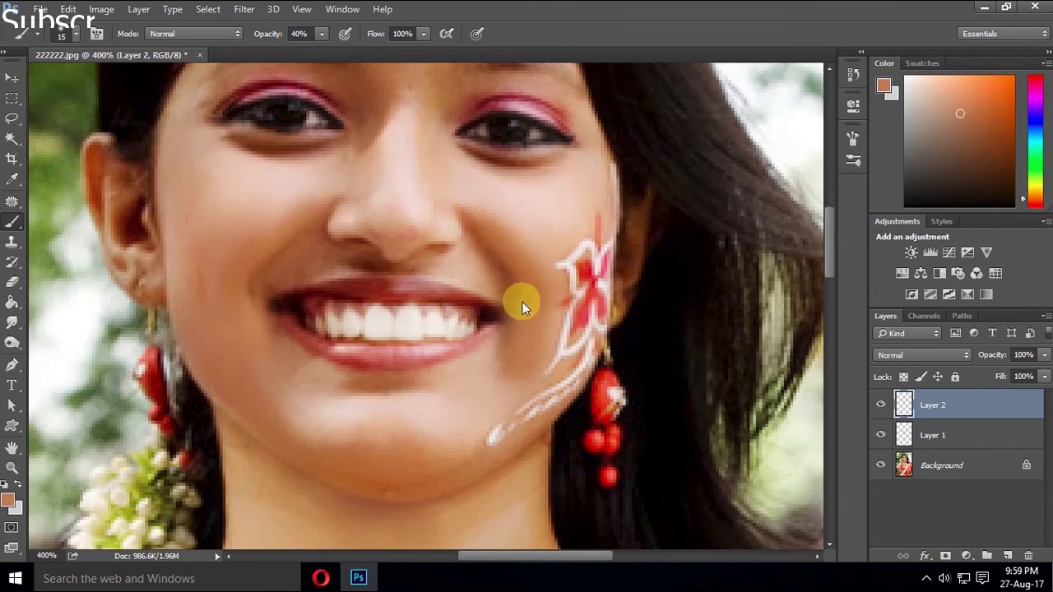
{"action": "scroll", "coordinate": [493, 338], "scroll_direction": "up", "scroll_amount": 5}
{"action": "left_click", "coordinate": [461, 284], "text": "alt"}
{"action": "left_click", "coordinate": [392, 343], "text": "alt"}
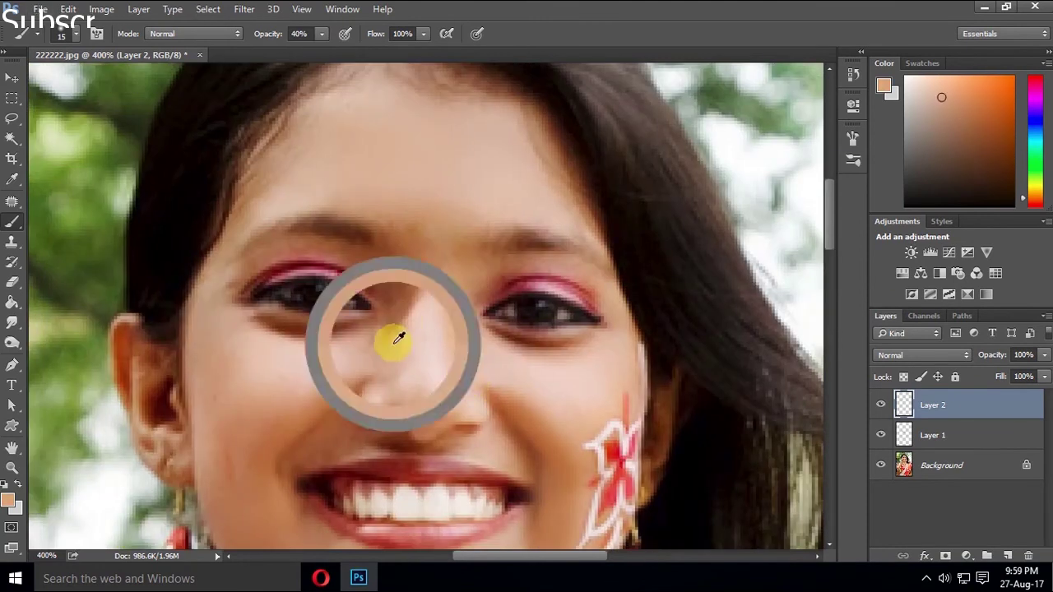
{"action": "left_click", "coordinate": [381, 277], "text": "alt"}
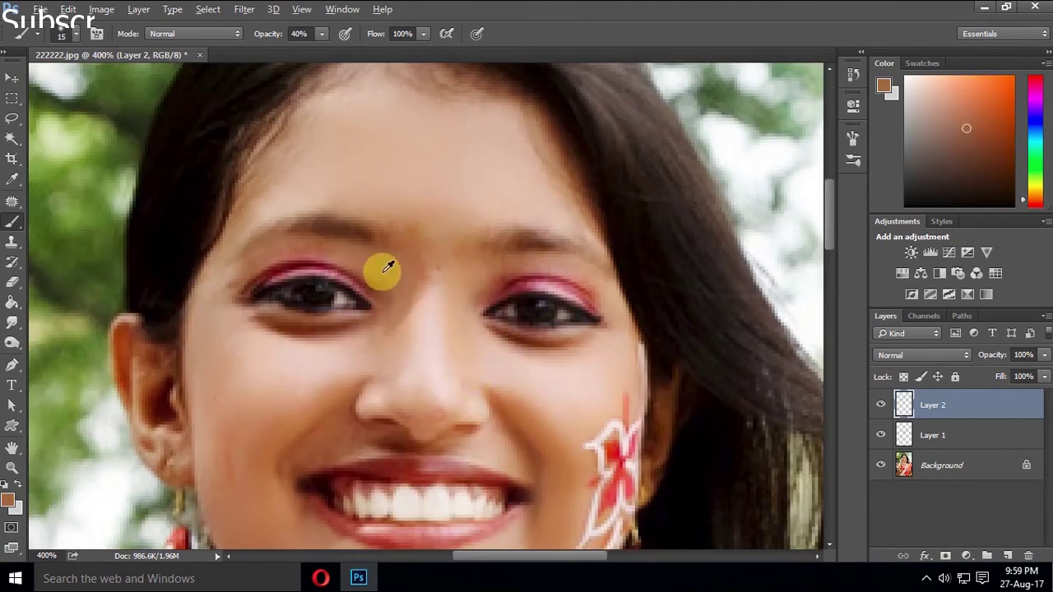
{"action": "scroll", "coordinate": [435, 345], "scroll_direction": "right", "scroll_amount": 5}
{"action": "left_click", "coordinate": [361, 337], "text": "alt"}
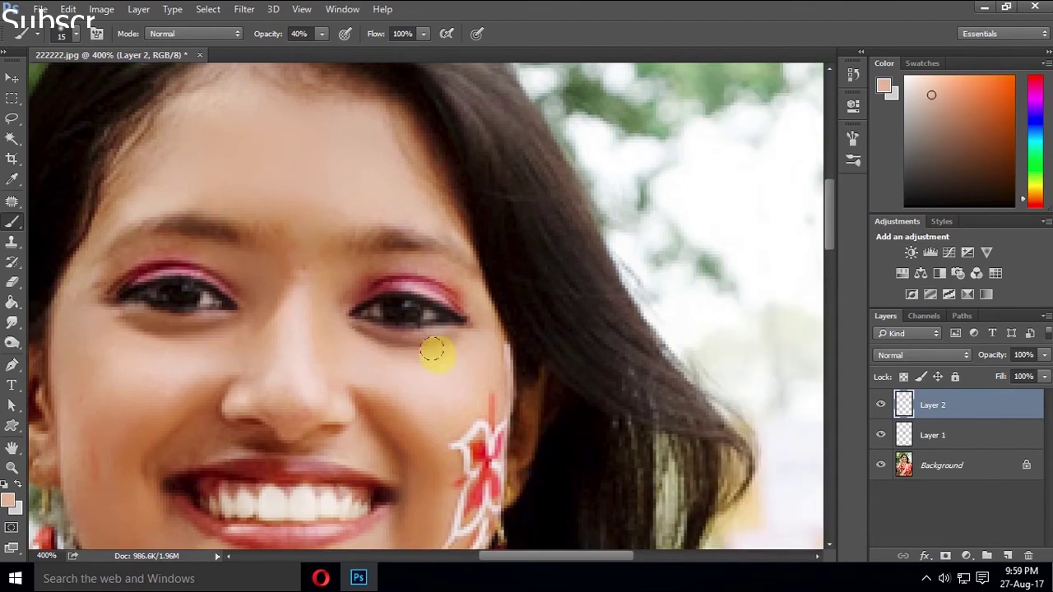
{"action": "scroll", "coordinate": [262, 377], "scroll_direction": "left", "scroll_amount": 5}
{"action": "left_click", "coordinate": [359, 333], "text": "alt"}
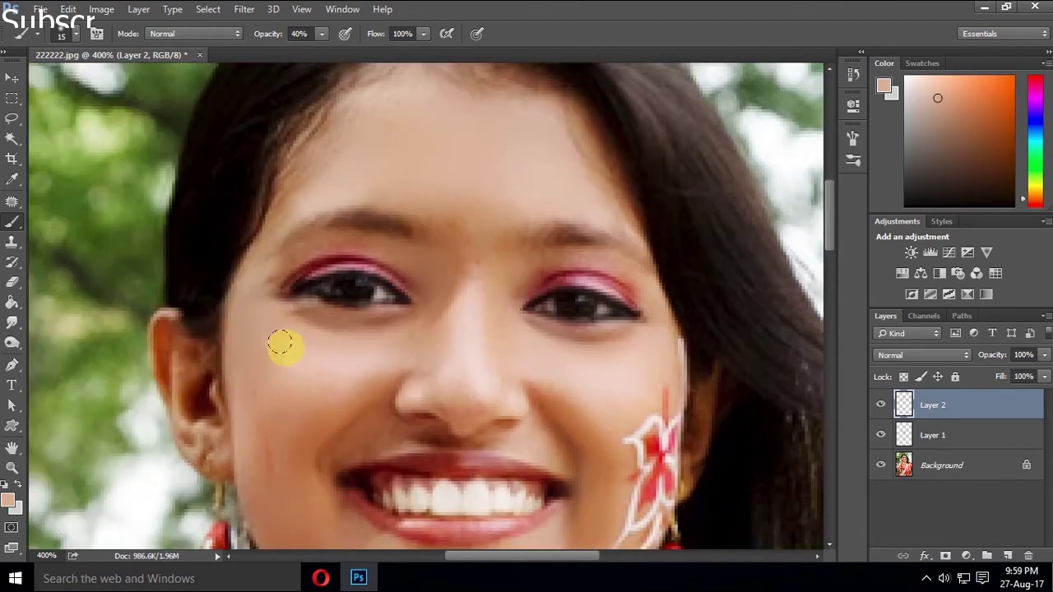
{"action": "scroll", "coordinate": [288, 352], "scroll_direction": "down", "scroll_amount": 2}
{"action": "scroll", "coordinate": [288, 352], "scroll_direction": "down", "scroll_amount": 2}
{"action": "scroll", "coordinate": [314, 355], "scroll_direction": "down", "scroll_amount": 1}
{"action": "scroll", "coordinate": [398, 286], "scroll_direction": "down", "scroll_amount": 1}
{"action": "scroll", "coordinate": [400, 288], "scroll_direction": "up", "scroll_amount": 2}
{"action": "scroll", "coordinate": [423, 336], "scroll_direction": "up", "scroll_amount": 1}
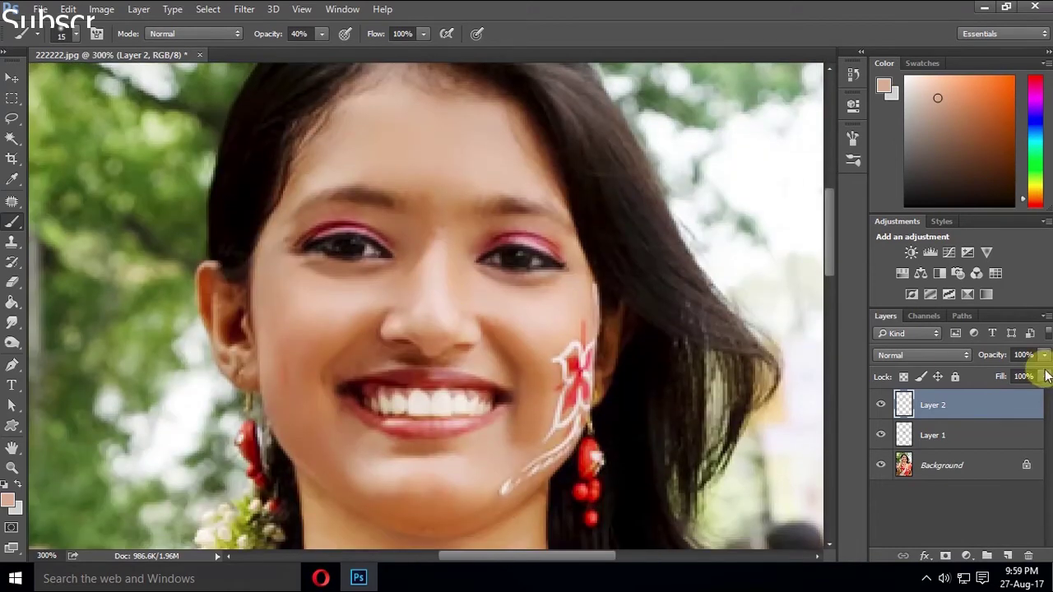
Compare Layer 2 on and off, then fade it to 40% opacity
{"action": "left_click", "coordinate": [880, 405]}
{"action": "left_click", "coordinate": [880, 405]}
{"action": "left_click", "coordinate": [879, 404]}
{"action": "left_click", "coordinate": [879, 405]}
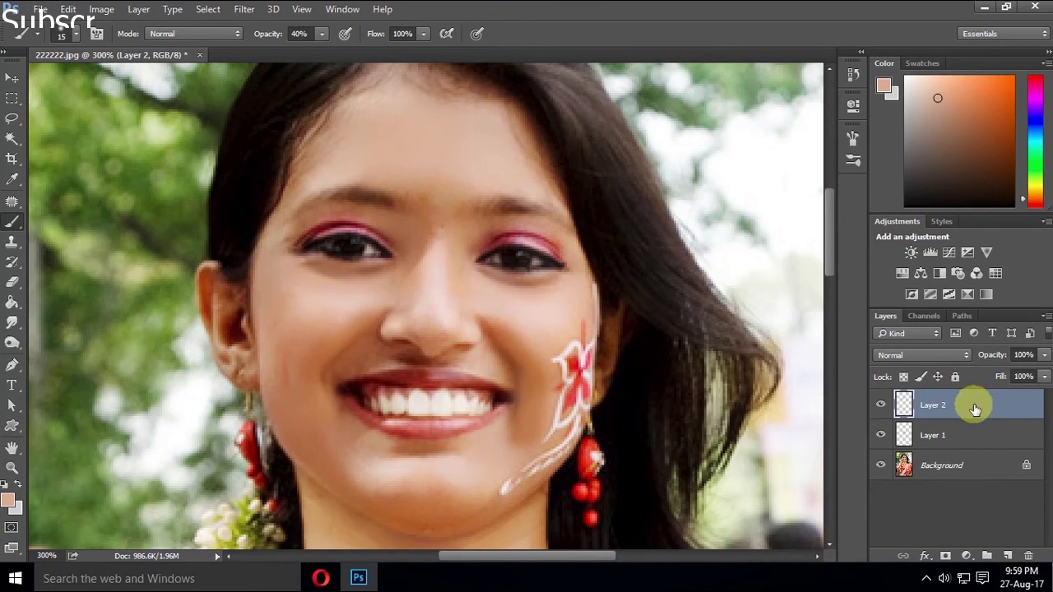
{"action": "left_click_drag", "start_coordinate": [1045, 355], "coordinate": [990, 376]}
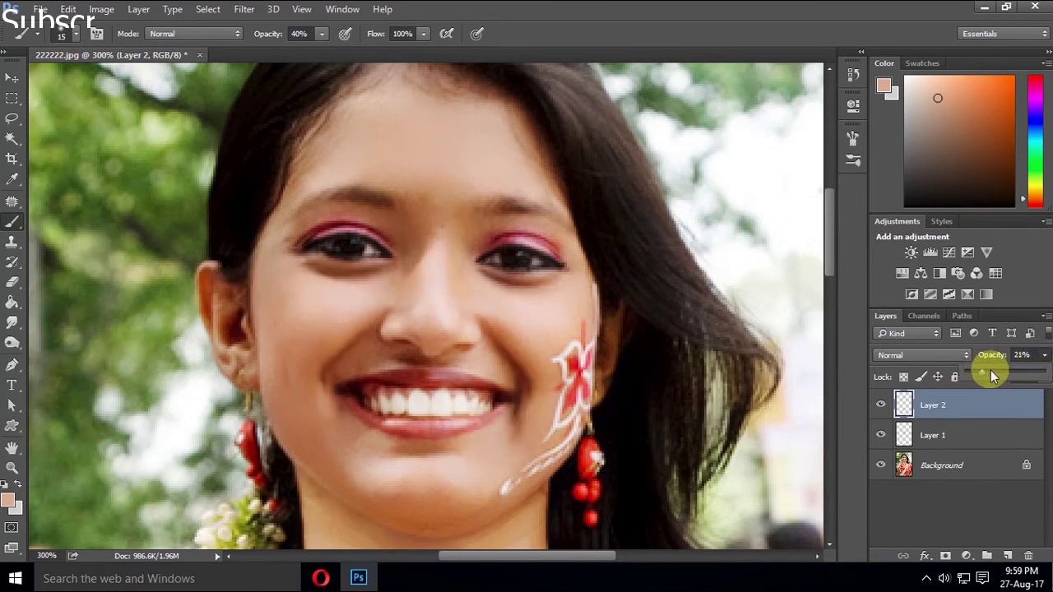
{"action": "key", "text": "ctrl+minus"}
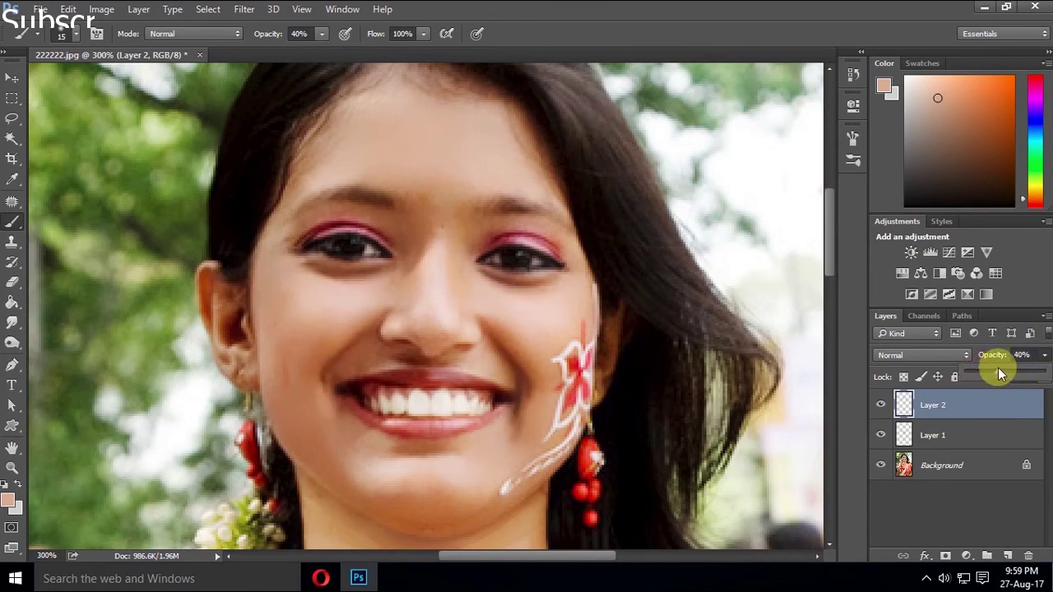
{"action": "key", "text": "ctrl+minus"}
{"action": "key", "text": "ctrl+minus"}
{"action": "key", "text": "ctrl+minus"}
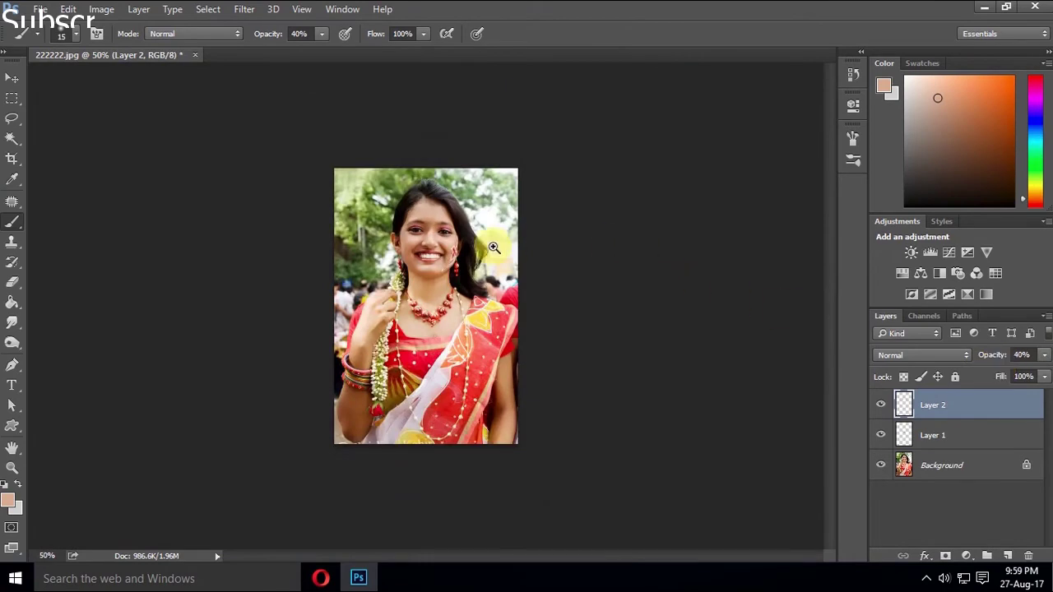
Toggle Layer 2 to compare before and after, then make Layer 1 visible again
{"action": "key", "text": "ctrl+plus"}
{"action": "left_click", "coordinate": [879, 406]}
{"action": "left_click", "coordinate": [878, 407]}
{"action": "left_click", "coordinate": [878, 406]}
{"action": "left_click", "coordinate": [879, 407]}
{"action": "left_click", "coordinate": [878, 406]}
{"action": "left_click", "coordinate": [878, 406]}
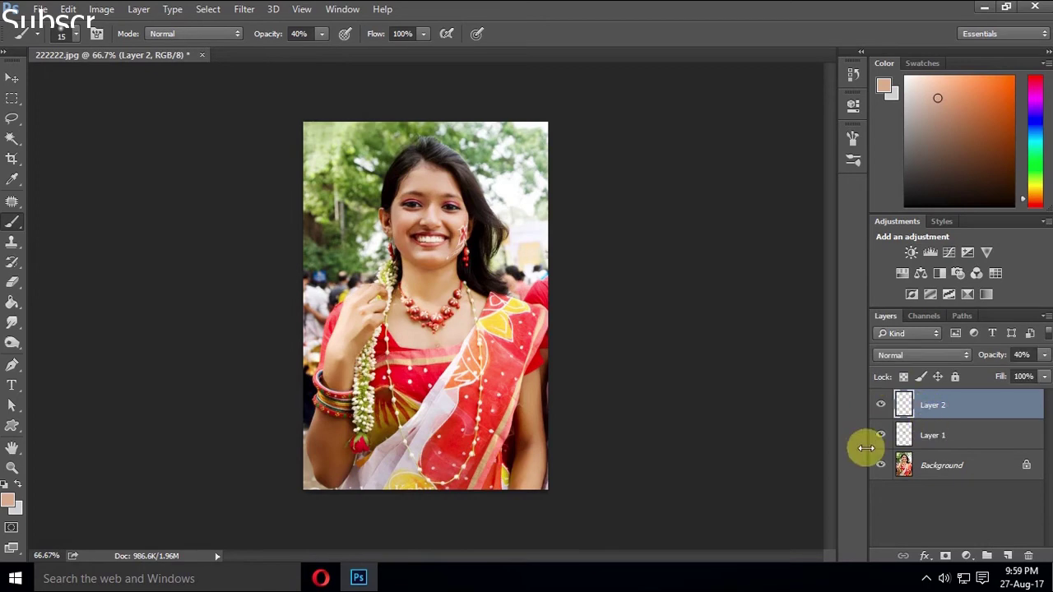
{"action": "left_click", "coordinate": [875, 438]}
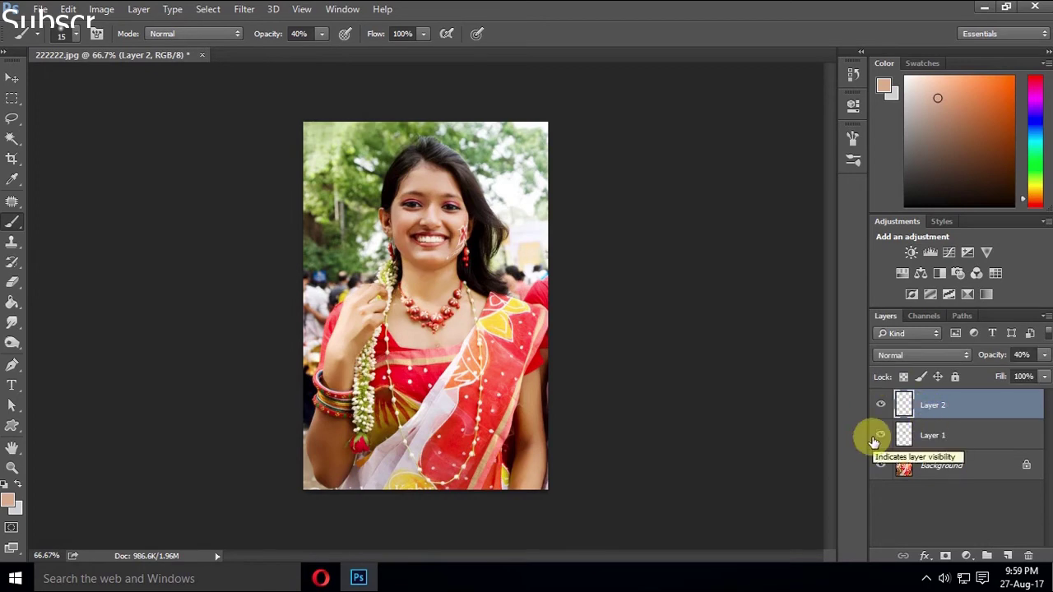
Select Layer 2, Layer 1 and the Background and merge them into one layer
{"action": "left_click", "coordinate": [938, 435], "text": "ctrl"}
{"action": "left_click", "coordinate": [947, 465], "text": "ctrl"}
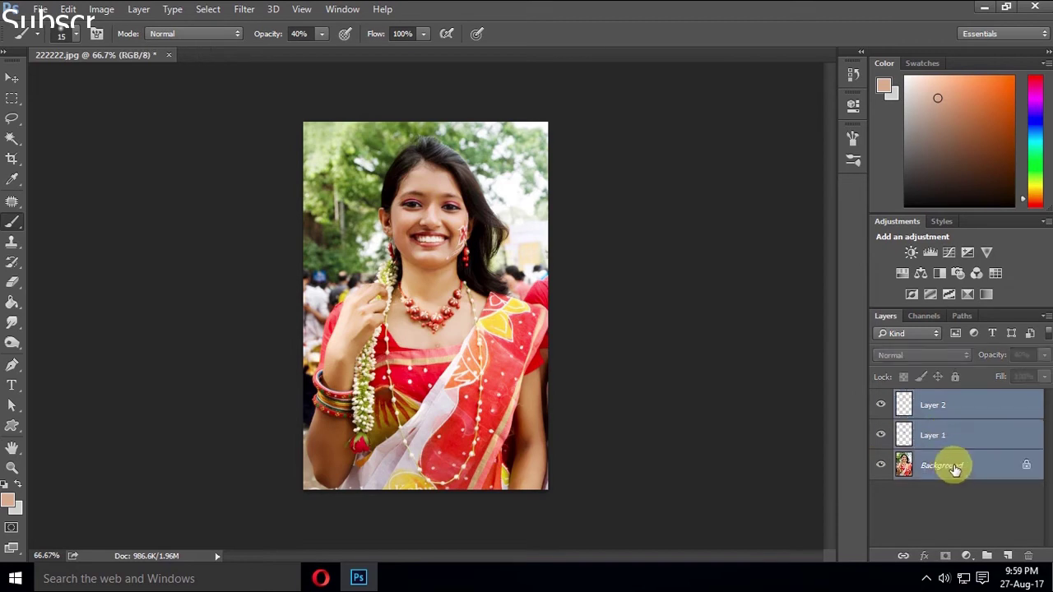
{"action": "right_click", "coordinate": [918, 411]}
{"action": "left_click", "coordinate": [958, 387]}
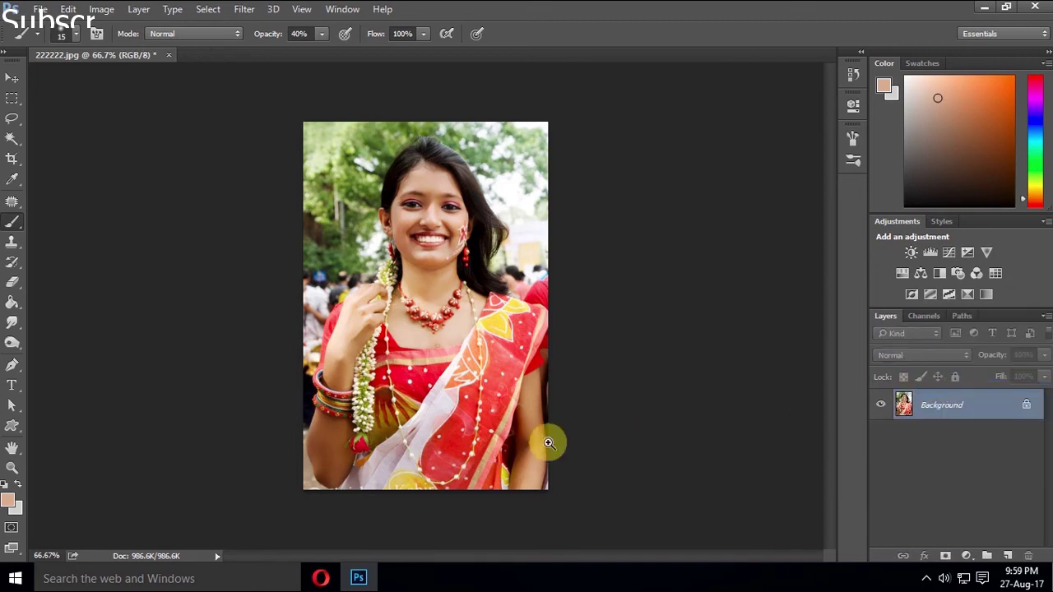
{"action": "scroll", "coordinate": [393, 439], "scroll_direction": "up", "scroll_amount": 1}
Select both arms with the Magic Wand and feather the selection edge
{"action": "left_click_drag", "start_coordinate": [334, 453], "coordinate": [347, 395]}
{"action": "left_click", "coordinate": [9, 159]}
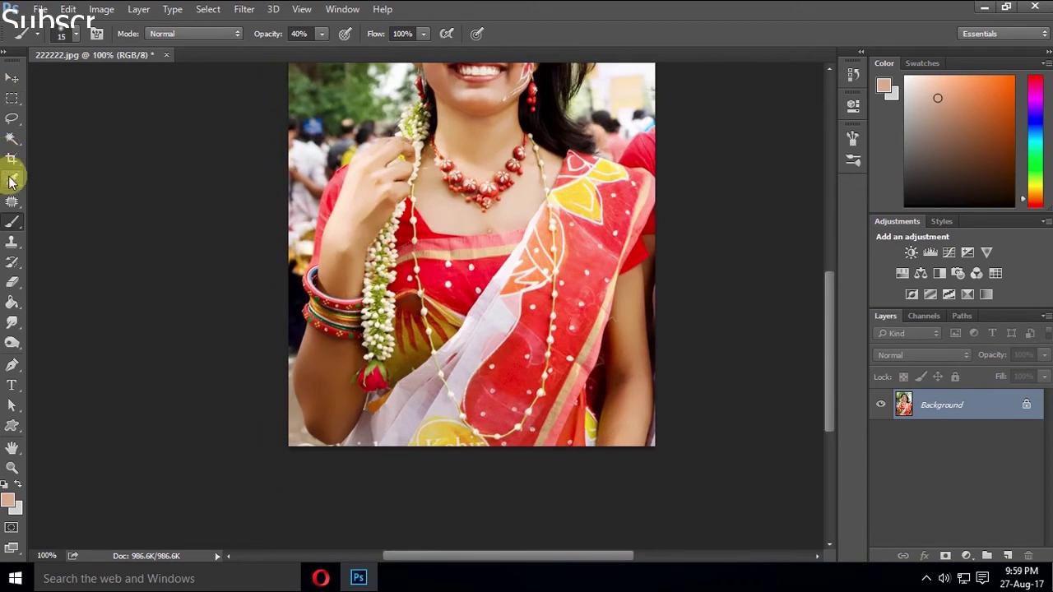
{"action": "left_click", "coordinate": [307, 364]}
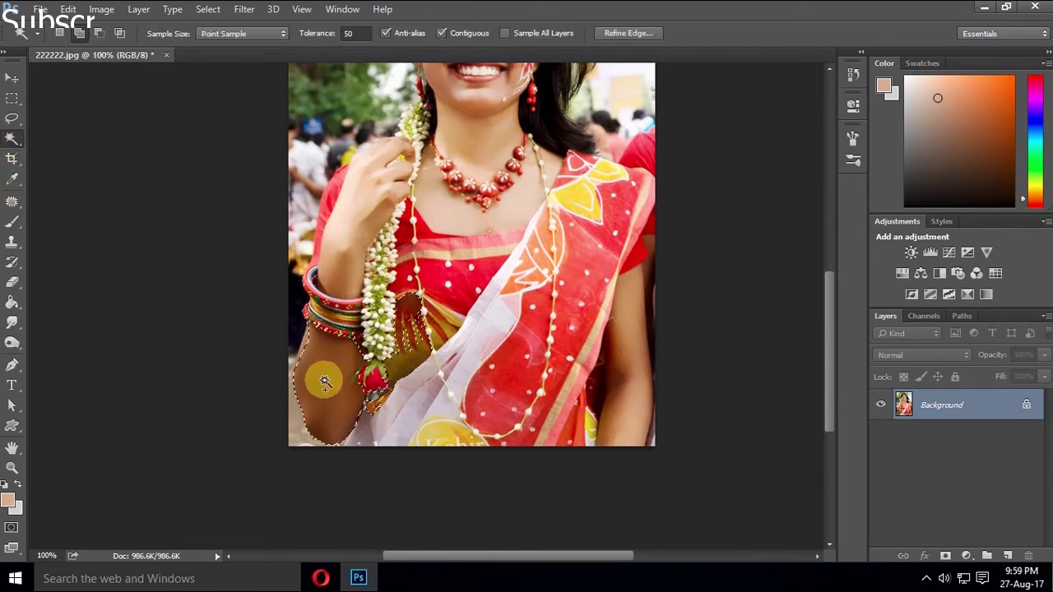
{"action": "left_click", "coordinate": [623, 376]}
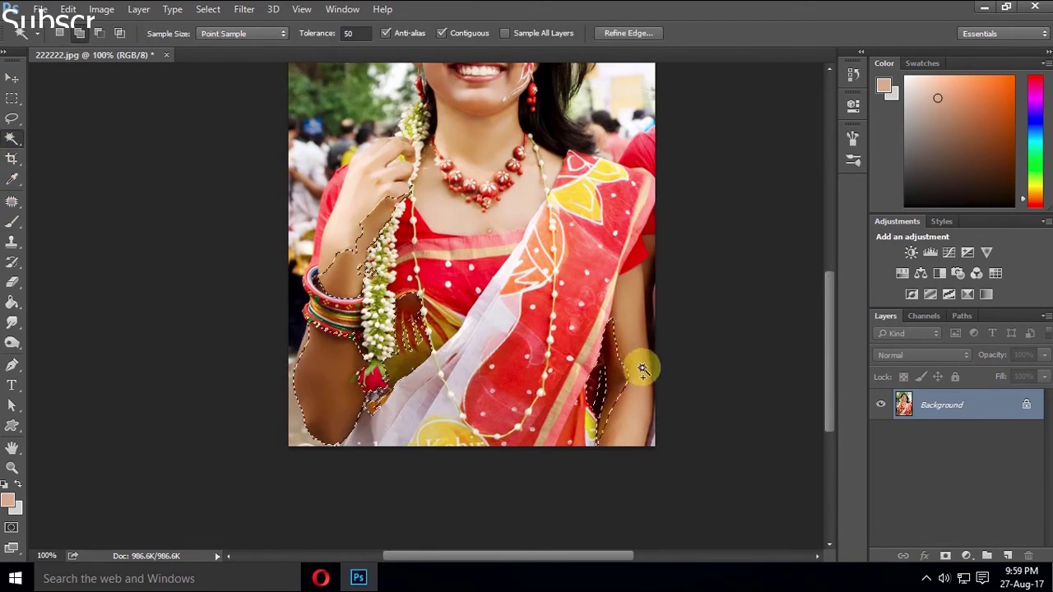
{"action": "key", "text": "shift+F6"}
{"action": "key", "text": "Return"}
Brighten the selected arms with an upward Curves adjustment, then deselect
{"action": "key", "text": "ctrl+m"}
{"action": "left_click_drag", "start_coordinate": [688, 258], "coordinate": [677, 245]}
{"action": "key", "text": "Return"}
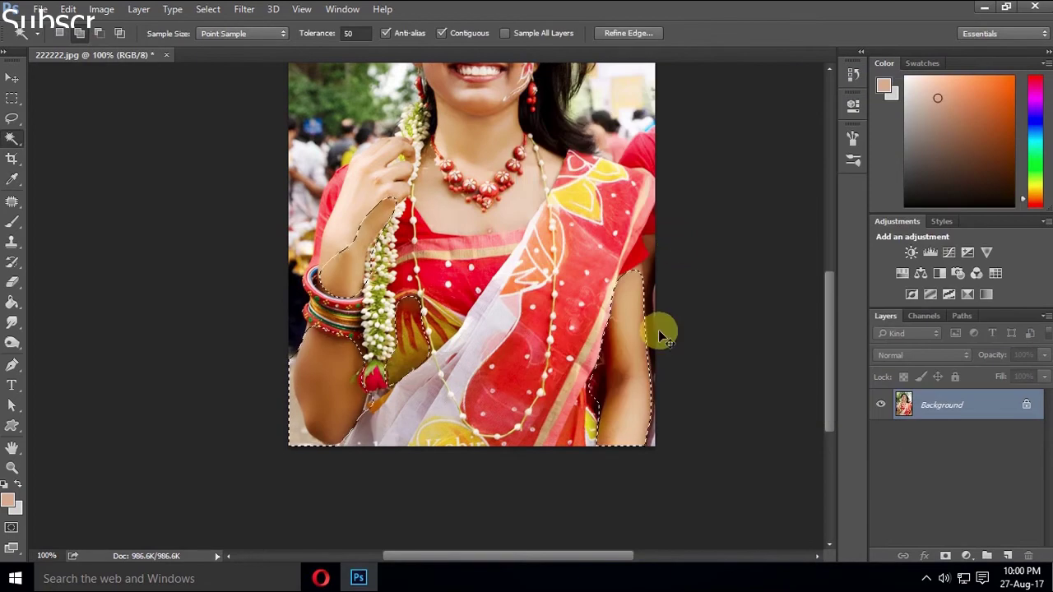
{"action": "key", "text": "ctrl+d"}
{"action": "key", "text": "ctrl+plus"}
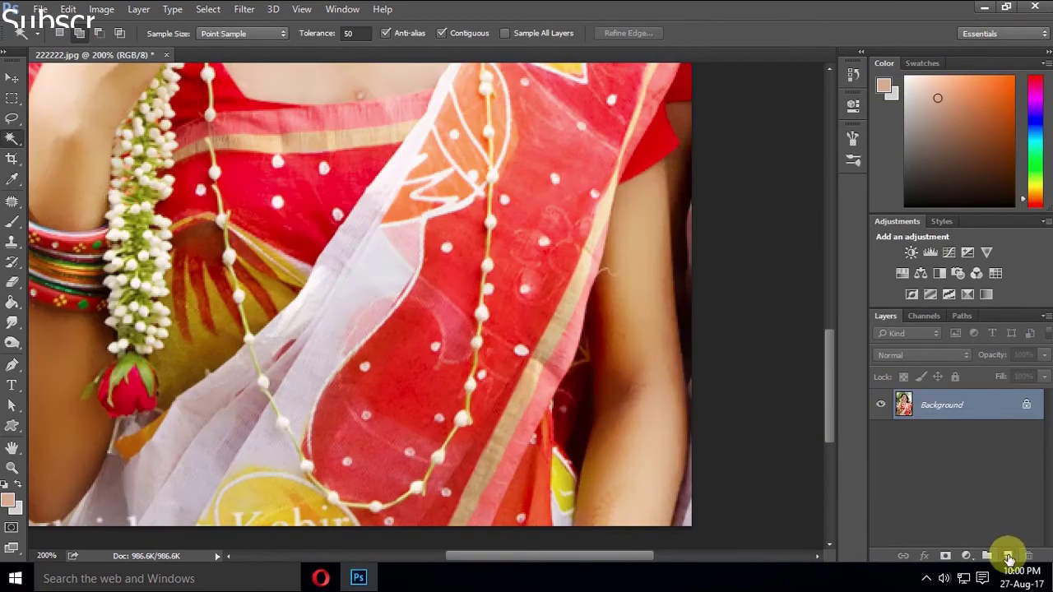
On a new layer, paint sampled arm skin tone down the arm with a size-35 brush
{"action": "left_click", "coordinate": [1007, 555]}
{"action": "key", "text": "i"}
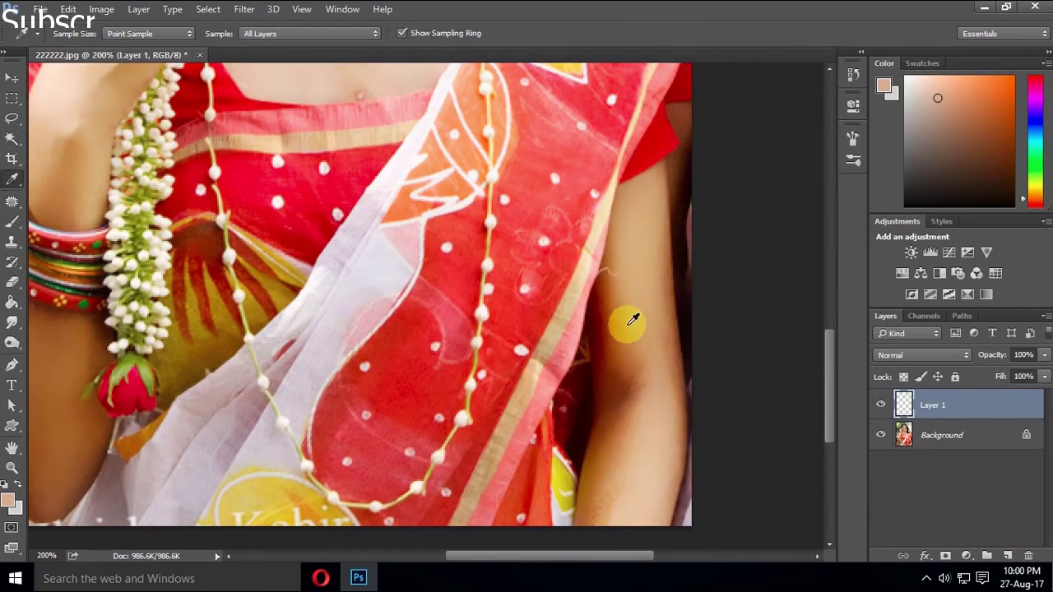
{"action": "left_click", "coordinate": [629, 312]}
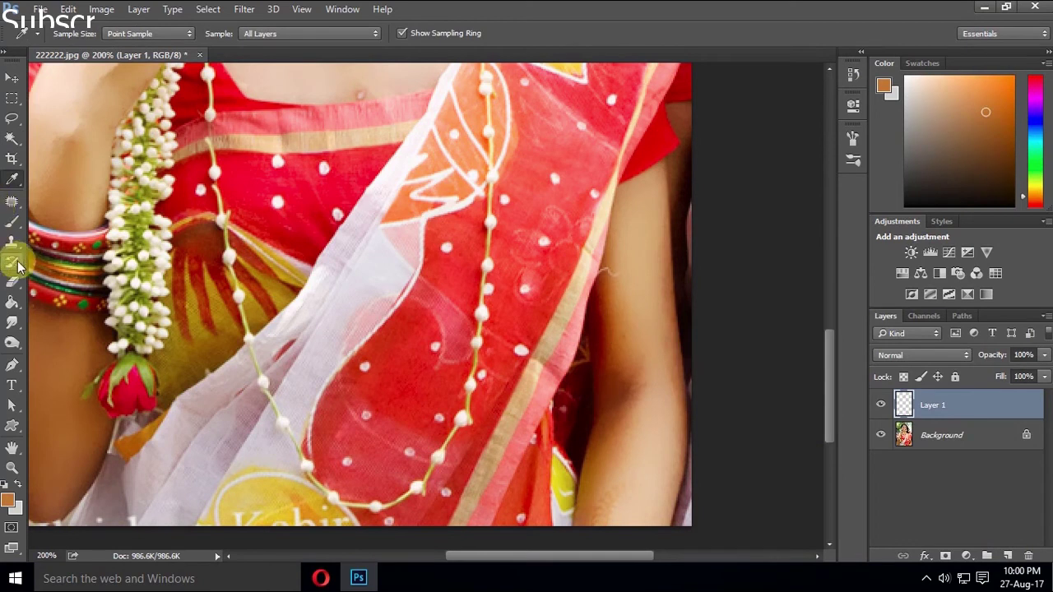
{"action": "left_click", "coordinate": [12, 220]}
{"action": "key", "text": "bracketright"}
{"action": "key", "text": "bracketright"}
{"action": "key", "text": "bracketright"}
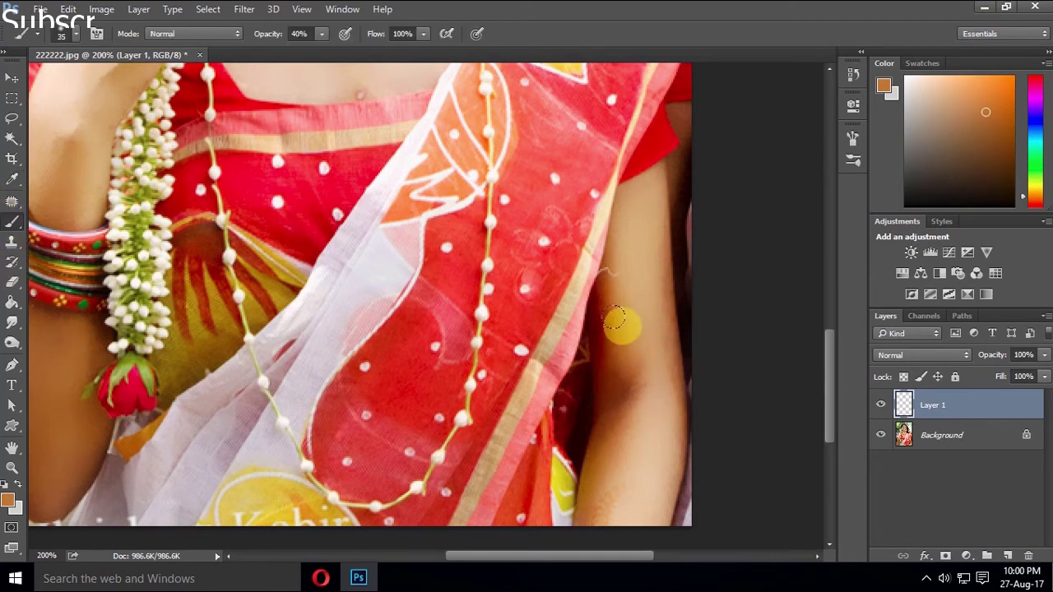
{"action": "mouse_move", "coordinate": [605, 293]}
{"action": "left_mouse_down"}
{"action": "mouse_move", "coordinate": [622, 334]}
{"action": "mouse_move", "coordinate": [628, 428]}
{"action": "mouse_move", "coordinate": [604, 447]}
{"action": "mouse_move", "coordinate": [616, 305]}
{"action": "mouse_move", "coordinate": [606, 513]}
{"action": "left_mouse_up"}
{"action": "mouse_move", "coordinate": [658, 415]}
{"action": "left_mouse_down"}
{"action": "mouse_move", "coordinate": [686, 386]}
{"action": "mouse_move", "coordinate": [597, 437]}
{"action": "left_mouse_up"}
Sample lighter skin tones near the upper arm and hand and paint them over the arm
{"action": "scroll", "coordinate": [430, 360], "scroll_direction": "up", "scroll_amount": 3}
{"action": "left_click_drag", "start_coordinate": [453, 357], "coordinate": [446, 266]}
{"action": "left_click", "coordinate": [440, 276], "text": "alt"}
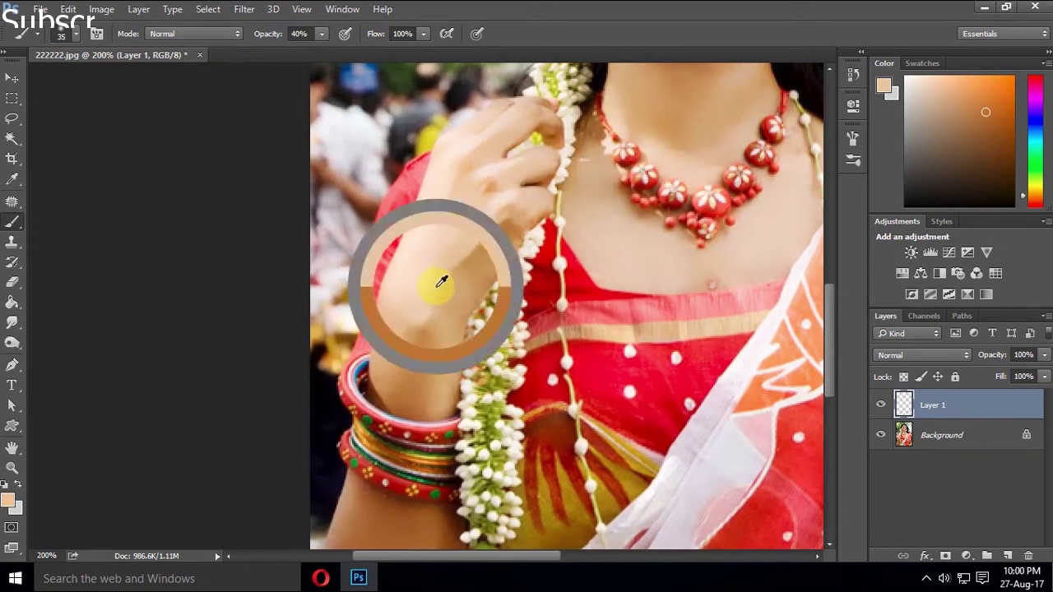
{"action": "left_click", "coordinate": [428, 304], "text": "alt"}
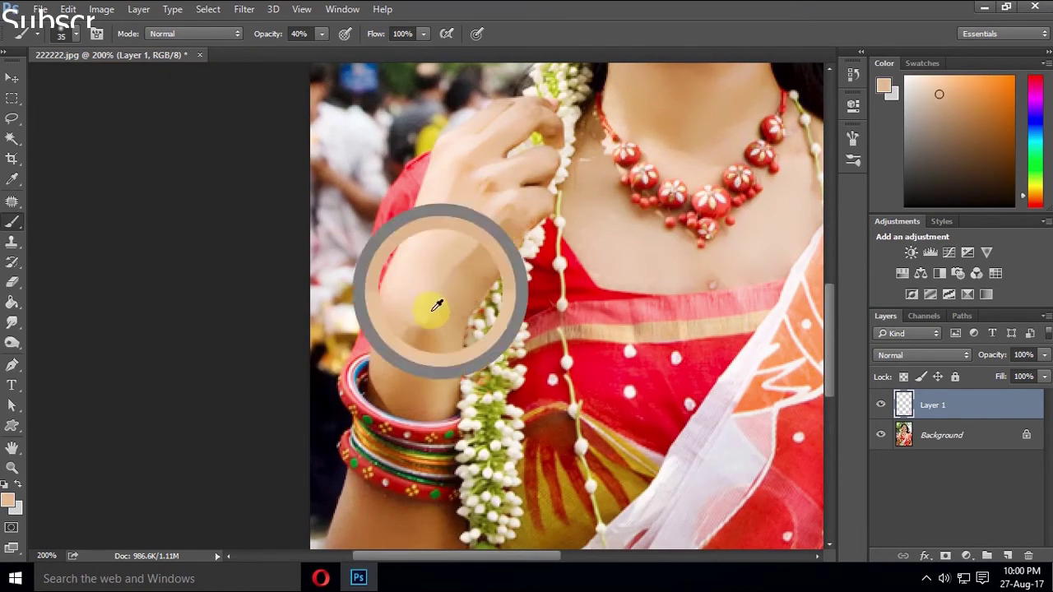
{"action": "left_click", "coordinate": [450, 222], "text": "alt"}
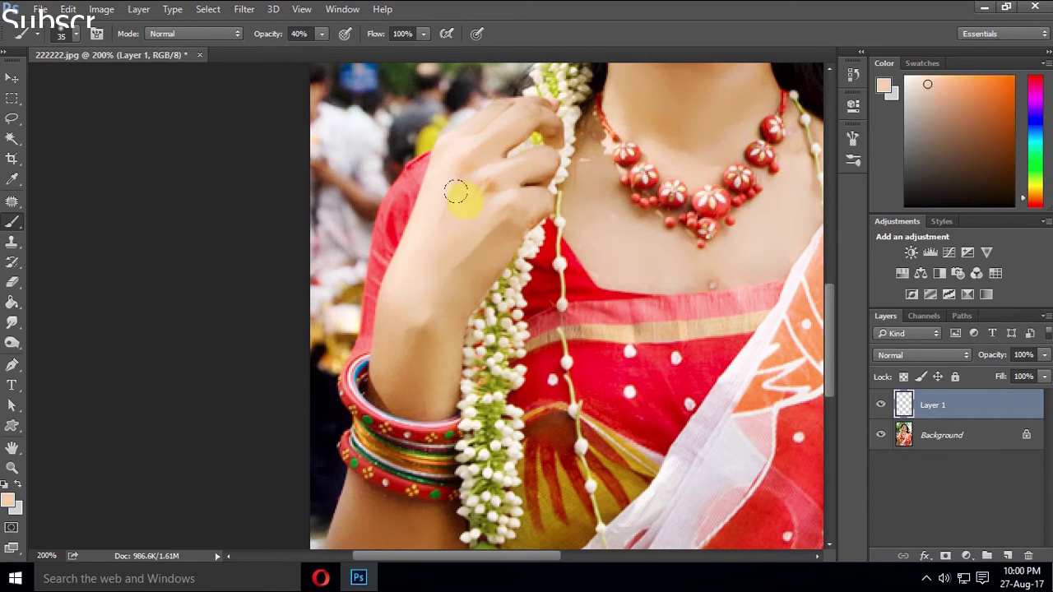
{"action": "left_click_drag", "start_coordinate": [639, 290], "coordinate": [272, 319]}
{"action": "left_click_drag", "start_coordinate": [552, 442], "coordinate": [527, 278]}
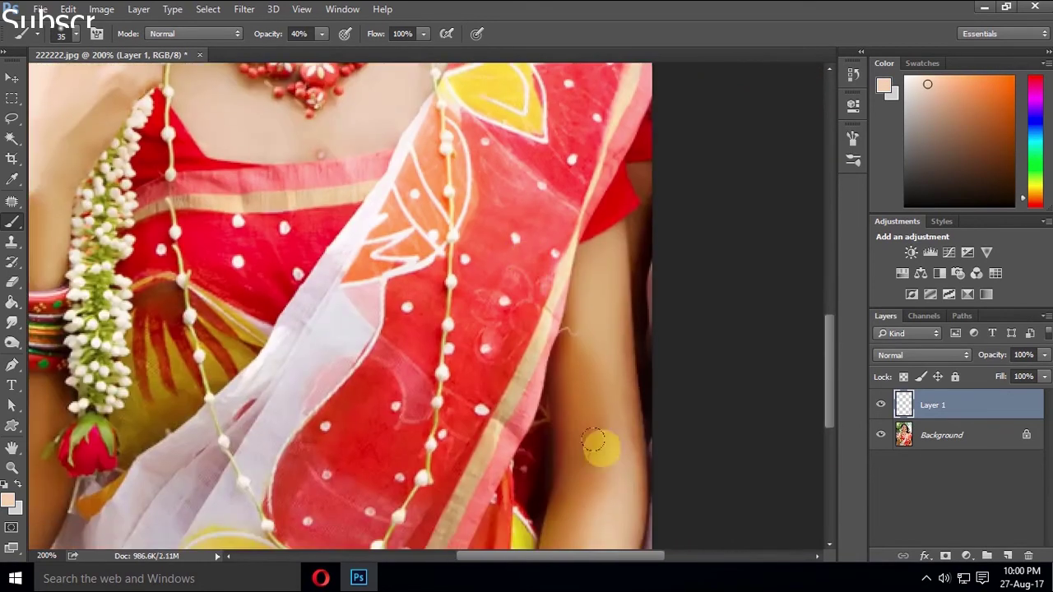
{"action": "left_click_drag", "start_coordinate": [594, 488], "coordinate": [609, 308]}
{"action": "key", "text": "ctrl+0"}
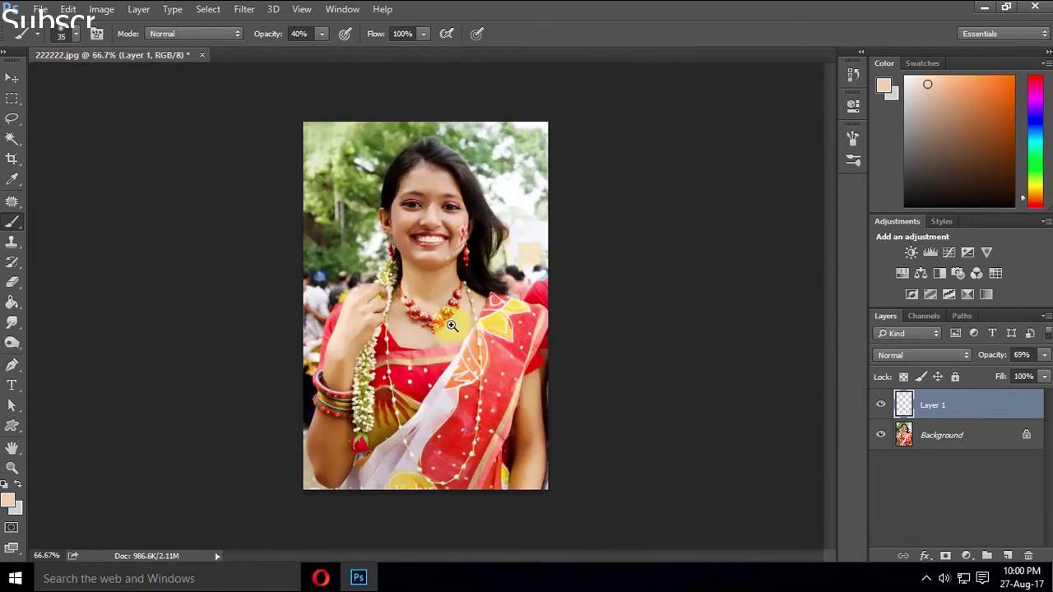
Compare Layer 1 on and off, then merge it with the Background
{"action": "left_click", "coordinate": [880, 407]}
{"action": "left_click", "coordinate": [880, 407]}
{"action": "left_click", "coordinate": [880, 407]}
{"action": "left_click", "coordinate": [879, 407]}
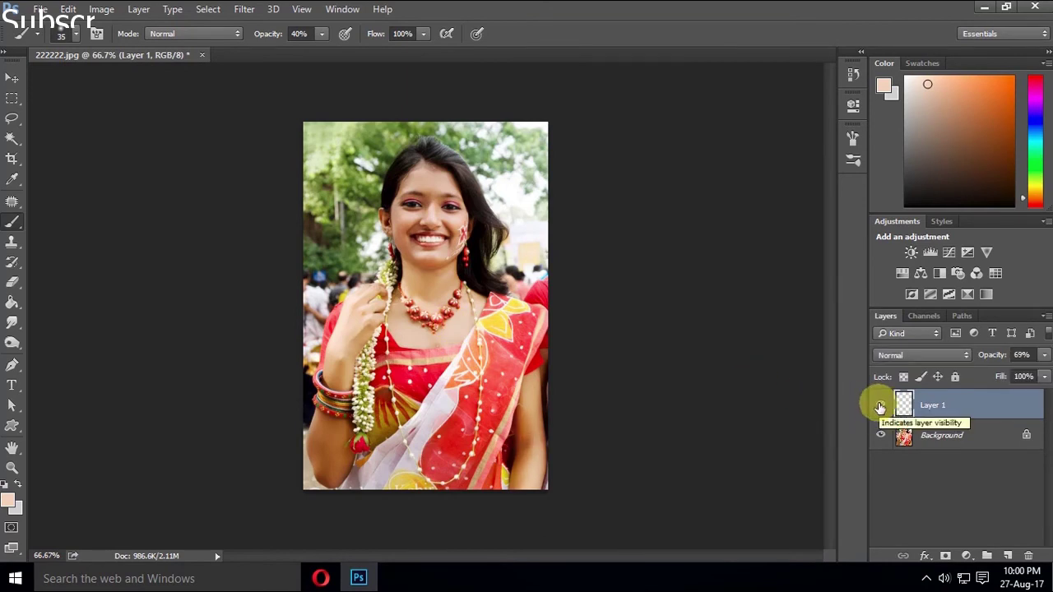
{"action": "left_click", "coordinate": [976, 434], "text": "shift"}
{"action": "right_click", "coordinate": [976, 435]}
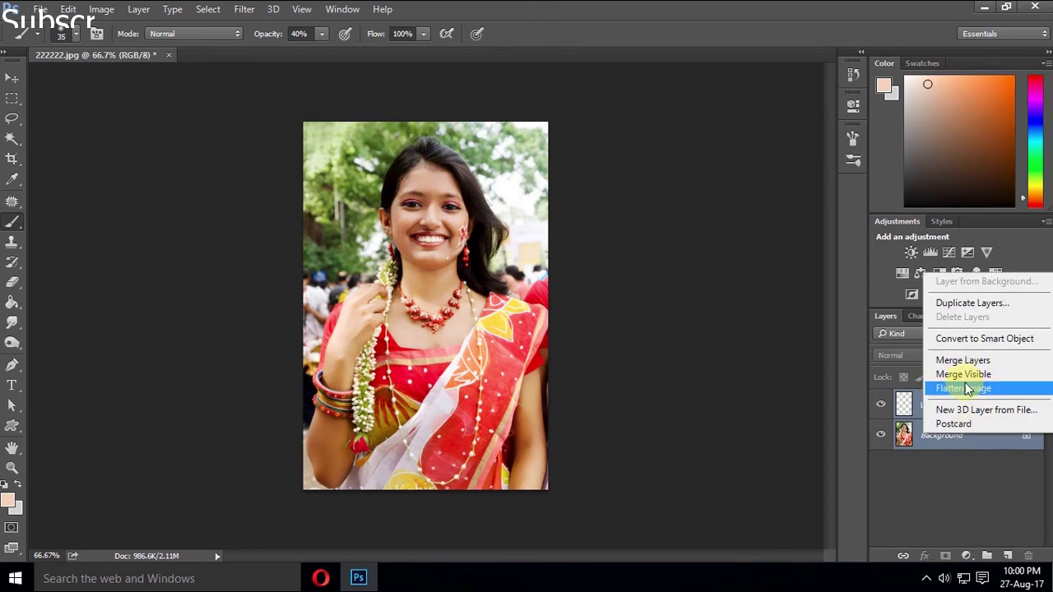
{"action": "left_click", "coordinate": [962, 361]}
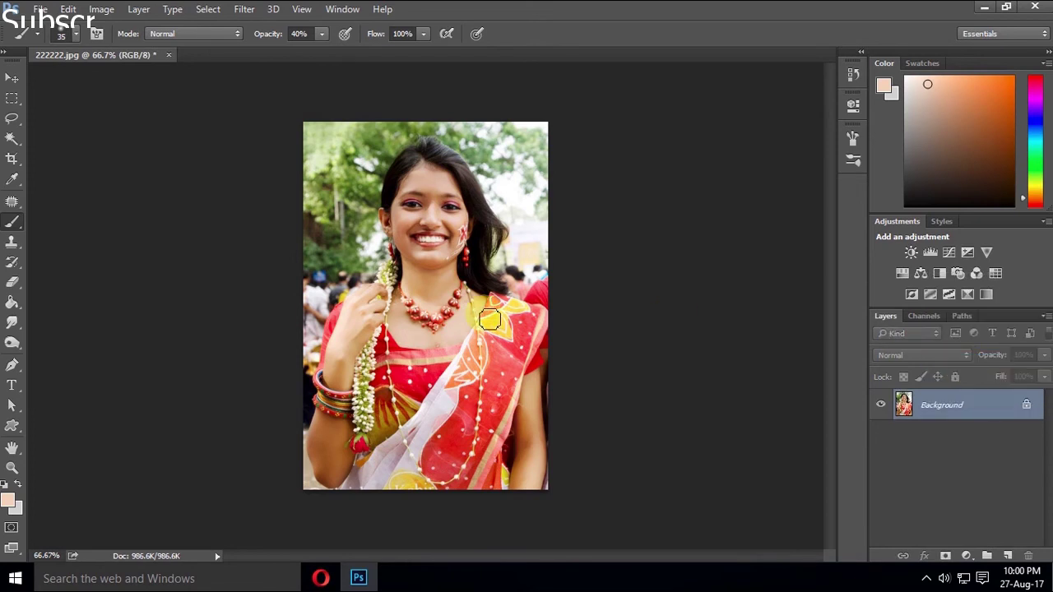
Zoom in closely on the woman's face
{"action": "left_click", "coordinate": [457, 261]}
{"action": "left_click", "coordinate": [435, 239]}
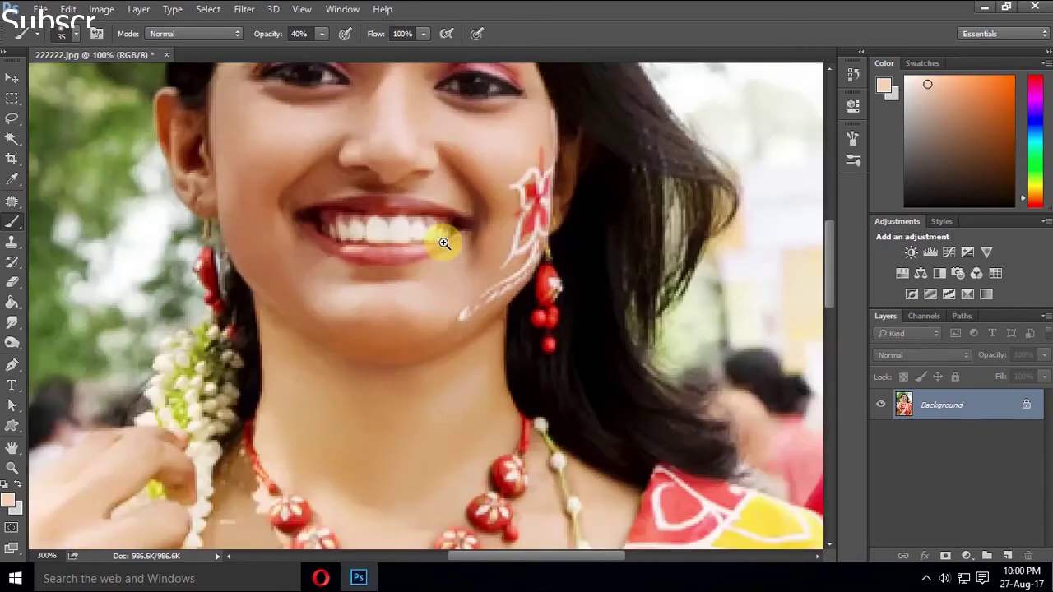
{"action": "left_click", "coordinate": [441, 238]}
{"action": "scroll", "coordinate": [411, 331], "scroll_direction": "up", "scroll_amount": 2}
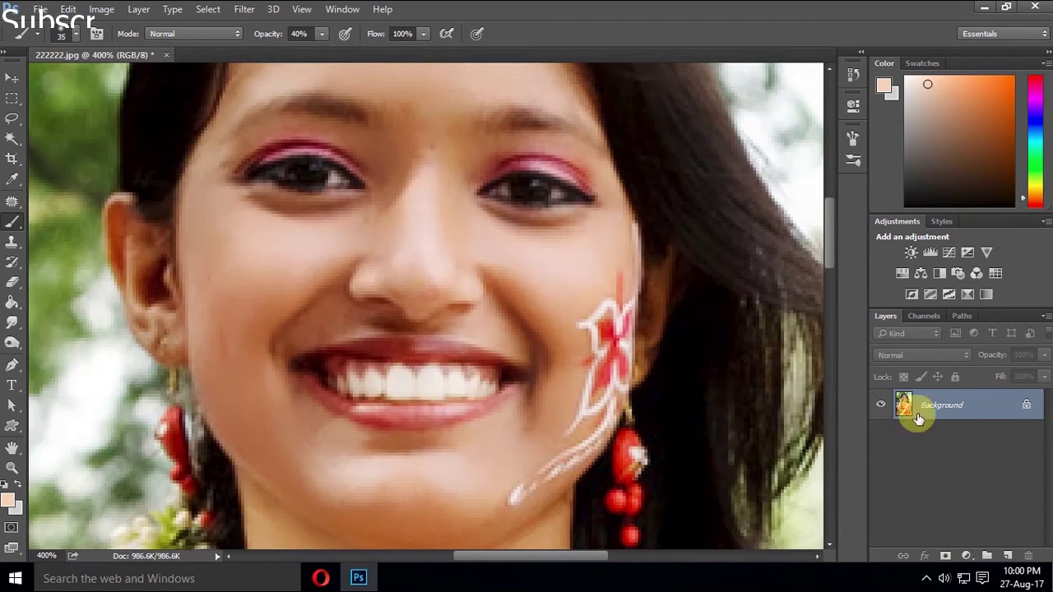
Add a new empty layer for the lipstick and return to the Brush tool
{"action": "left_click", "coordinate": [1003, 556]}
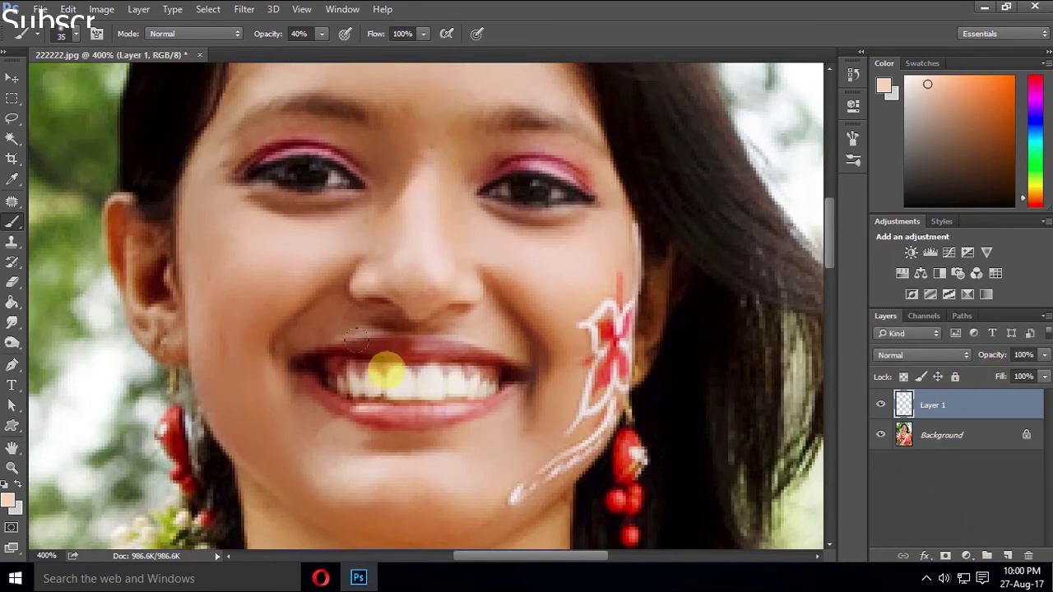
{"action": "key", "text": "j"}
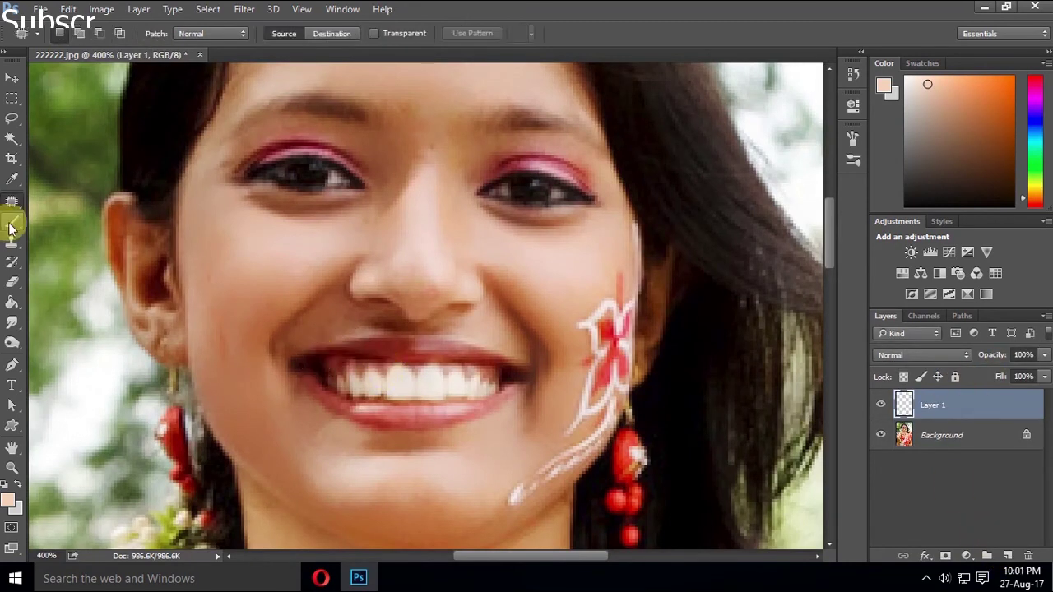
{"action": "left_click", "coordinate": [12, 223]}
Set the foreground colour to pure red (ff0000), zoom in on the lips, and shrink the brush
{"action": "left_click", "coordinate": [8, 498]}
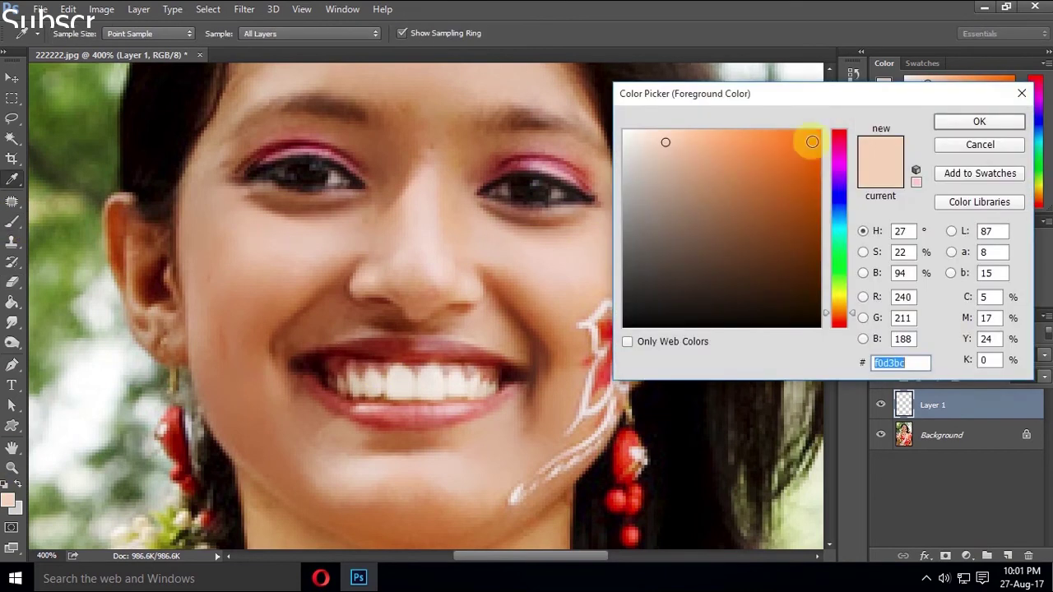
{"action": "left_click_drag", "start_coordinate": [844, 141], "coordinate": [841, 124]}
{"action": "left_click", "coordinate": [823, 135]}
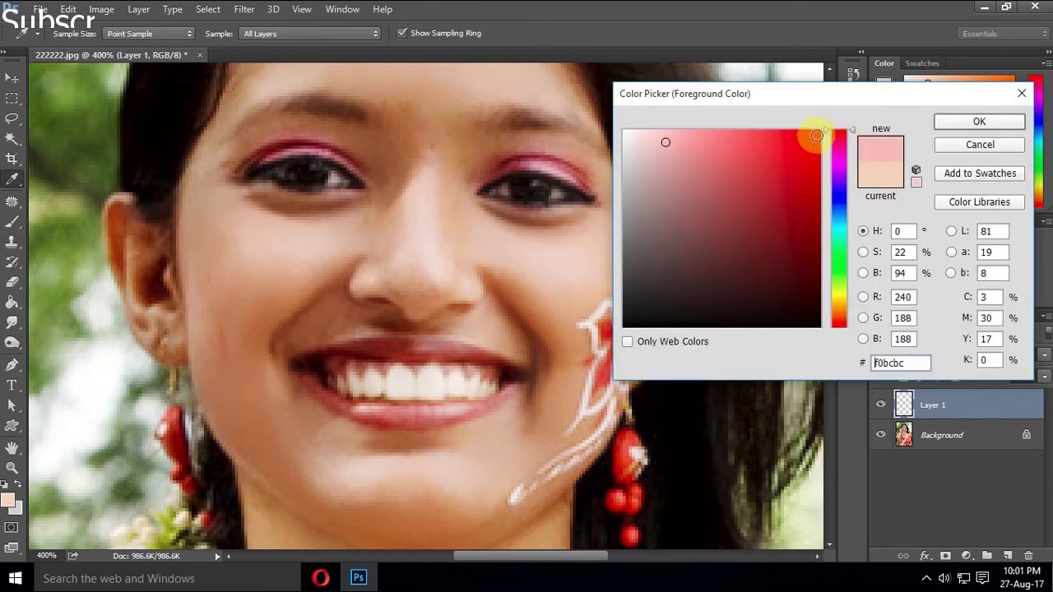
{"action": "left_click", "coordinate": [959, 120]}
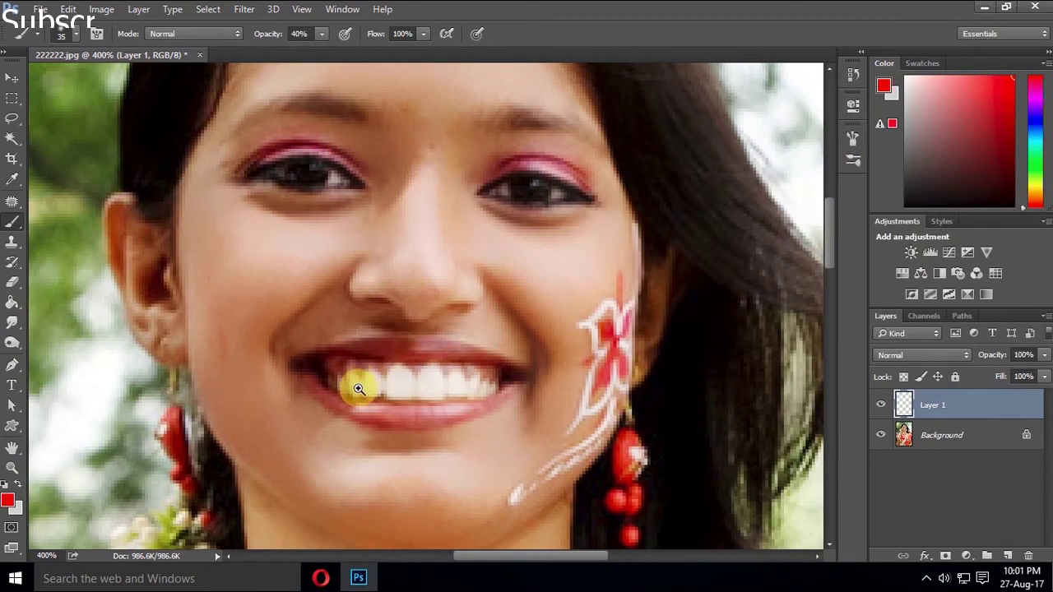
{"action": "left_click", "coordinate": [358, 389]}
{"action": "key", "text": "bracketleft"}
{"action": "key", "text": "bracketleft"}
{"action": "key", "text": "bracketleft"}
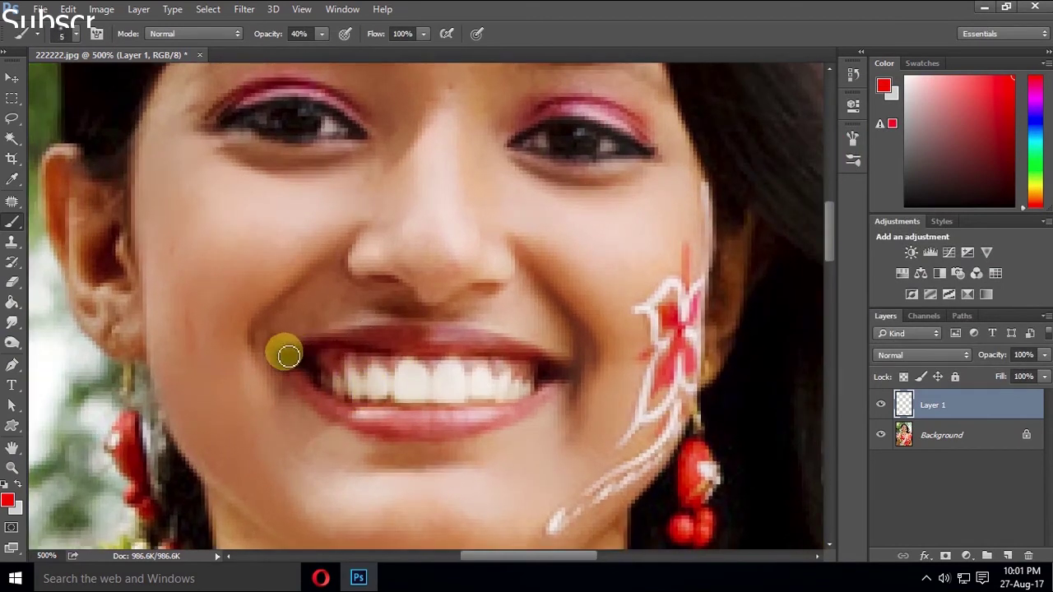
Paint red over the lips on Layer 1 and blend it in Soft Light
{"action": "mouse_move", "coordinate": [298, 349]}
{"action": "left_mouse_down"}
{"action": "mouse_move", "coordinate": [487, 344]}
{"action": "mouse_move", "coordinate": [539, 358]}
{"action": "left_mouse_up"}
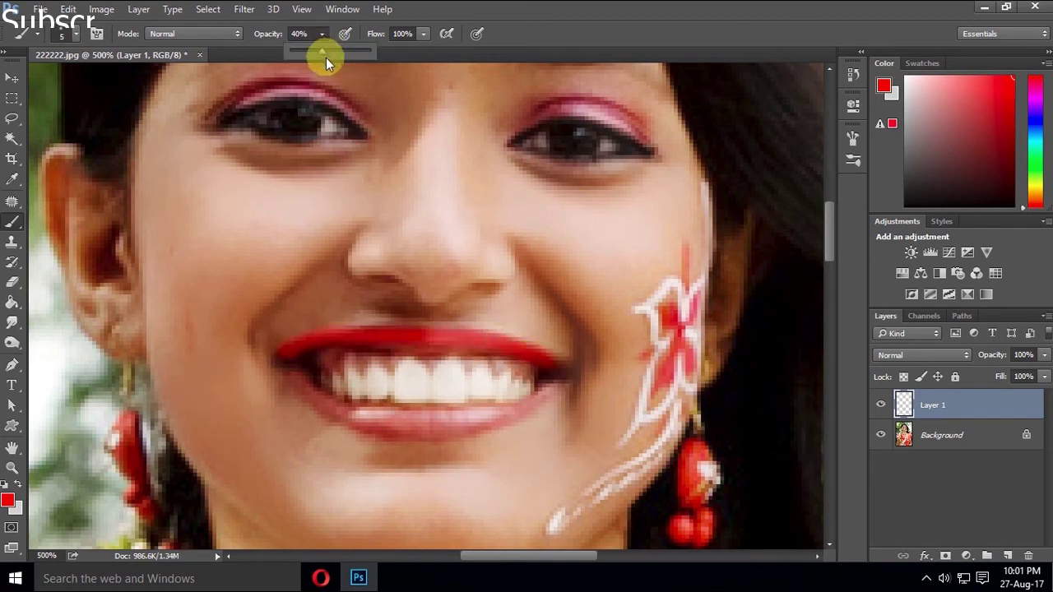
{"action": "key", "text": "ctrl+z"}
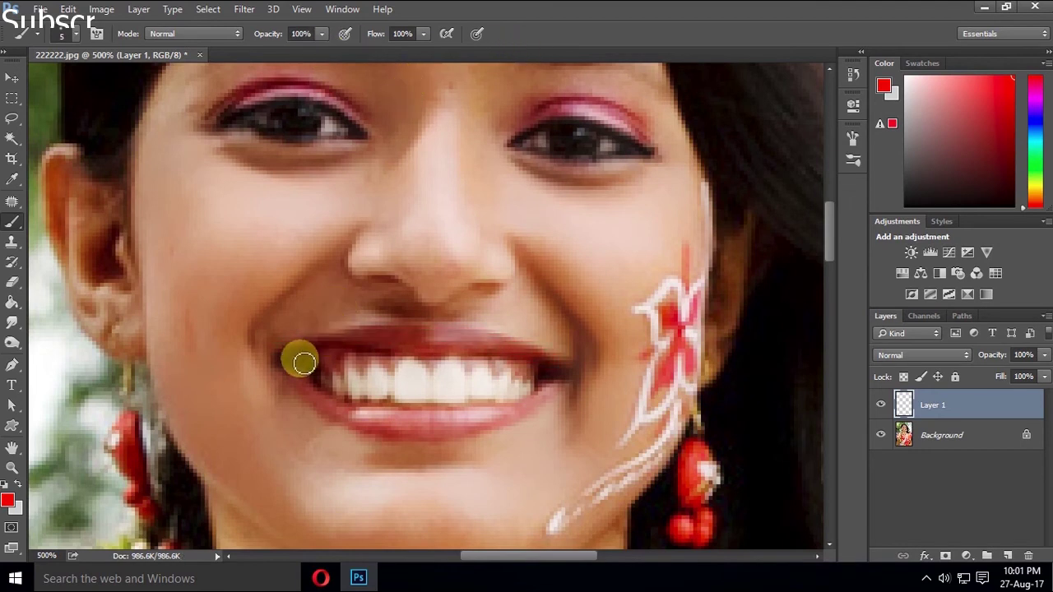
{"action": "mouse_move", "coordinate": [287, 355]}
{"action": "left_mouse_down"}
{"action": "mouse_move", "coordinate": [411, 332]}
{"action": "mouse_move", "coordinate": [555, 359]}
{"action": "mouse_move", "coordinate": [469, 341]}
{"action": "mouse_move", "coordinate": [321, 354]}
{"action": "mouse_move", "coordinate": [305, 384]}
{"action": "mouse_move", "coordinate": [360, 420]}
{"action": "mouse_move", "coordinate": [399, 431]}
{"action": "mouse_move", "coordinate": [451, 432]}
{"action": "mouse_move", "coordinate": [568, 384]}
{"action": "mouse_move", "coordinate": [480, 428]}
{"action": "mouse_move", "coordinate": [357, 411]}
{"action": "mouse_move", "coordinate": [499, 415]}
{"action": "mouse_move", "coordinate": [564, 381]}
{"action": "mouse_move", "coordinate": [390, 406]}
{"action": "mouse_move", "coordinate": [287, 373]}
{"action": "mouse_move", "coordinate": [401, 420]}
{"action": "mouse_move", "coordinate": [496, 416]}
{"action": "mouse_move", "coordinate": [434, 426]}
{"action": "left_mouse_up"}
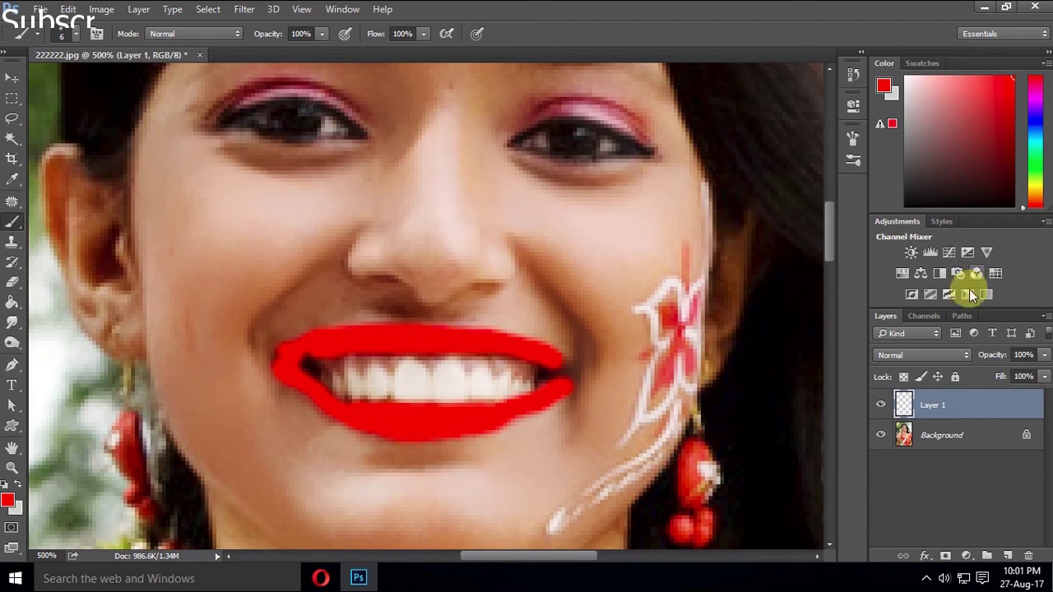
{"action": "left_click", "coordinate": [946, 357]}
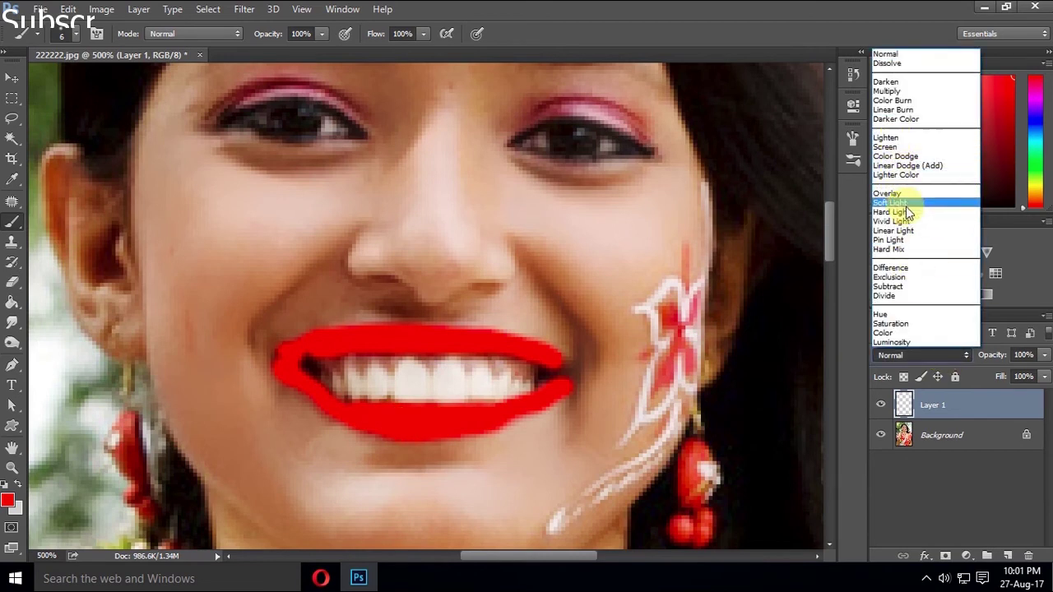
{"action": "left_click", "coordinate": [903, 203]}
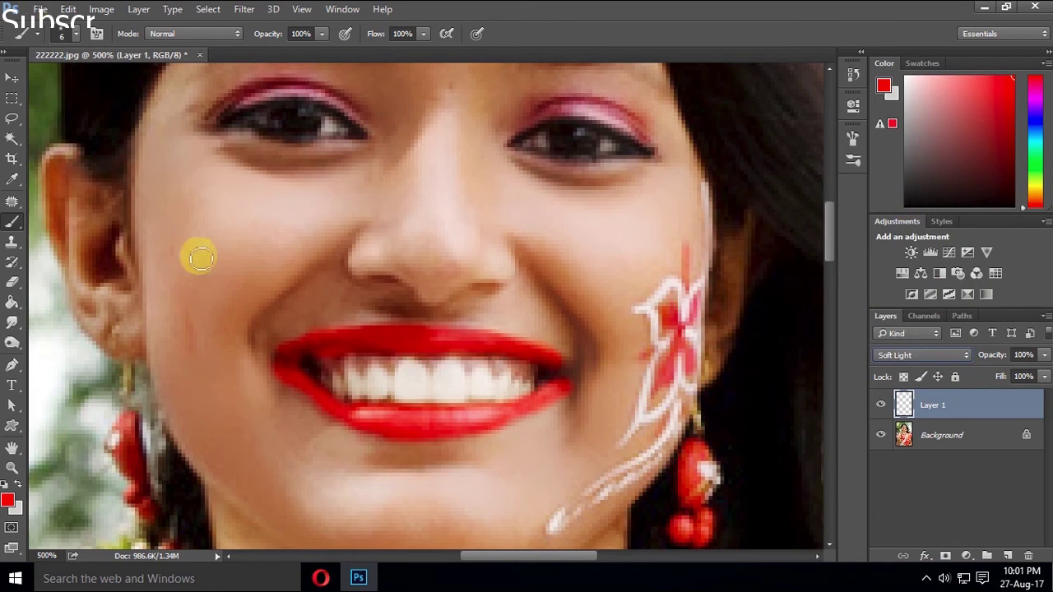
Erase the red overspill above and below the lips and lower the layer opacity
{"action": "left_click", "coordinate": [12, 281]}
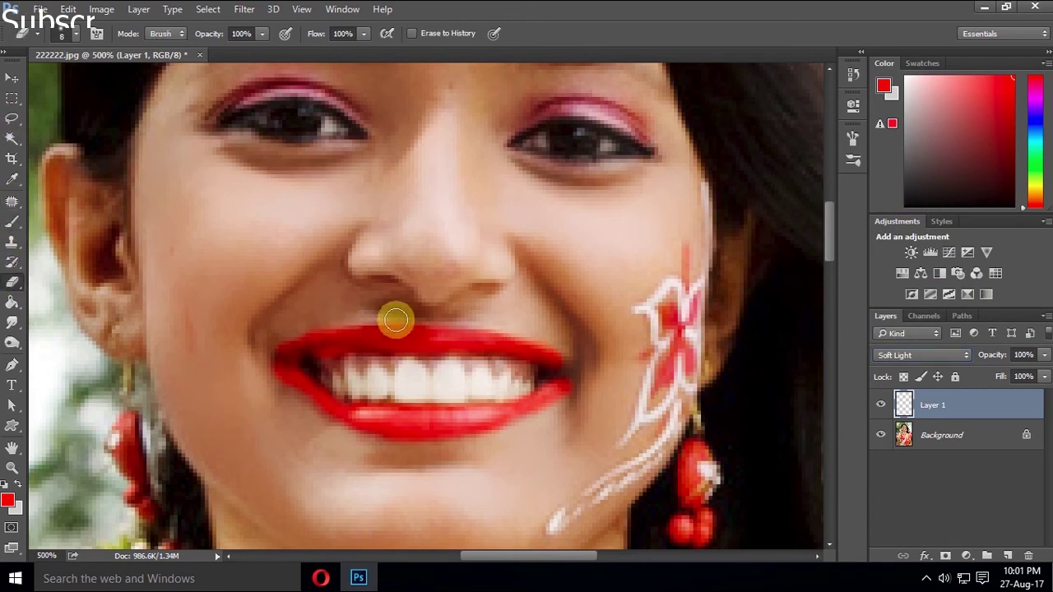
{"action": "mouse_move", "coordinate": [324, 322]}
{"action": "left_mouse_down"}
{"action": "mouse_move", "coordinate": [250, 362]}
{"action": "mouse_move", "coordinate": [353, 436]}
{"action": "mouse_move", "coordinate": [309, 421]}
{"action": "left_mouse_up"}
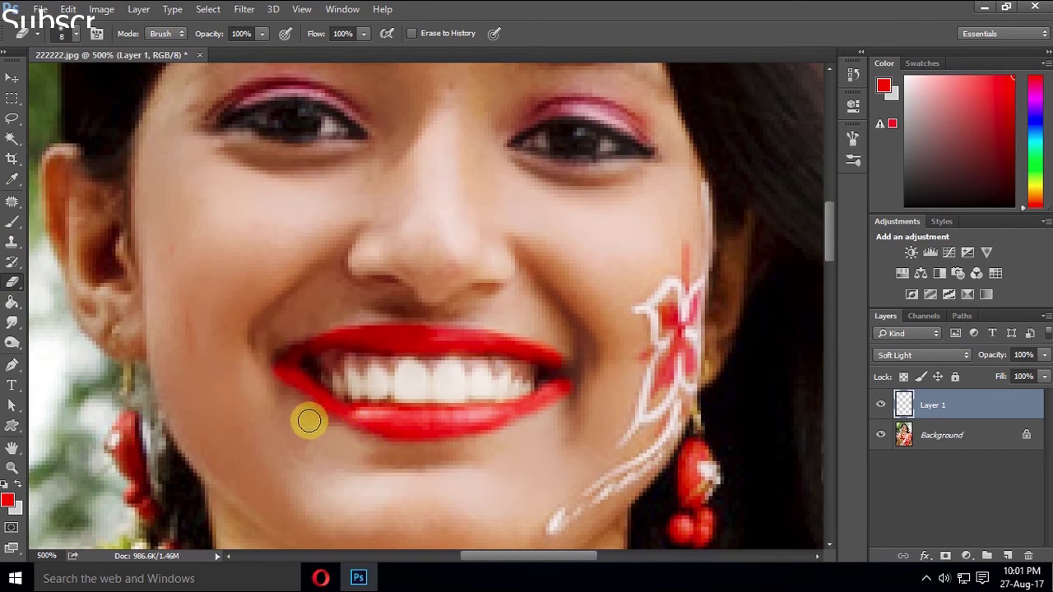
{"action": "mouse_move", "coordinate": [273, 369]}
{"action": "left_mouse_down"}
{"action": "mouse_move", "coordinate": [392, 418]}
{"action": "mouse_move", "coordinate": [543, 402]}
{"action": "mouse_move", "coordinate": [584, 374]}
{"action": "left_mouse_up"}
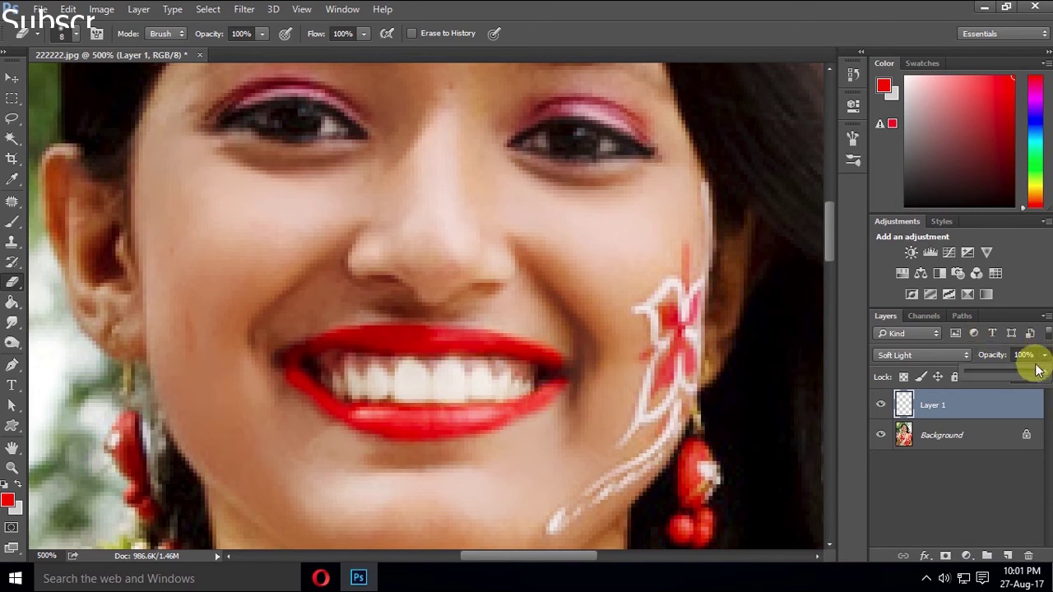
{"action": "left_click", "coordinate": [551, 398]}
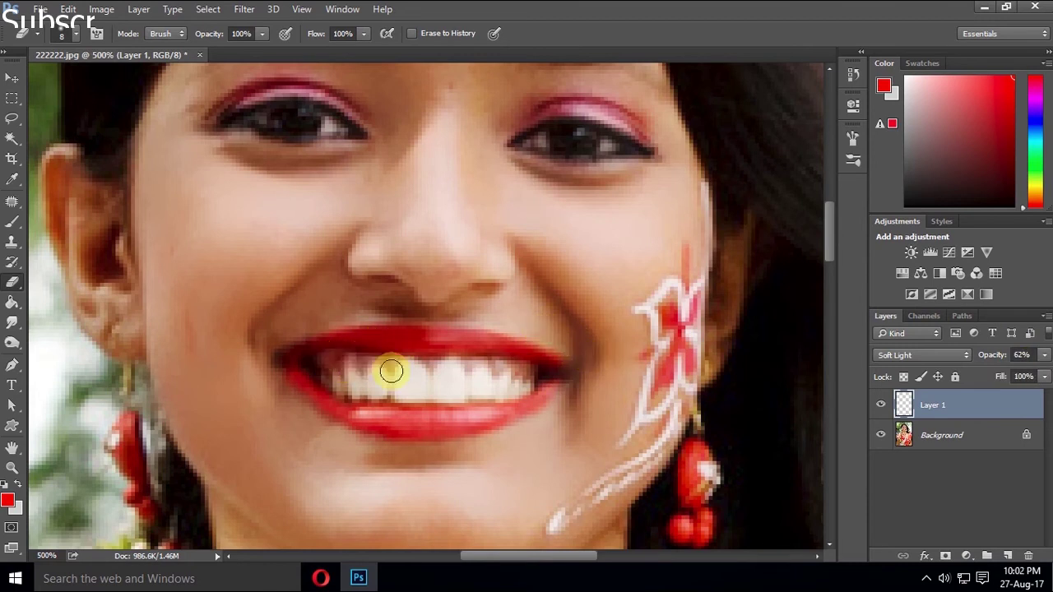
Touch up the red along the upper lip, then zoom out to the whole photo
{"action": "key", "text": "b"}
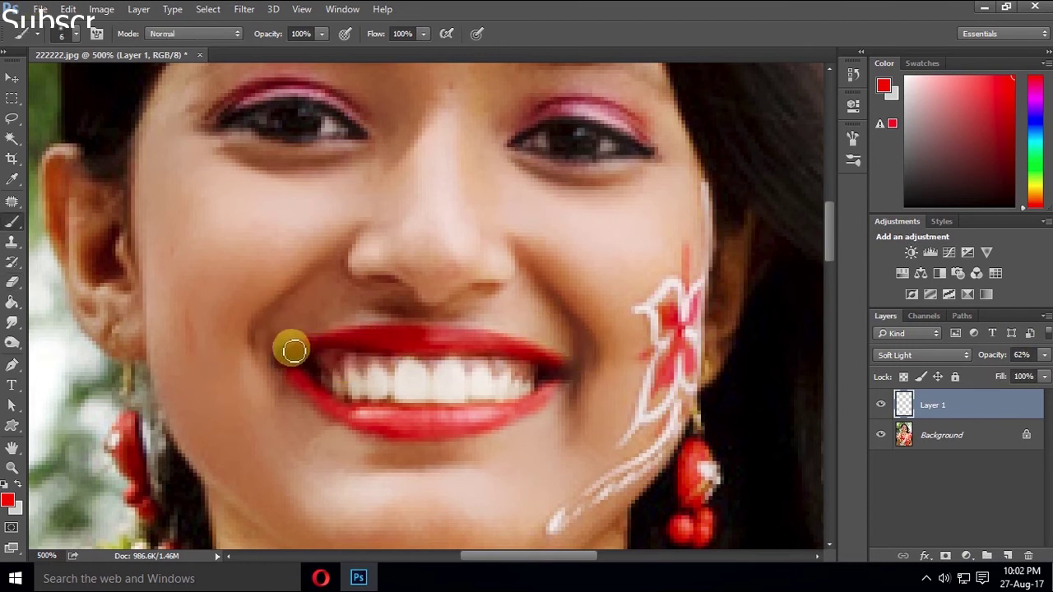
{"action": "key", "text": "e"}
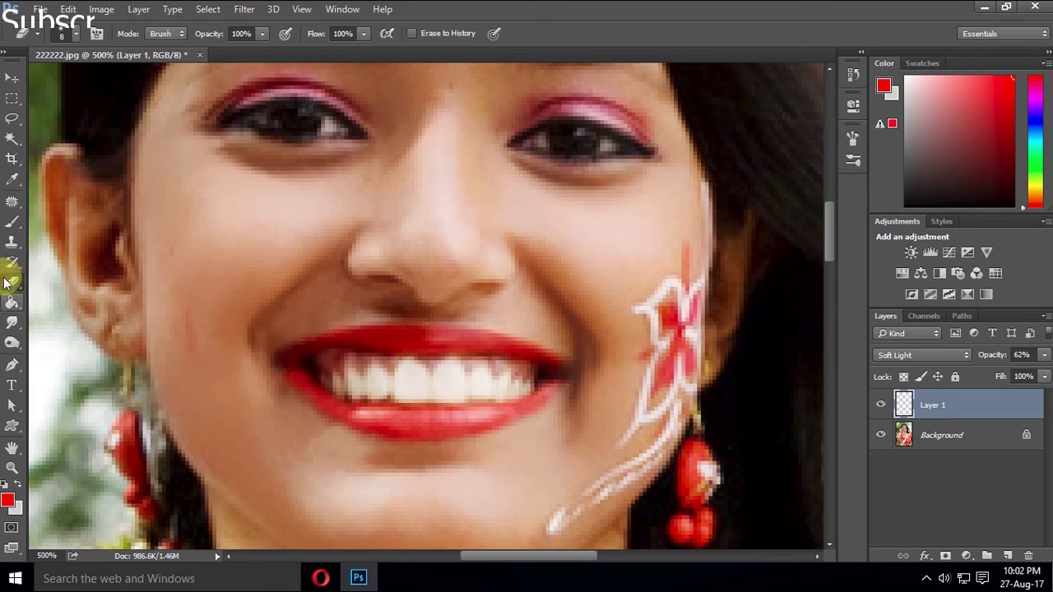
{"action": "left_click", "coordinate": [11, 222]}
{"action": "mouse_move", "coordinate": [448, 333]}
{"action": "left_mouse_down"}
{"action": "mouse_move", "coordinate": [552, 393]}
{"action": "mouse_move", "coordinate": [301, 392]}
{"action": "mouse_move", "coordinate": [453, 453]}
{"action": "left_mouse_up"}
{"action": "key", "text": "e"}
{"action": "key", "text": "b"}
{"action": "key", "text": "ctrl+minus"}
{"action": "key", "text": "ctrl+minus"}
{"action": "key", "text": "ctrl+minus"}
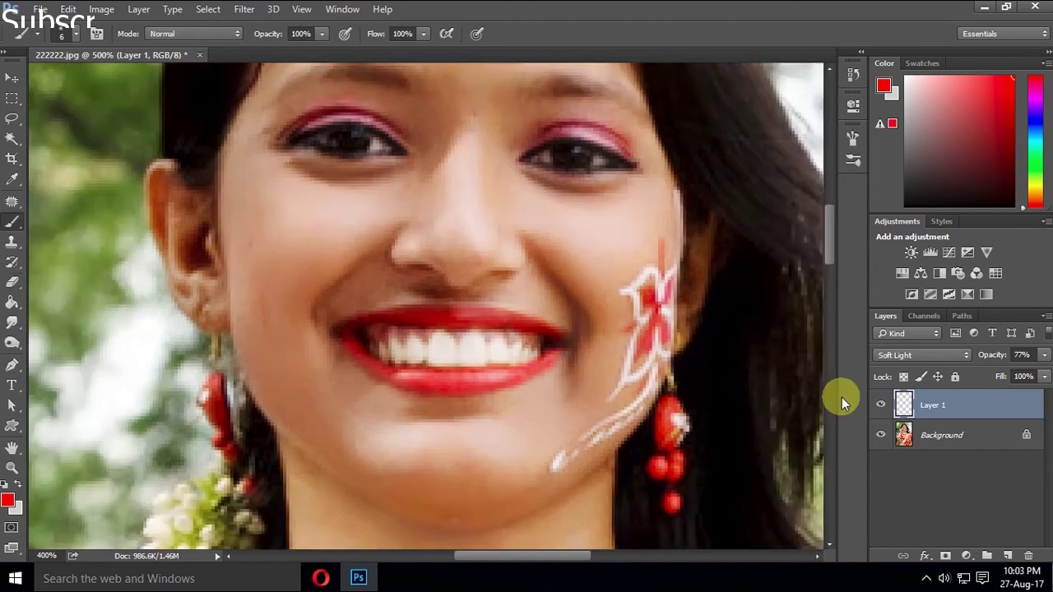
{"action": "key", "text": "ctrl+minus"}
{"action": "key", "text": "ctrl+minus"}
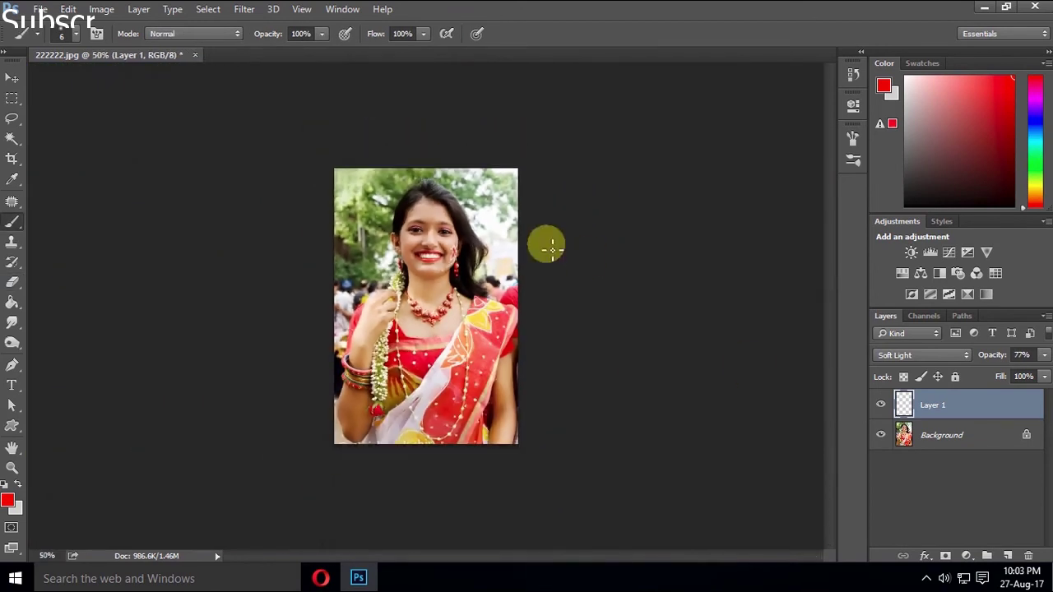
Zoom in on the face and bring it higher in view
{"action": "key", "text": "alt+bracketleft"}
{"action": "key", "text": "w"}
{"action": "key", "text": "alt+bracketright"}
{"action": "key", "text": "e"}
{"action": "key", "text": "ctrl+plus"}
{"action": "scroll", "coordinate": [386, 247], "scroll_direction": "up", "scroll_amount": 3}
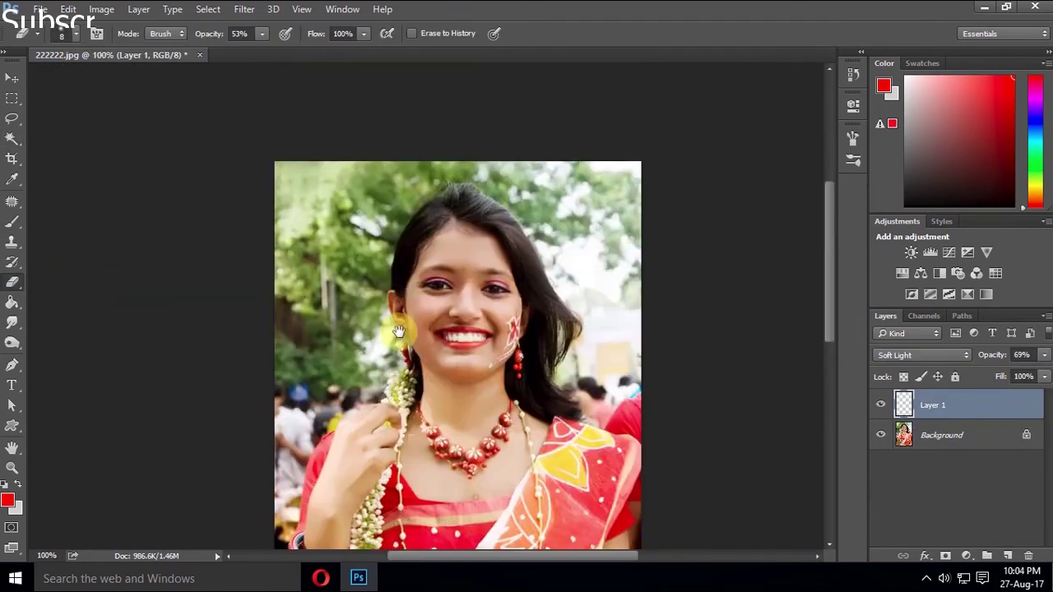
{"action": "key", "text": "ctrl+plus"}
{"action": "key", "text": "ctrl+plus"}
{"action": "left_click_drag", "start_coordinate": [434, 372], "coordinate": [408, 290]}
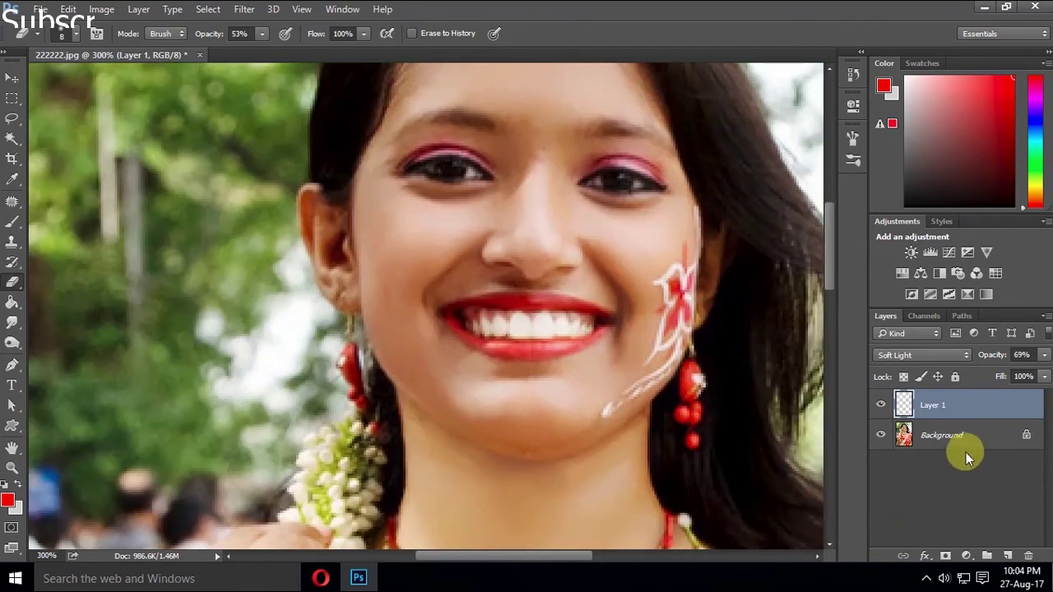
Create Layer 2 with red as the paint colour and test the brush on the cheek
{"action": "left_click", "coordinate": [1007, 556]}
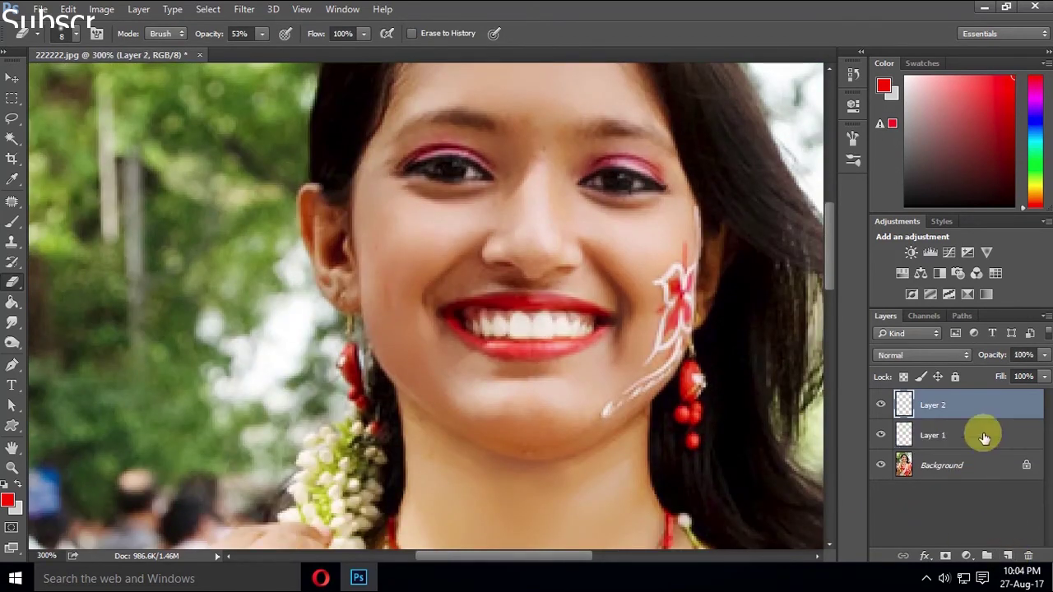
{"action": "left_click", "coordinate": [7, 499]}
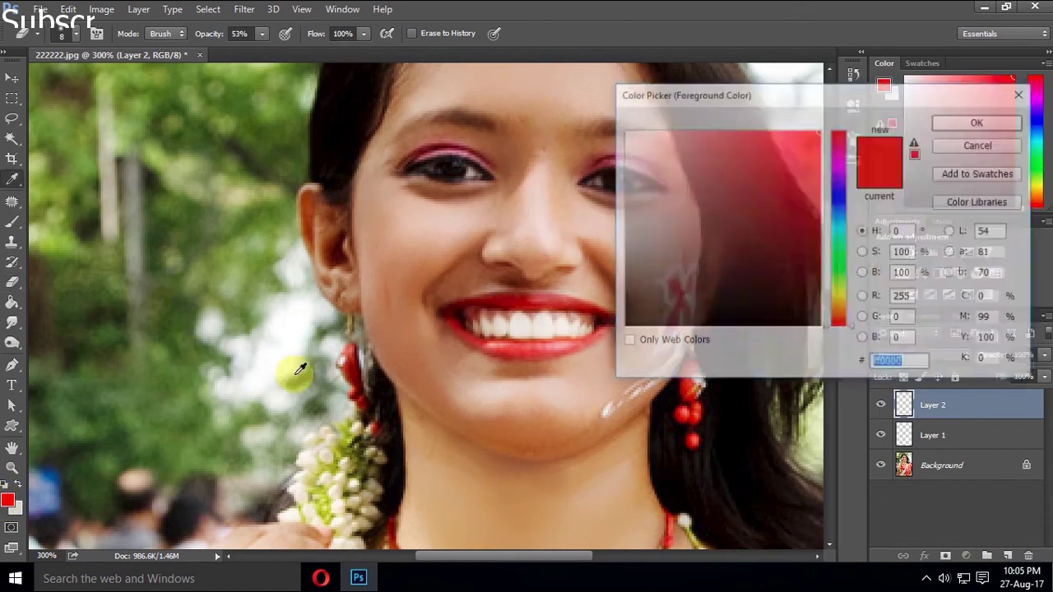
{"action": "key", "text": "Return"}
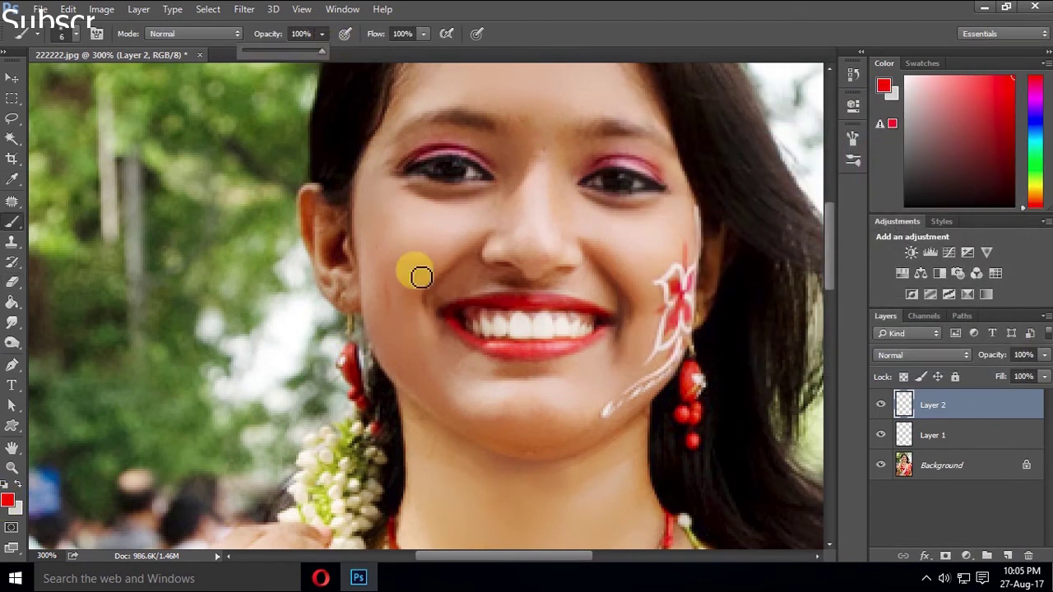
{"action": "left_click", "coordinate": [403, 260]}
{"action": "right_click", "coordinate": [410, 260]}
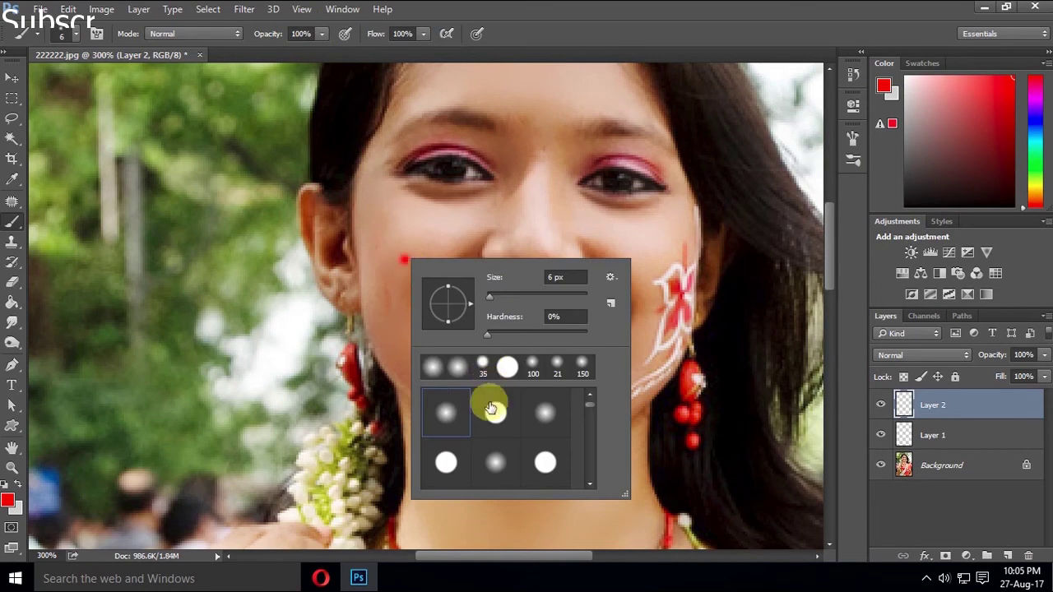
Enlarge the brush and paint red patches over the left and right cheeks
{"action": "left_click", "coordinate": [400, 218]}
{"action": "left_click", "coordinate": [402, 256]}
{"action": "key", "text": "bracketright"}
{"action": "key", "text": "bracketright"}
{"action": "mouse_move", "coordinate": [392, 241]}
{"action": "left_mouse_down"}
{"action": "mouse_move", "coordinate": [395, 211]}
{"action": "mouse_move", "coordinate": [395, 299]}
{"action": "mouse_move", "coordinate": [399, 227]}
{"action": "mouse_move", "coordinate": [389, 239]}
{"action": "mouse_move", "coordinate": [399, 269]}
{"action": "left_mouse_up"}
{"action": "left_click_drag", "start_coordinate": [641, 254], "coordinate": [616, 239]}
{"action": "left_click", "coordinate": [913, 375]}
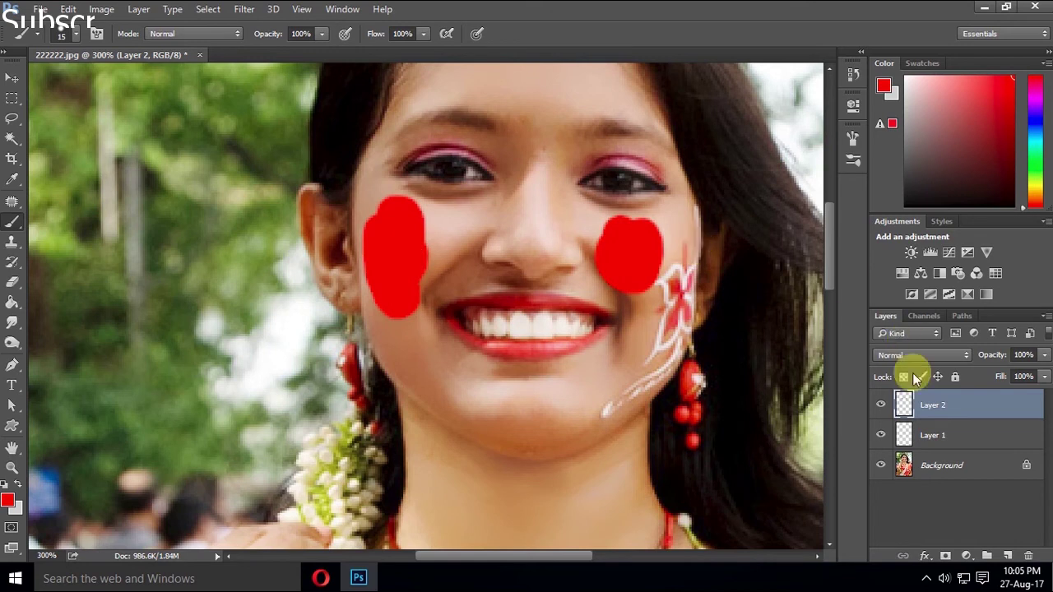
Apply a 5.1 px Gaussian Blur to the red cheek patches
{"action": "left_click", "coordinate": [244, 9]}
{"action": "mouse_move", "coordinate": [337, 165]}
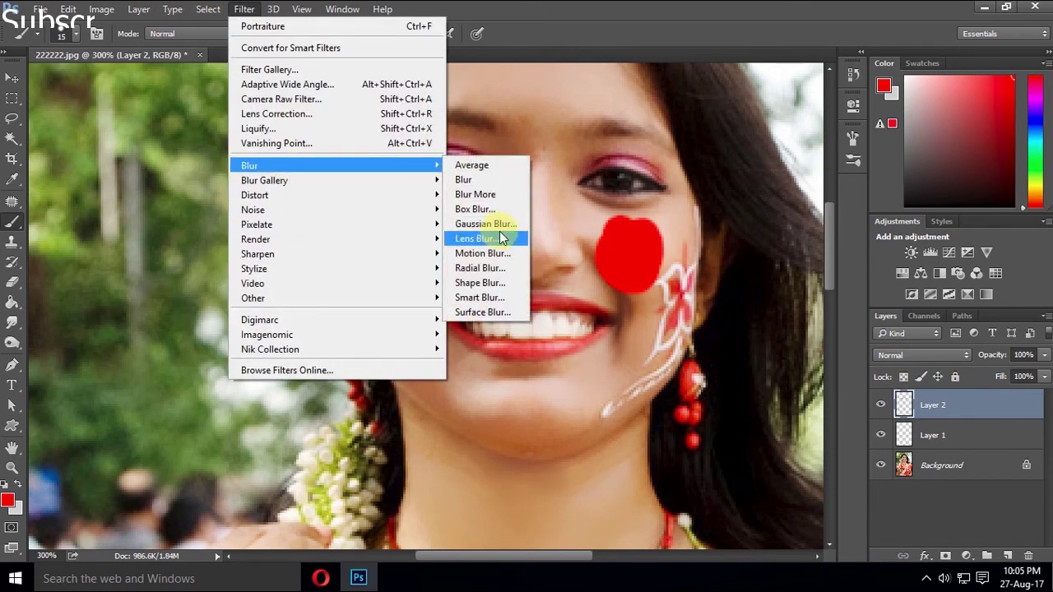
{"action": "left_click", "coordinate": [494, 224]}
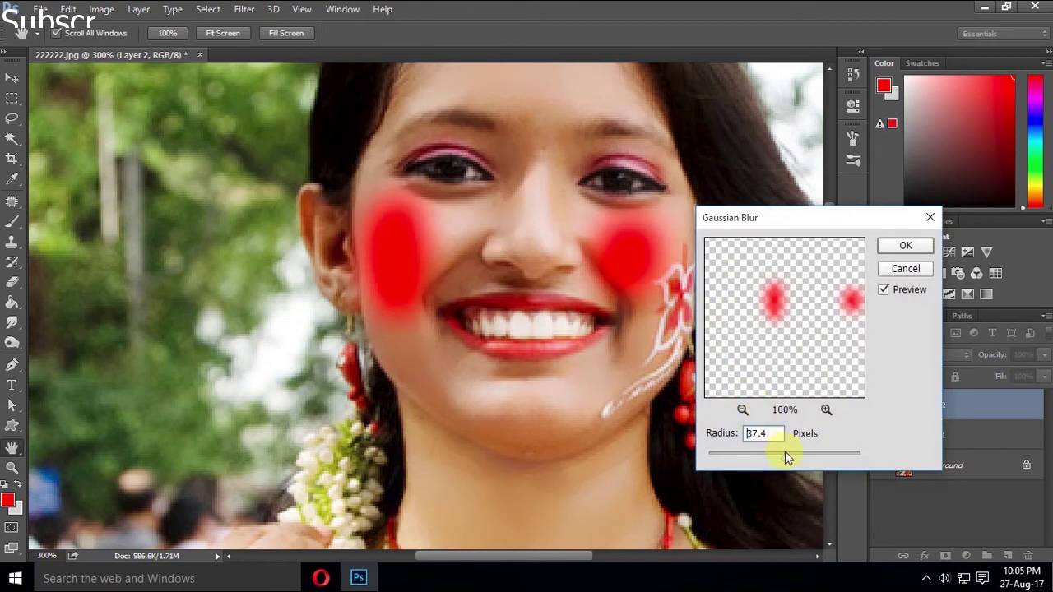
{"action": "left_click_drag", "start_coordinate": [784, 453], "coordinate": [754, 452]}
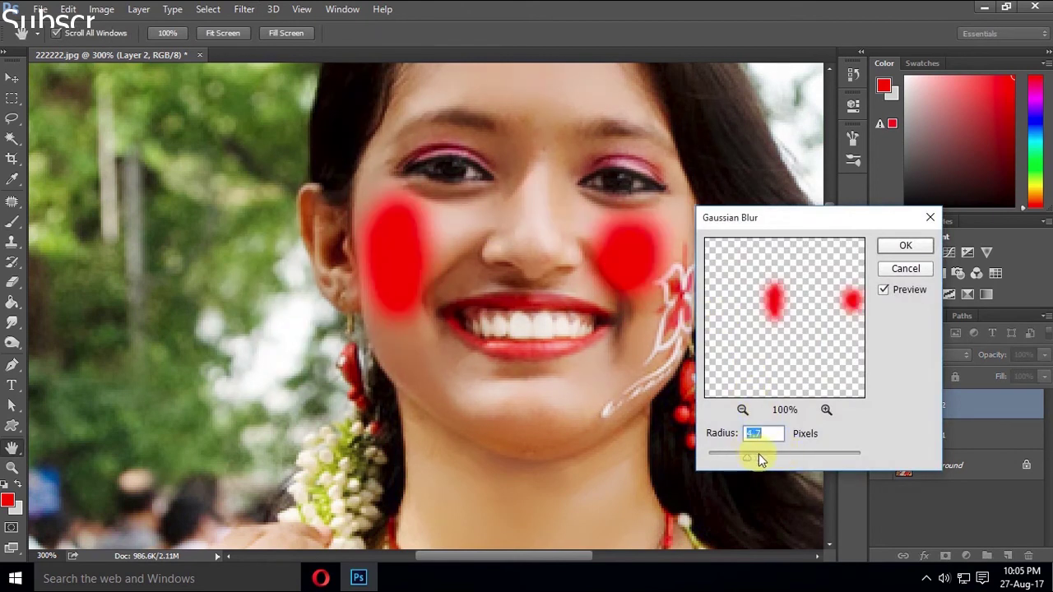
{"action": "left_click_drag", "start_coordinate": [746, 454], "coordinate": [750, 458]}
{"action": "key", "text": "Return"}
Set Layer 2 to Soft Light blending at 48% opacity
{"action": "left_click", "coordinate": [909, 352]}
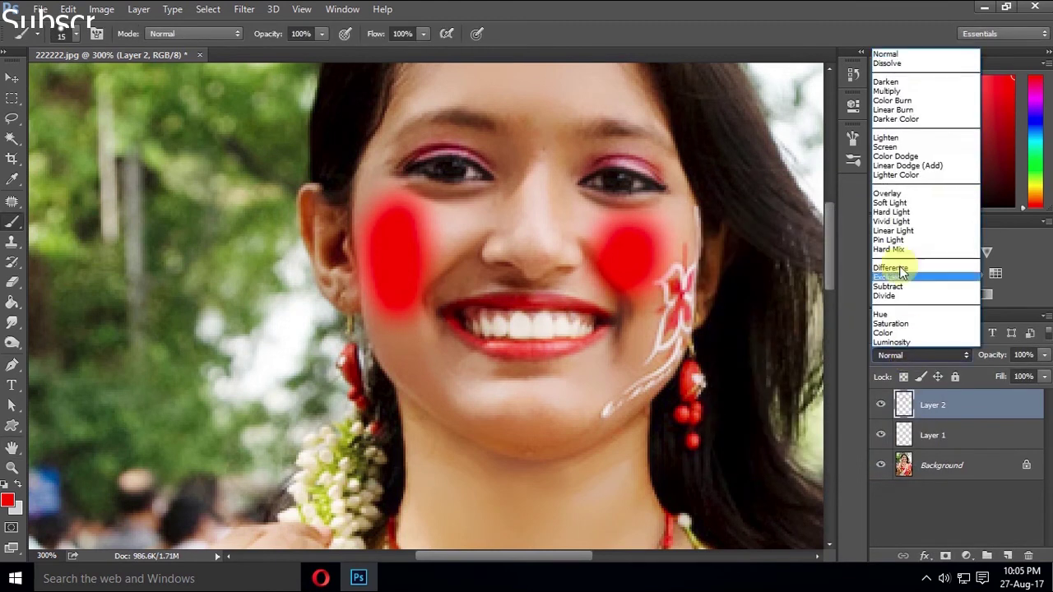
{"action": "left_click", "coordinate": [898, 204]}
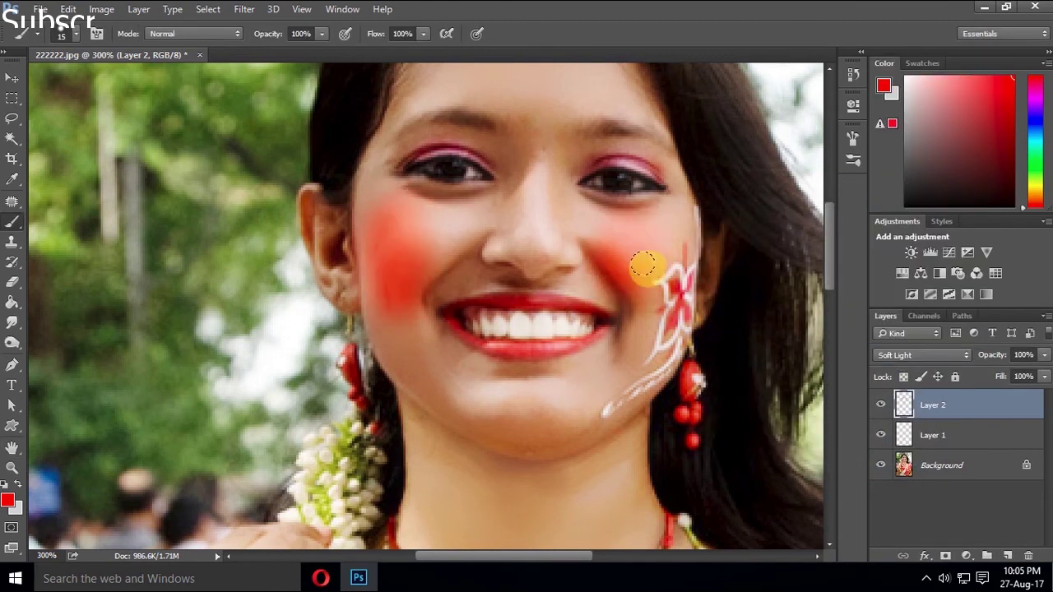
{"action": "left_click", "coordinate": [1042, 354]}
{"action": "left_click", "coordinate": [993, 374]}
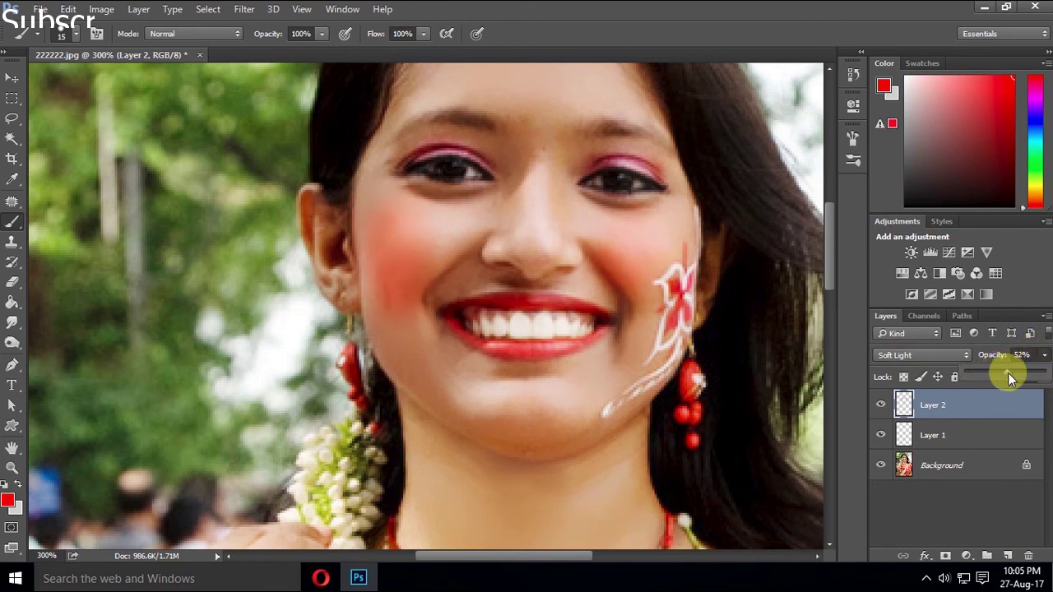
{"action": "left_click", "coordinate": [916, 360]}
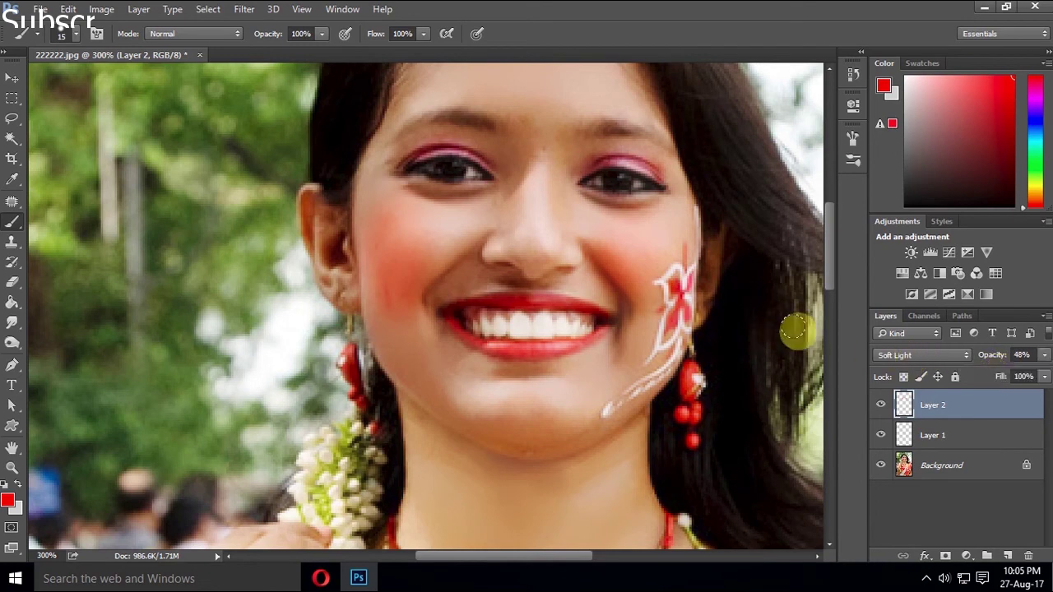
Create Layer 3 and paint red over the right and left cheeks
{"action": "left_click", "coordinate": [1006, 555]}
{"action": "left_click_drag", "start_coordinate": [656, 272], "coordinate": [632, 271]}
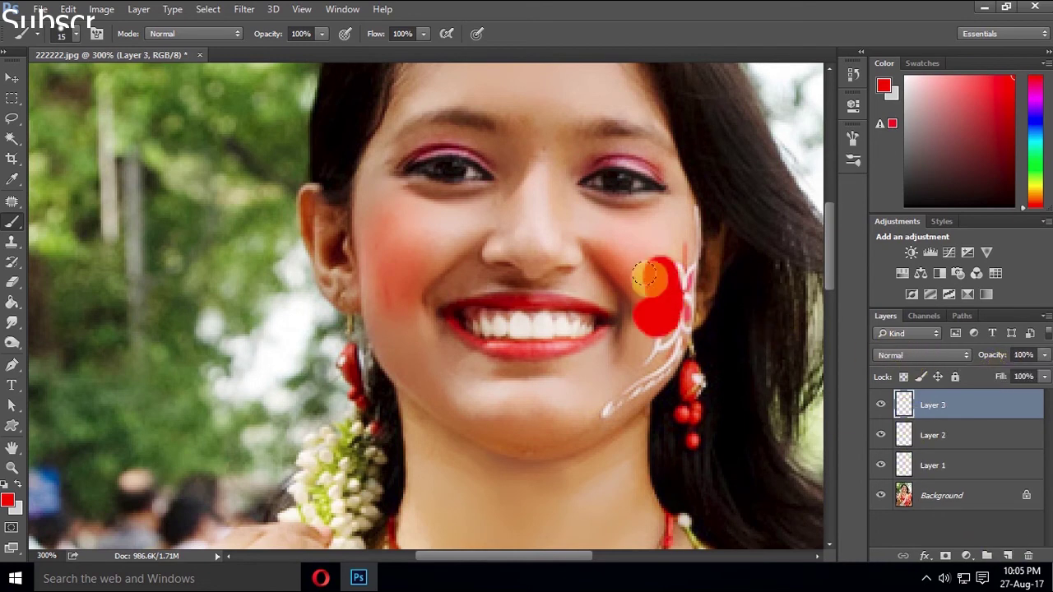
{"action": "mouse_move", "coordinate": [381, 331]}
{"action": "left_mouse_down"}
{"action": "mouse_move", "coordinate": [434, 376]}
{"action": "mouse_move", "coordinate": [387, 277]}
{"action": "mouse_move", "coordinate": [397, 292]}
{"action": "left_mouse_up"}
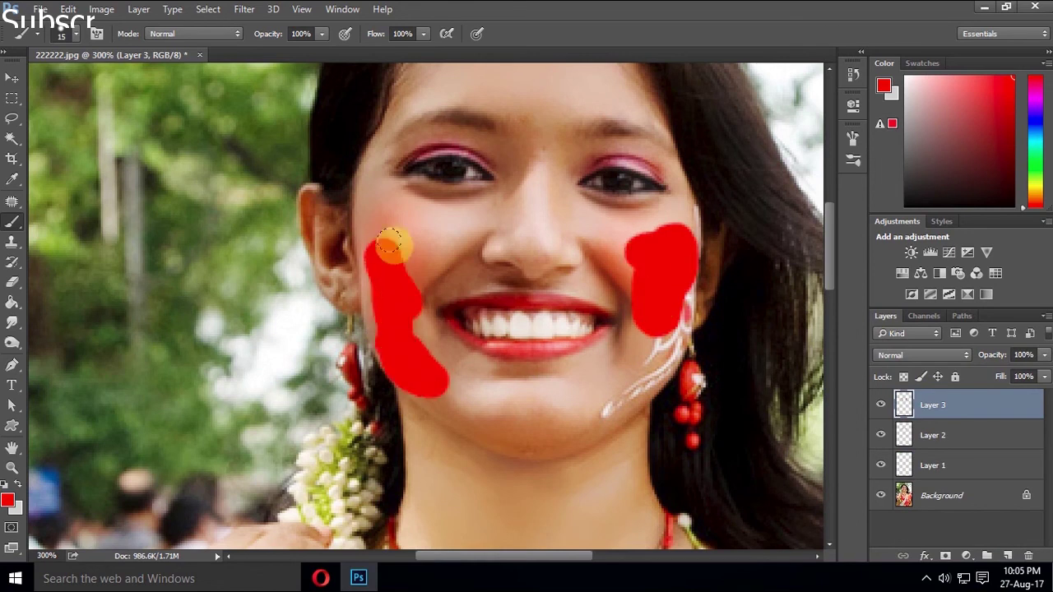
Apply an 8.8 px Gaussian Blur to the new red strokes
{"action": "left_click", "coordinate": [245, 10]}
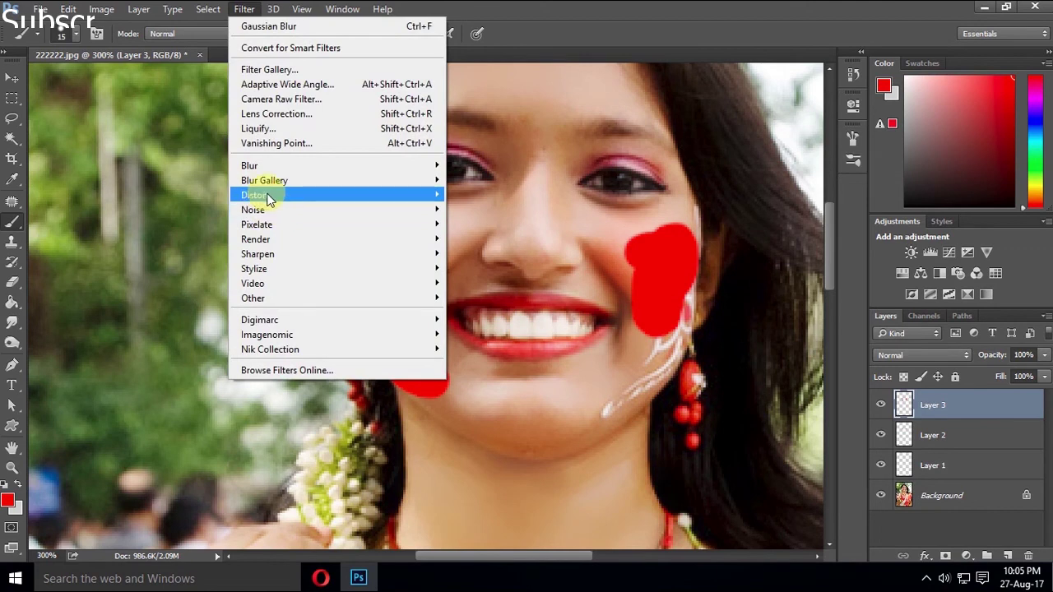
{"action": "mouse_move", "coordinate": [249, 166]}
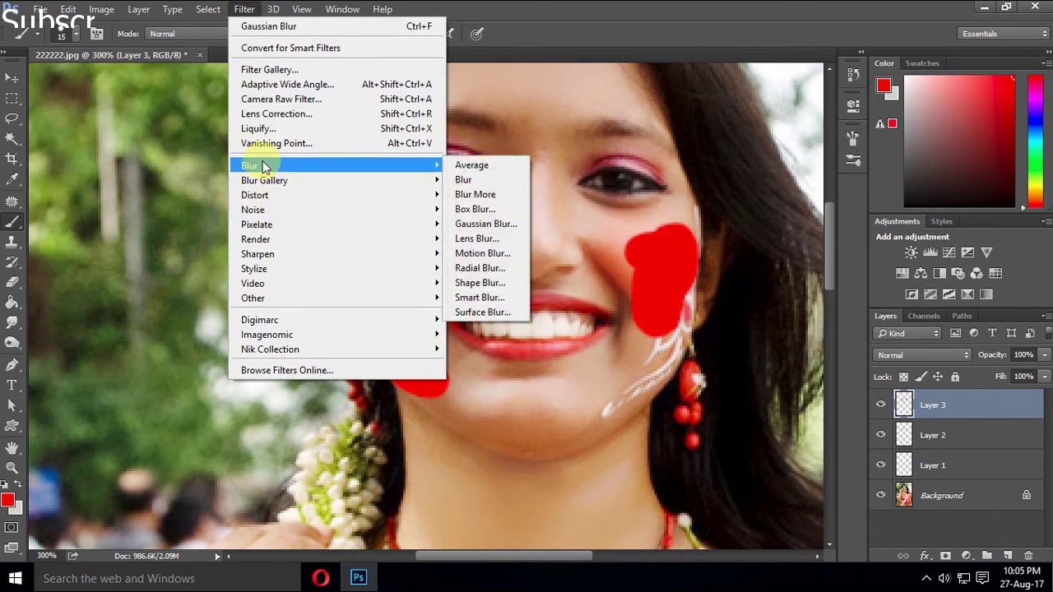
{"action": "left_click", "coordinate": [505, 231]}
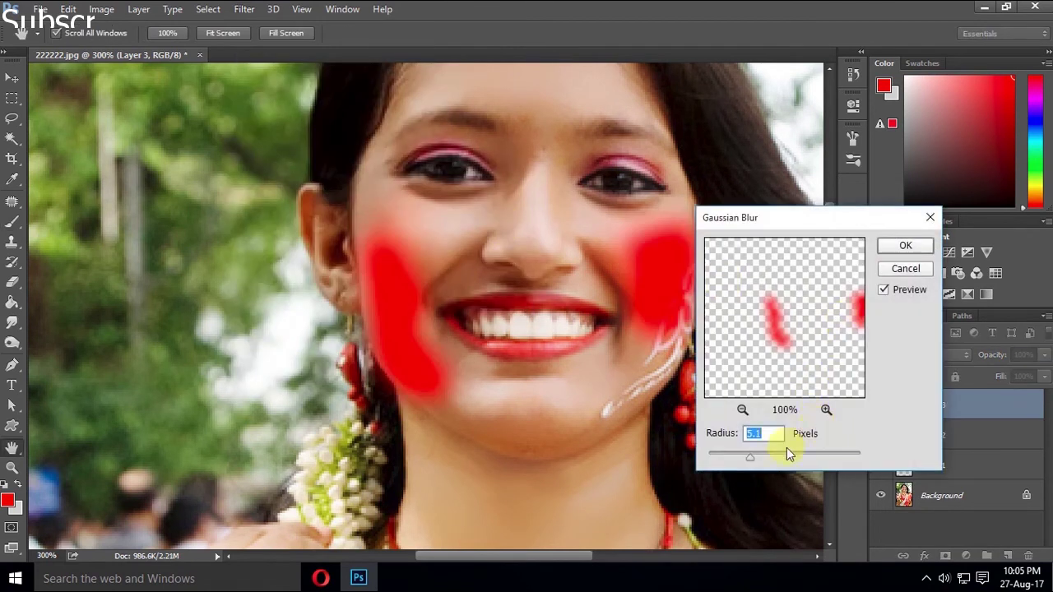
{"action": "left_click_drag", "start_coordinate": [786, 448], "coordinate": [770, 455]}
{"action": "left_click", "coordinate": [757, 453]}
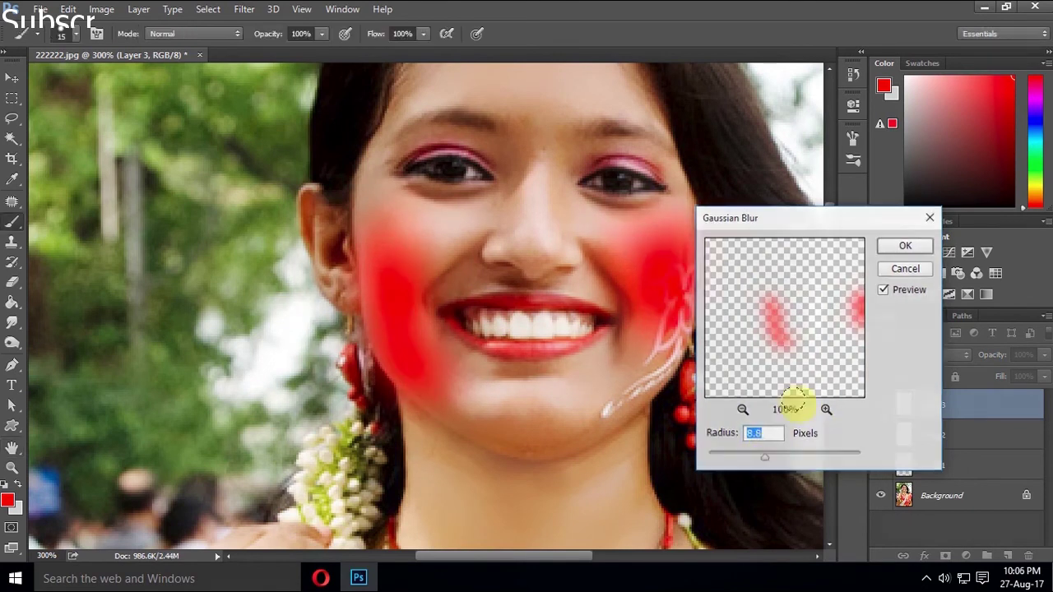
{"action": "key", "text": "Return"}
Set Layer 3 to Soft Light at 38% opacity and view the whole photo
{"action": "left_click", "coordinate": [938, 356]}
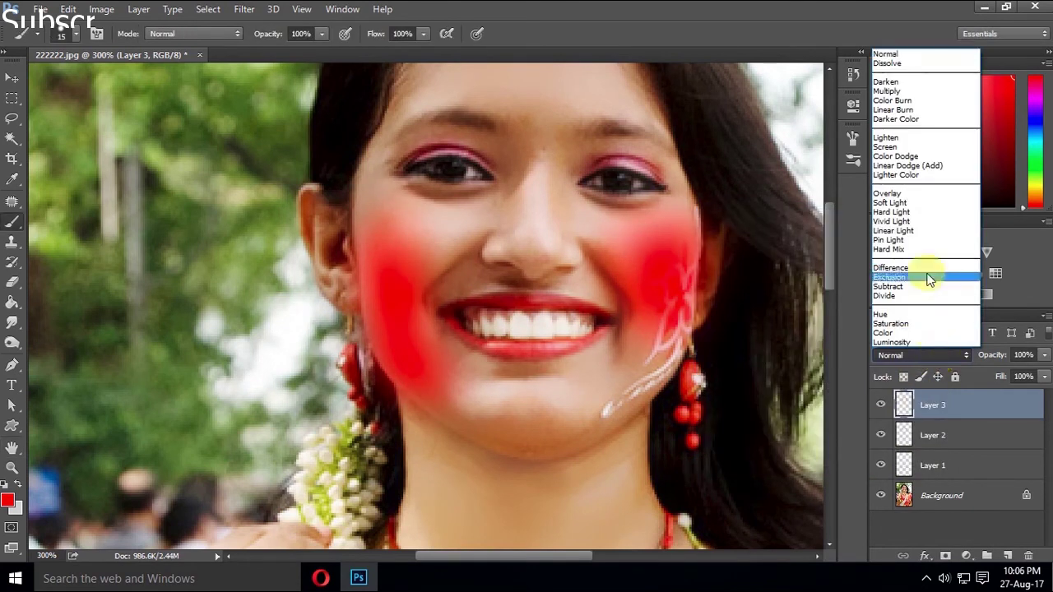
{"action": "left_click", "coordinate": [907, 204]}
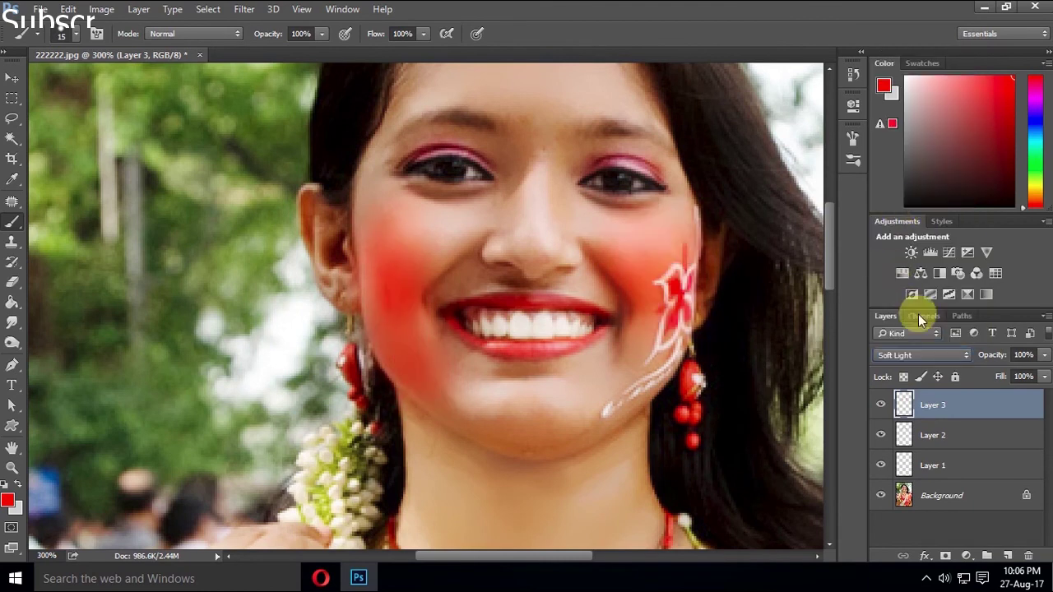
{"action": "left_click", "coordinate": [1043, 354]}
{"action": "left_click", "coordinate": [1020, 377]}
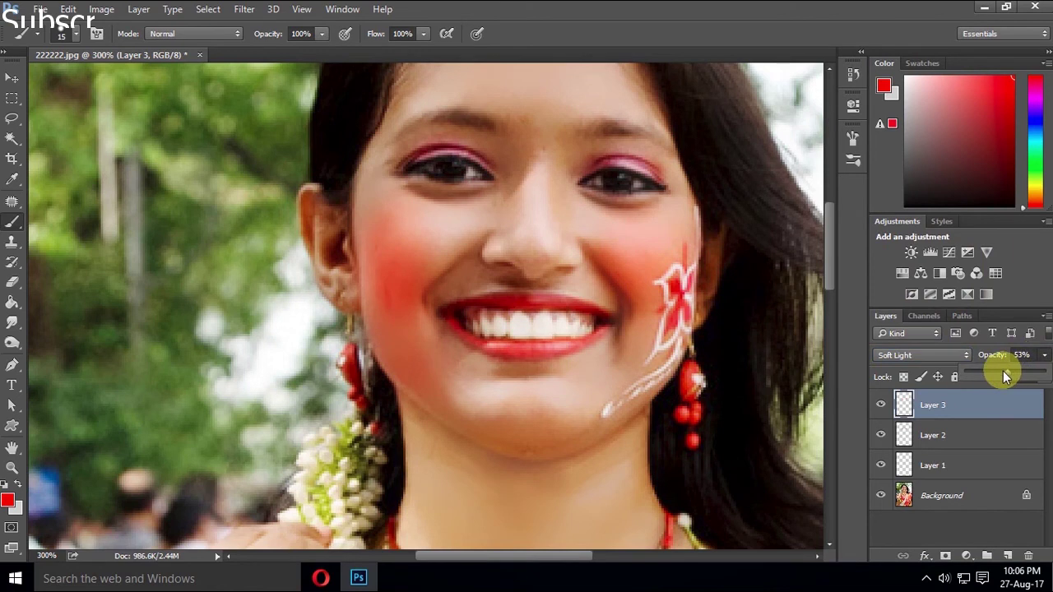
{"action": "key", "text": "ctrl+minus"}
{"action": "key", "text": "ctrl+minus"}
{"action": "key", "text": "ctrl+minus"}
{"action": "key", "text": "ctrl+minus"}
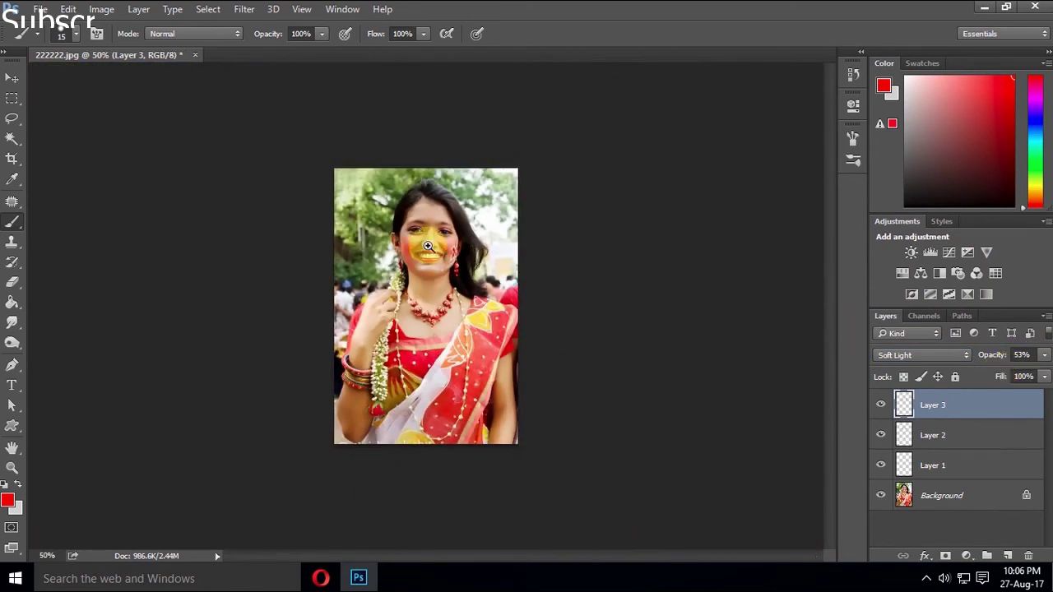
{"action": "left_click", "coordinate": [428, 245]}
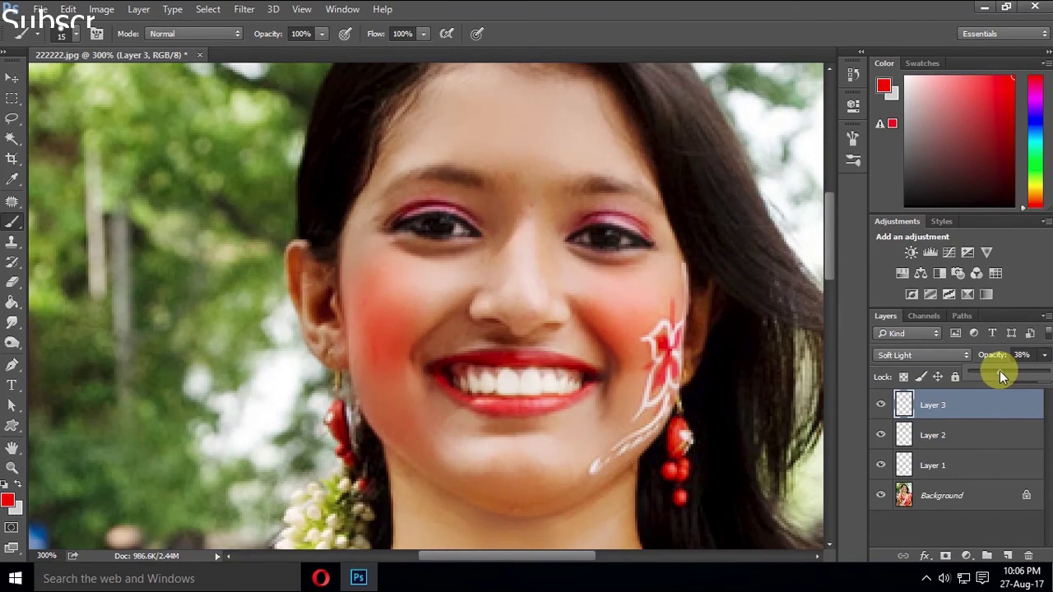
{"action": "key", "text": "ctrl+minus"}
{"action": "key", "text": "ctrl+minus"}
{"action": "key", "text": "ctrl+minus"}
{"action": "key", "text": "ctrl+minus"}
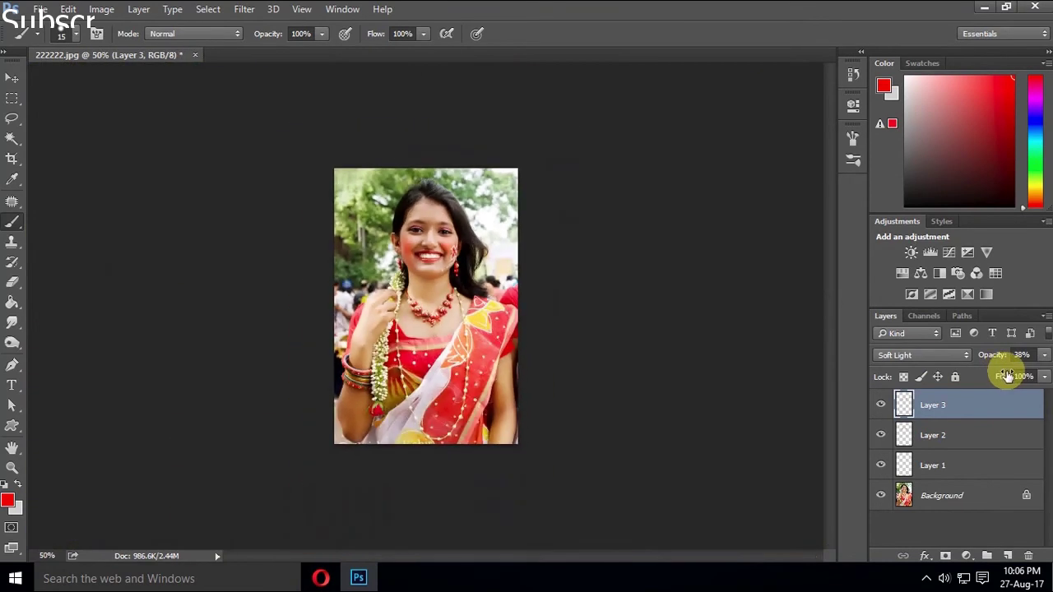
Toggle Layer 2's visibility to compare the blush, then select it
{"action": "left_click", "coordinate": [383, 251]}
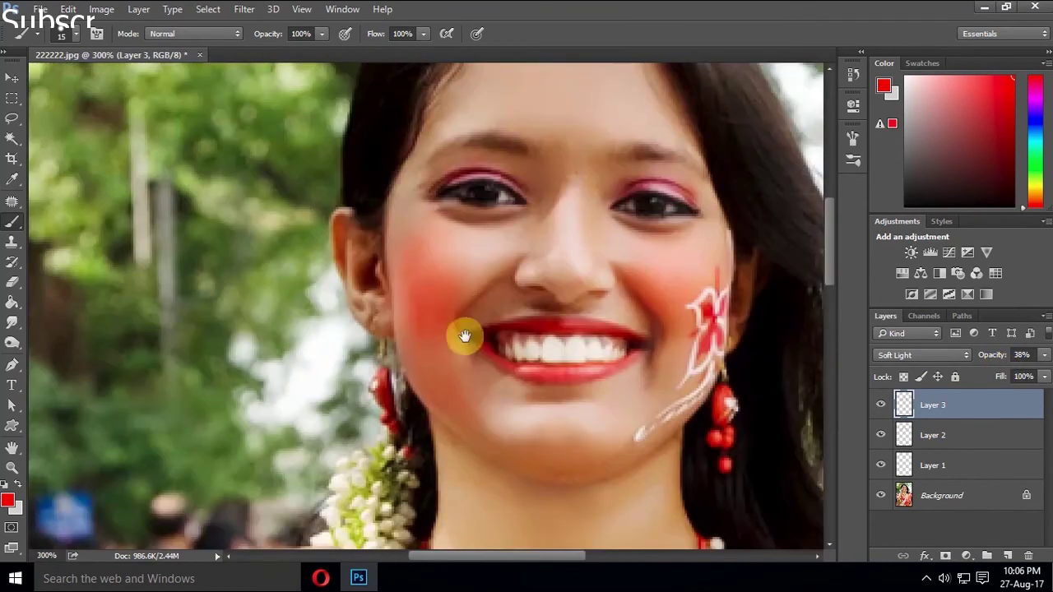
{"action": "left_click", "coordinate": [878, 436]}
{"action": "left_click", "coordinate": [879, 436]}
{"action": "left_click", "coordinate": [970, 436]}
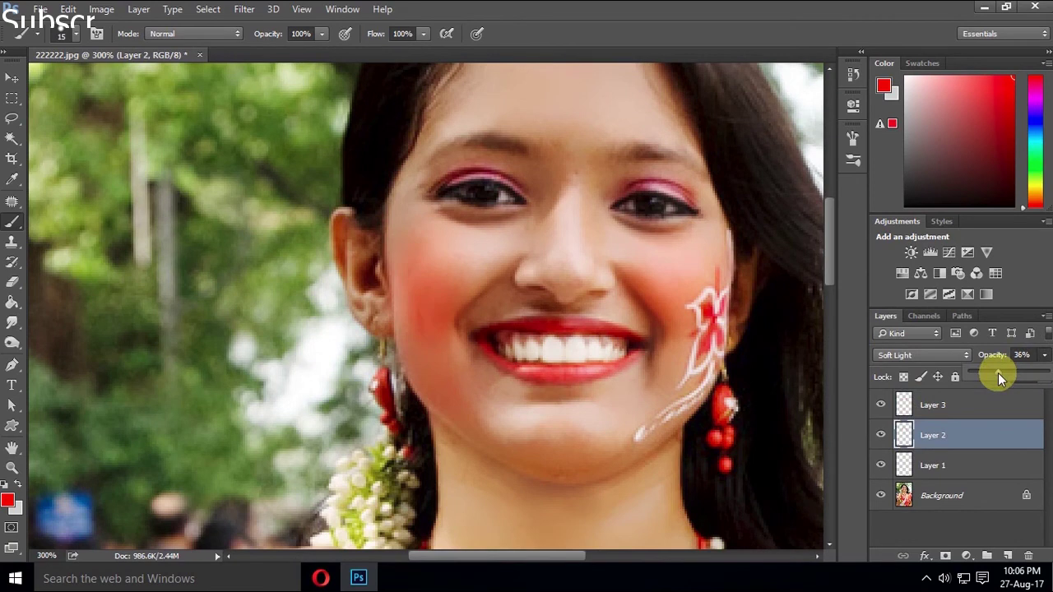
{"action": "key", "text": "ctrl+minus"}
{"action": "key", "text": "ctrl+minus"}
{"action": "key", "text": "ctrl+minus"}
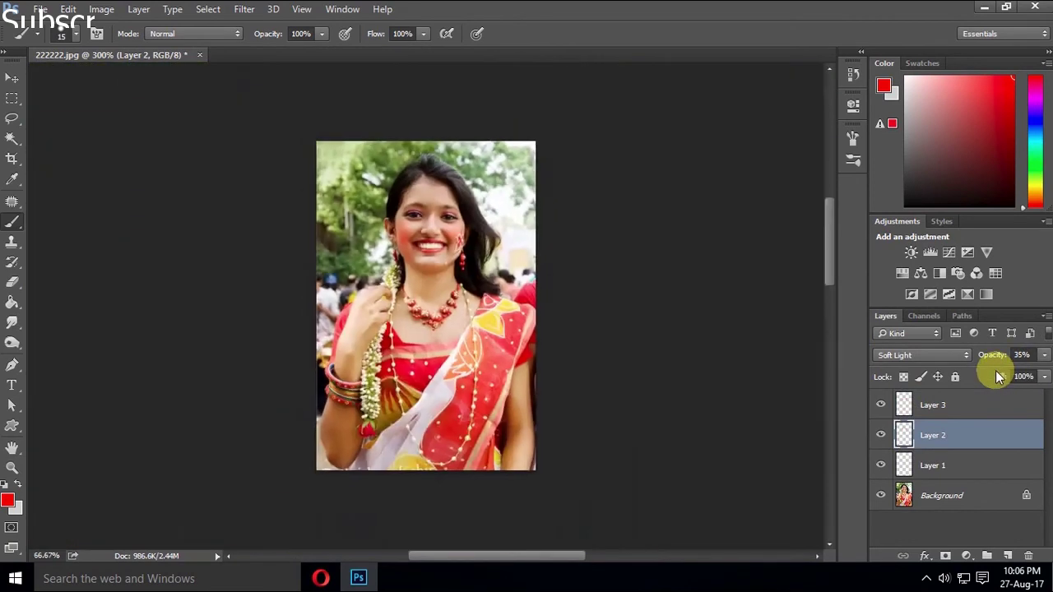
{"action": "key", "text": "ctrl+minus"}
Select both Layer 3 and Layer 2, toggling Layer 3's visibility to compare
{"action": "left_click", "coordinate": [428, 277]}
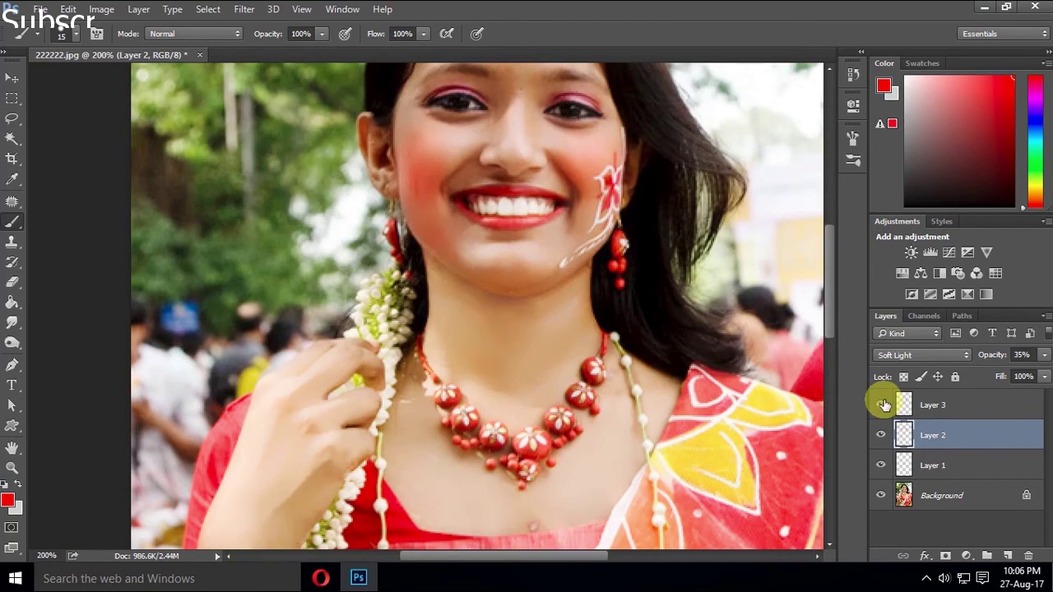
{"action": "left_click", "coordinate": [982, 406]}
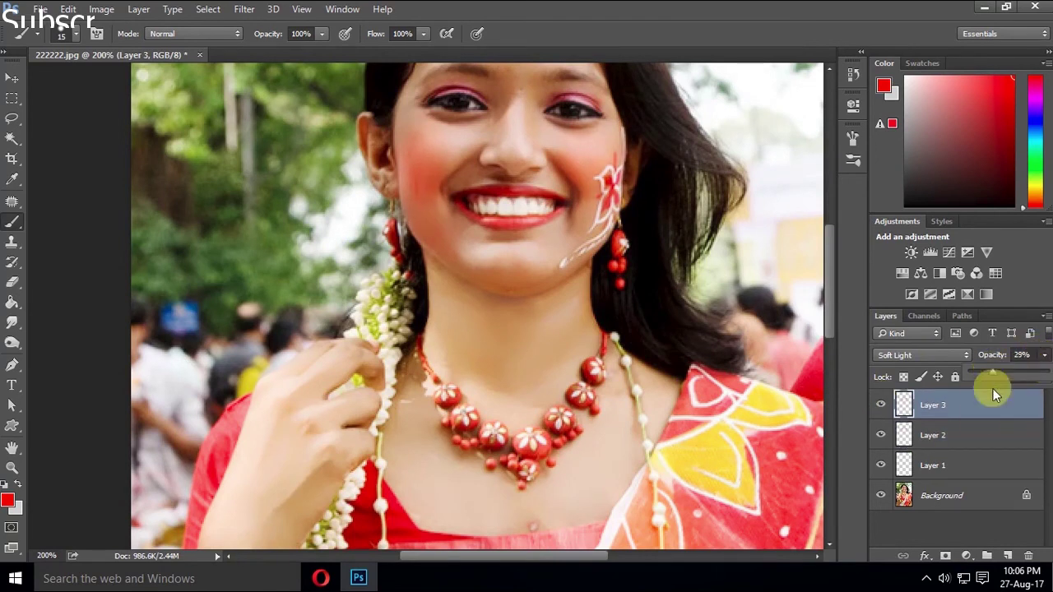
{"action": "left_click", "coordinate": [970, 435], "text": "ctrl"}
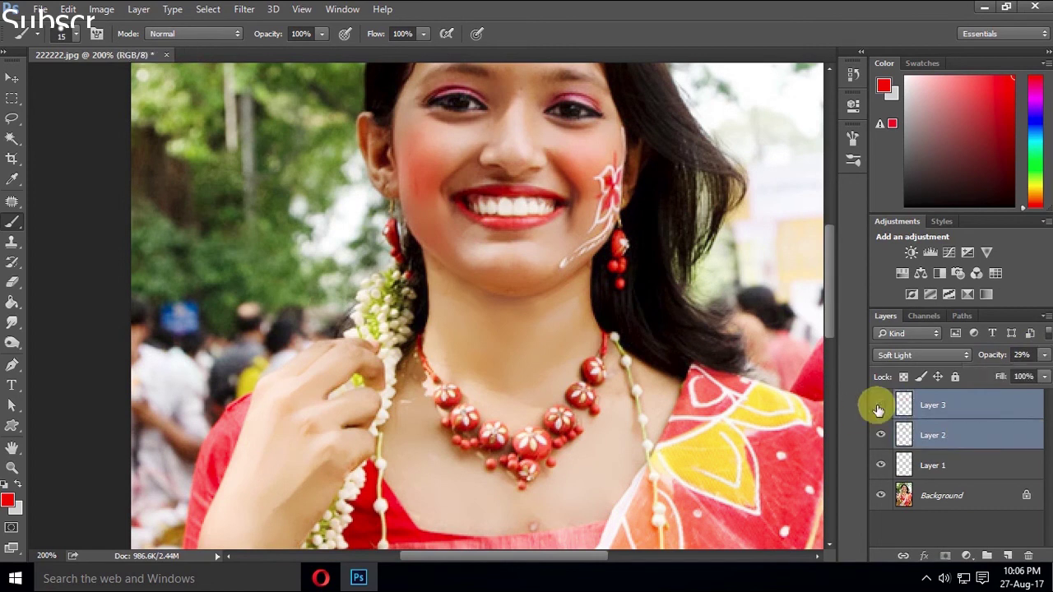
{"action": "left_click", "coordinate": [879, 406]}
{"action": "left_click", "coordinate": [880, 406]}
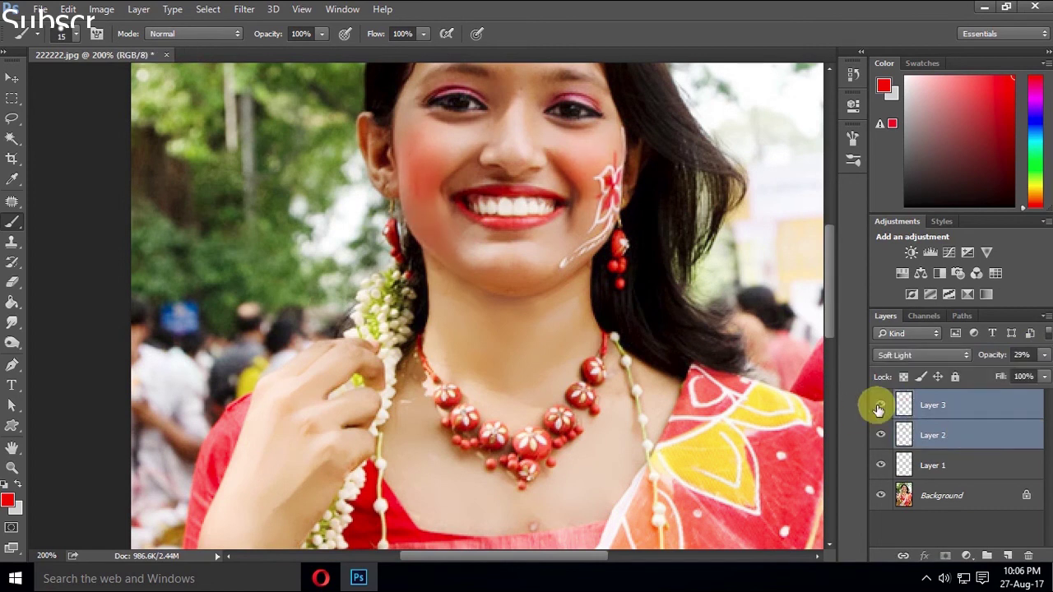
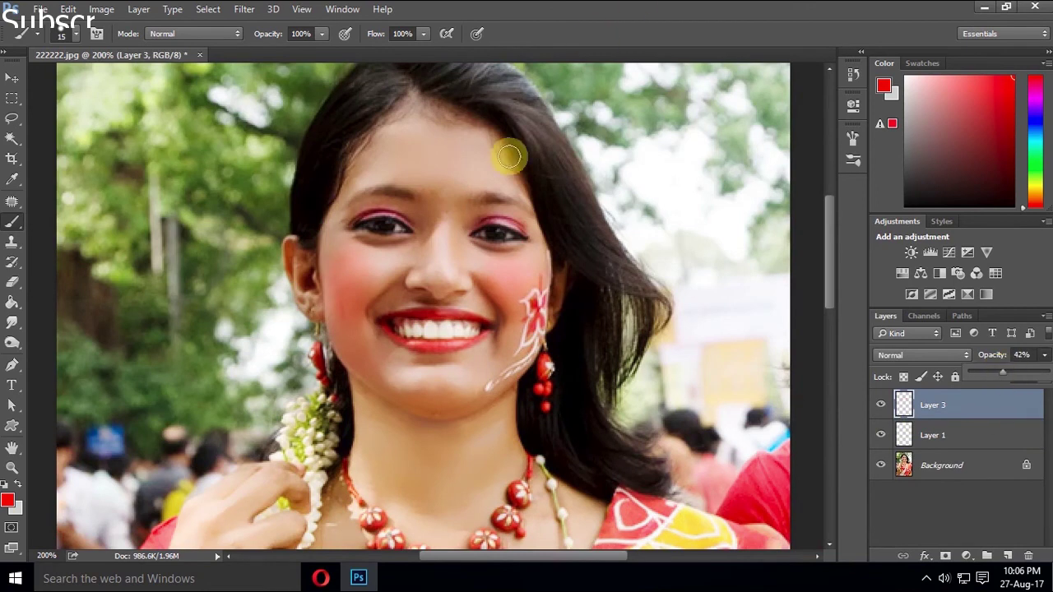
Inspect the eye makeup up close, then multi-select Layer 3, Layer 1 and Background
{"action": "left_click", "coordinate": [493, 212], "text": "ctrl"}
{"action": "left_click", "coordinate": [491, 208], "text": "ctrl"}
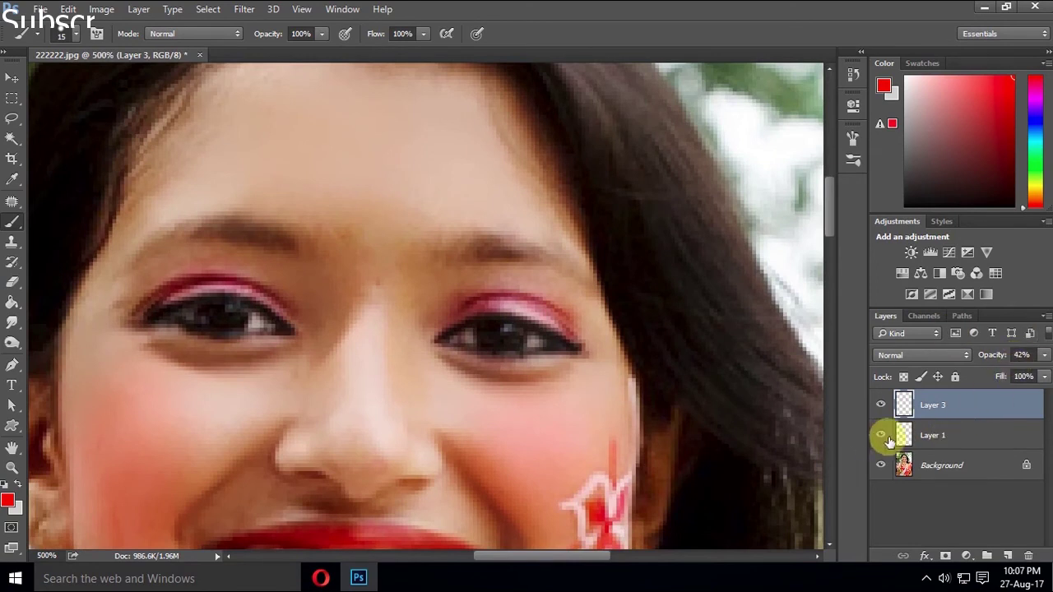
{"action": "key", "text": "ctrl+minus"}
{"action": "key", "text": "ctrl+minus"}
{"action": "key", "text": "ctrl+minus"}
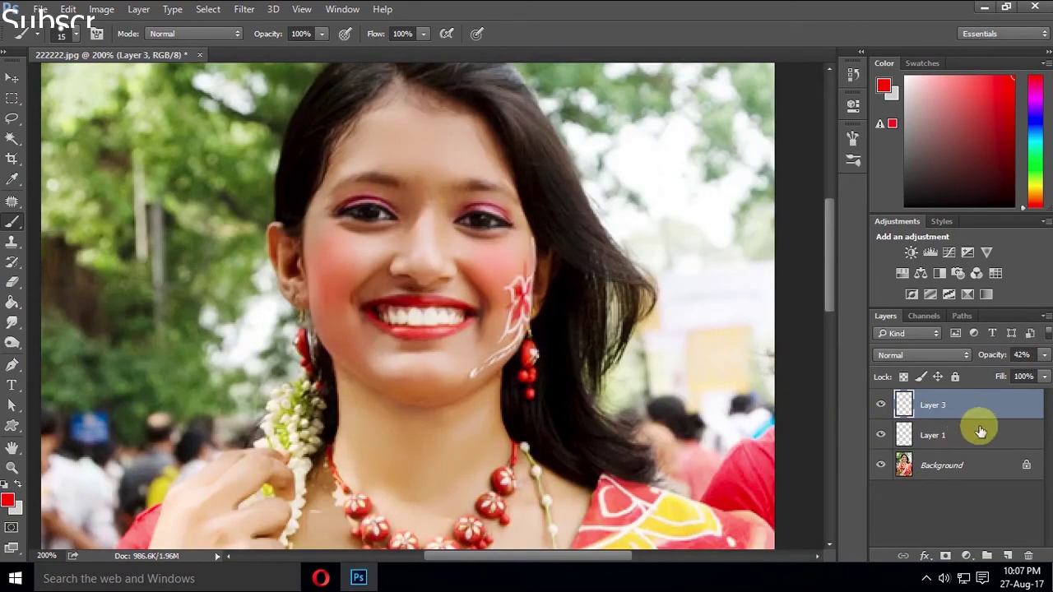
{"action": "left_click", "coordinate": [975, 435]}
{"action": "left_click", "coordinate": [881, 404]}
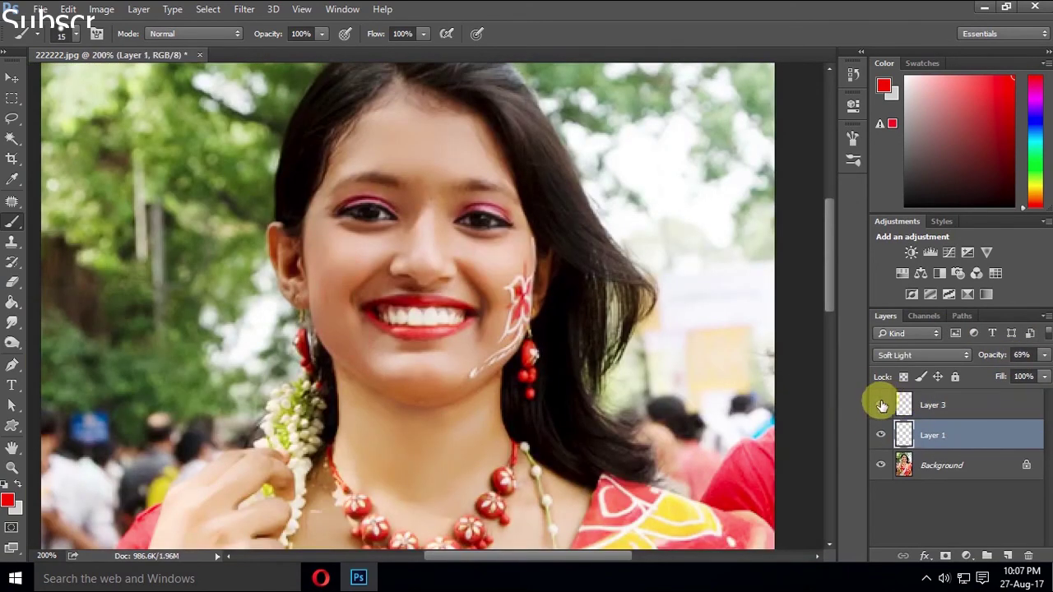
{"action": "left_click", "coordinate": [993, 407]}
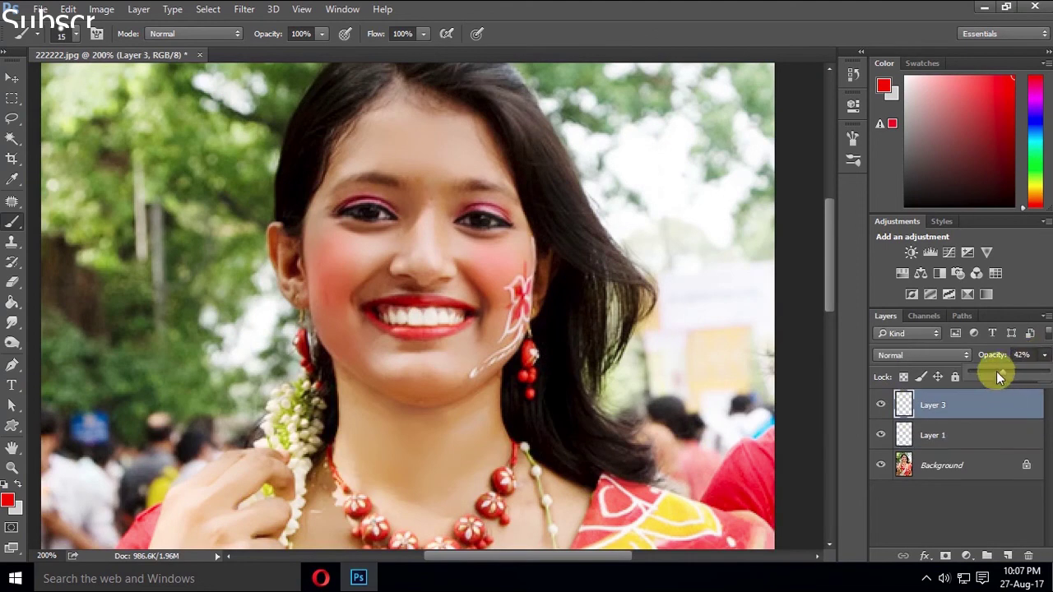
{"action": "left_click", "coordinate": [975, 435], "text": "ctrl"}
{"action": "left_click", "coordinate": [960, 466], "text": "ctrl"}
Merge the three selected layers into one Background and zoom to 500% on the eyes
{"action": "right_click", "coordinate": [960, 465]}
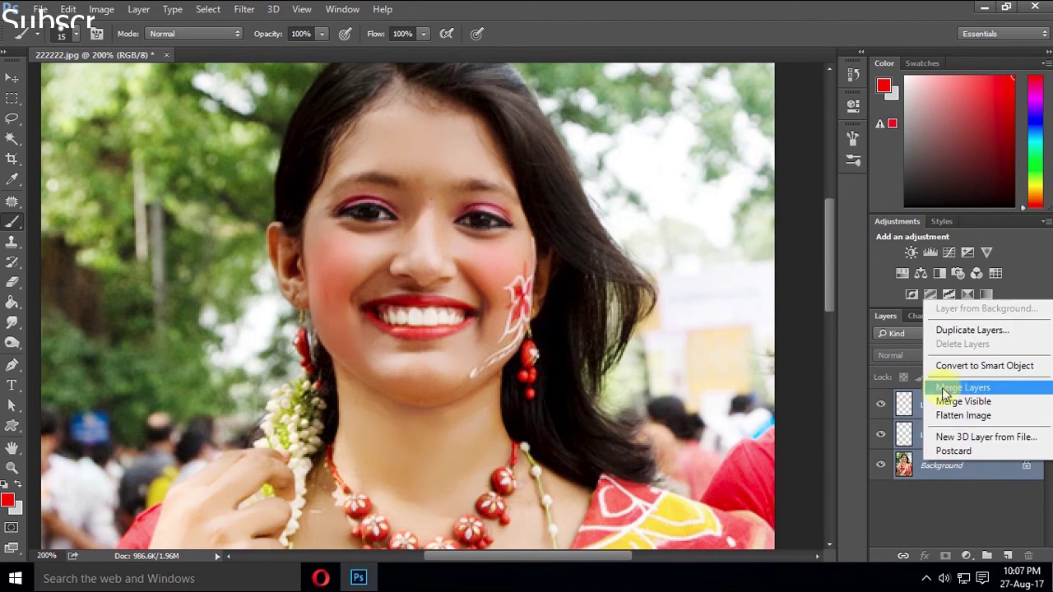
{"action": "left_click", "coordinate": [921, 383]}
{"action": "left_click", "coordinate": [419, 181]}
{"action": "left_click", "coordinate": [419, 176]}
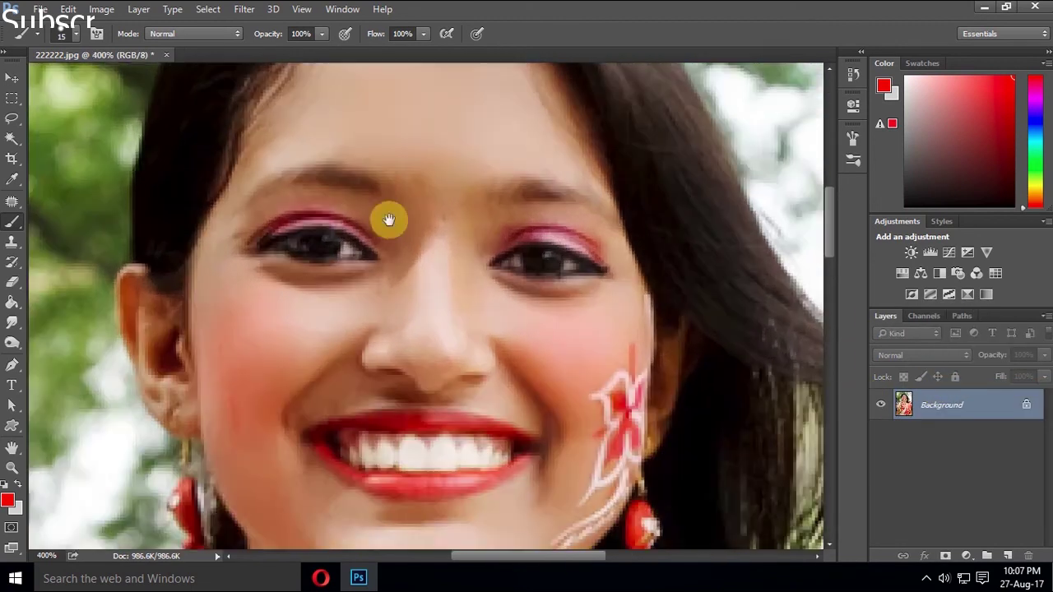
{"action": "left_click_drag", "start_coordinate": [387, 219], "coordinate": [400, 282]}
{"action": "key", "text": "ctrl+plus"}
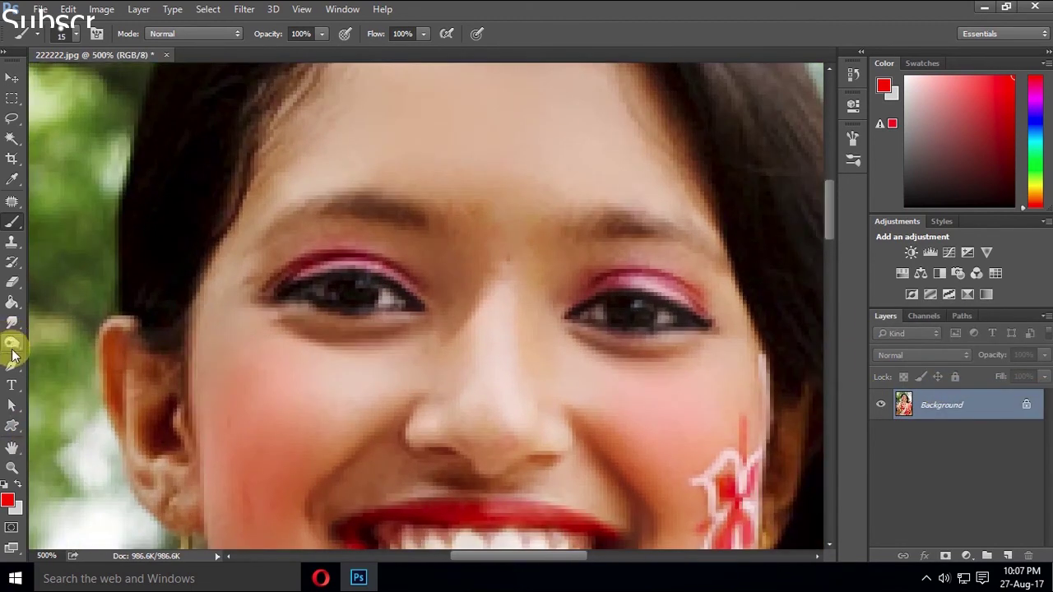
Brighten the area under the left eye with the Dodge Tool
{"action": "left_click", "coordinate": [12, 349]}
{"action": "right_click", "coordinate": [12, 347]}
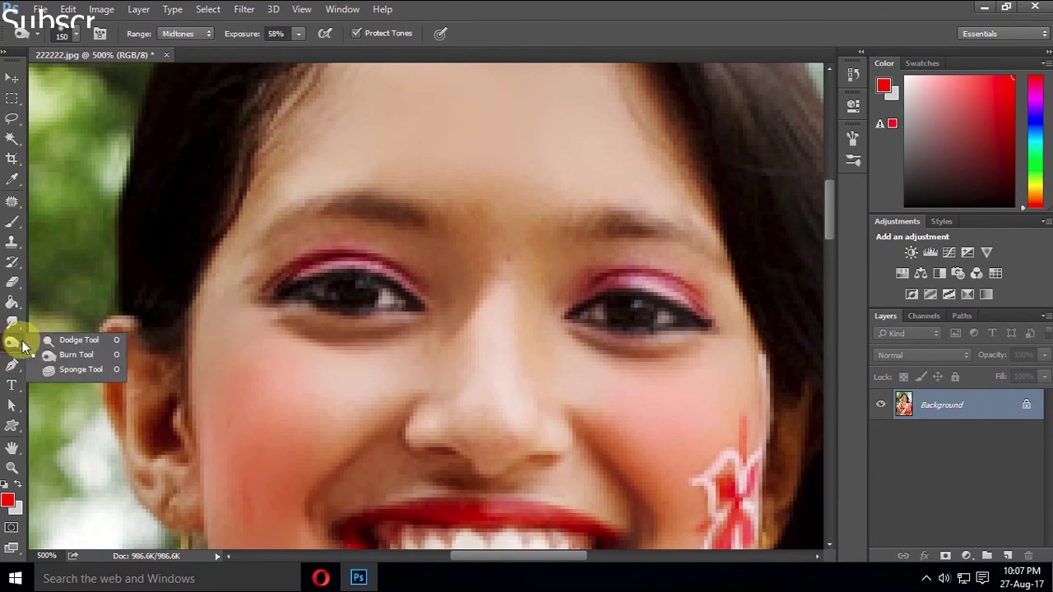
{"action": "left_click", "coordinate": [69, 341]}
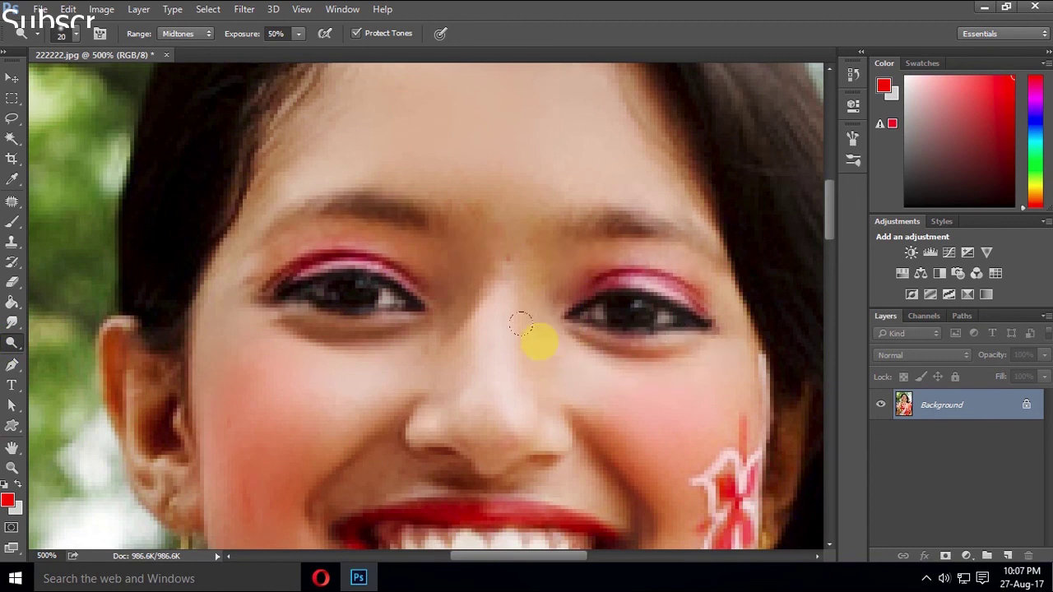
{"action": "left_click_drag", "start_coordinate": [420, 331], "coordinate": [230, 295]}
{"action": "scroll", "coordinate": [362, 329], "scroll_direction": "up", "scroll_amount": 2}
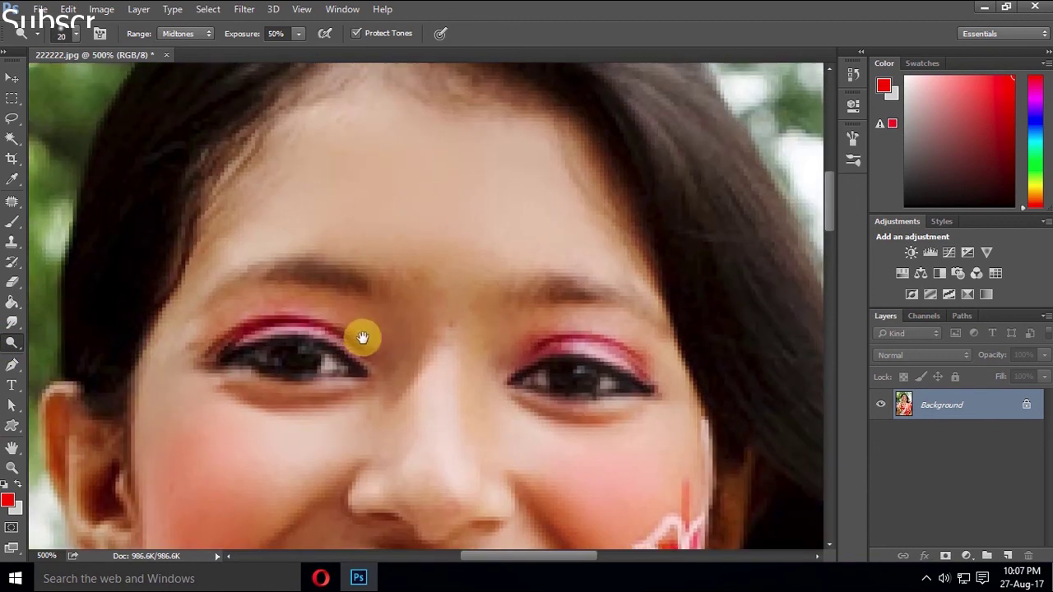
{"action": "scroll", "coordinate": [444, 329], "scroll_direction": "up", "scroll_amount": 2}
Darken the right and left eyebrows with the Burn Tool at brush sizes 15 and 10
{"action": "left_click_drag", "start_coordinate": [15, 343], "coordinate": [45, 345]}
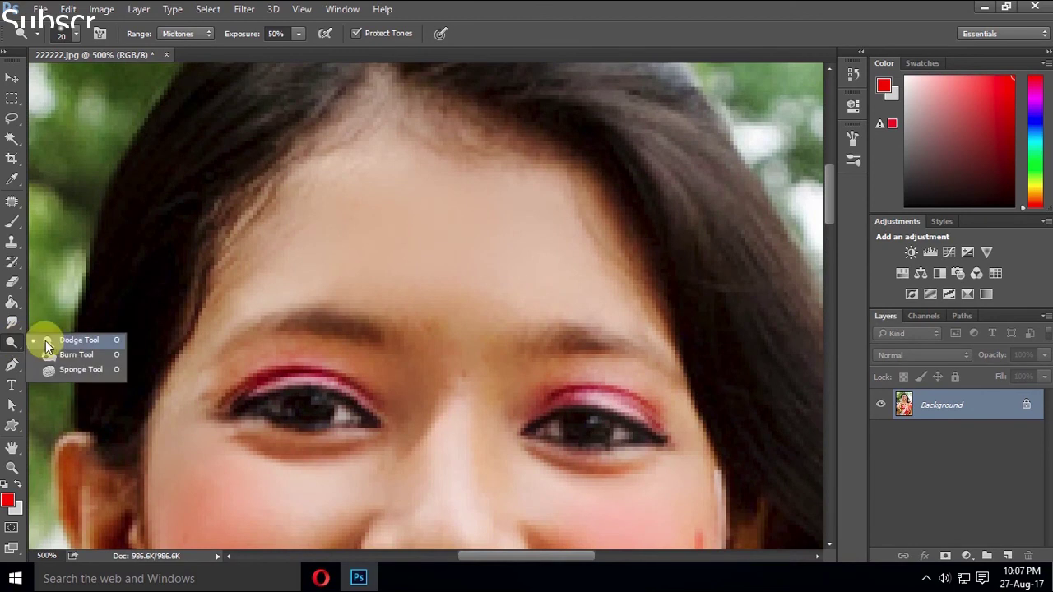
{"action": "left_click", "coordinate": [71, 356]}
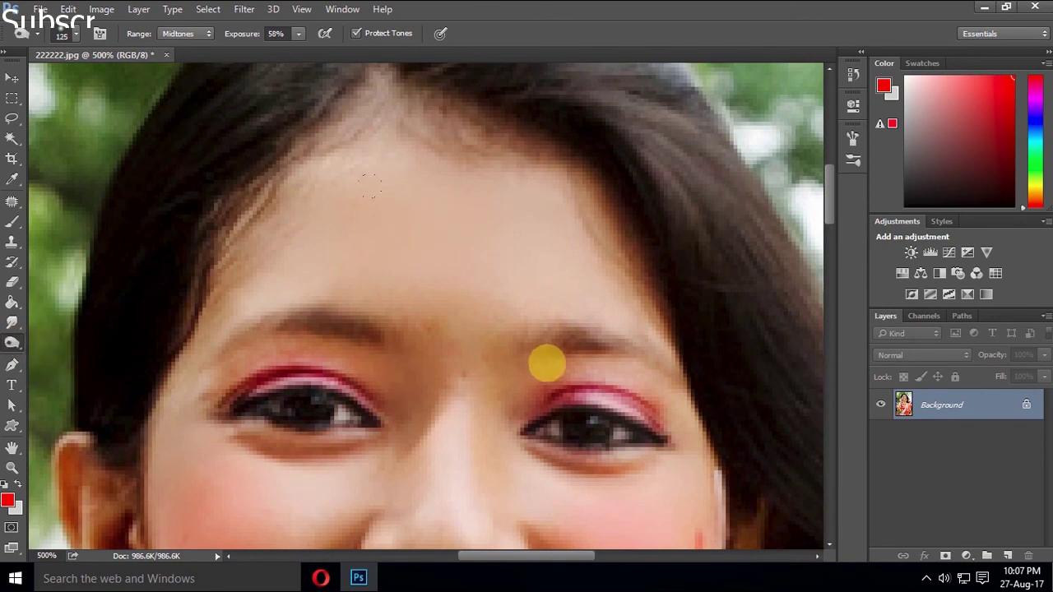
{"action": "key", "text": "bracketright"}
{"action": "left_click_drag", "start_coordinate": [563, 342], "coordinate": [658, 354]}
{"action": "key", "text": "bracketleft"}
{"action": "mouse_move", "coordinate": [393, 337]}
{"action": "left_mouse_down"}
{"action": "mouse_move", "coordinate": [206, 346]}
{"action": "mouse_move", "coordinate": [318, 322]}
{"action": "mouse_move", "coordinate": [277, 326]}
{"action": "mouse_move", "coordinate": [286, 323]}
{"action": "left_mouse_up"}
{"action": "key", "text": "bracketleft"}
{"action": "key", "text": "bracketleft"}
{"action": "key", "text": "bracketleft"}
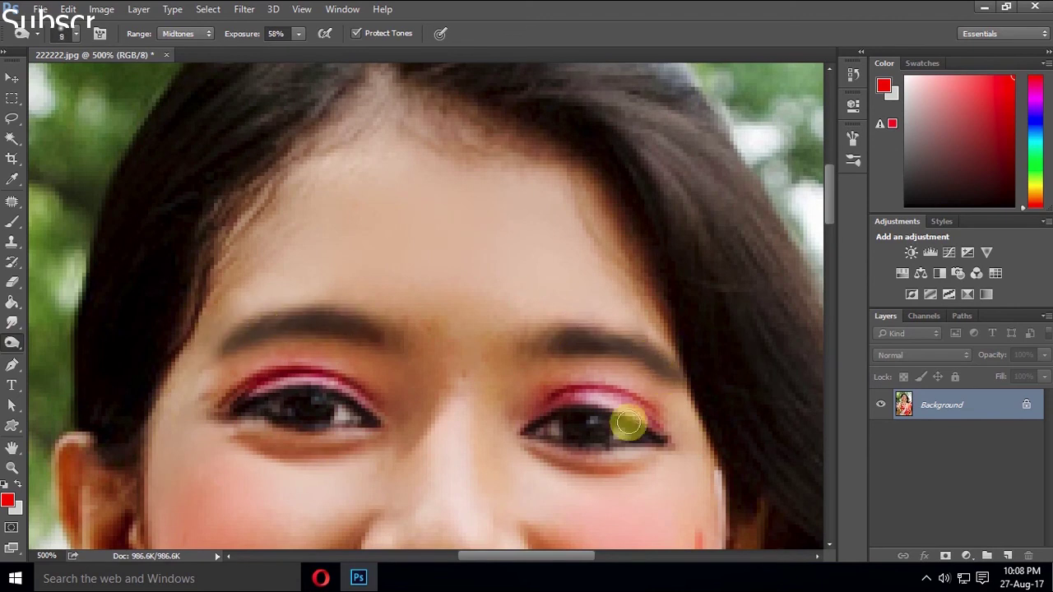
Add a Curves 1 adjustment layer above Background with its RGB midpoint dragged down
{"action": "key", "text": "b"}
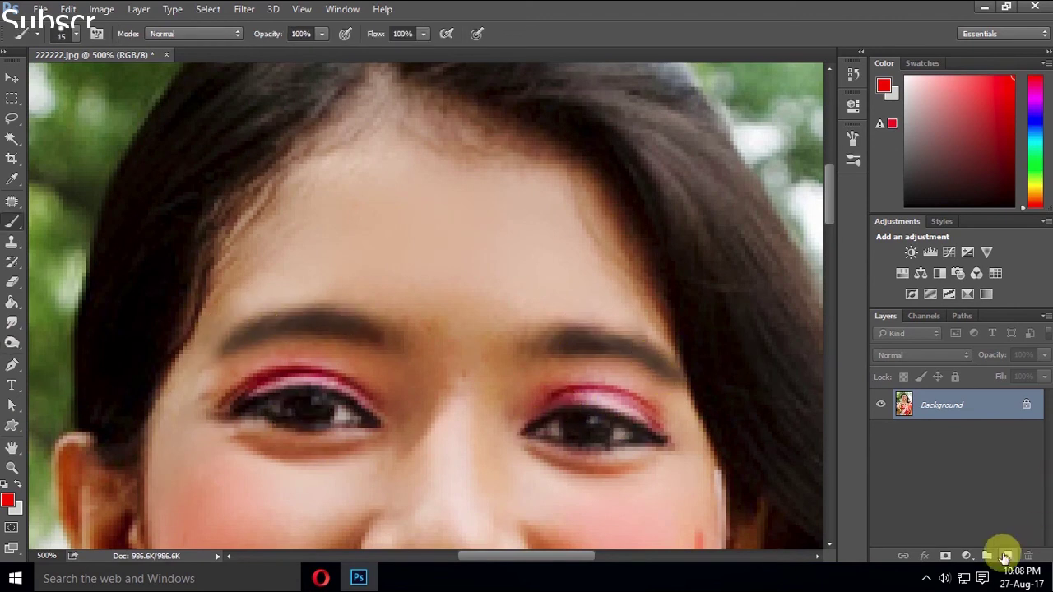
{"action": "left_click", "coordinate": [1005, 555]}
{"action": "left_click", "coordinate": [942, 435]}
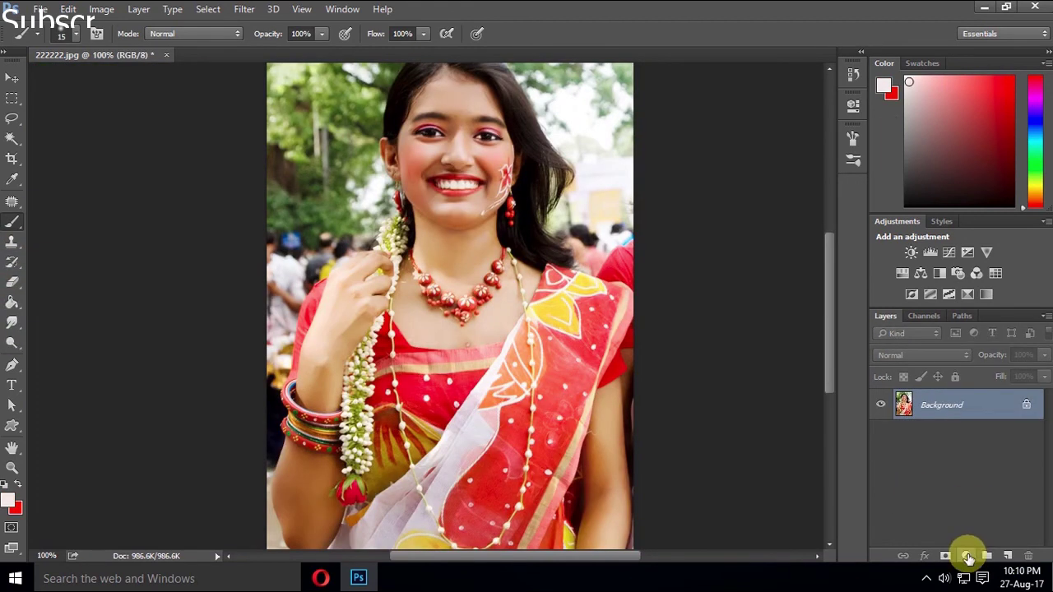
{"action": "left_click", "coordinate": [968, 557]}
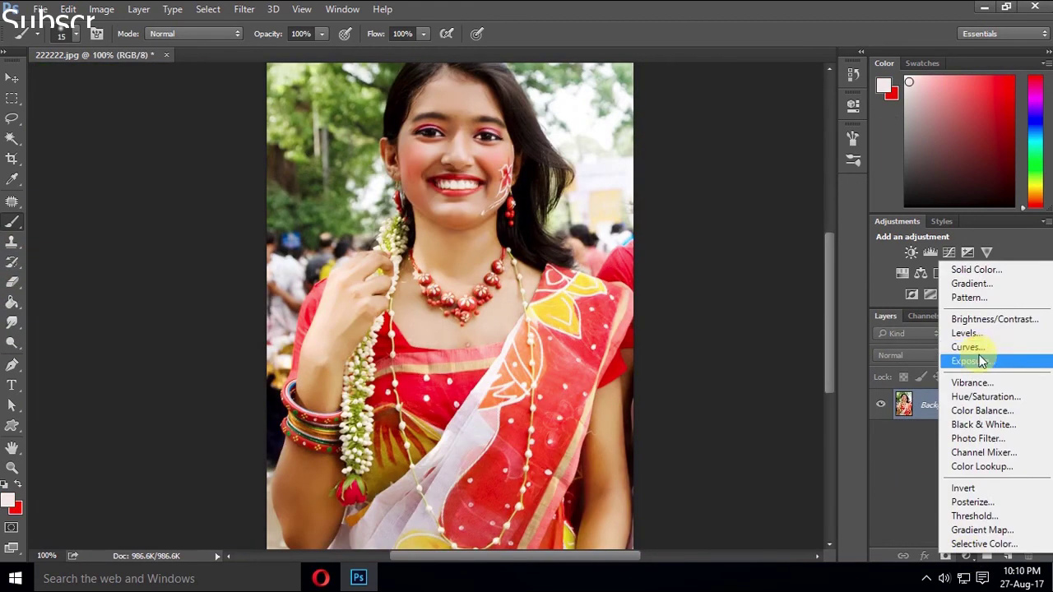
{"action": "left_click", "coordinate": [969, 347]}
{"action": "left_click_drag", "start_coordinate": [742, 247], "coordinate": [754, 253]}
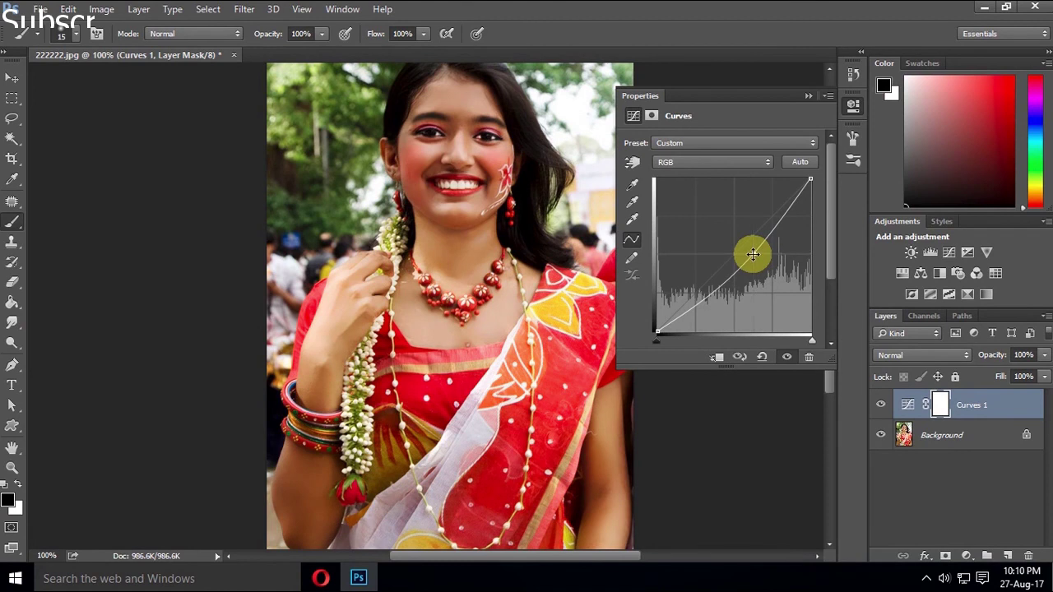
{"action": "left_click", "coordinate": [803, 94]}
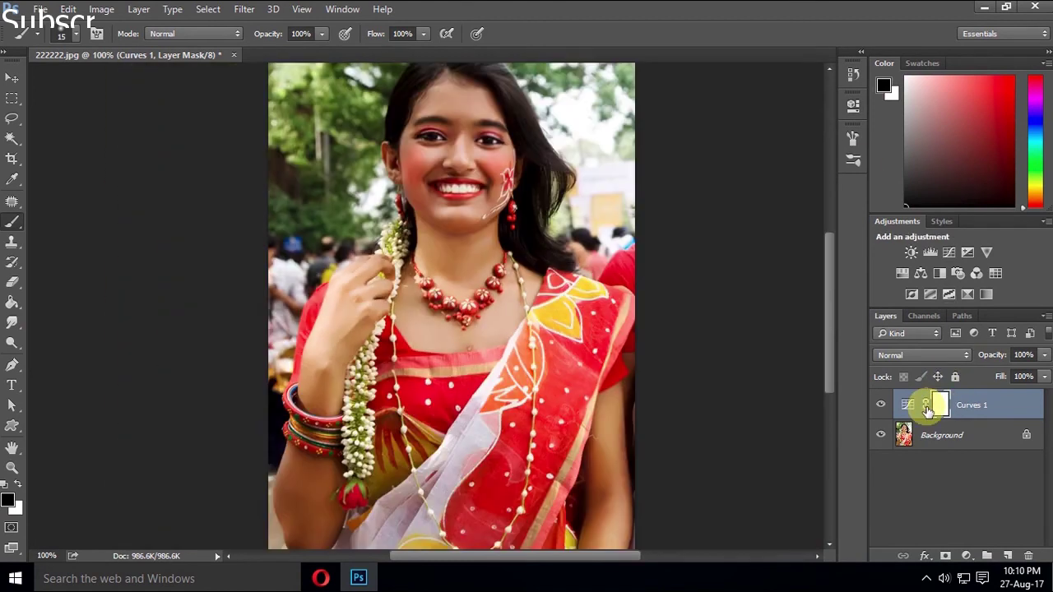
{"action": "key", "text": "ctrl+minus"}
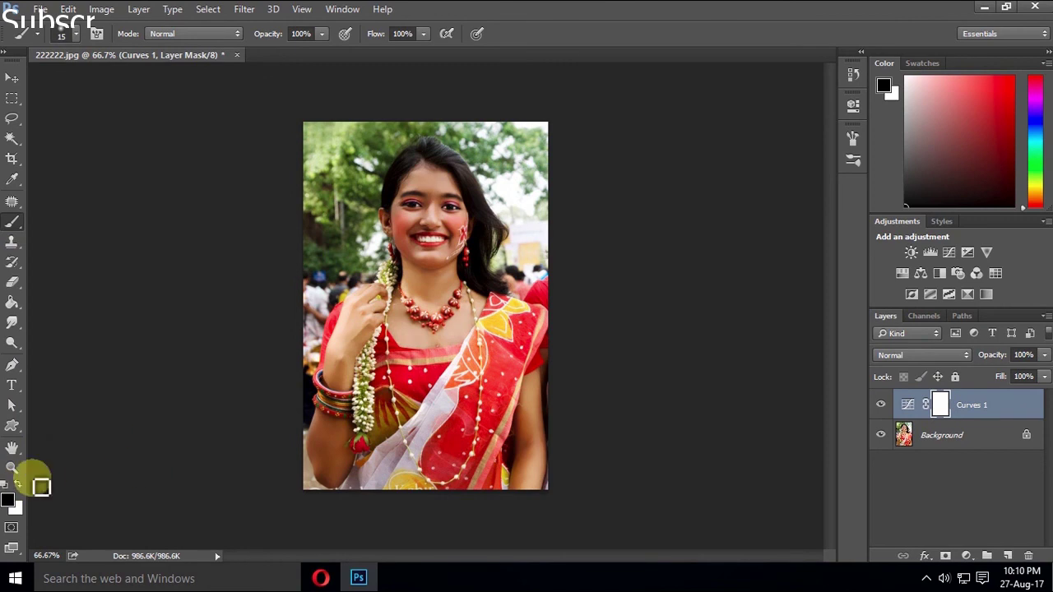
Paint the Curves 1 mask over the arm bangles, face and hair at 64% brush opacity
{"action": "key", "text": "bracketright"}
{"action": "key", "text": "bracketright"}
{"action": "key", "text": "bracketright"}
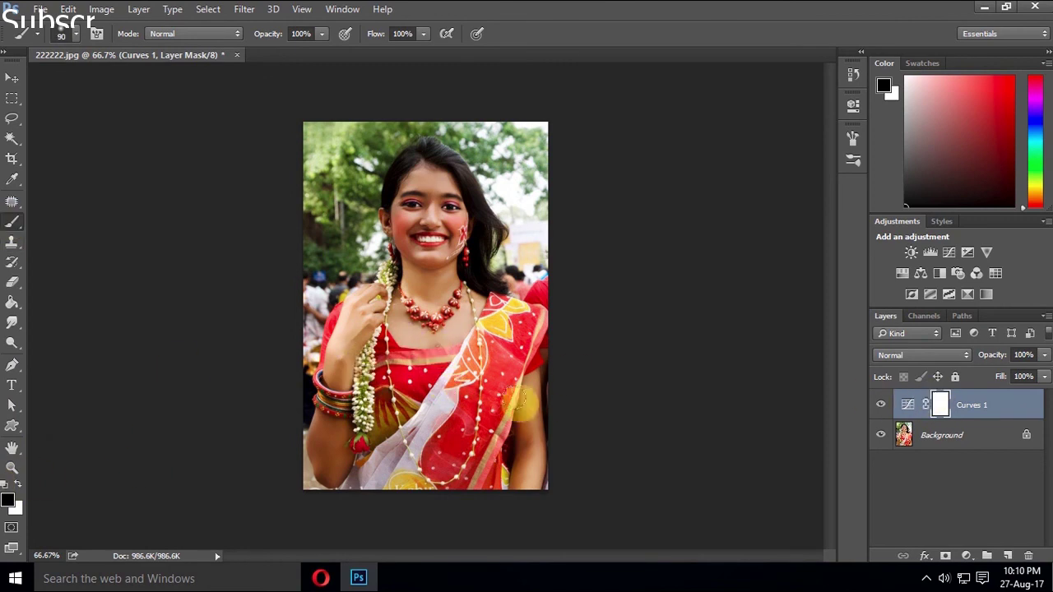
{"action": "left_click_drag", "start_coordinate": [322, 34], "coordinate": [293, 51]}
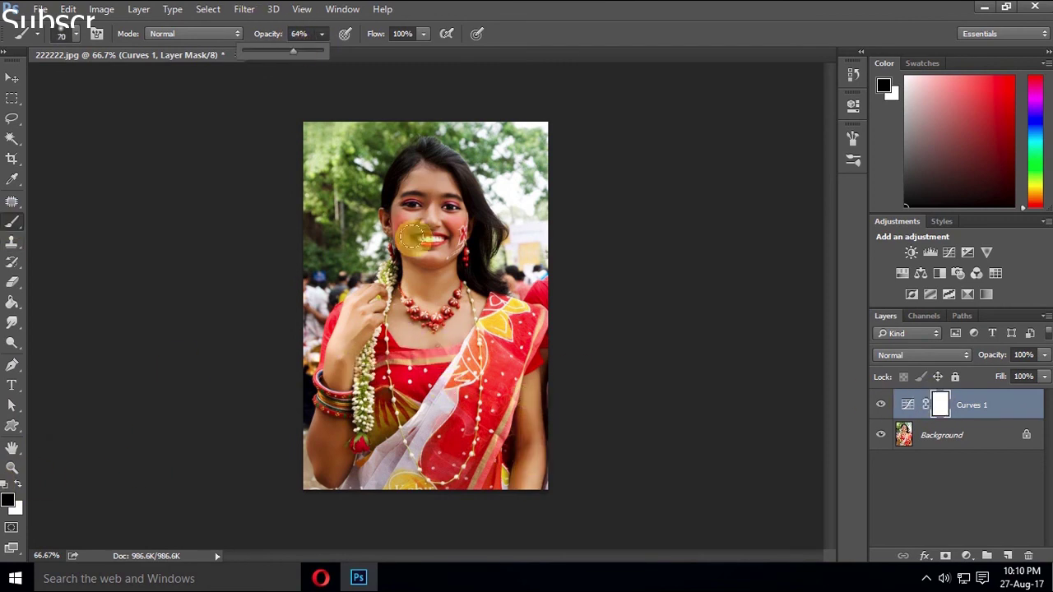
{"action": "scroll", "coordinate": [340, 430], "scroll_direction": "up", "scroll_amount": 1}
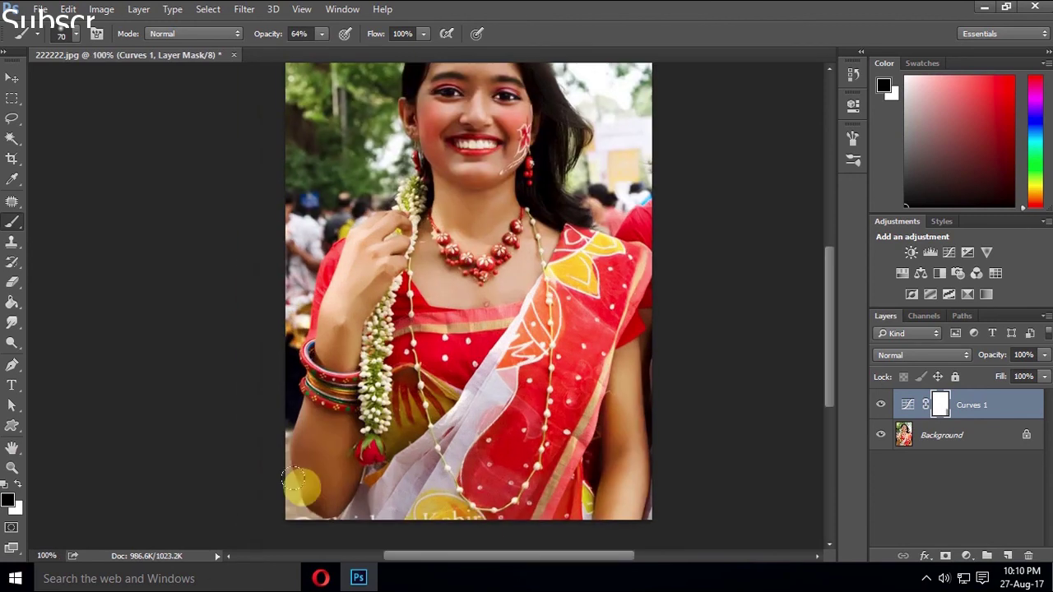
{"action": "left_click_drag", "start_coordinate": [327, 419], "coordinate": [325, 362]}
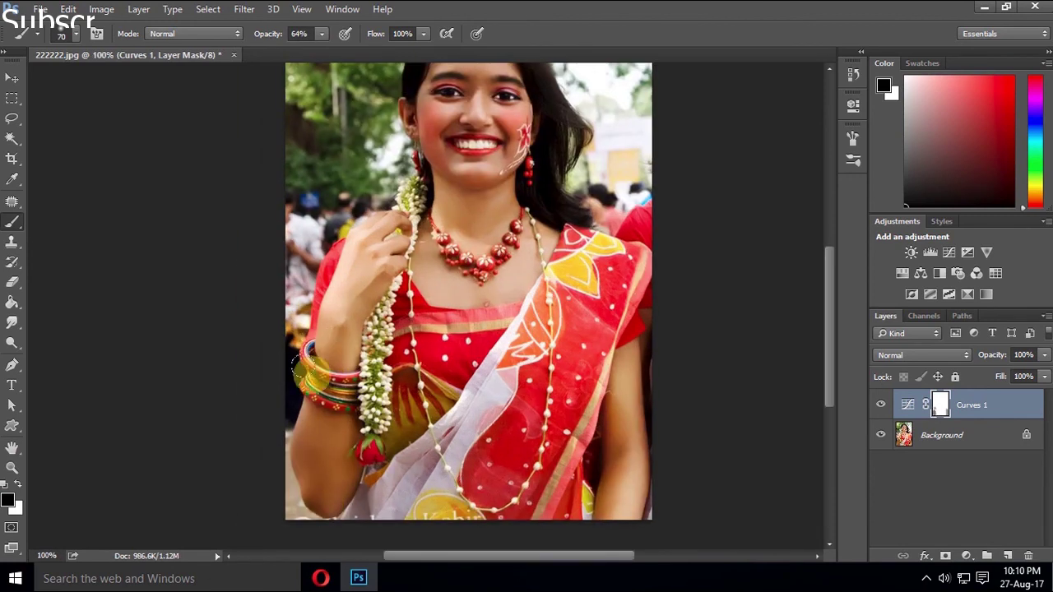
{"action": "scroll", "coordinate": [496, 385], "scroll_direction": "up", "scroll_amount": 3}
{"action": "key", "text": "bracketright"}
{"action": "key", "text": "bracketright"}
{"action": "left_click_drag", "start_coordinate": [404, 189], "coordinate": [449, 313]}
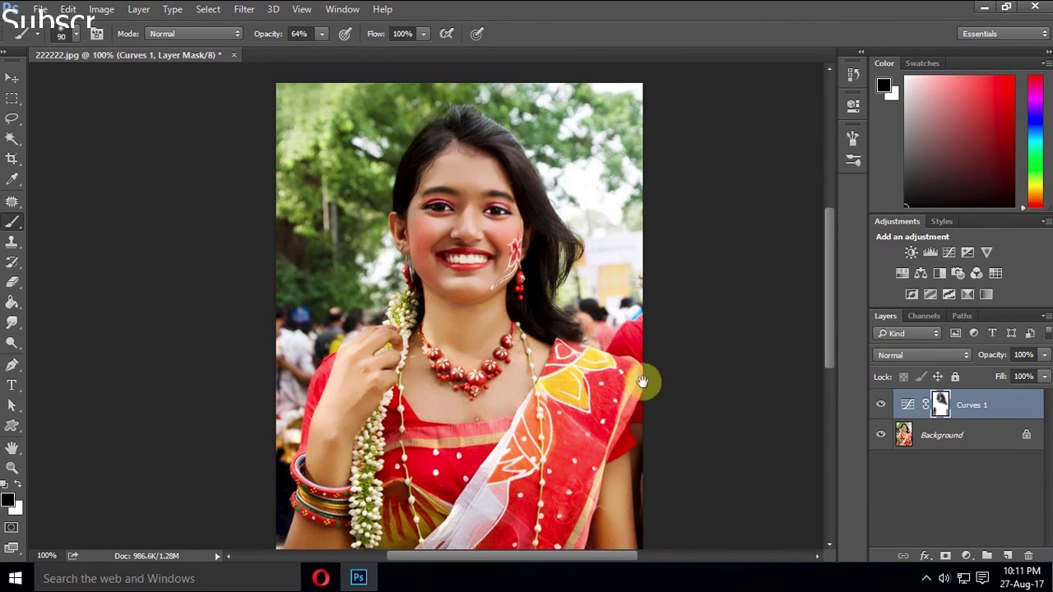
{"action": "scroll", "coordinate": [639, 375], "scroll_direction": "down", "scroll_amount": 3}
{"action": "scroll", "coordinate": [571, 348], "scroll_direction": "down", "scroll_amount": 4}
{"action": "scroll", "coordinate": [545, 329], "scroll_direction": "up", "scroll_amount": 4}
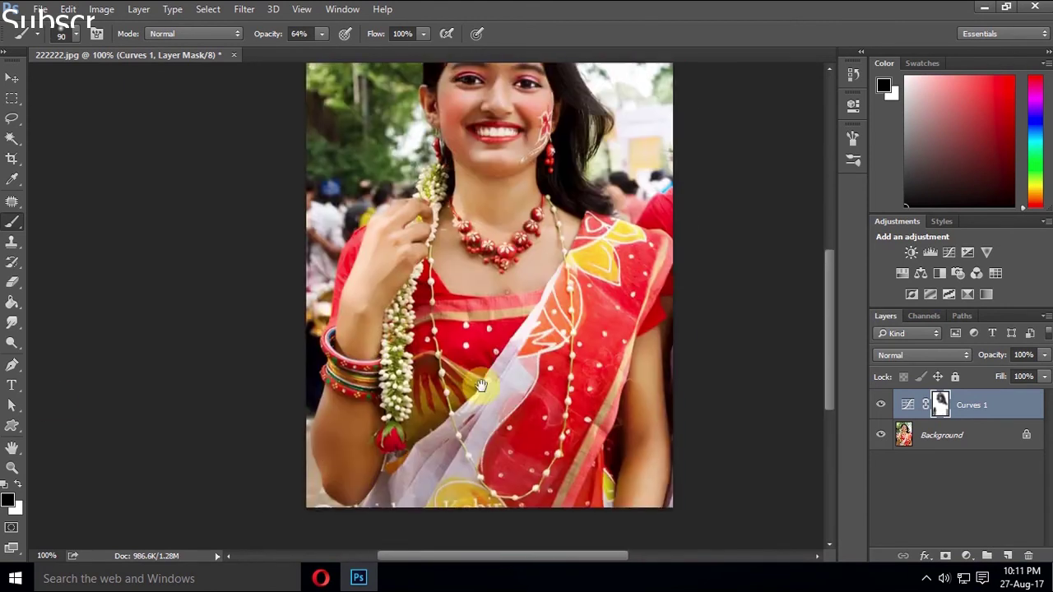
{"action": "scroll", "coordinate": [329, 417], "scroll_direction": "up", "scroll_amount": 2}
{"action": "scroll", "coordinate": [379, 411], "scroll_direction": "up", "scroll_amount": 3}
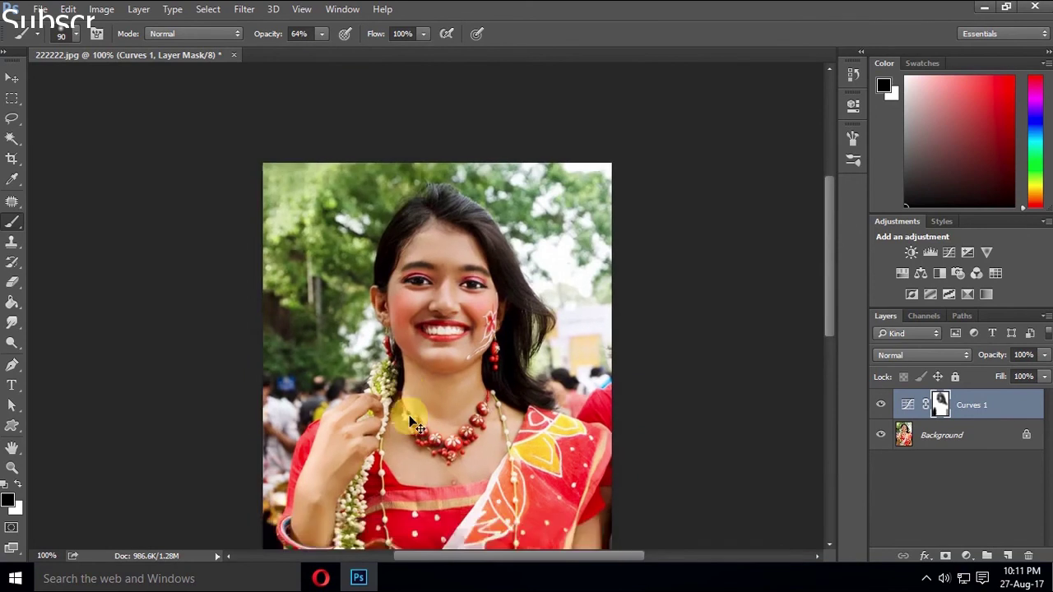
{"action": "key", "text": "ctrl+minus"}
{"action": "key", "text": "ctrl+minus"}
{"action": "key", "text": "ctrl+plus"}
{"action": "key", "text": "ctrl+plus"}
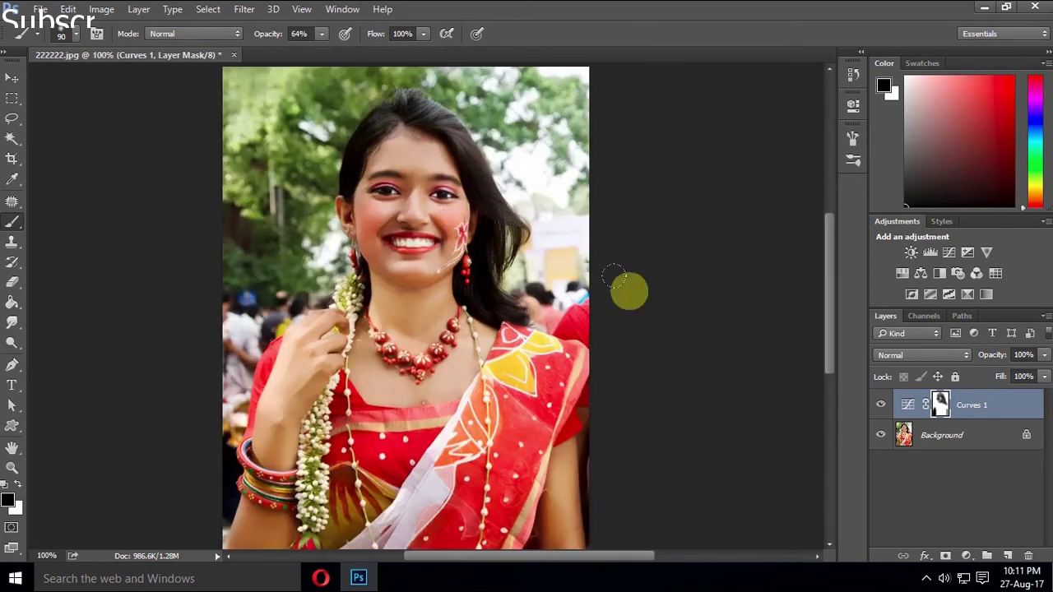
Toggle Curves 1 visibility to compare the portrait with and without the brightening
{"action": "left_click", "coordinate": [882, 408]}
{"action": "left_click", "coordinate": [882, 408]}
{"action": "left_click", "coordinate": [883, 408]}
{"action": "left_click", "coordinate": [882, 408]}
{"action": "left_click", "coordinate": [882, 409]}
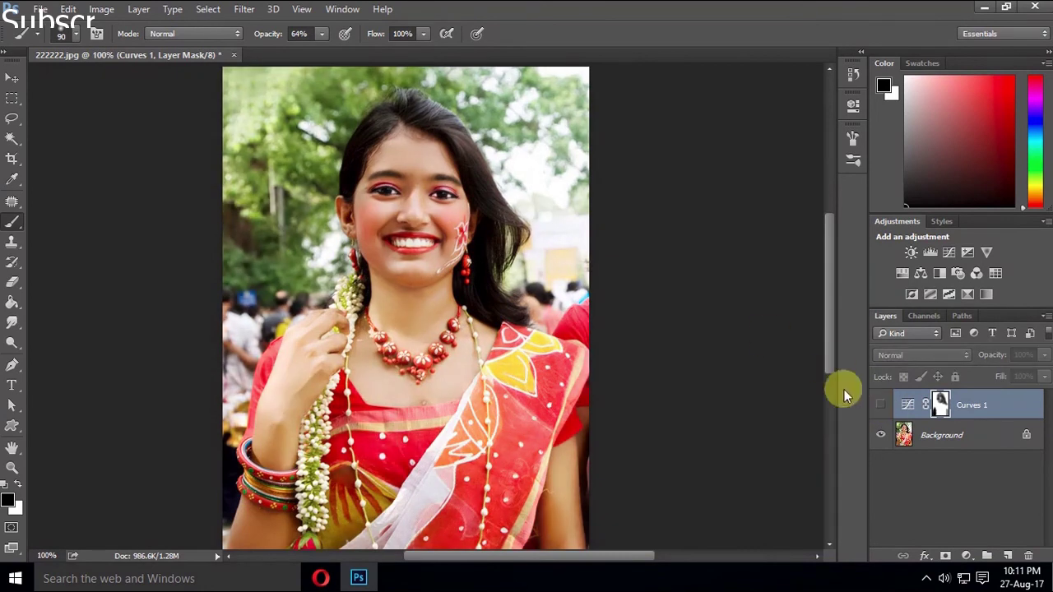
{"action": "left_click", "coordinate": [880, 404]}
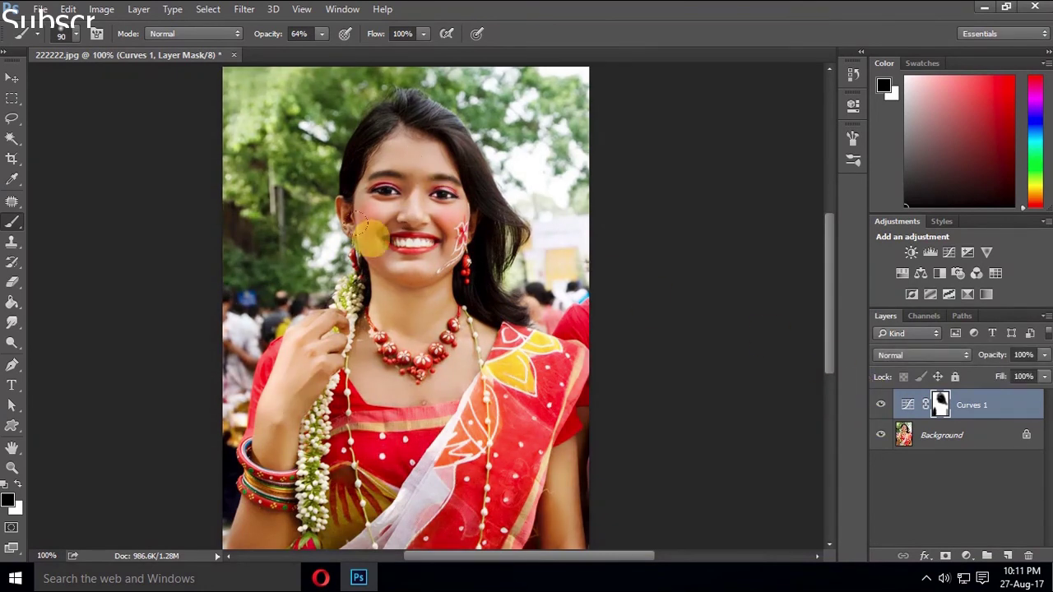
{"action": "key", "text": "ctrl+minus"}
{"action": "key", "text": "ctrl+minus"}
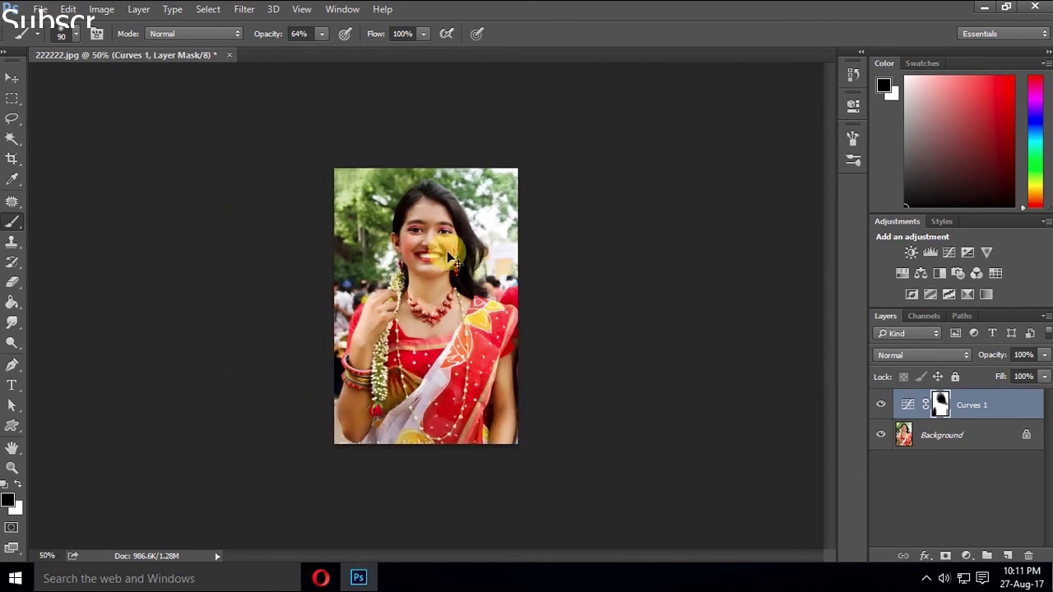
{"action": "key", "text": "ctrl+minus"}
{"action": "key", "text": "ctrl+plus"}
{"action": "key", "text": "ctrl+plus"}
{"action": "key", "text": "ctrl+plus"}
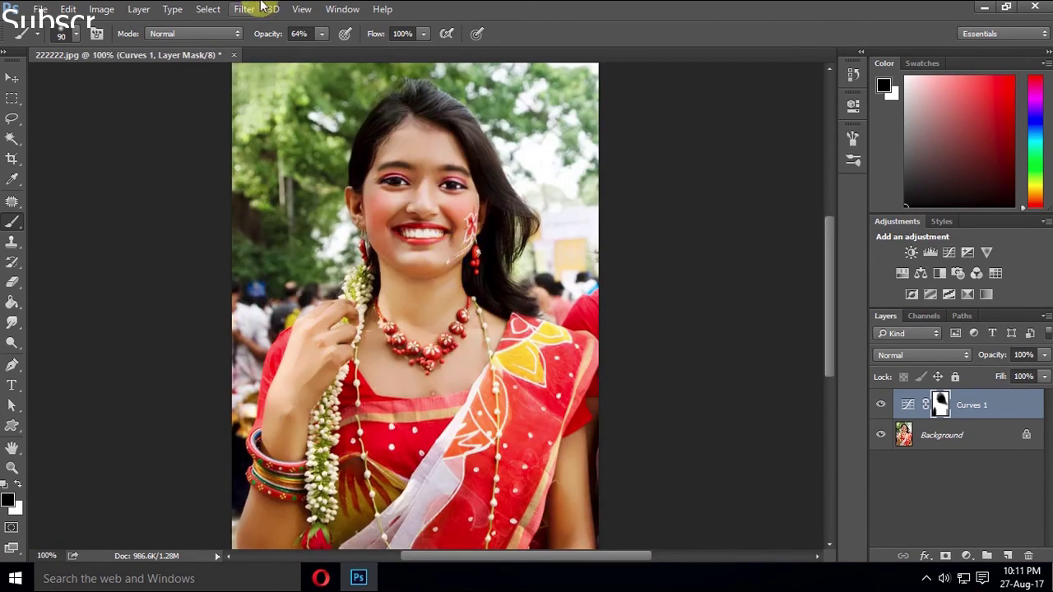
{"action": "left_click", "coordinate": [879, 406]}
{"action": "left_click", "coordinate": [879, 405]}
{"action": "left_click", "coordinate": [879, 406]}
{"action": "left_click", "coordinate": [879, 406]}
{"action": "left_click", "coordinate": [879, 405]}
{"action": "left_click", "coordinate": [880, 405]}
Merge Curves 1 down into the Background layer
{"action": "left_click", "coordinate": [959, 407]}
{"action": "right_click", "coordinate": [959, 407]}
{"action": "left_click", "coordinate": [716, 447]}
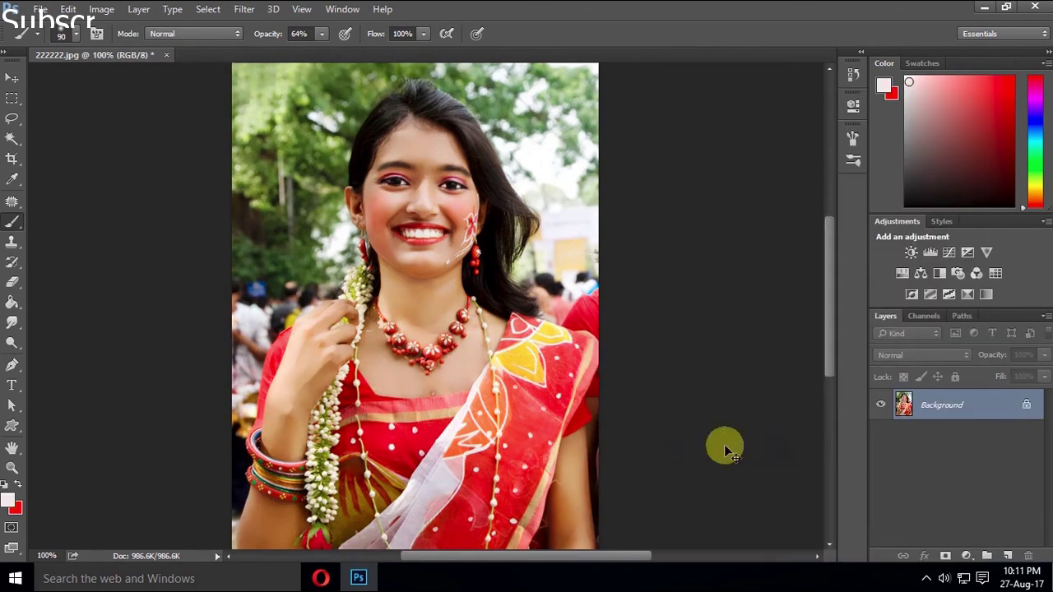
{"action": "key", "text": "ctrl+minus"}
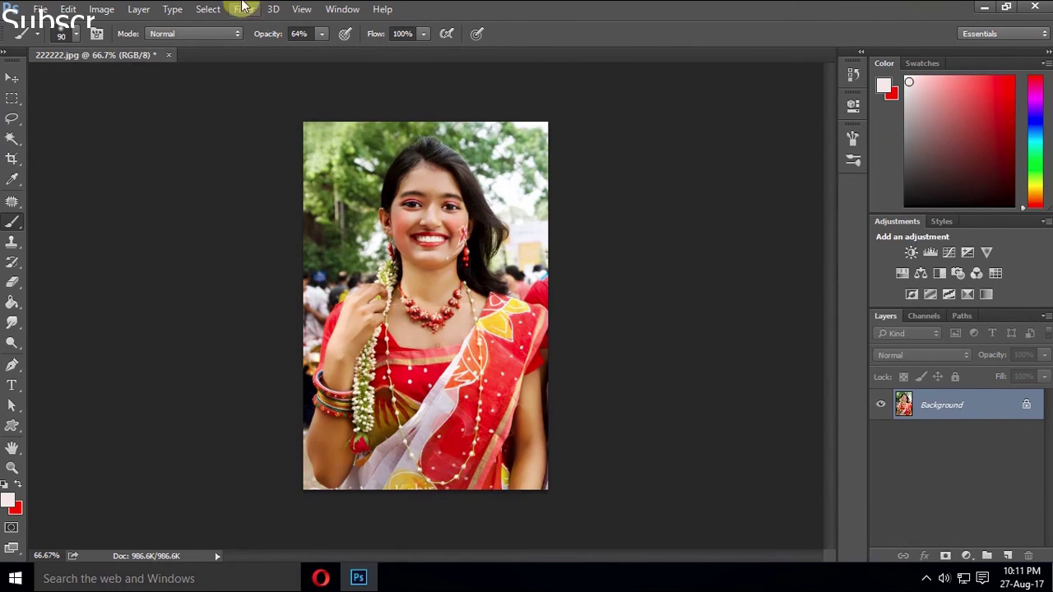
Apply the Camera Raw Filter with Contrast set to +5
{"action": "left_click", "coordinate": [244, 9]}
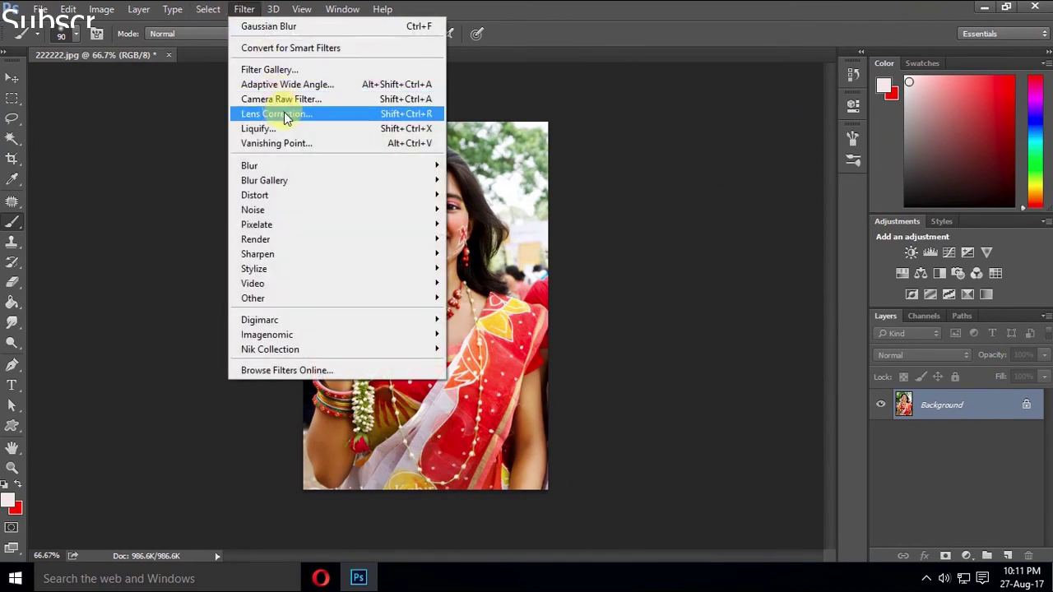
{"action": "left_click", "coordinate": [284, 99]}
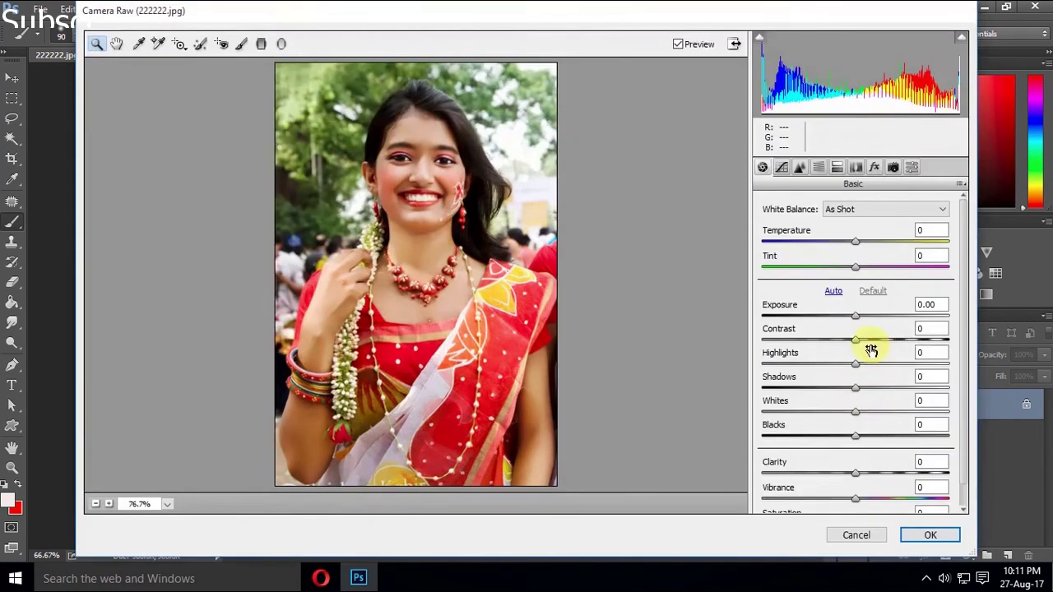
{"action": "left_click_drag", "start_coordinate": [851, 345], "coordinate": [865, 337]}
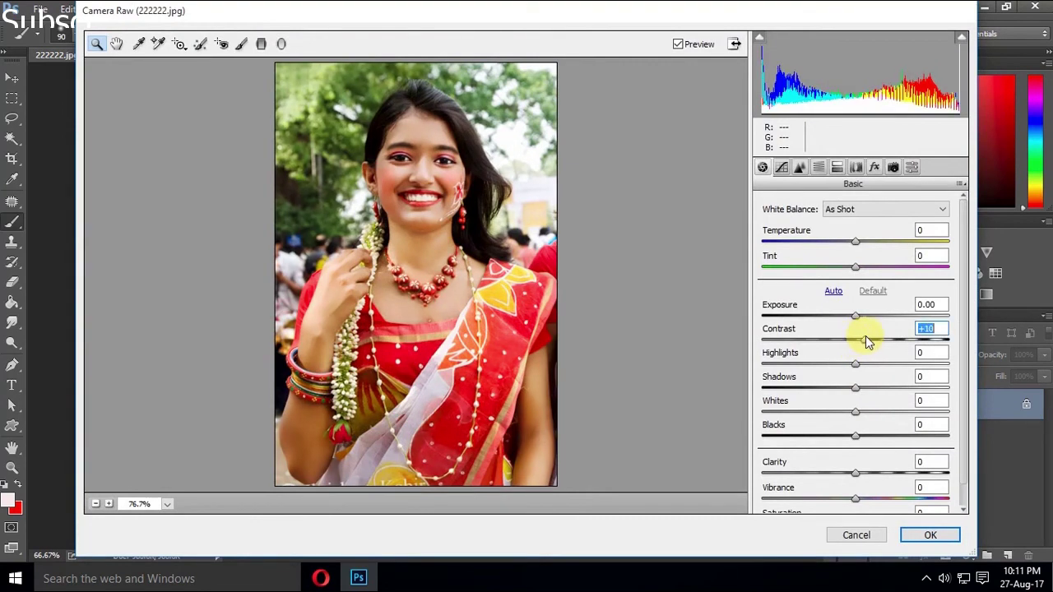
{"action": "type", "text": "+5"}
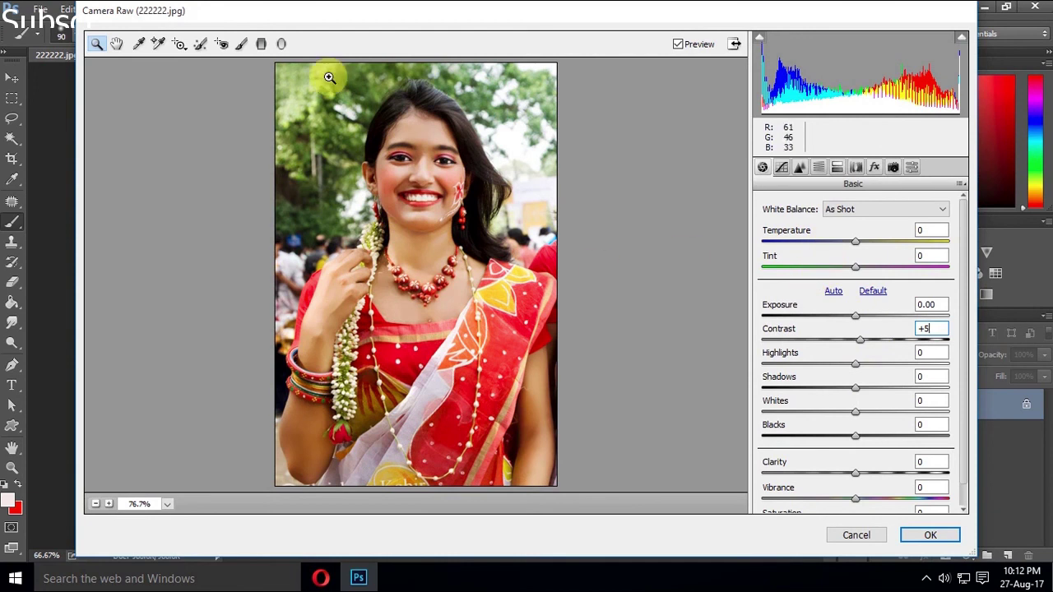
Draw Graduated Filters (Temperature +100, Exposure +0.50) over the upper-left, upper-right and upper background
{"action": "left_click", "coordinate": [261, 43]}
{"action": "left_click_drag", "start_coordinate": [272, 70], "coordinate": [371, 141]}
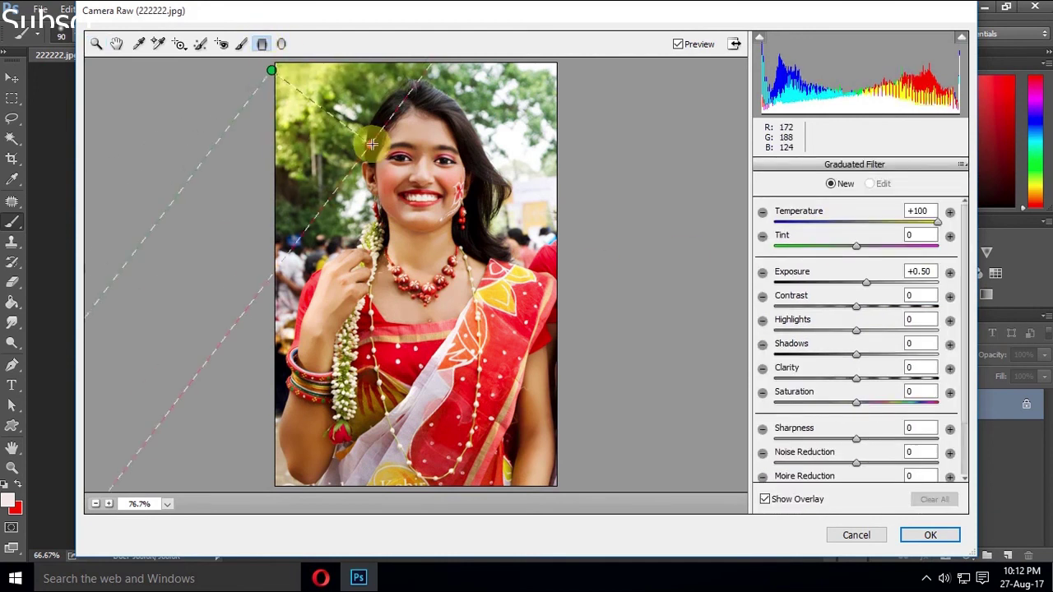
{"action": "left_click_drag", "start_coordinate": [539, 76], "coordinate": [474, 127]}
{"action": "left_click_drag", "start_coordinate": [269, 213], "coordinate": [491, 270]}
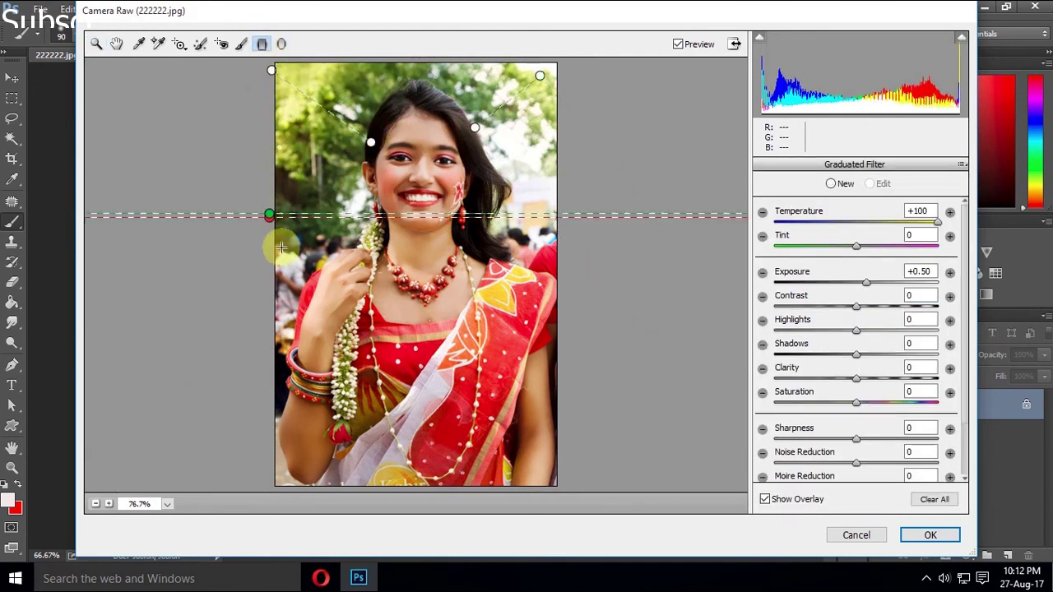
Apply the Camera Raw edits and quick-select the woman from hair to hem
{"action": "left_click", "coordinate": [930, 536]}
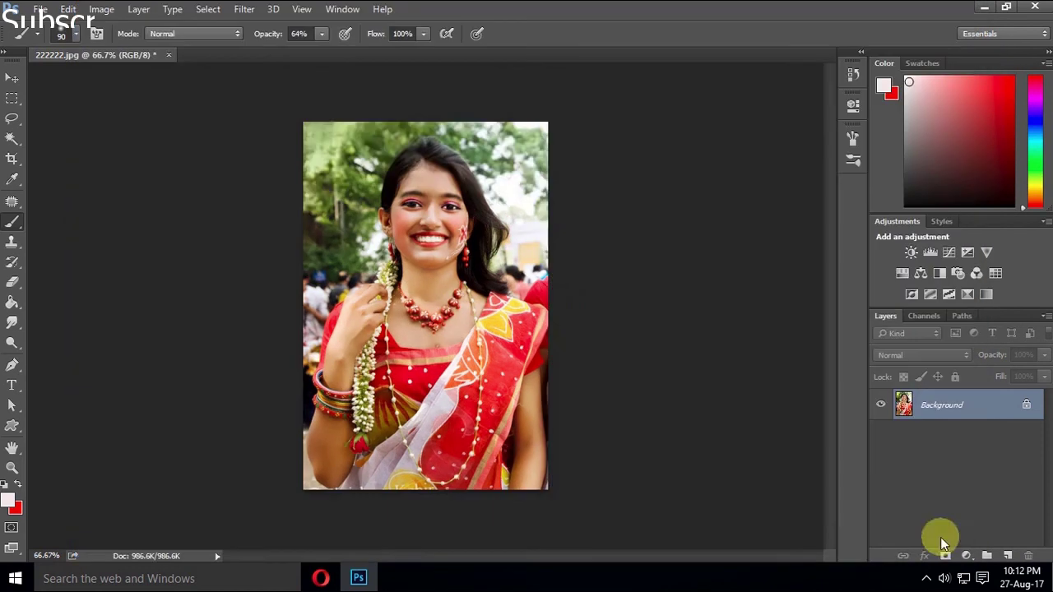
{"action": "left_click", "coordinate": [12, 138]}
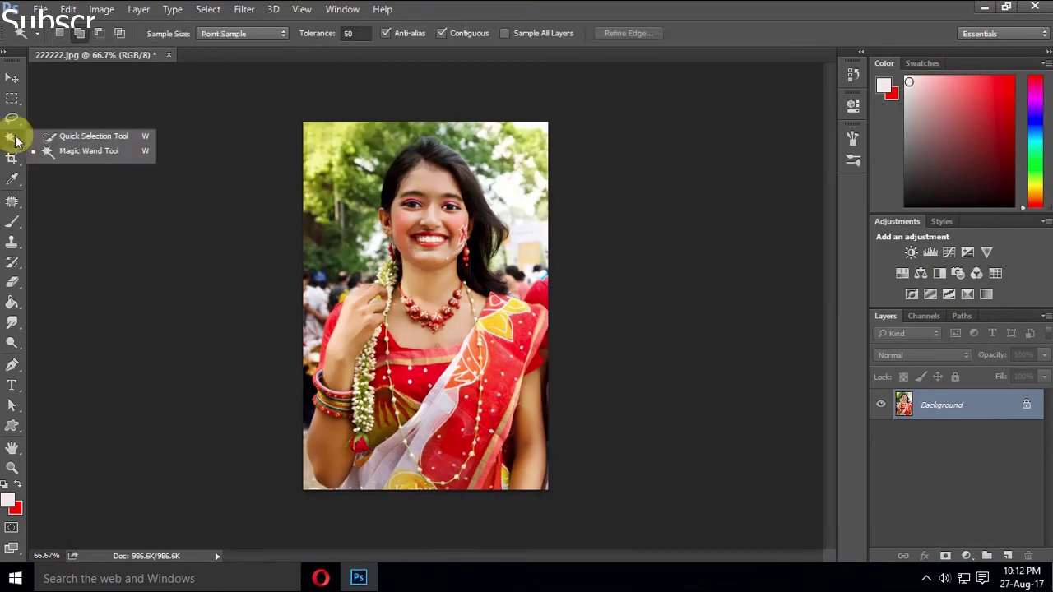
{"action": "left_click", "coordinate": [66, 134]}
{"action": "key", "text": "bracketright"}
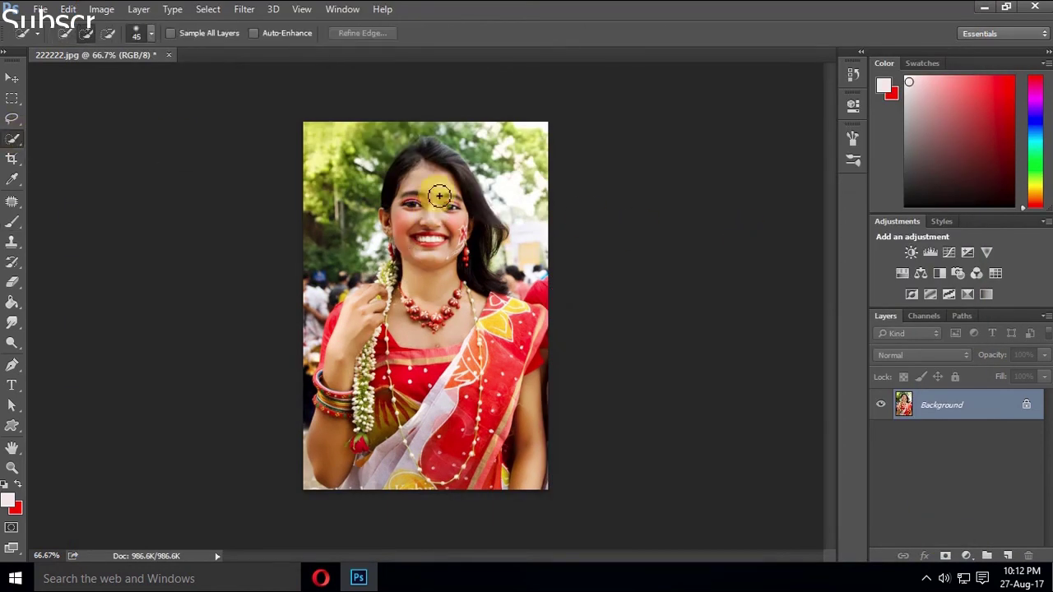
{"action": "left_click_drag", "start_coordinate": [429, 171], "coordinate": [445, 402]}
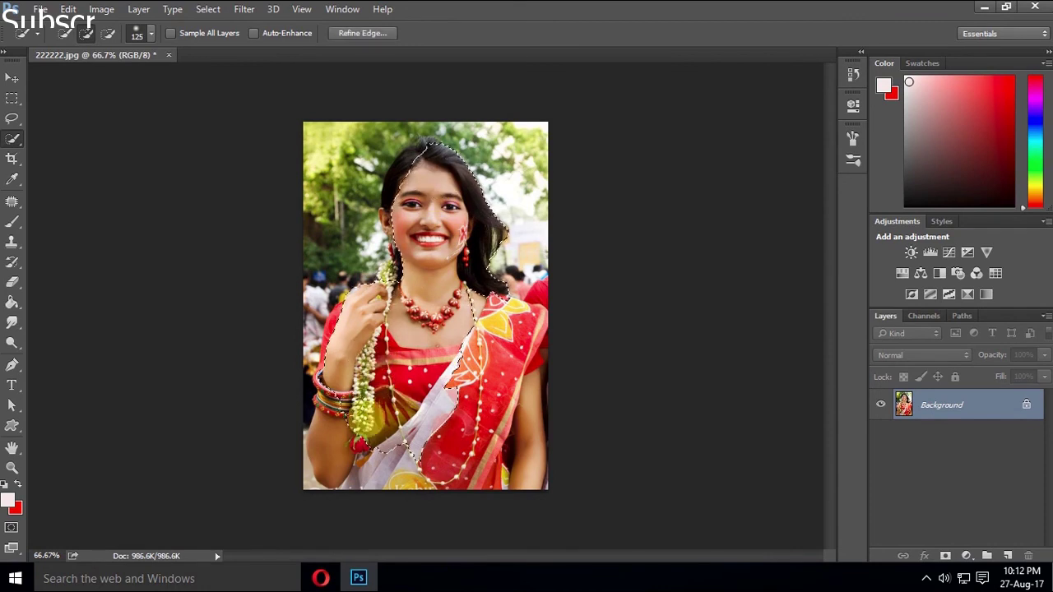
Zoom in on the selection edges and switch to the Lasso tool to refine them
{"action": "key", "text": "ctrl+plus"}
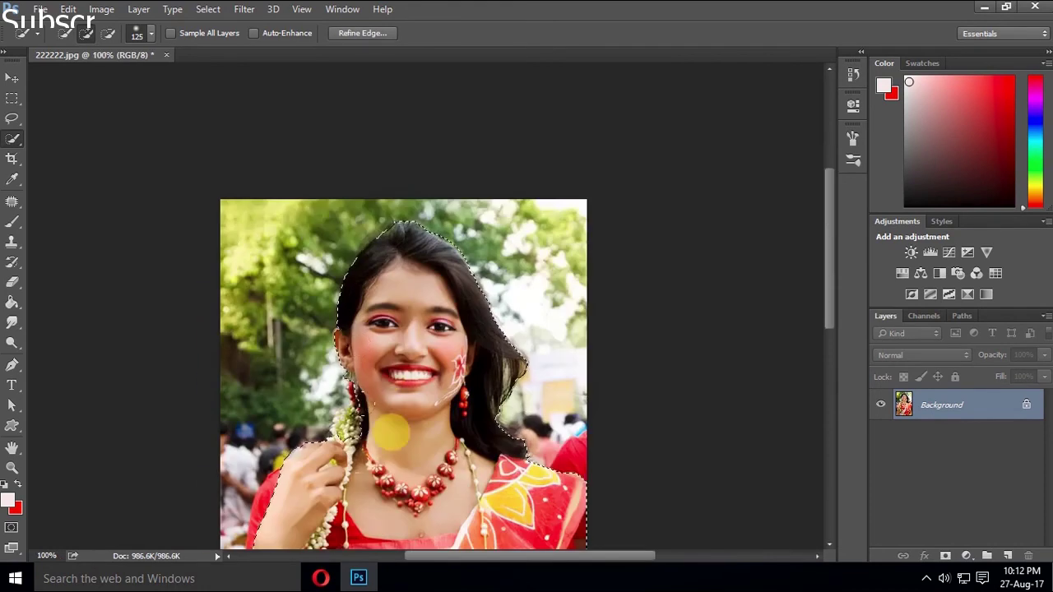
{"action": "scroll", "coordinate": [354, 370], "scroll_direction": "up", "scroll_amount": 1}
{"action": "scroll", "coordinate": [522, 381], "scroll_direction": "up", "scroll_amount": 3}
{"action": "scroll", "coordinate": [521, 340], "scroll_direction": "up", "scroll_amount": 1}
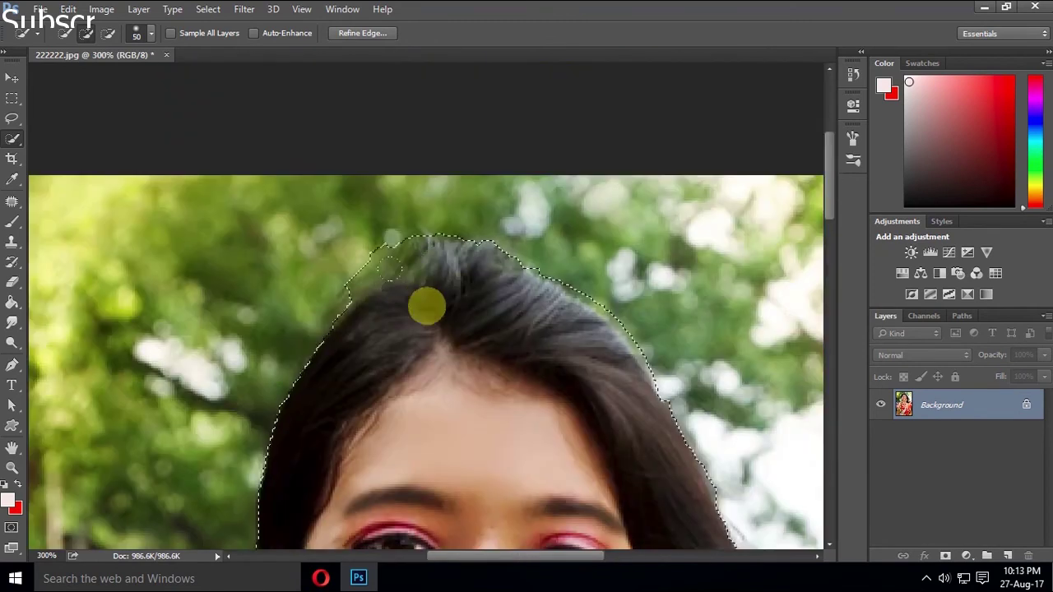
{"action": "key", "text": "l"}
{"action": "left_click", "coordinate": [99, 33]}
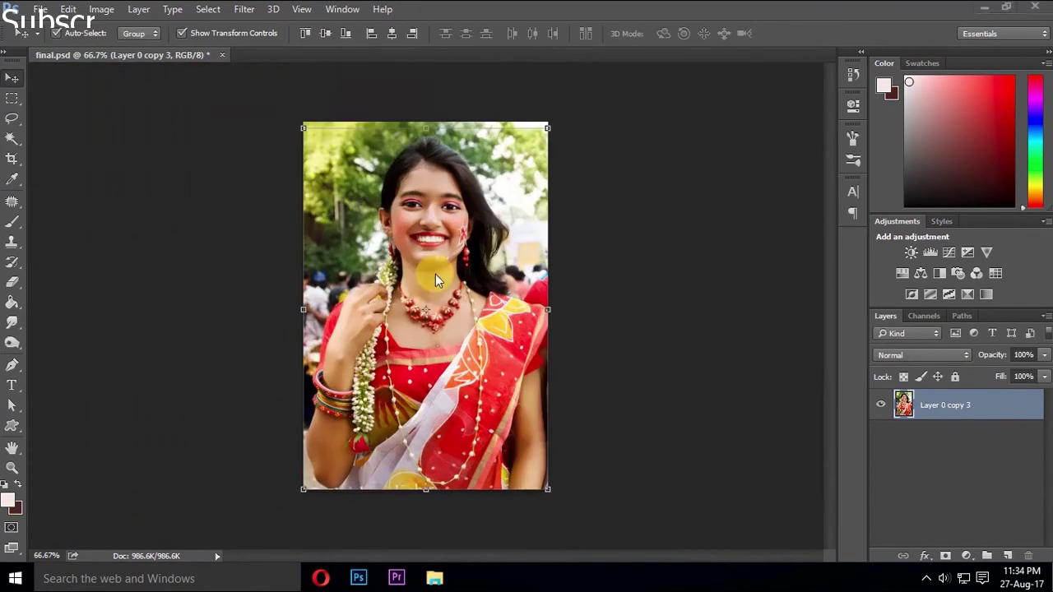
Mask the woman's layer and duplicate it into Layer 0 copy 4
{"action": "left_click", "coordinate": [945, 557]}
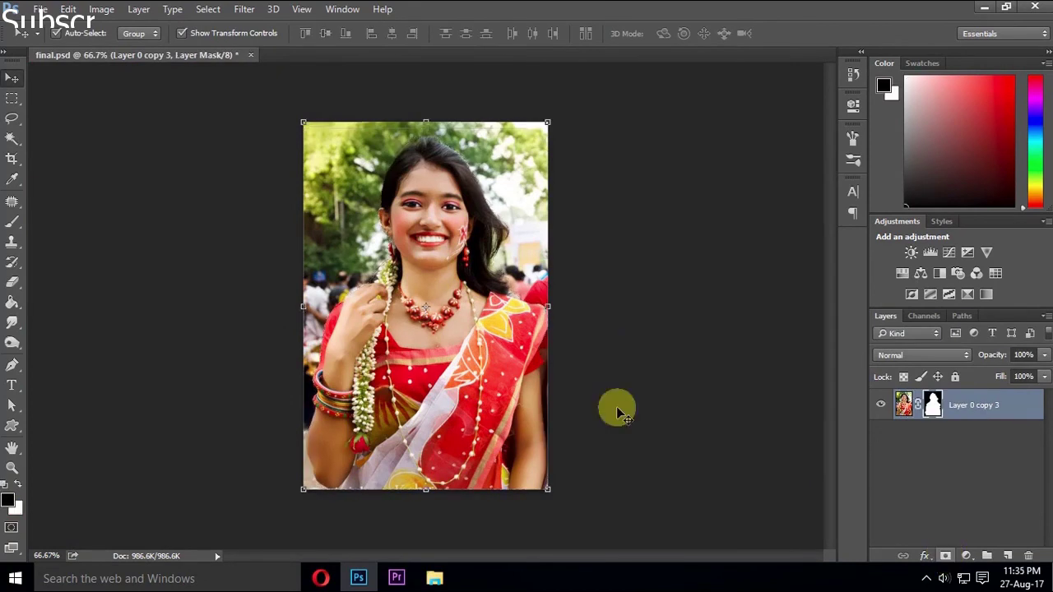
{"action": "right_click", "coordinate": [931, 403]}
{"action": "left_click", "coordinate": [987, 477]}
{"action": "left_click_drag", "start_coordinate": [1013, 567], "coordinate": [1007, 556]}
{"action": "left_click", "coordinate": [880, 435]}
{"action": "left_click", "coordinate": [880, 405]}
{"action": "left_click", "coordinate": [880, 435]}
Delete the mask from Layer 0 copy 3 and load the woman's outline from the top mask, hiding the top layer
{"action": "right_click", "coordinate": [932, 436]}
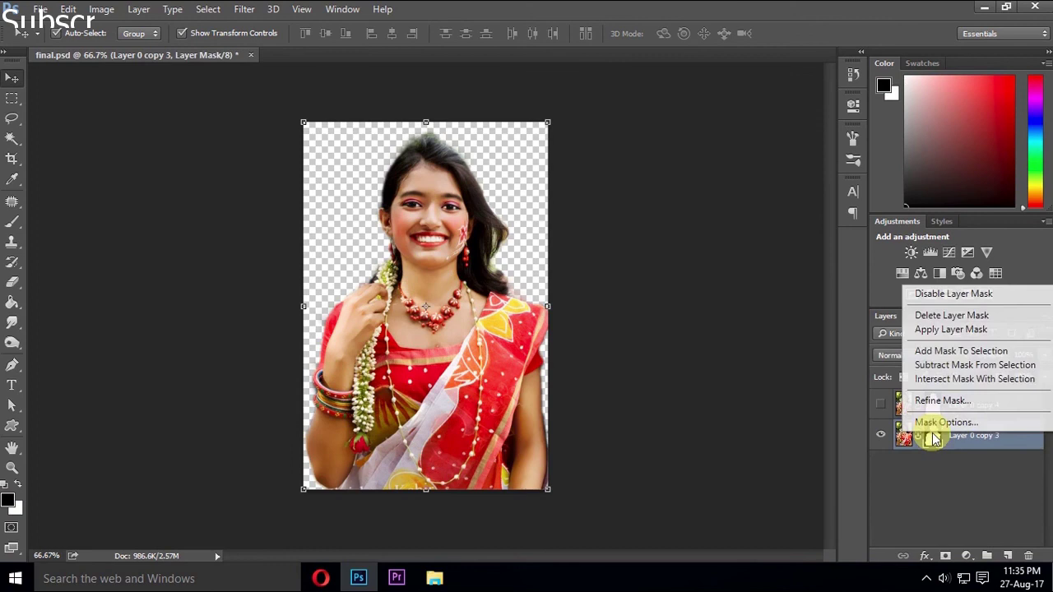
{"action": "left_click", "coordinate": [940, 313]}
{"action": "left_click", "coordinate": [880, 404]}
{"action": "left_click_drag", "start_coordinate": [933, 403], "coordinate": [934, 408]}
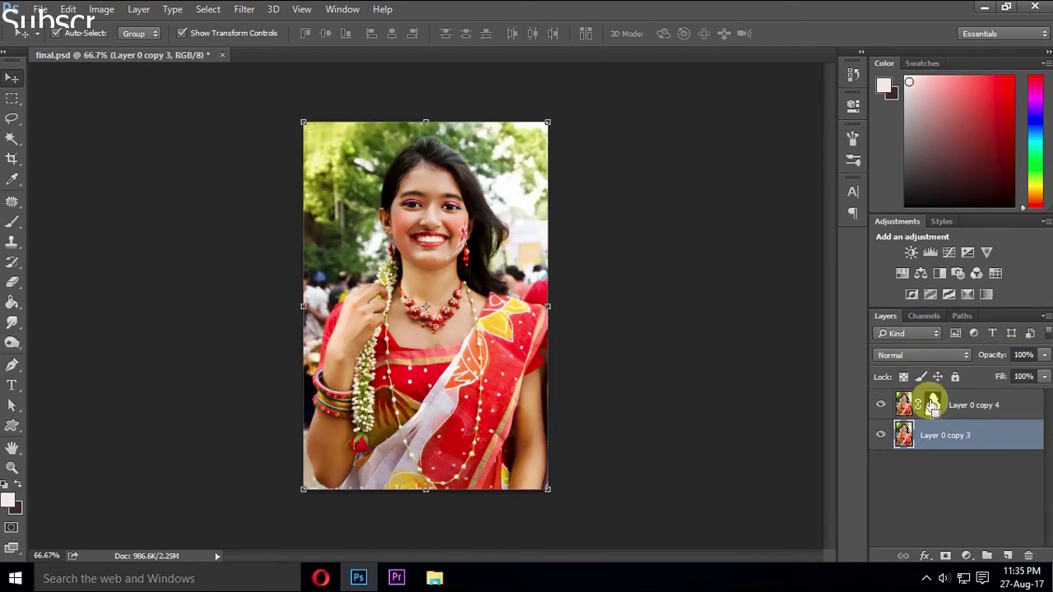
{"action": "left_click", "coordinate": [933, 405], "text": "ctrl"}
{"action": "left_click", "coordinate": [881, 404]}
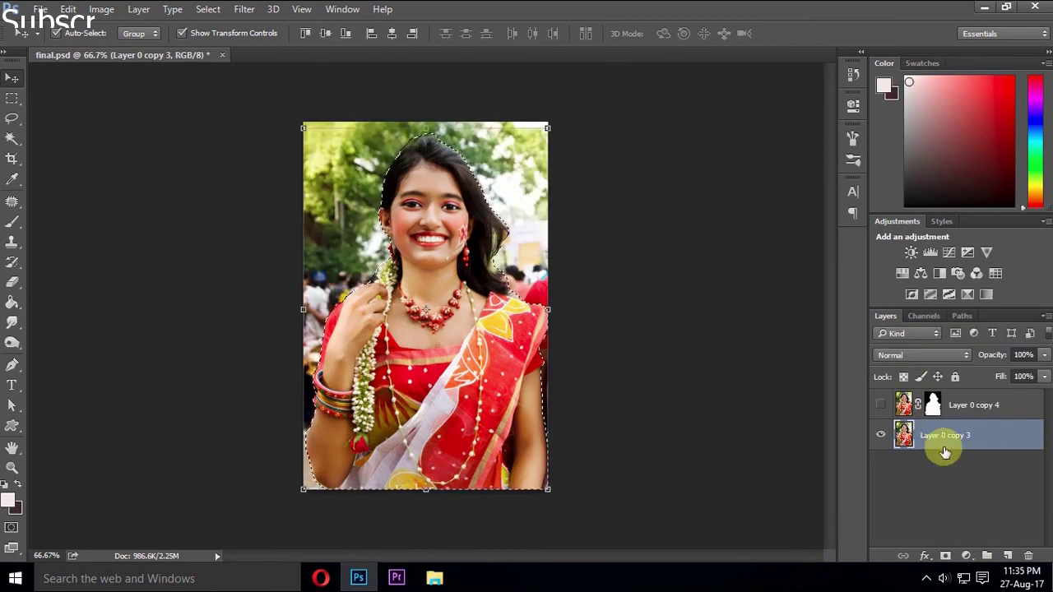
Content-Aware fill the woman's selected area on Layer 0 copy 3, then deselect
{"action": "left_click", "coordinate": [68, 9]}
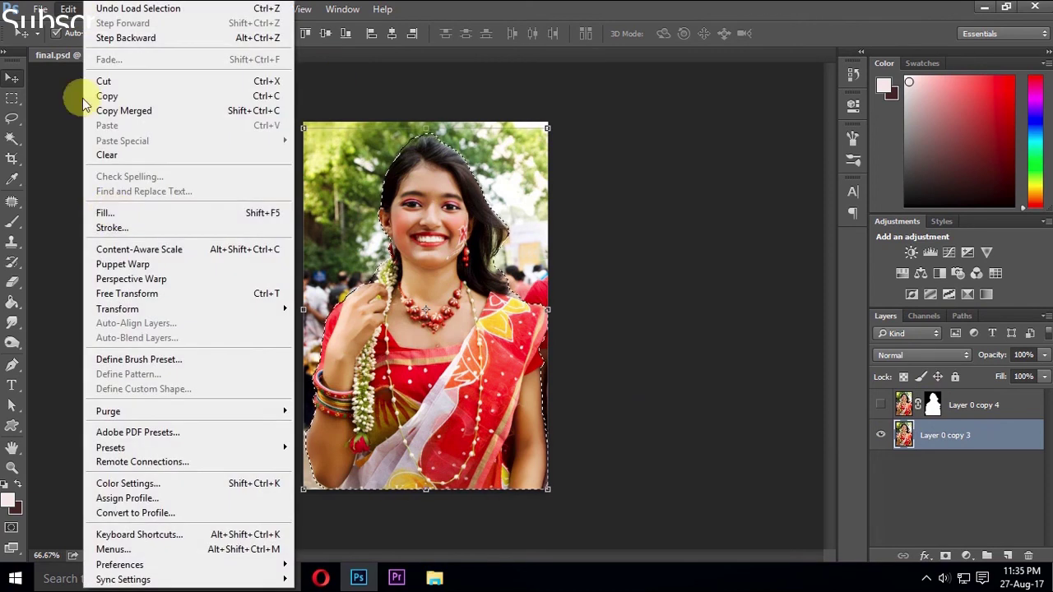
{"action": "left_click", "coordinate": [107, 213]}
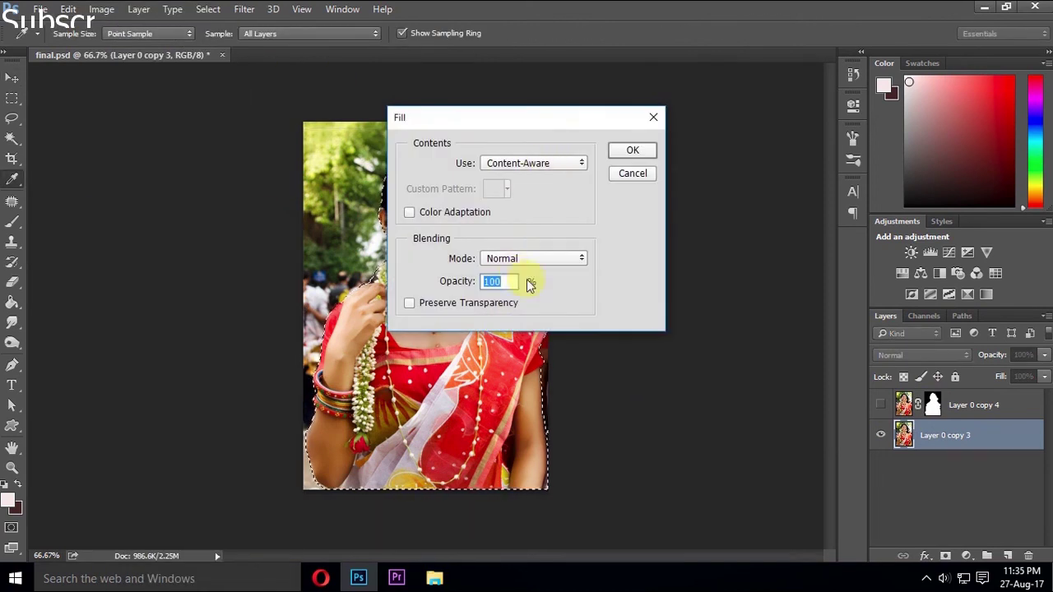
{"action": "left_click", "coordinate": [632, 151]}
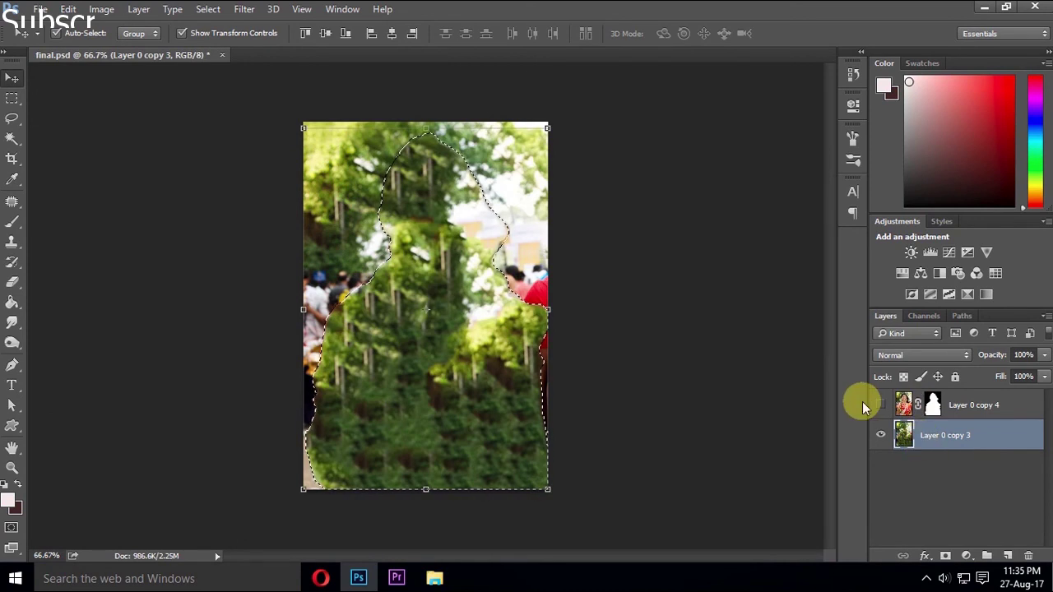
{"action": "key", "text": "ctrl+d"}
Apply a 16 px Tilt-Shift blur with the focus band moved lower, then show the cut-out layer again
{"action": "left_click", "coordinate": [244, 10]}
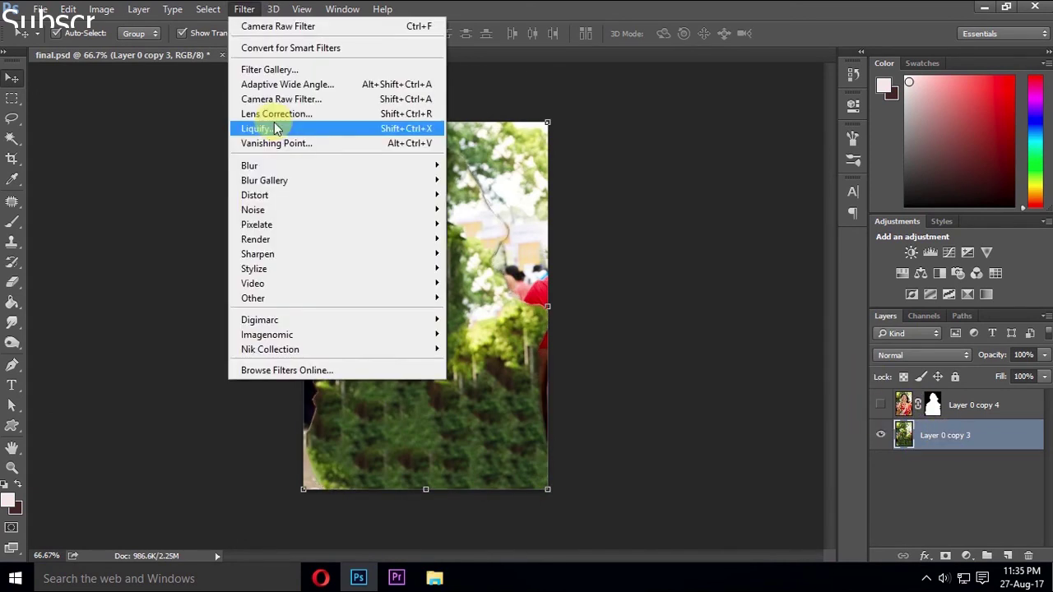
{"action": "left_click", "coordinate": [482, 211]}
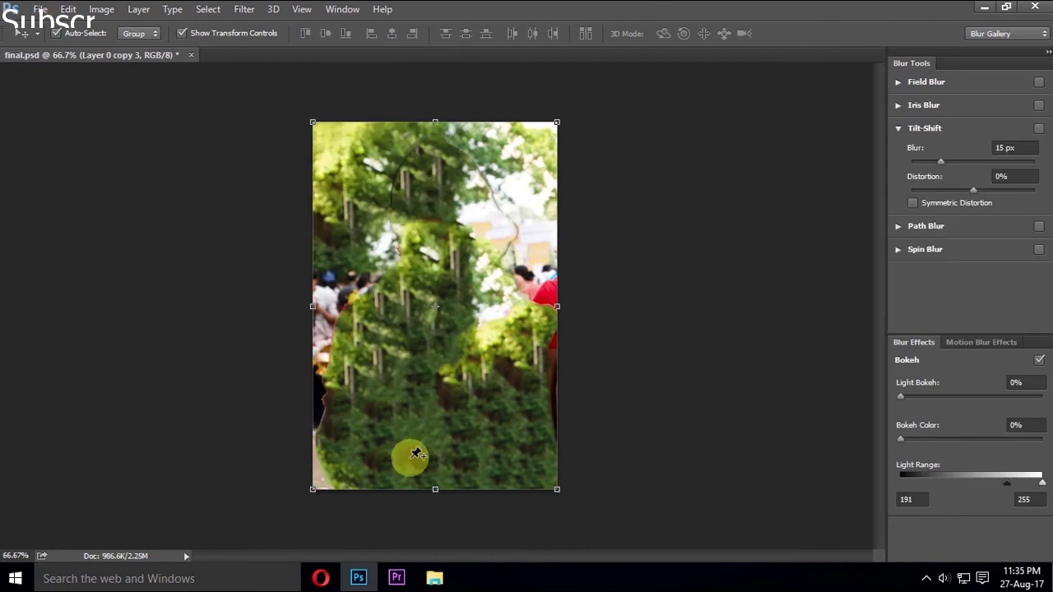
{"action": "key", "text": "ctrl+minus"}
{"action": "left_click_drag", "start_coordinate": [447, 387], "coordinate": [462, 501]}
{"action": "left_click_drag", "start_coordinate": [452, 425], "coordinate": [461, 523]}
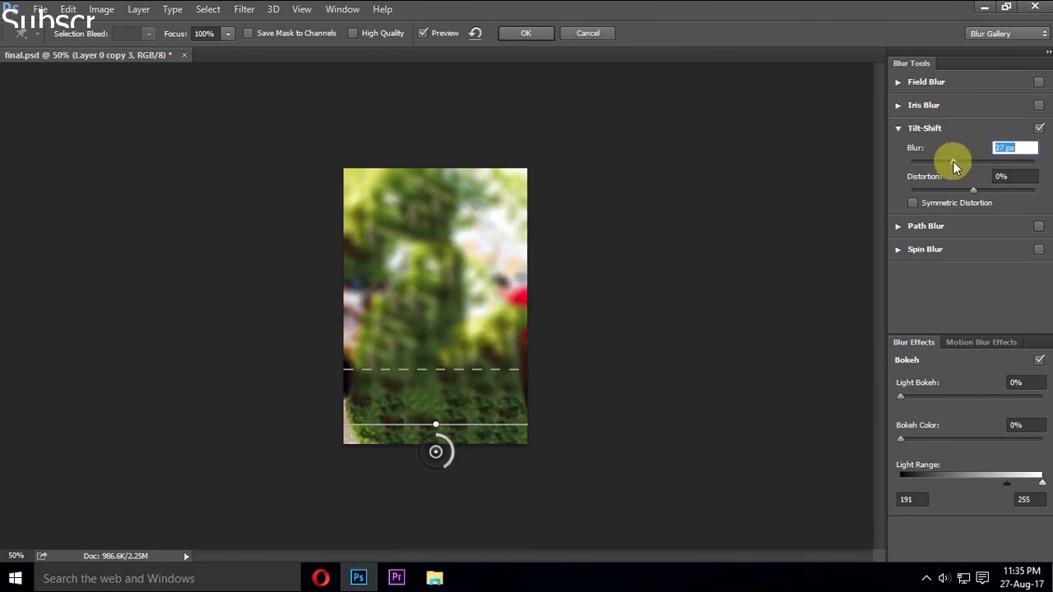
{"action": "left_click_drag", "start_coordinate": [952, 161], "coordinate": [941, 160]}
{"action": "left_click", "coordinate": [536, 33]}
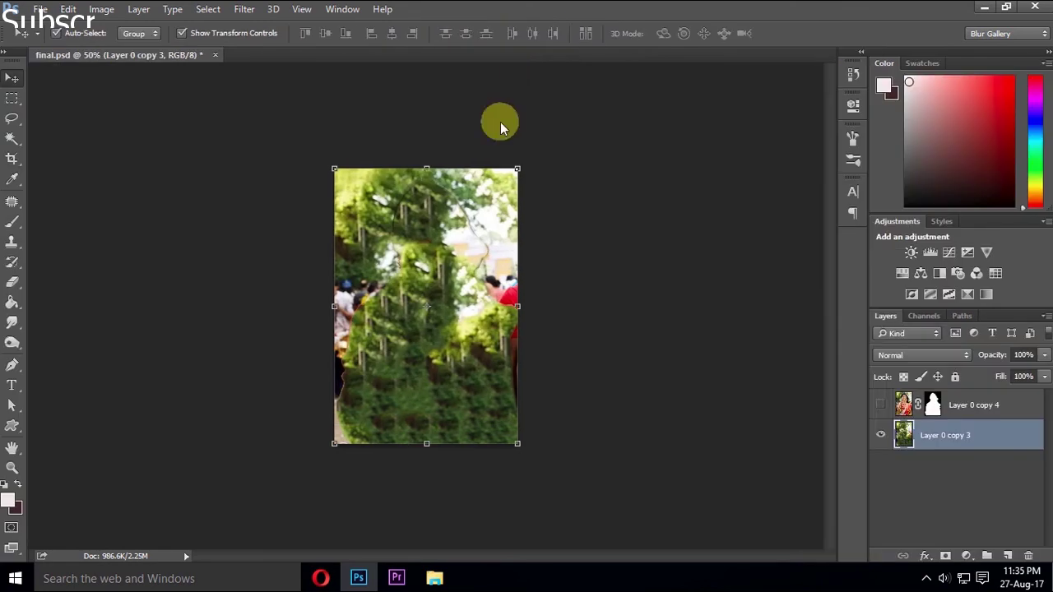
{"action": "left_click", "coordinate": [881, 405]}
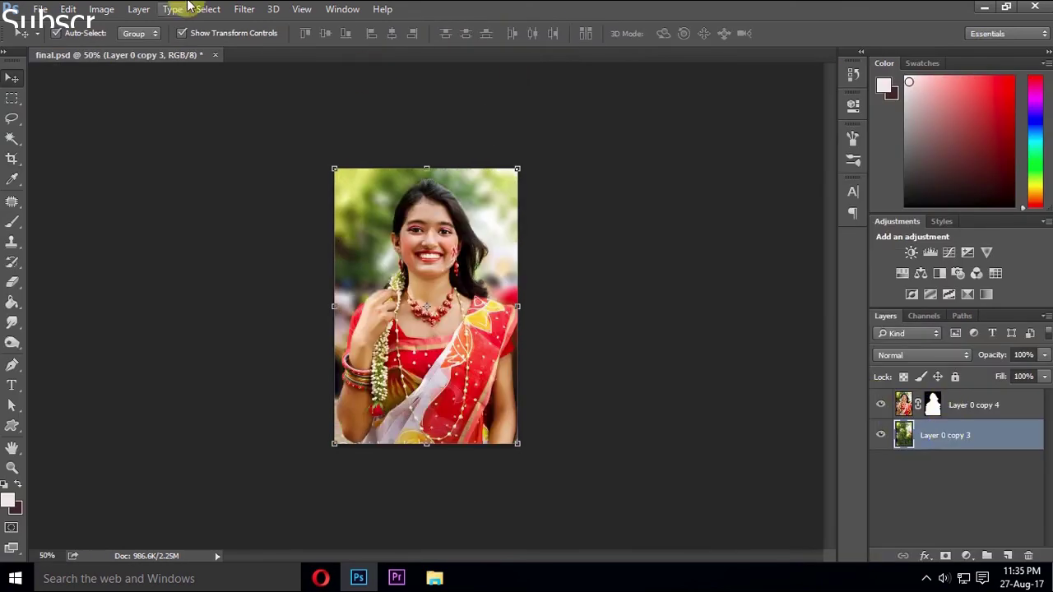
{"action": "left_click", "coordinate": [243, 9]}
Shift the foliage hue and Greens saturation in Camera Raw's HSL panel and apply it
{"action": "left_click", "coordinate": [280, 101]}
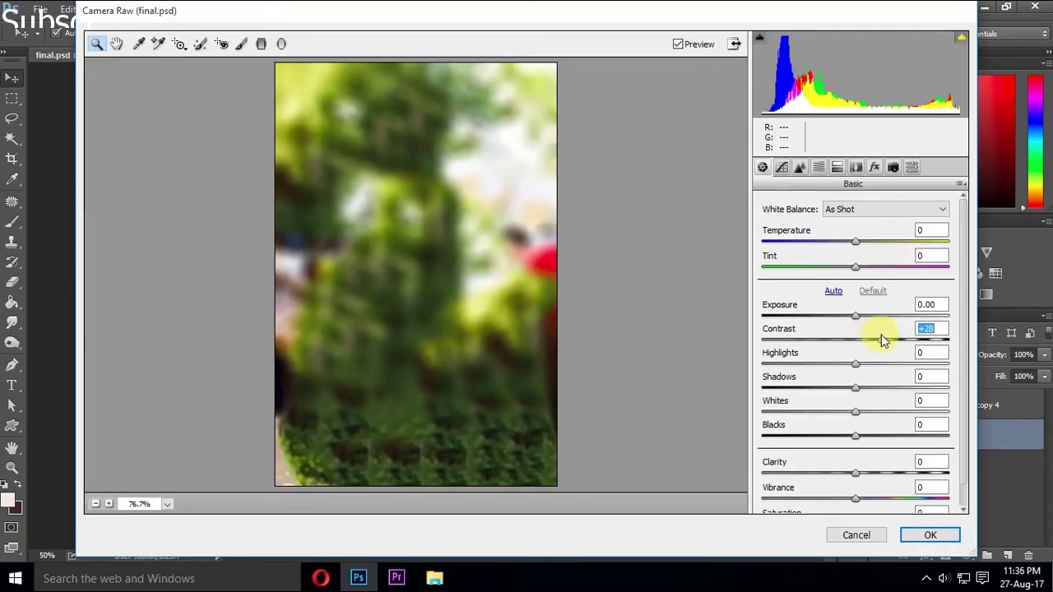
{"action": "left_click", "coordinate": [819, 168]}
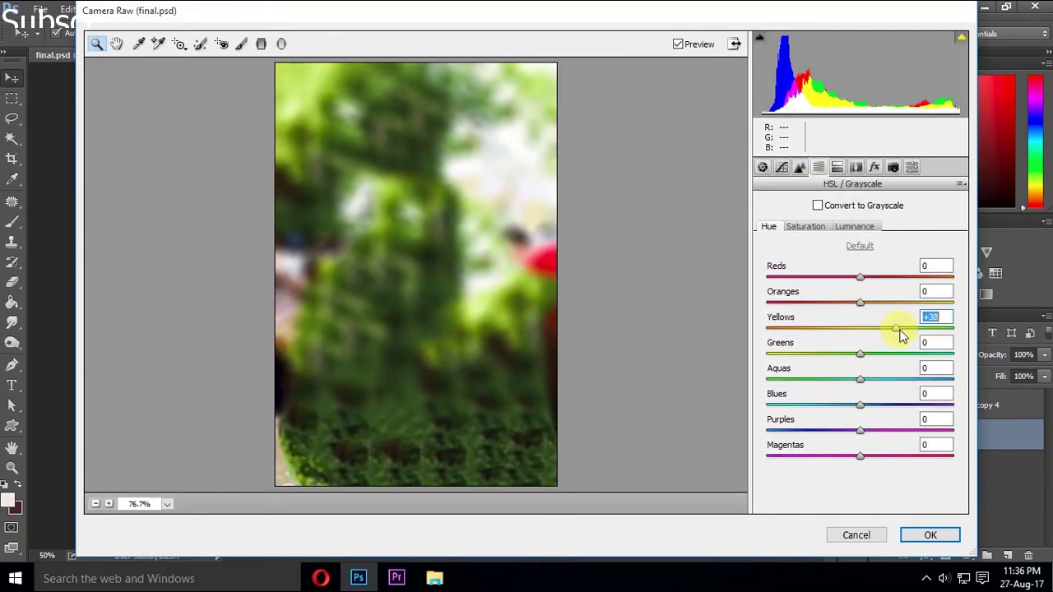
{"action": "left_click_drag", "start_coordinate": [863, 356], "coordinate": [901, 363]}
{"action": "left_click", "coordinate": [812, 230]}
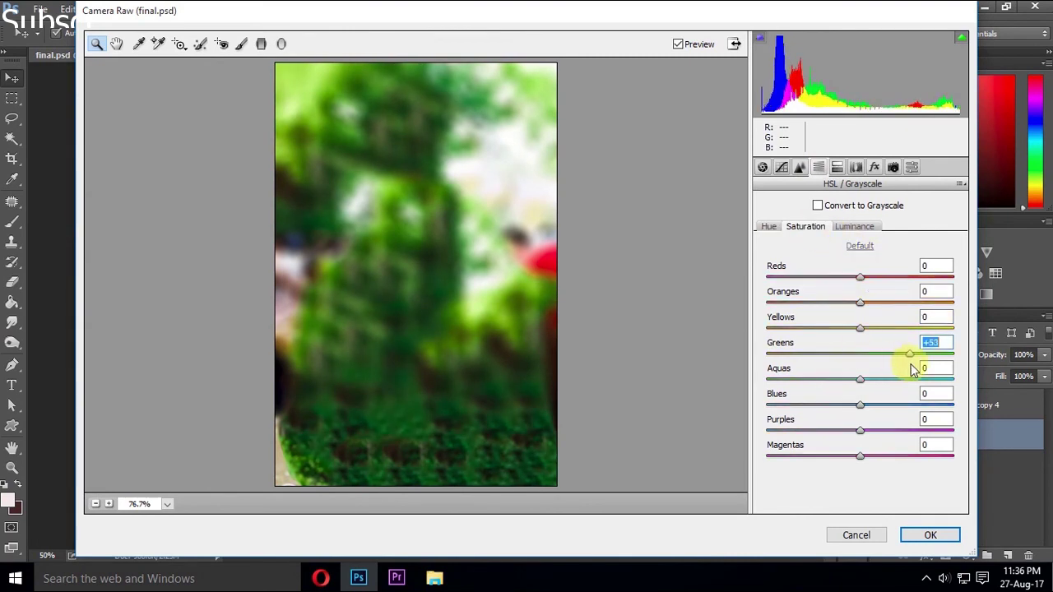
{"action": "left_click", "coordinate": [916, 535]}
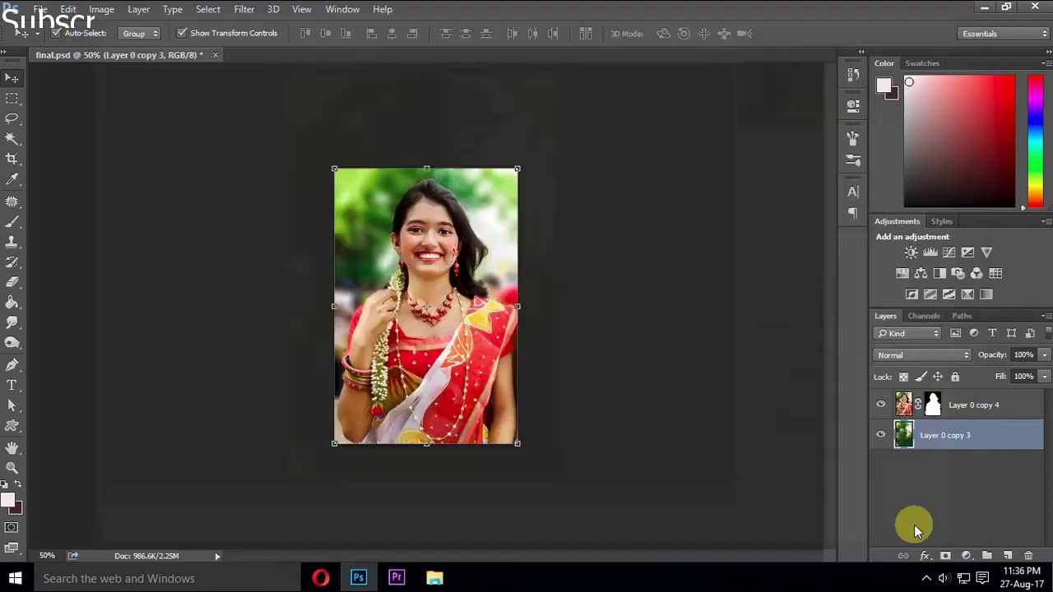
{"action": "left_click", "coordinate": [958, 415], "text": "shift"}
Merge the woman and background layers, then save as final.jpg at JPEG quality 12 (Maximum)
{"action": "right_click", "coordinate": [958, 416]}
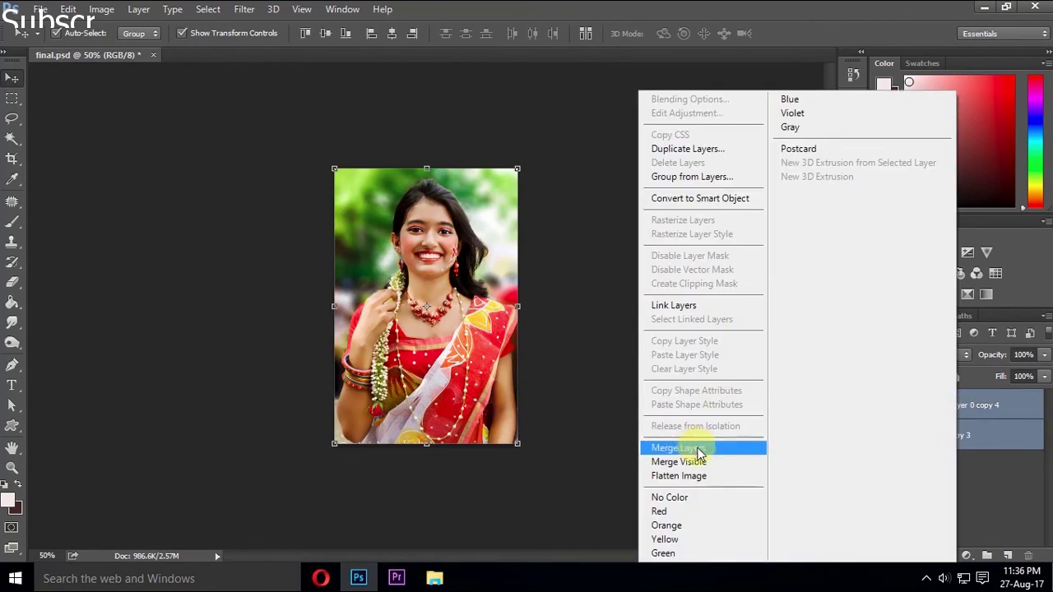
{"action": "left_click", "coordinate": [698, 445]}
{"action": "left_click", "coordinate": [41, 10]}
{"action": "left_click", "coordinate": [88, 182]}
{"action": "type", "text": "f"}
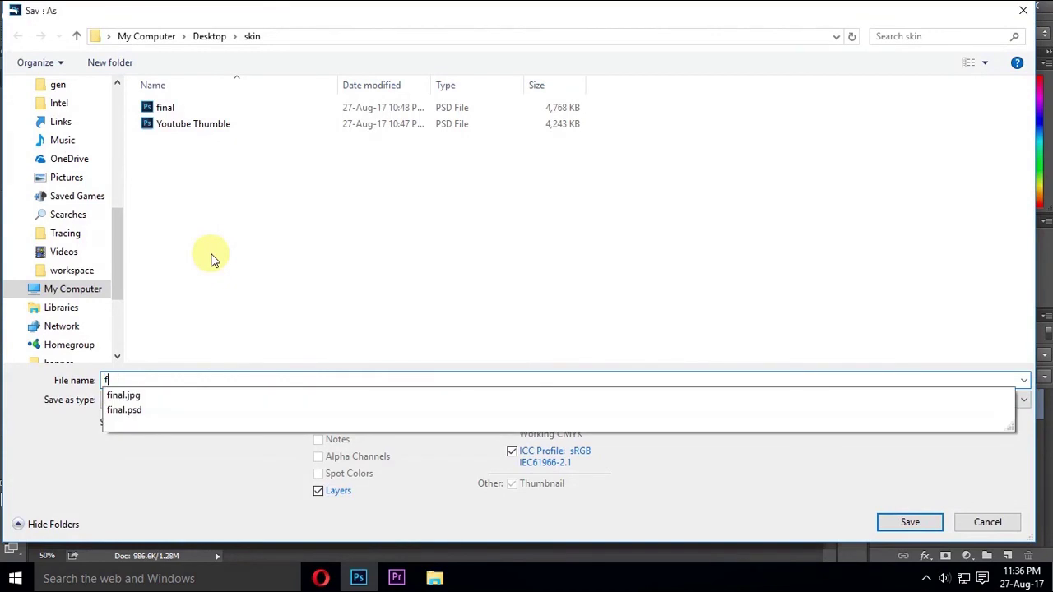
{"action": "key", "text": "Down"}
{"action": "key", "text": "Return"}
{"action": "key", "text": "Return"}
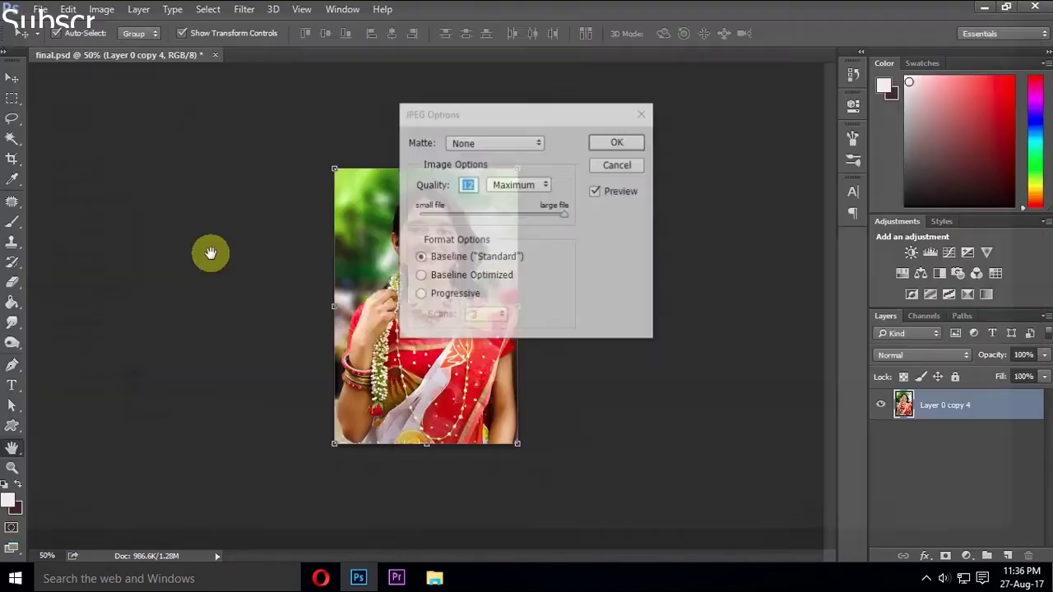